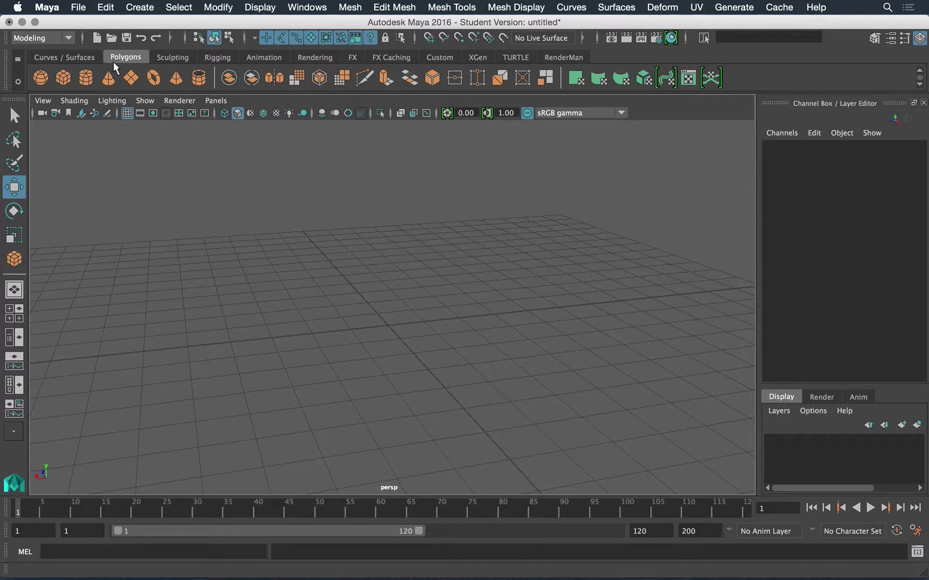
# Step: With interactive creation enabled, draw a polygon cube on the grid, about 6.5 wide, 2.4 high and 6.3 deep
pyautogui.click(129, 5)
pyautogui.moveTo(162, 56)
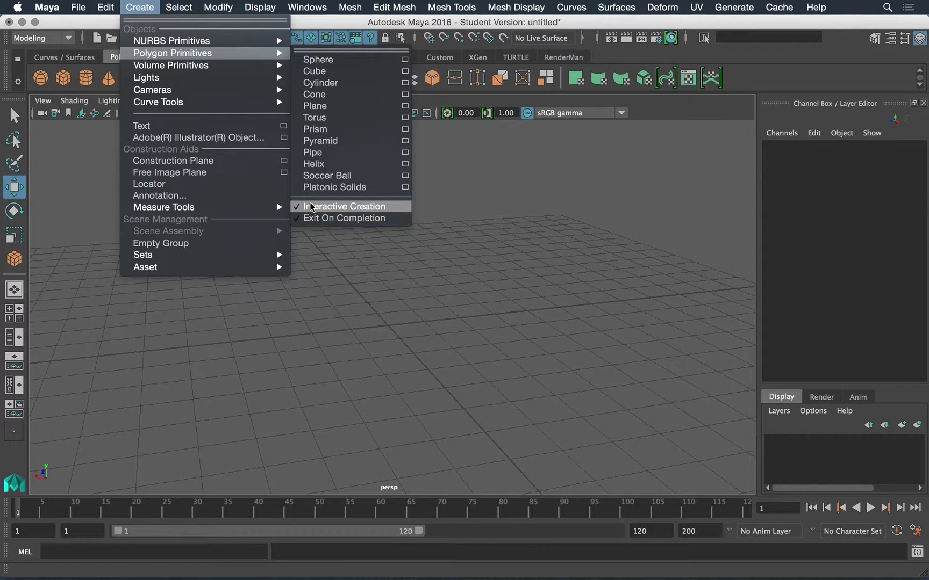
pyautogui.click(422, 337)
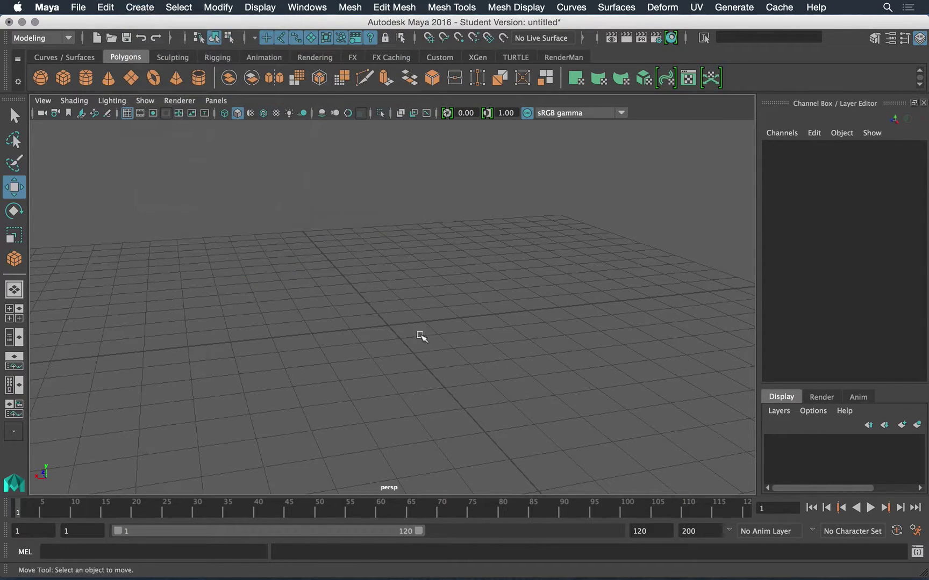
pyautogui.keyDown('alt'); pyautogui.moveTo(418, 342); pyautogui.dragTo(373, 275); pyautogui.keyUp('alt')
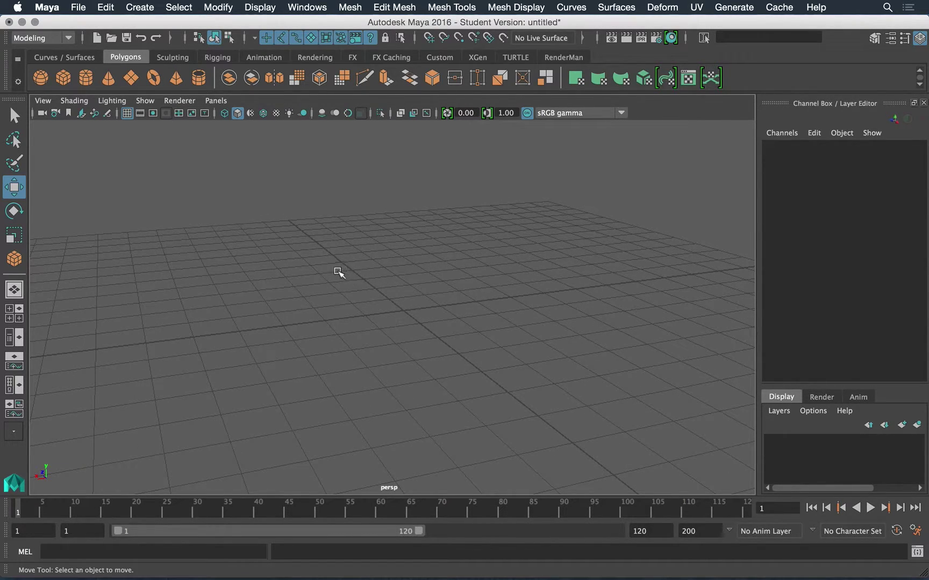
pyautogui.click(63, 77)
pyautogui.keyDown('alt'); pyautogui.moveTo(439, 272); pyautogui.dragTo(414, 286); pyautogui.keyUp('alt')
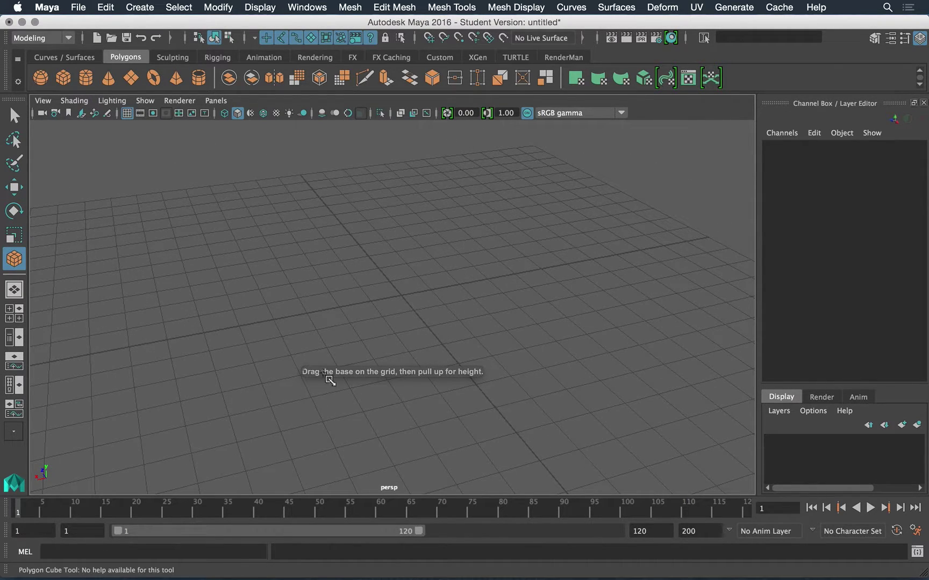
pyautogui.moveTo(471, 241); pyautogui.dragTo(353, 372)
pyautogui.moveTo(410, 315); pyautogui.dragTo(428, 216)
pyautogui.keyDown('alt'); pyautogui.moveTo(377, 302); pyautogui.dragTo(444, 294); pyautogui.keyUp('alt')
pyautogui.keyDown('alt'); pyautogui.moveTo(367, 280); pyautogui.dragTo(419, 311); pyautogui.keyUp('alt')
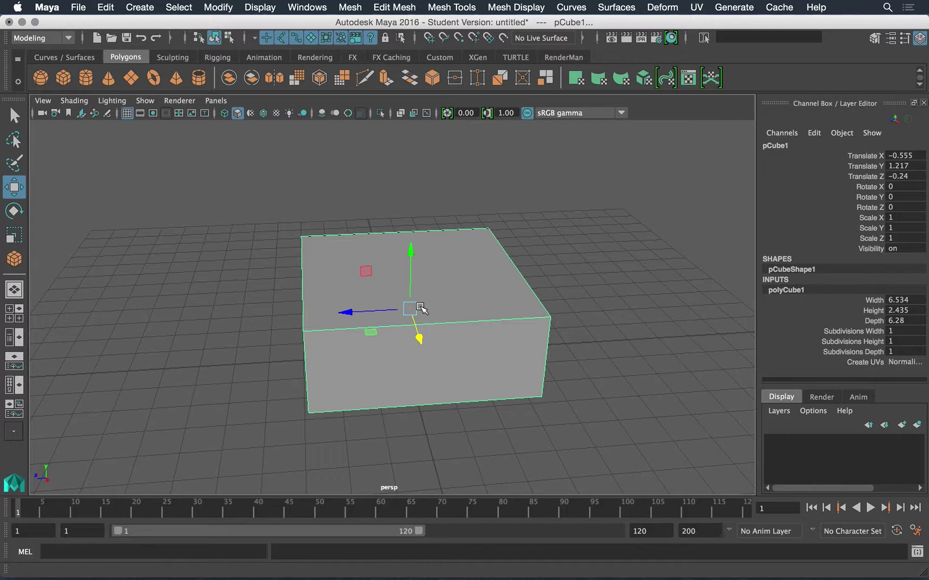
# Step: Compare the Rotate, Scale and Move manipulators on the cube, ending with the Move tool active
pyautogui.press('e')
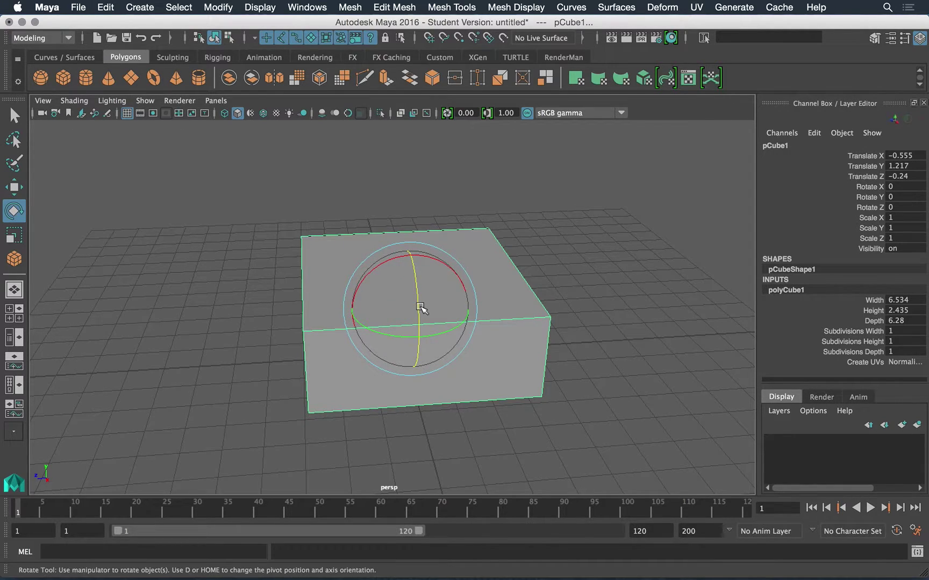
pyautogui.press('r')
pyautogui.press('e')
pyautogui.press('w')
pyautogui.press('e')
pyautogui.press('r')
pyautogui.press('e')
pyautogui.press('w')
pyautogui.press('r')
pyautogui.press('e')
pyautogui.press('w')
pyautogui.press('e')
pyautogui.press('w')
# Step: Reselect the cube and examine its translate, rotate and scale channels
pyautogui.keyDown('alt'); pyautogui.moveTo(448, 311); pyautogui.dragTo(393, 314); pyautogui.keyUp('alt')
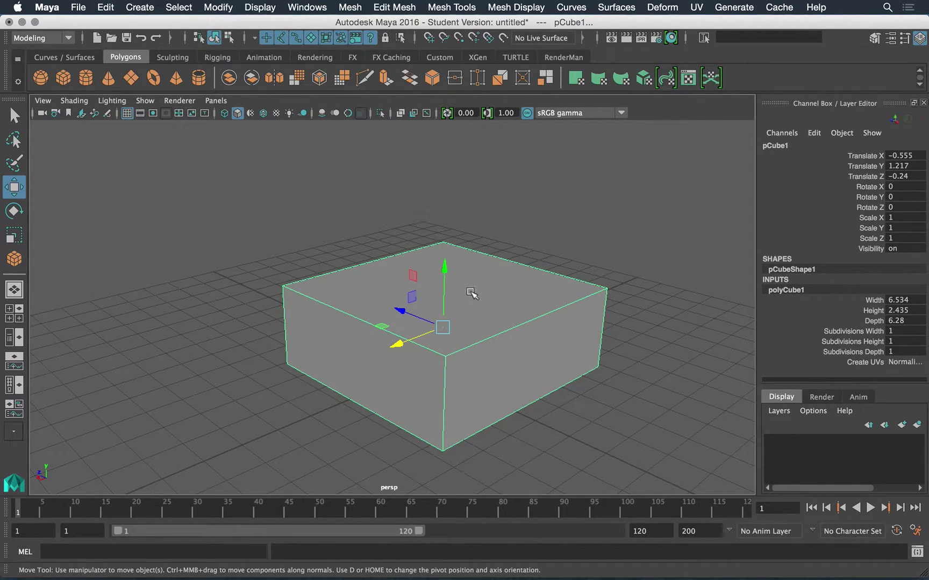
pyautogui.keyDown('alt'); pyautogui.moveTo(493, 298); pyautogui.dragTo(454, 263); pyautogui.keyUp('alt')
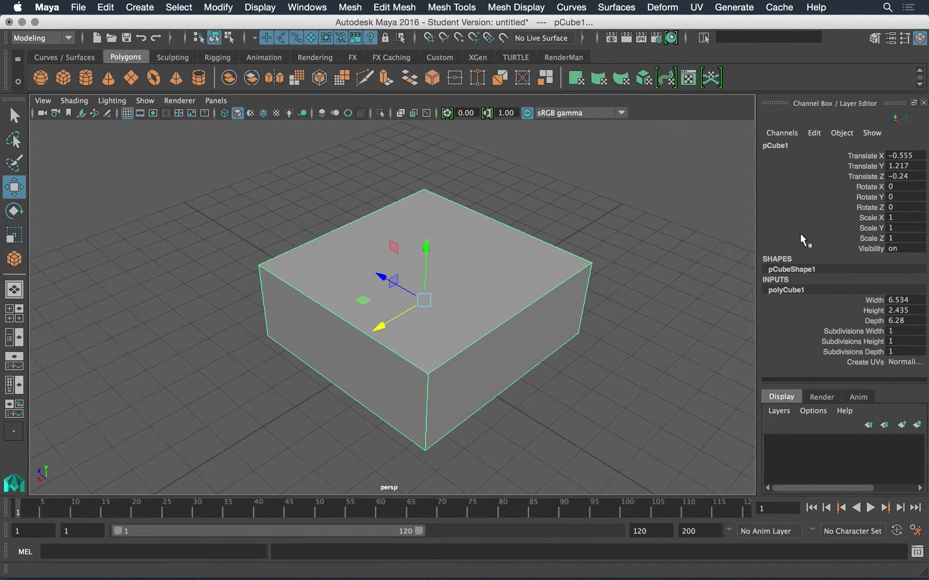
pyautogui.click(620, 272)
pyautogui.click(554, 289)
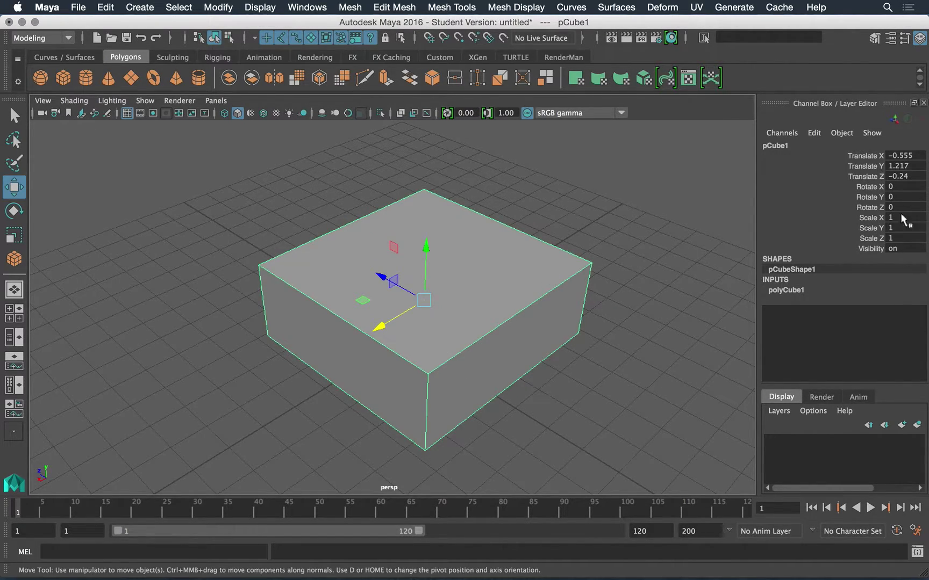
pyautogui.moveTo(870, 156); pyautogui.dragTo(879, 238)
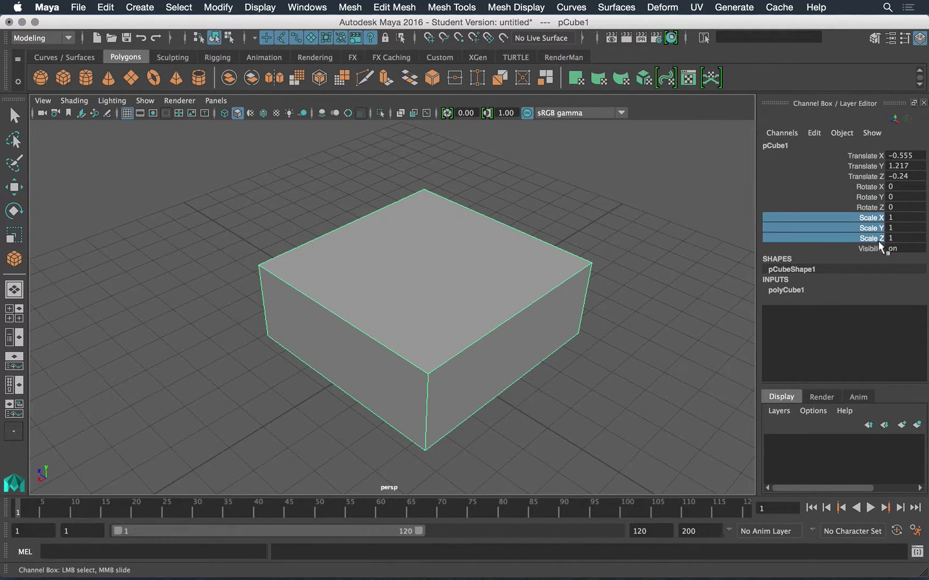
pyautogui.click(785, 264)
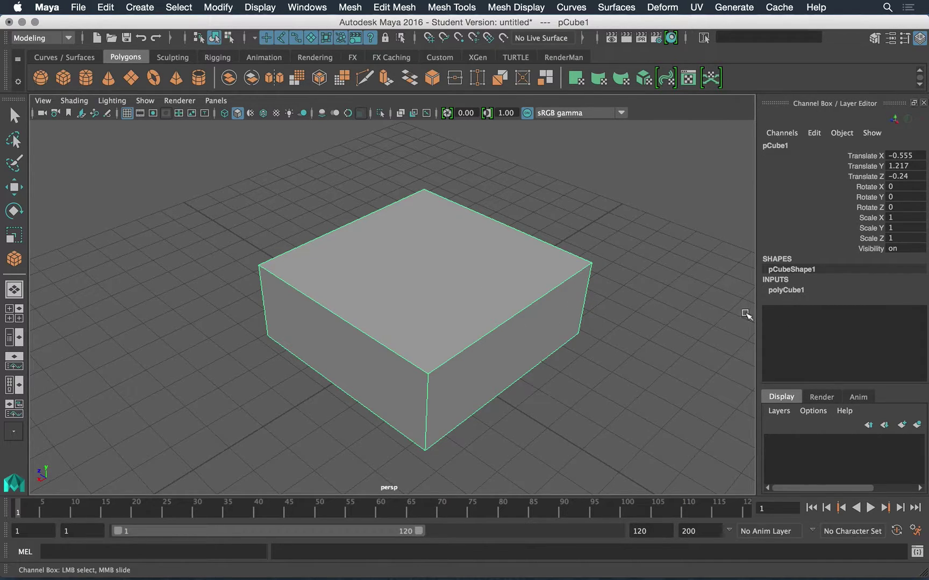
# Step: Set the cube's width to 5, depth to 7 and height to 5 in its polyCube1 inputs
pyautogui.click(778, 290)
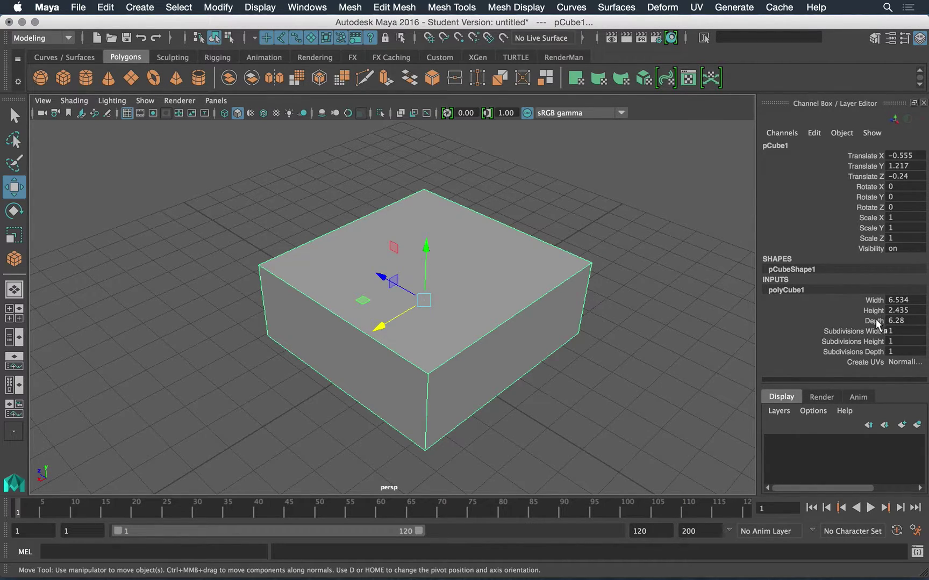
pyautogui.keyDown('alt'); pyautogui.moveTo(541, 336); pyautogui.dragTo(561, 312); pyautogui.keyUp('alt')
pyautogui.click(894, 300)
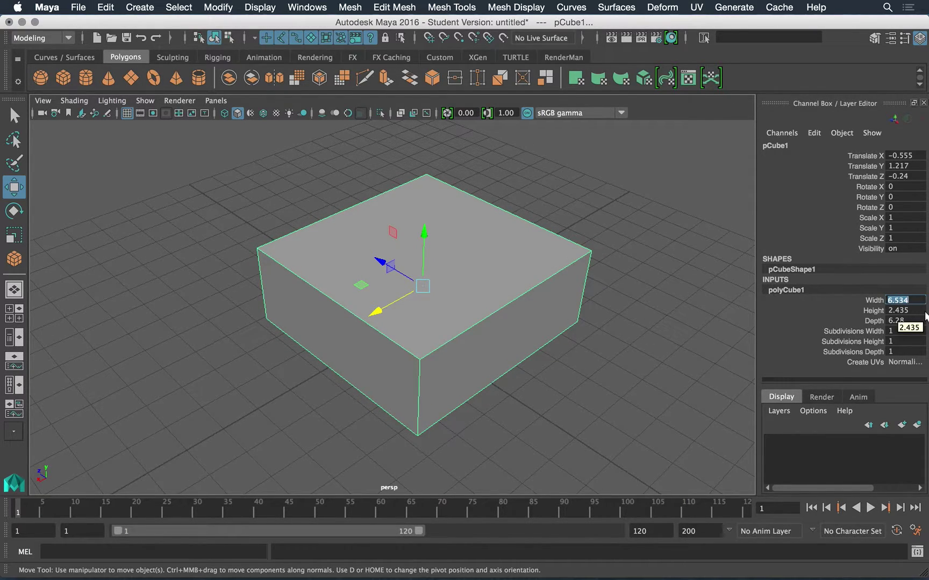
pyautogui.write('5')
pyautogui.press('Return')
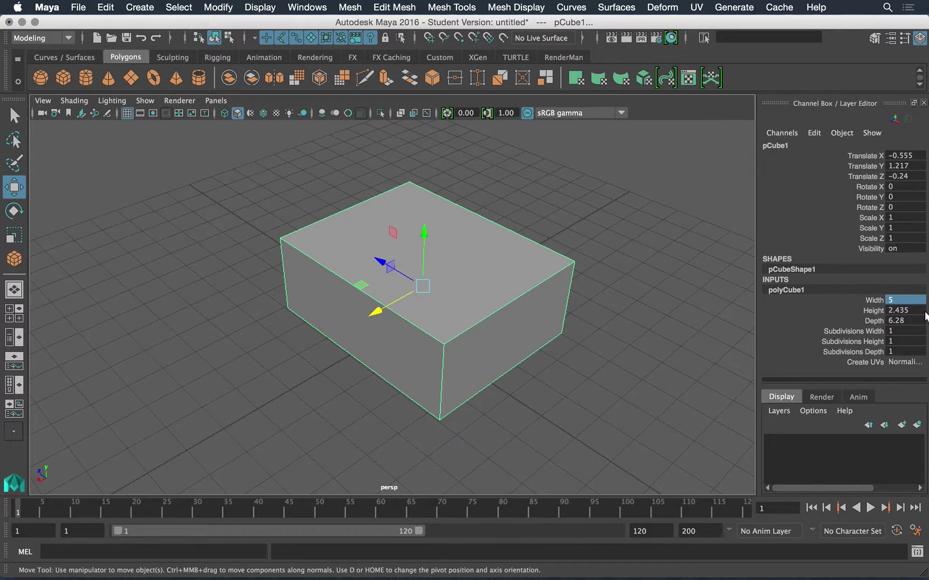
pyautogui.click(897, 321)
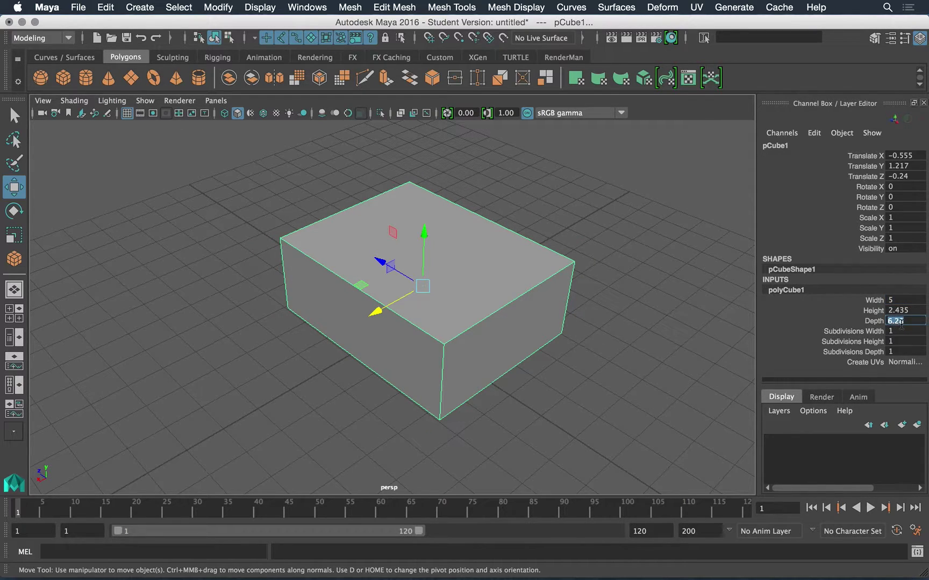
pyautogui.write('7')
pyautogui.press('Return')
pyautogui.click(908, 312)
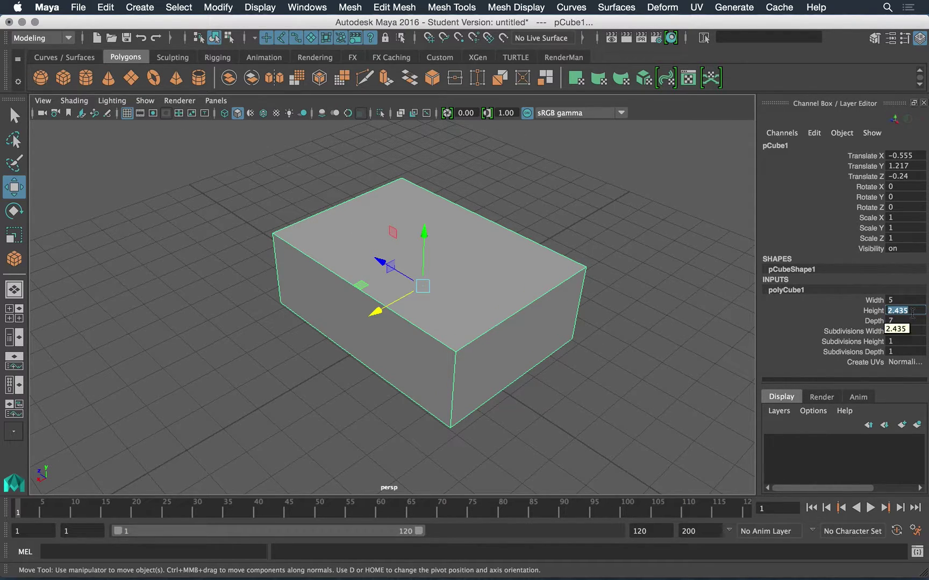
pyautogui.write('5')
pyautogui.press('Return')
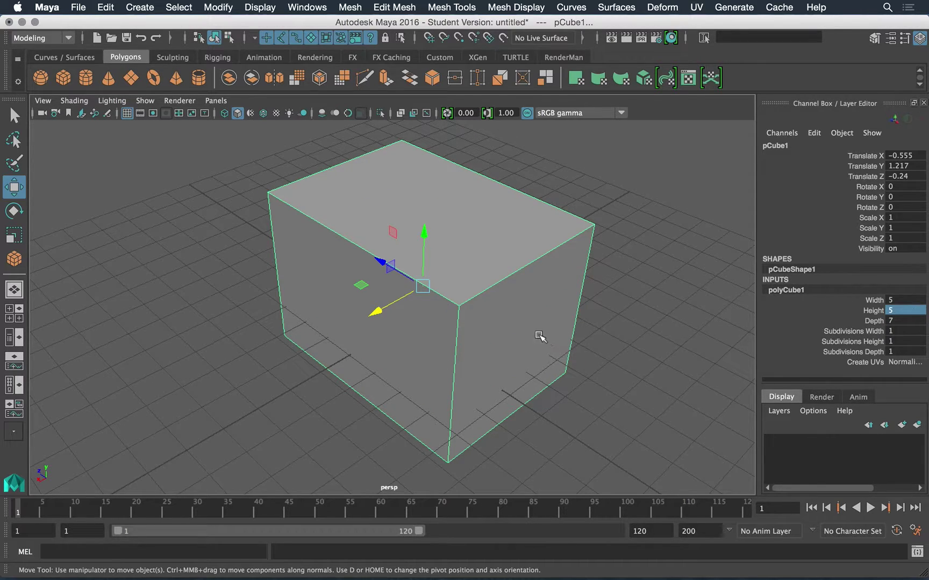
# Step: Raise the cube to rest on the grid by setting its Translate Y to 2.5
pyautogui.keyDown('alt'); pyautogui.moveTo(445, 362); pyautogui.dragTo(491, 345); pyautogui.keyUp('alt')
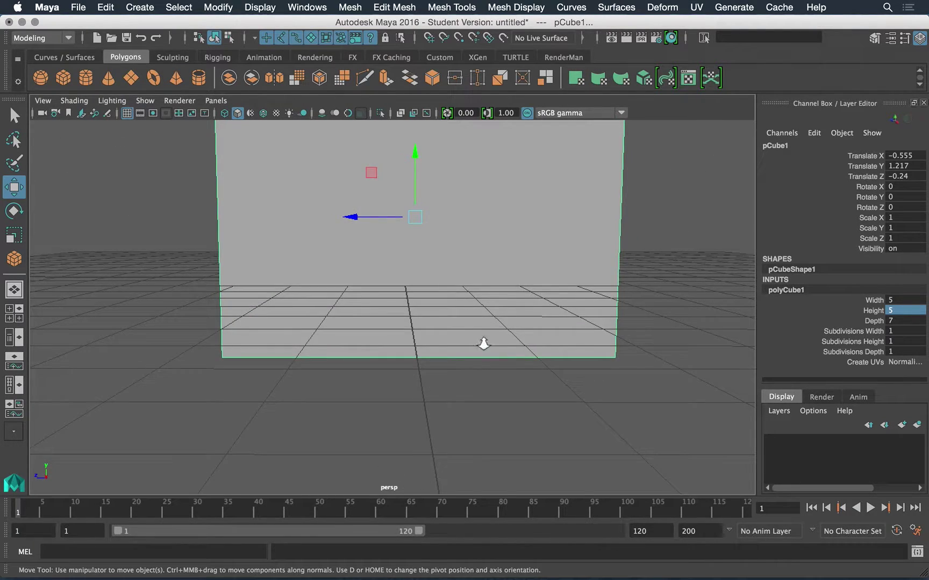
pyautogui.keyDown('alt'); pyautogui.moveTo(491, 346); pyautogui.dragTo(428, 251, button='right'); pyautogui.keyUp('alt')
pyautogui.keyDown('alt'); pyautogui.moveTo(428, 251); pyautogui.dragTo(436, 272, button='middle'); pyautogui.keyUp('alt')
pyautogui.keyDown('alt'); pyautogui.moveTo(401, 277); pyautogui.dragTo(375, 278); pyautogui.keyUp('alt')
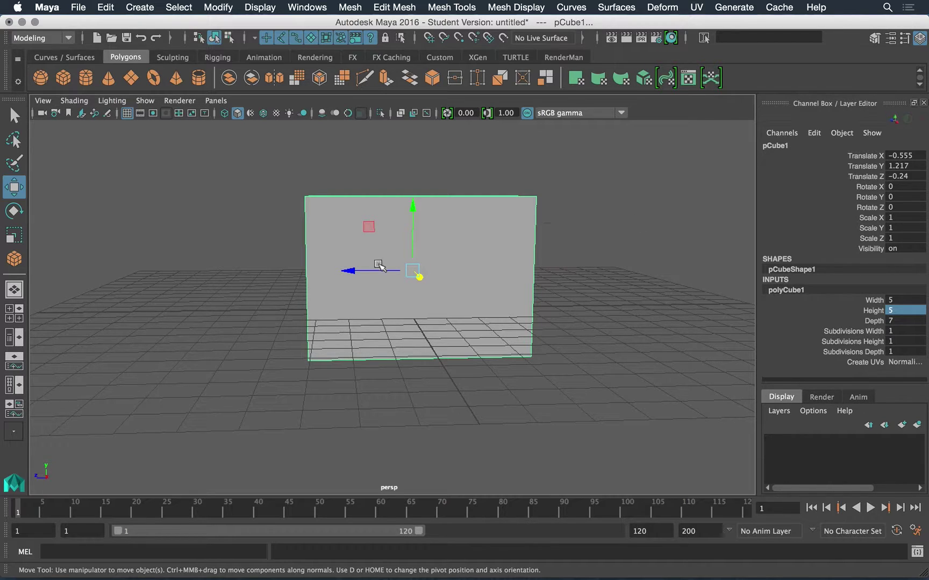
pyautogui.keyDown('alt'); pyautogui.moveTo(377, 287); pyautogui.dragTo(354, 274); pyautogui.keyUp('alt')
pyautogui.keyDown('alt'); pyautogui.moveTo(354, 273); pyautogui.dragTo(434, 299, button='right'); pyautogui.keyUp('alt')
pyautogui.keyDown('alt'); pyautogui.moveTo(435, 299); pyautogui.dragTo(422, 291); pyautogui.keyUp('alt')
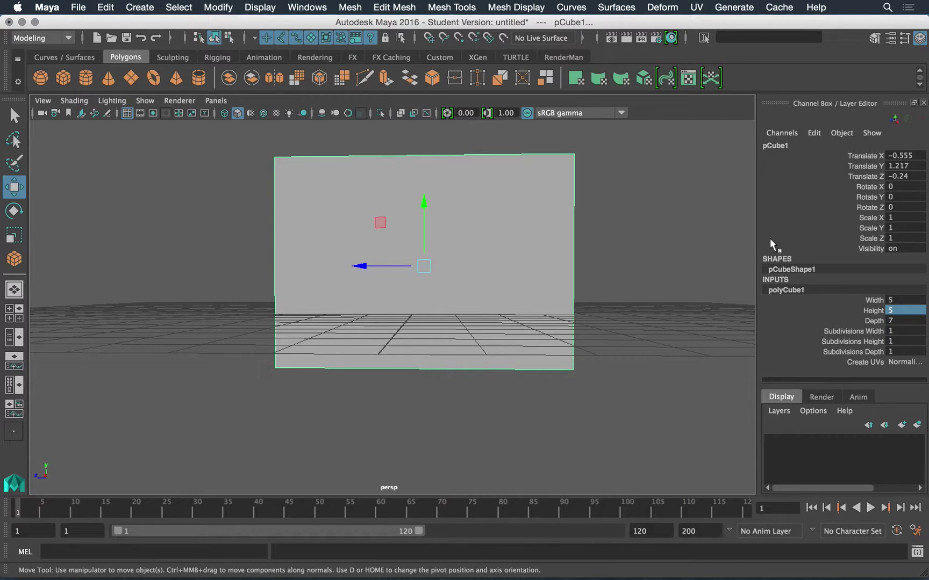
pyautogui.keyDown('alt'); pyautogui.moveTo(618, 263); pyautogui.dragTo(653, 227); pyautogui.keyUp('alt')
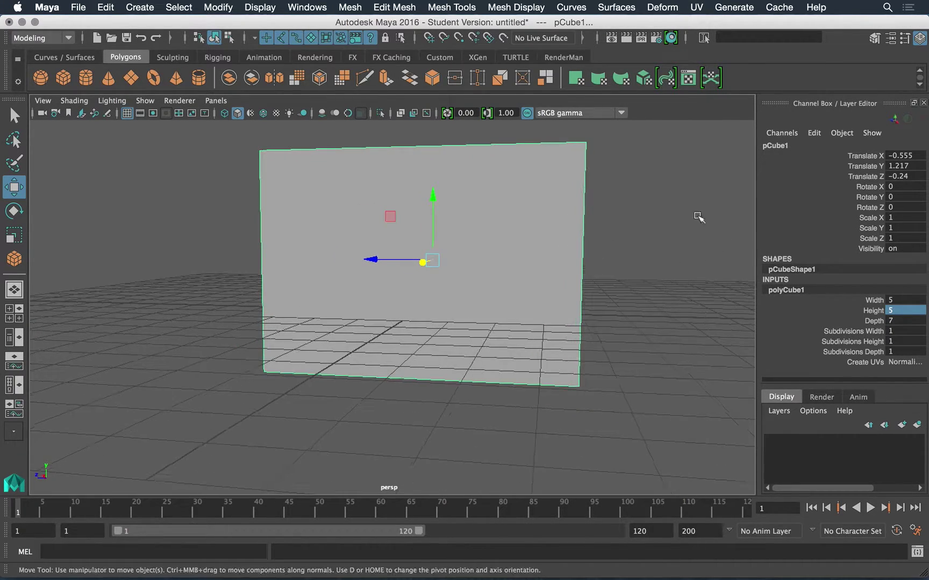
pyautogui.click(897, 166)
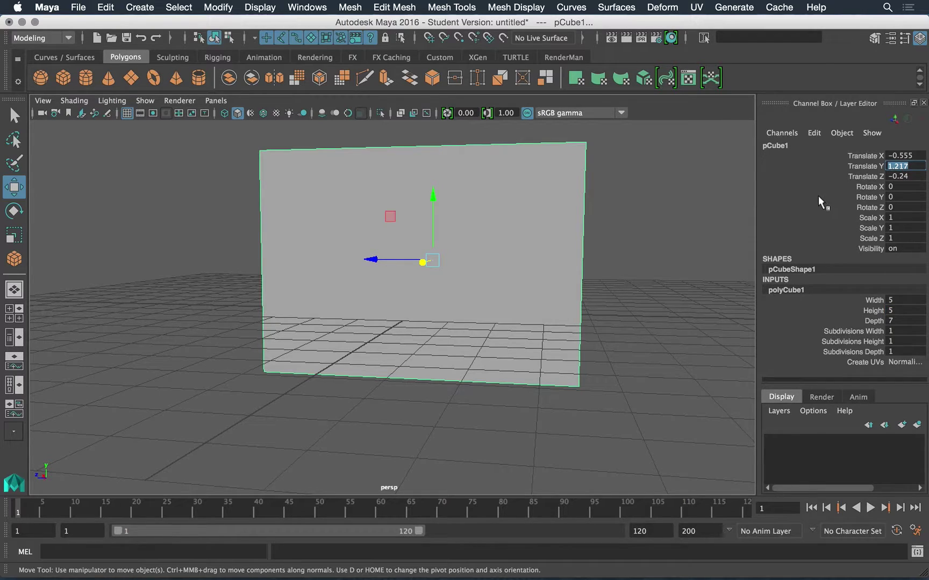
pyautogui.write('2.5')
pyautogui.press('Return')
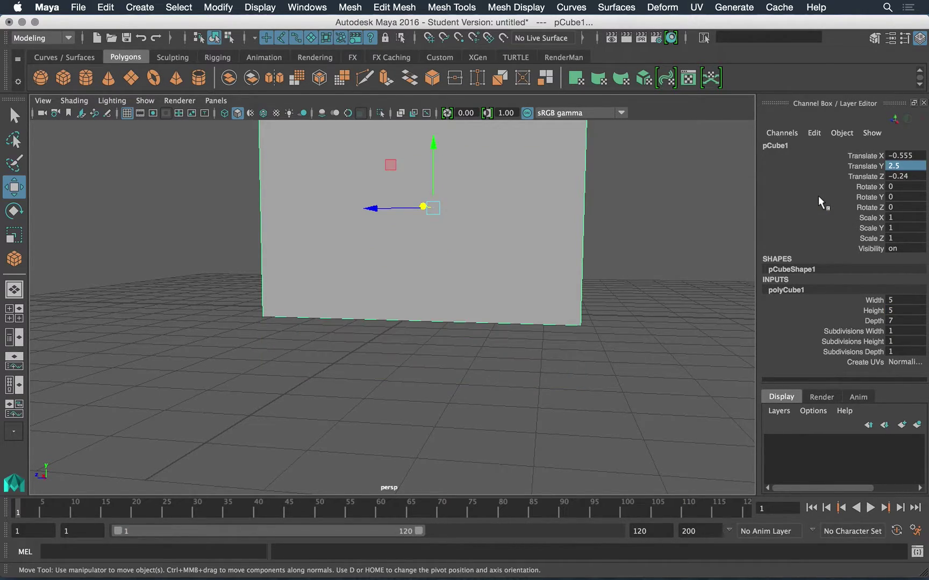
# Step: Inspect how the cube's base meets the grid and reselect the cube
pyautogui.keyDown('alt'); pyautogui.moveTo(385, 348); pyautogui.dragTo(346, 356); pyautogui.keyUp('alt')
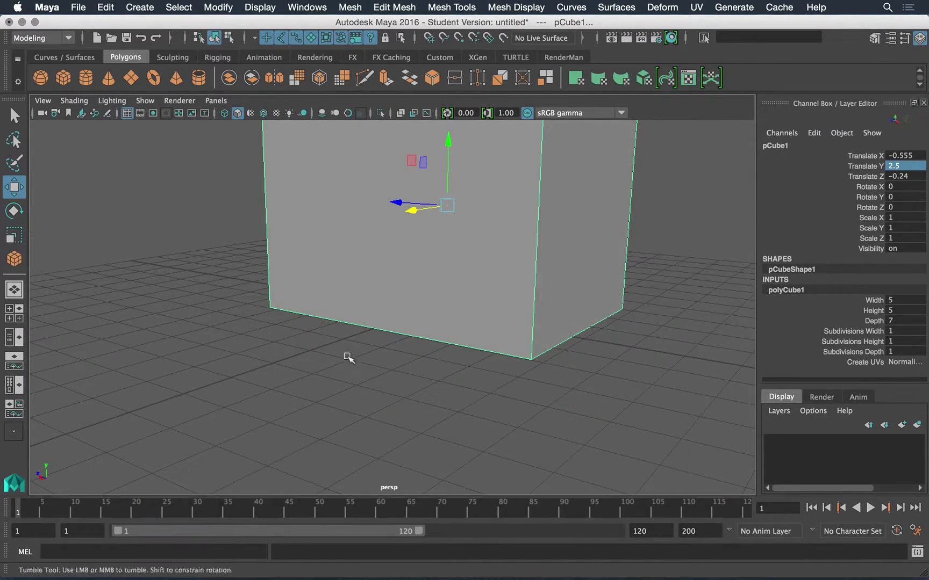
pyautogui.click(425, 385)
pyautogui.keyDown('alt'); pyautogui.moveTo(425, 384); pyautogui.dragTo(418, 280, button='right'); pyautogui.keyUp('alt')
pyautogui.keyDown('alt'); pyautogui.moveTo(418, 280); pyautogui.dragTo(417, 334, button='middle'); pyautogui.keyUp('alt')
pyautogui.keyDown('alt'); pyautogui.moveTo(417, 334); pyautogui.dragTo(404, 333); pyautogui.keyUp('alt')
pyautogui.click(448, 326)
pyautogui.keyDown('alt'); pyautogui.moveTo(476, 333); pyautogui.dragTo(778, 304, button='right'); pyautogui.keyUp('alt')
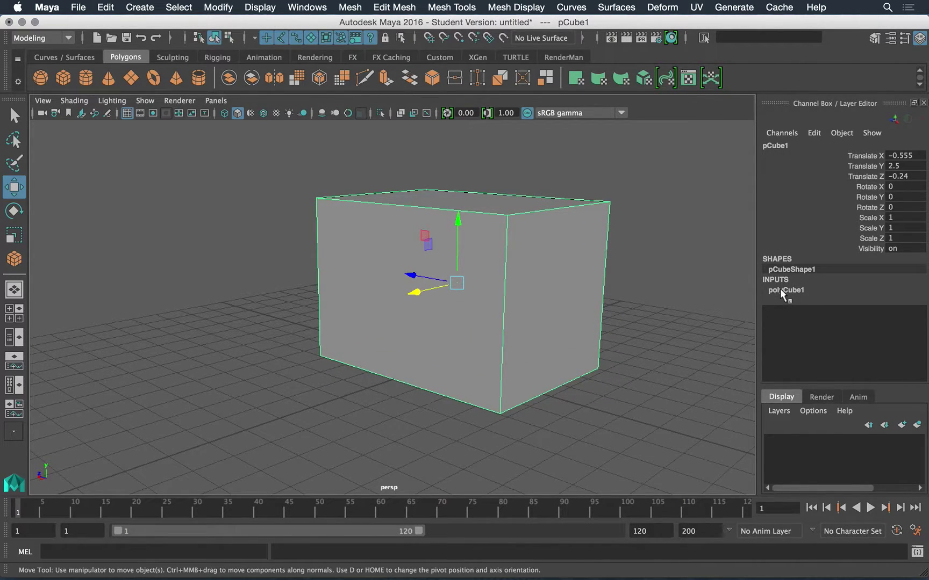
# Step: Set the cube's Subdivisions Width to 2 in its polyCube1 inputs
pyautogui.click(780, 290)
pyautogui.keyDown('alt'); pyautogui.moveTo(509, 290); pyautogui.dragTo(239, 269); pyautogui.keyUp('alt')
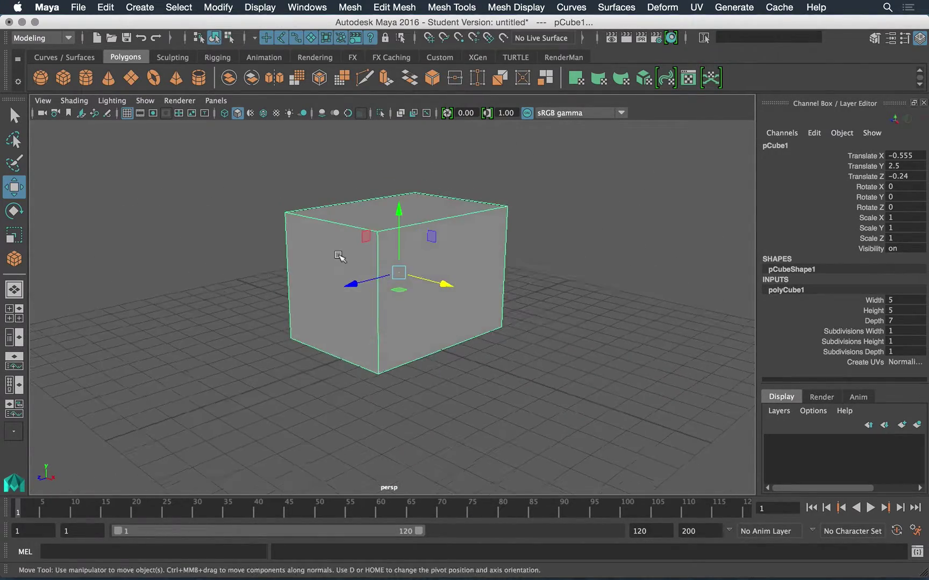
pyautogui.keyDown('alt'); pyautogui.moveTo(333, 259); pyautogui.dragTo(443, 288, button='middle'); pyautogui.keyUp('alt')
pyautogui.keyDown('alt'); pyautogui.moveTo(443, 288); pyautogui.dragTo(411, 301); pyautogui.keyUp('alt')
pyautogui.keyDown('alt'); pyautogui.moveTo(609, 344); pyautogui.dragTo(493, 338, button='middle'); pyautogui.keyUp('alt')
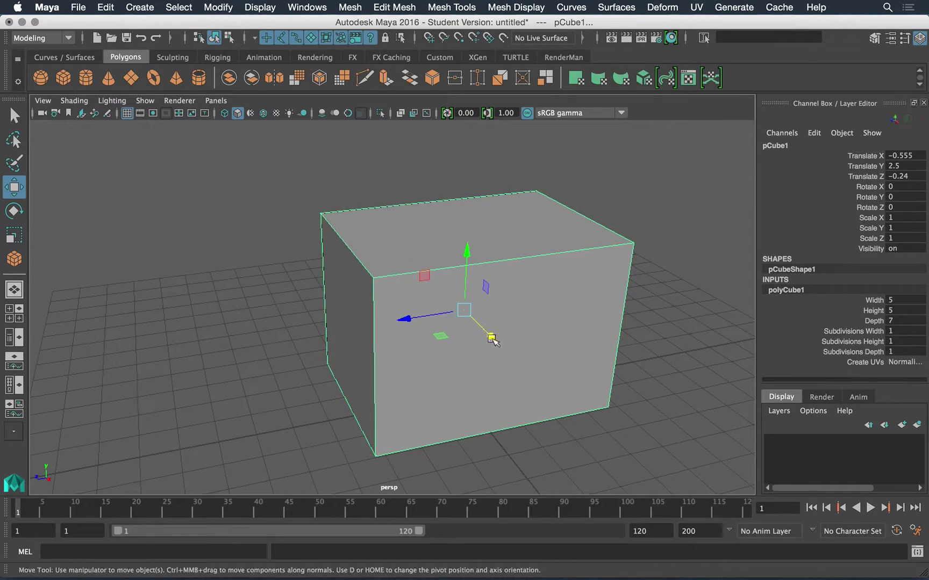
pyautogui.click(906, 332)
pyautogui.write('2')
pyautogui.press('Return')
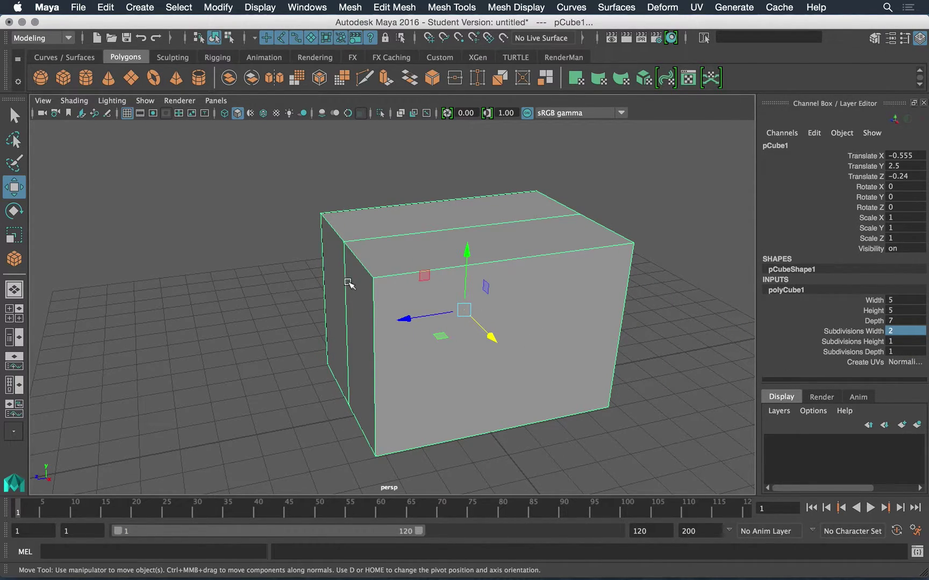
# Step: Examine the width division line running around the cube from above, from the front and close up
pyautogui.keyDown('alt'); pyautogui.moveTo(326, 298); pyautogui.dragTo(454, 298); pyautogui.keyUp('alt')
pyautogui.keyDown('alt'); pyautogui.moveTo(454, 299); pyautogui.dragTo(487, 373, button='right'); pyautogui.keyUp('alt')
pyautogui.keyDown('alt'); pyautogui.moveTo(487, 373); pyautogui.dragTo(491, 400, button='middle'); pyautogui.keyUp('alt')
pyautogui.keyDown('alt'); pyautogui.moveTo(496, 373); pyautogui.dragTo(479, 338); pyautogui.keyUp('alt')
pyautogui.keyDown('alt'); pyautogui.moveTo(475, 199); pyautogui.dragTo(468, 261); pyautogui.keyUp('alt')
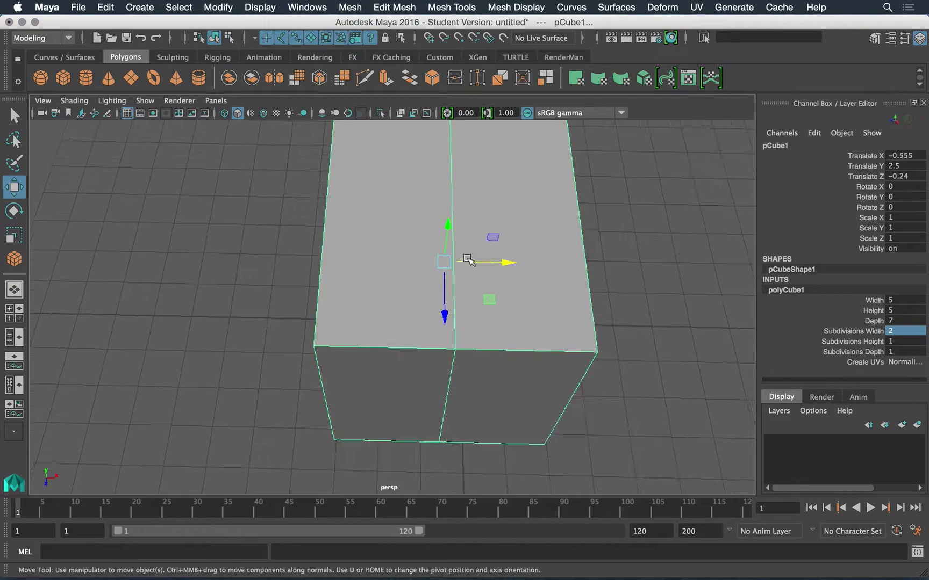
pyautogui.keyDown('alt'); pyautogui.moveTo(462, 335); pyautogui.dragTo(423, 296, button='right'); pyautogui.keyUp('alt')
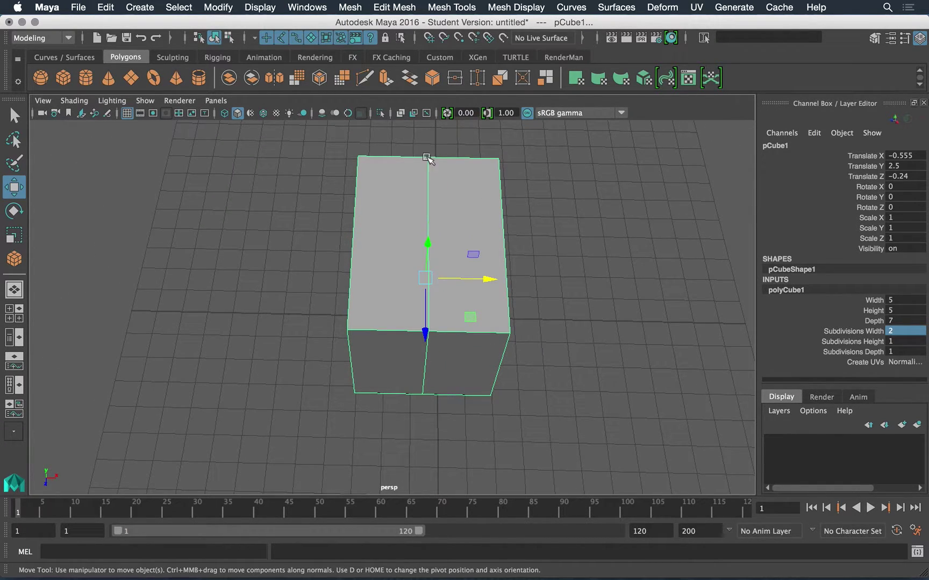
pyautogui.keyDown('alt'); pyautogui.moveTo(440, 390); pyautogui.dragTo(359, 294); pyautogui.keyUp('alt')
pyautogui.keyDown('alt'); pyautogui.moveTo(358, 294); pyautogui.dragTo(429, 307, button='right'); pyautogui.keyUp('alt')
pyautogui.keyDown('alt'); pyautogui.moveTo(381, 351); pyautogui.dragTo(361, 317, button='right'); pyautogui.keyUp('alt')
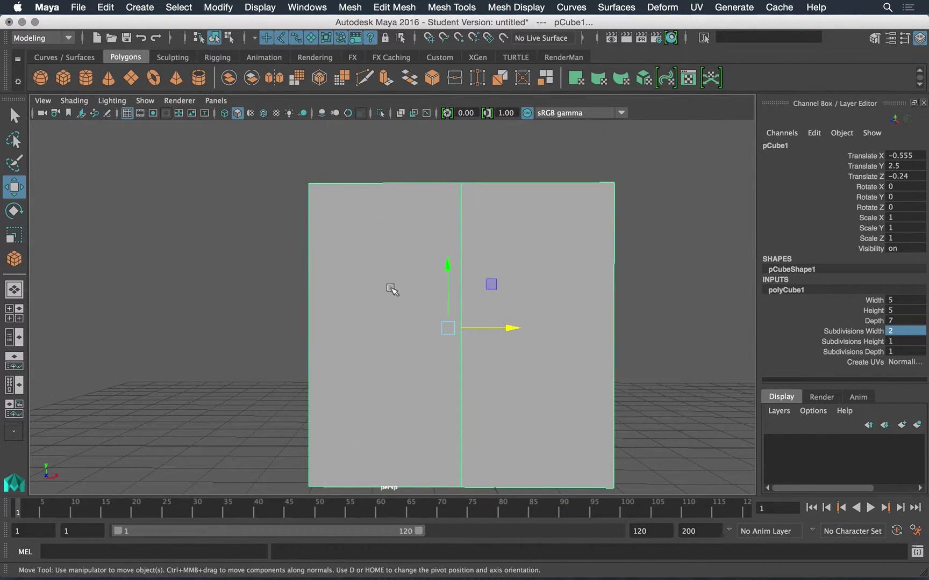
pyautogui.keyDown('alt'); pyautogui.moveTo(471, 217); pyautogui.dragTo(500, 330); pyautogui.keyUp('alt')
pyautogui.keyDown('alt'); pyautogui.moveTo(500, 331); pyautogui.dragTo(535, 347, button='right'); pyautogui.keyUp('alt')
pyautogui.keyDown('alt'); pyautogui.moveTo(451, 286); pyautogui.dragTo(419, 280, button='middle'); pyautogui.keyUp('alt')
pyautogui.keyDown('alt'); pyautogui.moveTo(409, 280); pyautogui.dragTo(416, 290, button='right'); pyautogui.keyUp('alt')
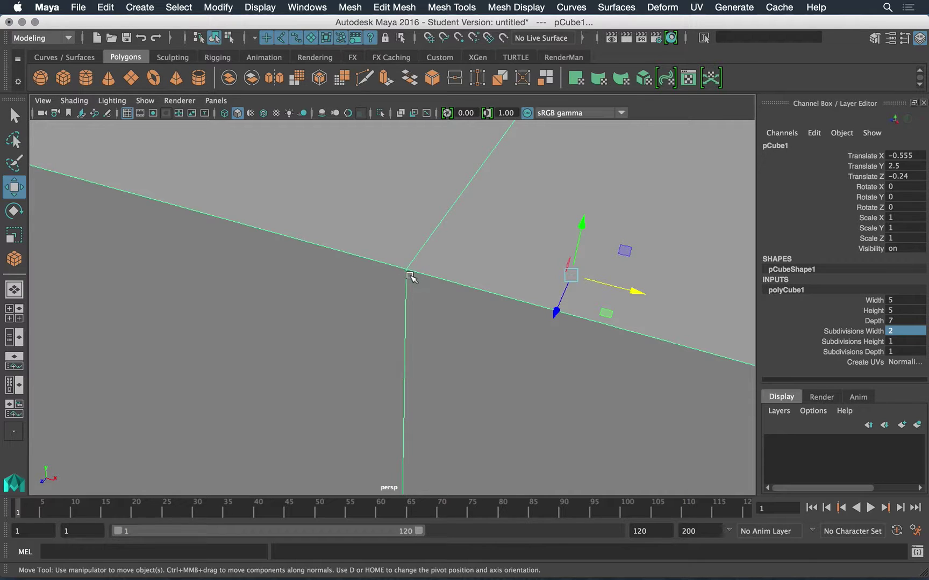
pyautogui.keyDown('alt'); pyautogui.moveTo(515, 357); pyautogui.dragTo(356, 346, button='right'); pyautogui.keyUp('alt')
pyautogui.keyDown('alt'); pyautogui.moveTo(356, 371); pyautogui.dragTo(436, 349); pyautogui.keyUp('alt')
pyautogui.keyDown('alt'); pyautogui.moveTo(439, 363); pyautogui.dragTo(447, 312, button='middle'); pyautogui.keyUp('alt')
pyautogui.keyDown('alt'); pyautogui.moveTo(414, 295); pyautogui.dragTo(415, 272); pyautogui.keyUp('alt')
pyautogui.keyDown('alt'); pyautogui.moveTo(415, 272); pyautogui.dragTo(460, 303, button='right'); pyautogui.keyUp('alt')
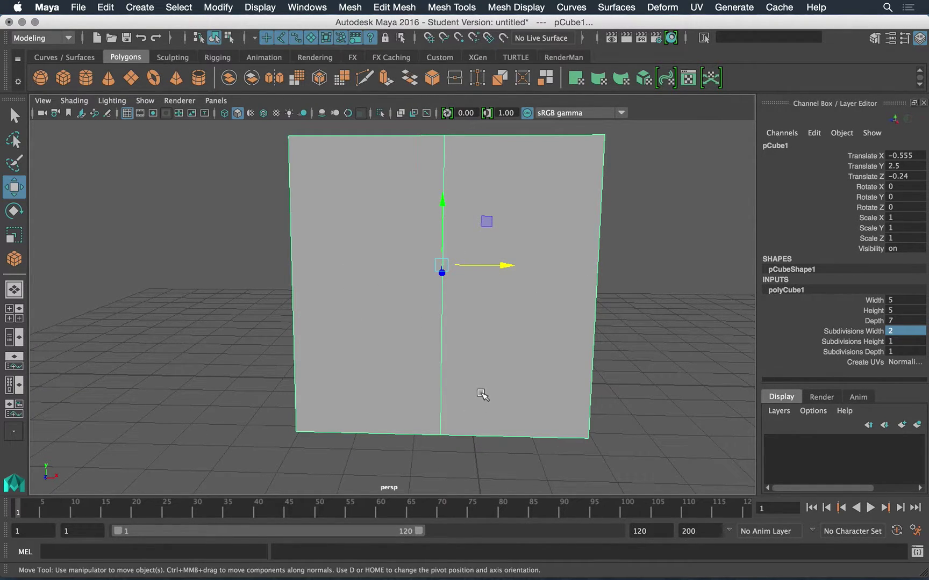
# Step: Set the cube's Subdivisions Height to 3
pyautogui.keyDown('alt'); pyautogui.moveTo(483, 313); pyautogui.dragTo(413, 209); pyautogui.keyUp('alt')
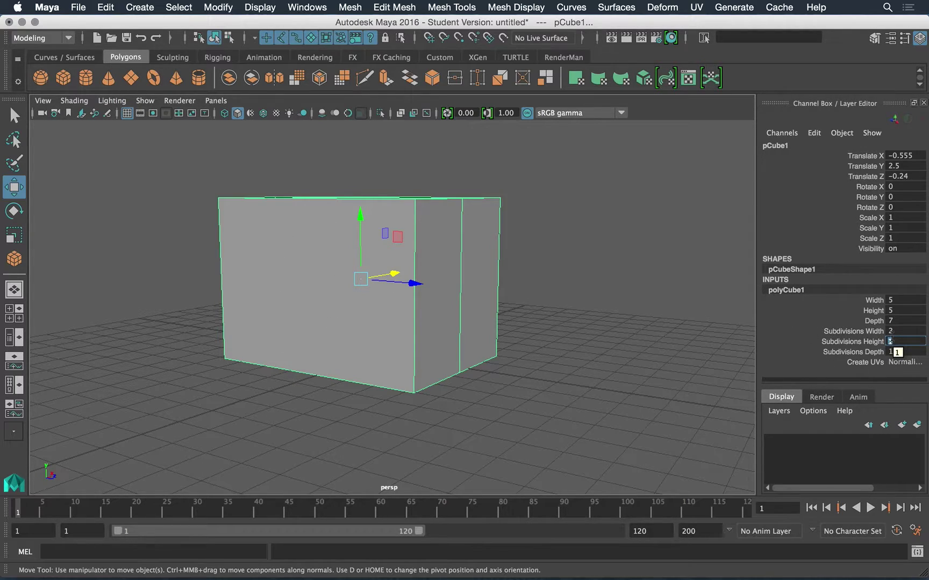
pyautogui.press('Return')
pyautogui.keyDown('alt'); pyautogui.moveTo(308, 268); pyautogui.dragTo(377, 340, button='right'); pyautogui.keyUp('alt')
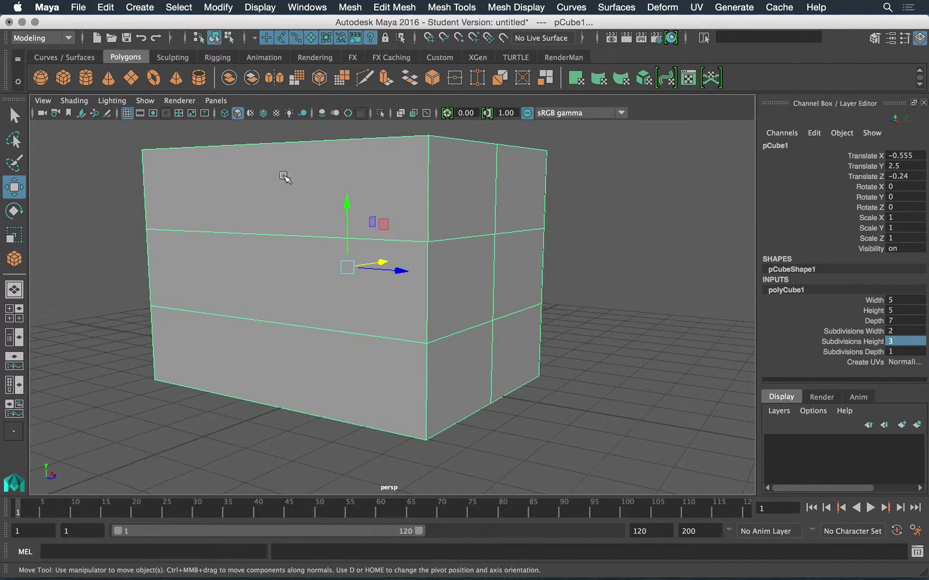
# Step: Set the cube's Subdivisions Depth to 3 in its polyCube1 inputs and check the new divisions
pyautogui.keyDown('alt'); pyautogui.moveTo(423, 338); pyautogui.dragTo(472, 350); pyautogui.keyUp('alt')
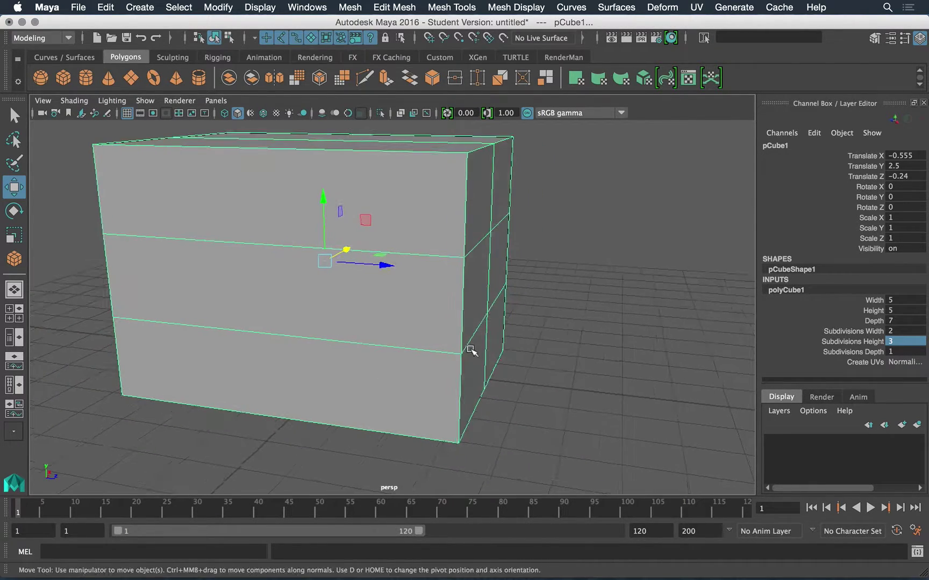
pyautogui.doubleClick(894, 352)
pyautogui.write('3')
pyautogui.press('Return')
pyautogui.keyDown('alt'); pyautogui.moveTo(342, 293); pyautogui.dragTo(363, 273); pyautogui.keyUp('alt')
pyautogui.keyDown('alt'); pyautogui.moveTo(355, 282); pyautogui.dragTo(410, 304, button='middle'); pyautogui.keyUp('alt')
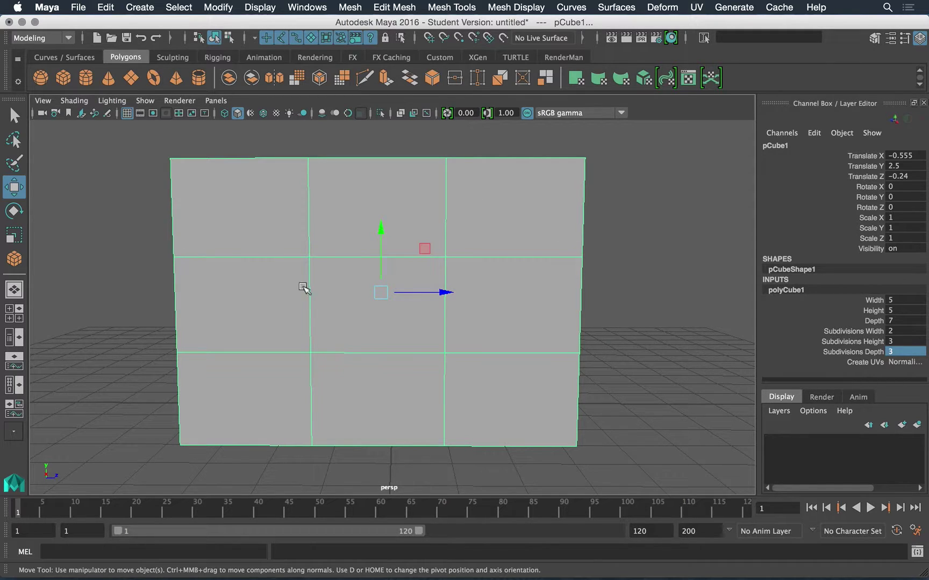
pyautogui.scroll(-2, 423, 326)
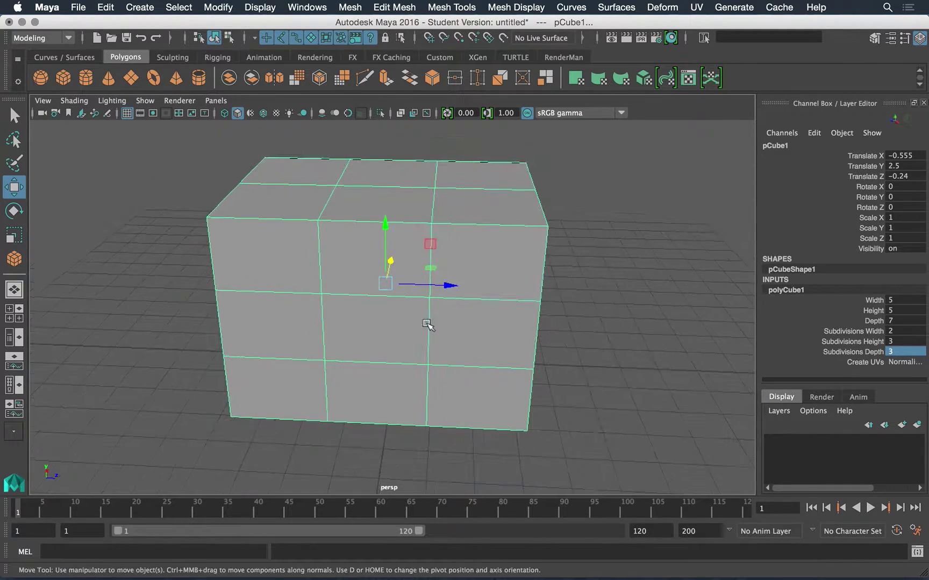
pyautogui.scroll(3, 321, 315)
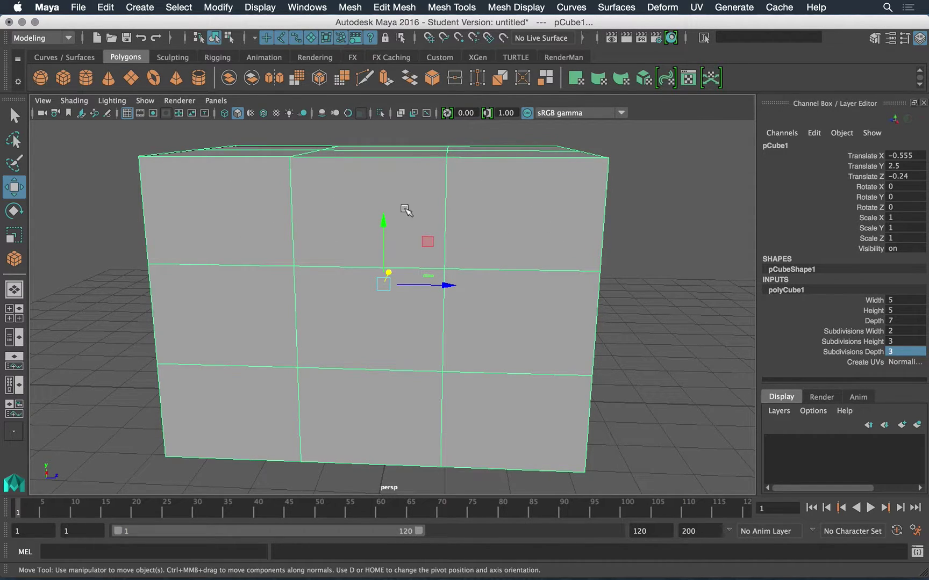
# Step: Set the cube's Subdivisions Width, Height and Depth all to 2 in one edit
pyautogui.keyDown('alt'); pyautogui.moveTo(507, 396); pyautogui.dragTo(433, 321); pyautogui.keyUp('alt')
pyautogui.moveTo(904, 331); pyautogui.dragTo(908, 349)
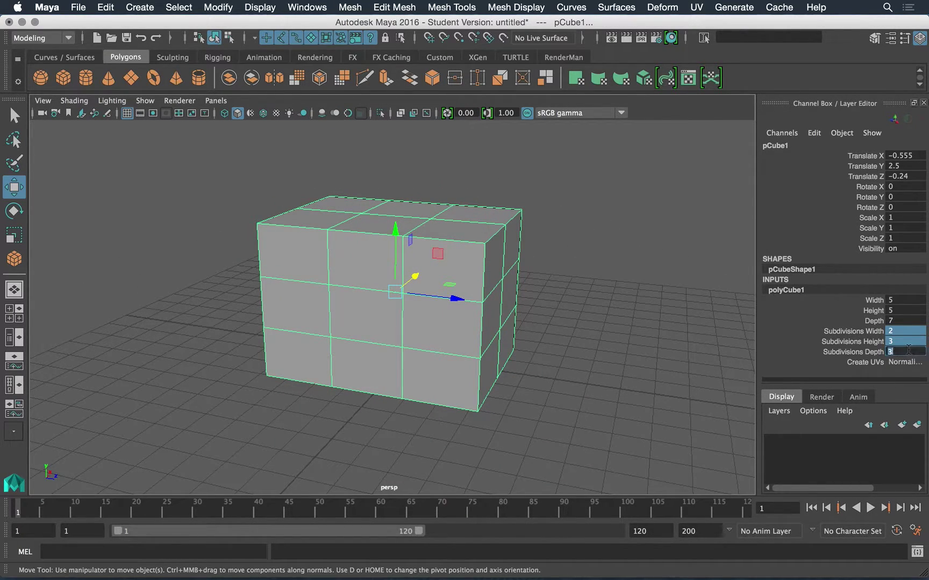
pyautogui.click(859, 331)
pyautogui.click(905, 331)
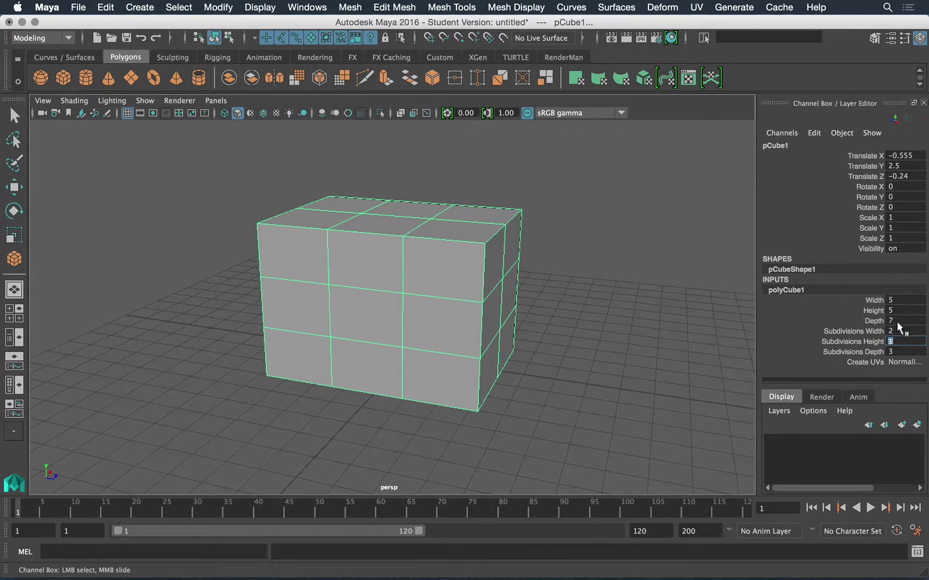
pyautogui.click(907, 353)
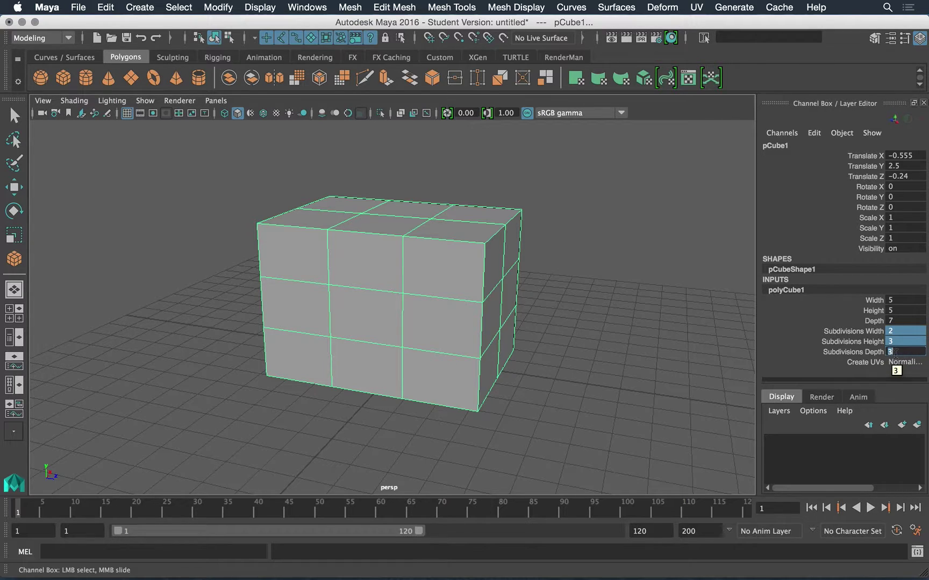
pyautogui.write('2')
pyautogui.press('Return')
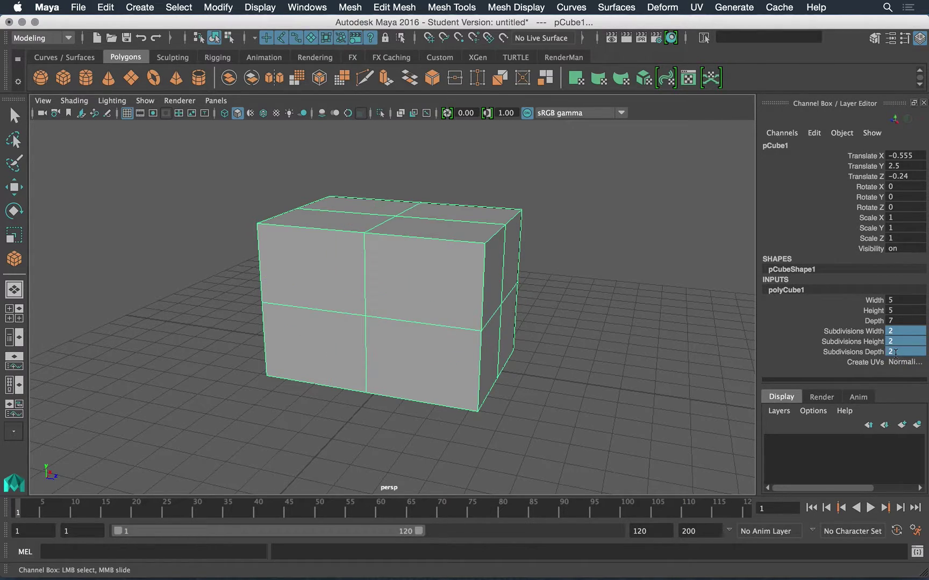
# Step: Examine the evenly subdivided cube from several angles, deselecting and reselecting it
pyautogui.keyDown('alt'); pyautogui.moveTo(616, 272); pyautogui.dragTo(568, 278); pyautogui.keyUp('alt')
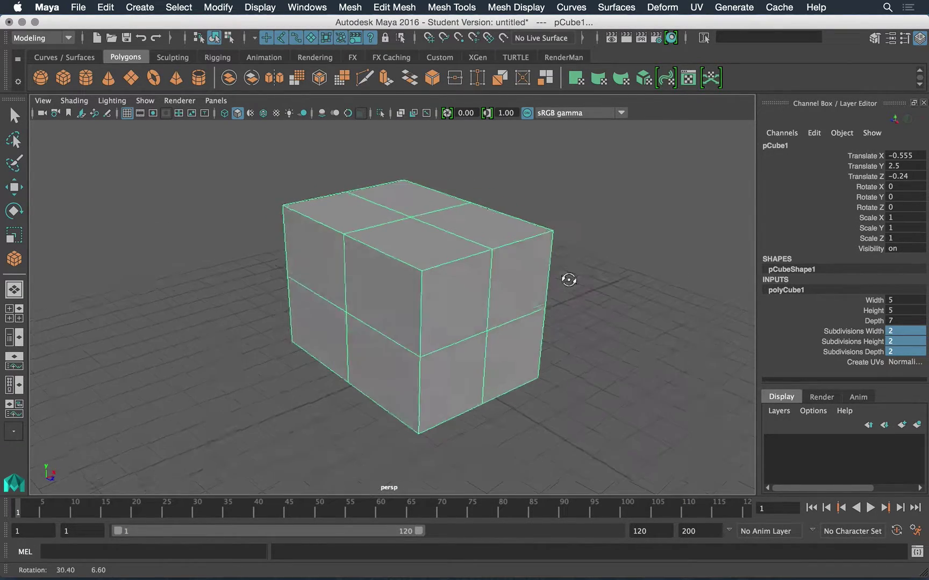
pyautogui.click(591, 341)
pyautogui.press('w')
pyautogui.click(495, 307)
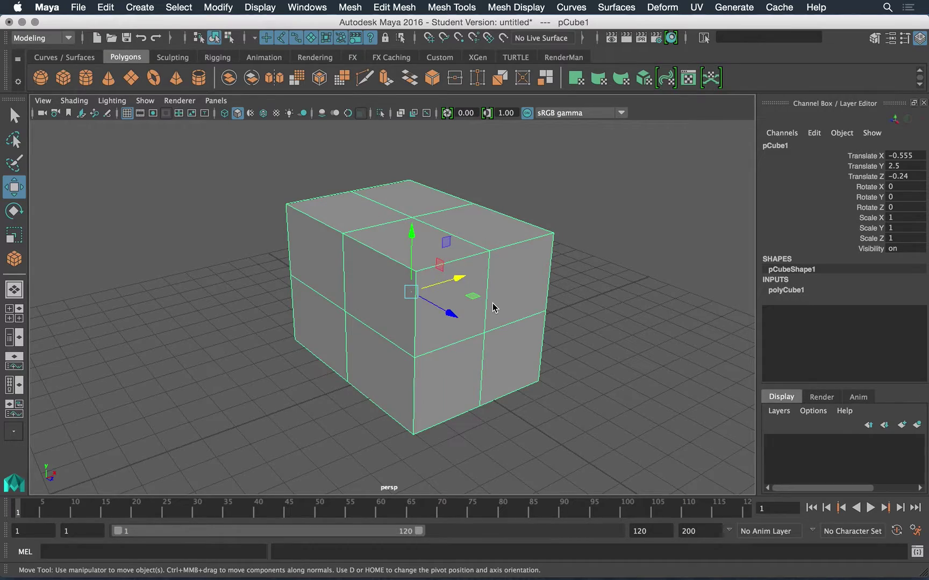
pyautogui.keyDown('alt'); pyautogui.moveTo(487, 273); pyautogui.dragTo(434, 303); pyautogui.keyUp('alt')
pyautogui.keyDown('alt'); pyautogui.moveTo(433, 303); pyautogui.dragTo(416, 266, button='right'); pyautogui.keyUp('alt')
pyautogui.keyDown('alt'); pyautogui.moveTo(416, 266); pyautogui.dragTo(459, 326); pyautogui.keyUp('alt')
pyautogui.keyDown('alt'); pyautogui.moveTo(460, 326); pyautogui.dragTo(669, 315, button='right'); pyautogui.keyUp('alt')
# Step: Expand the cube's polyCube1 inputs and interactively raise its Width to 7
pyautogui.click(784, 291)
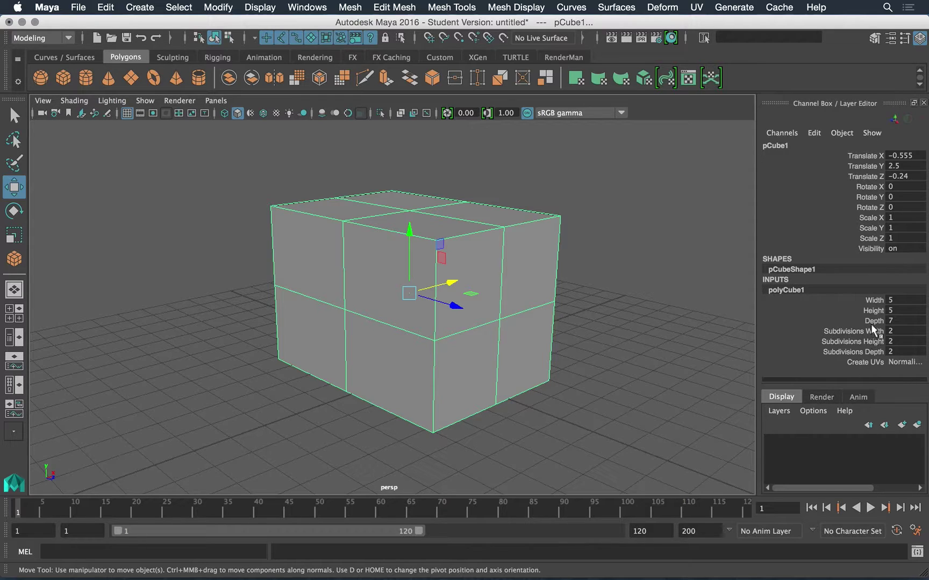
pyautogui.click(870, 301)
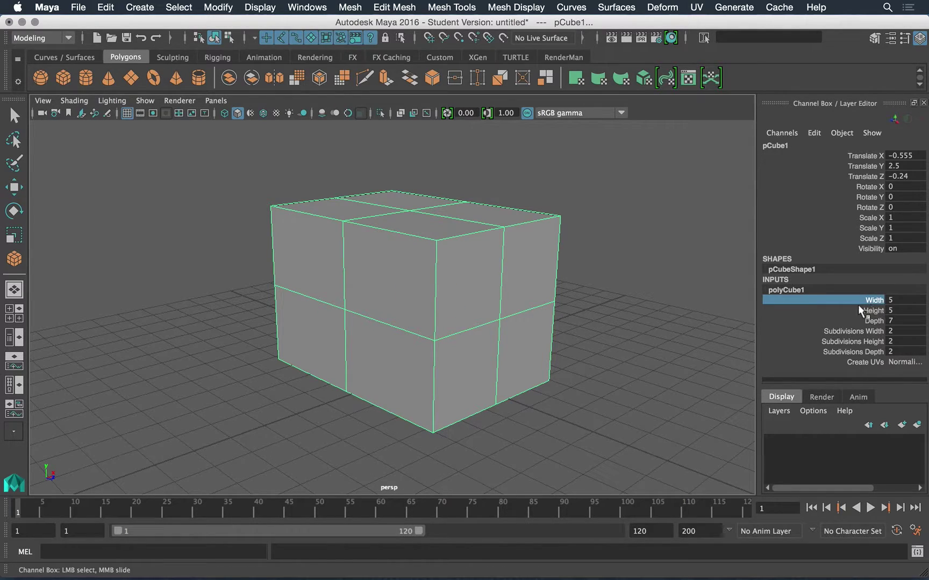
pyautogui.click(893, 301)
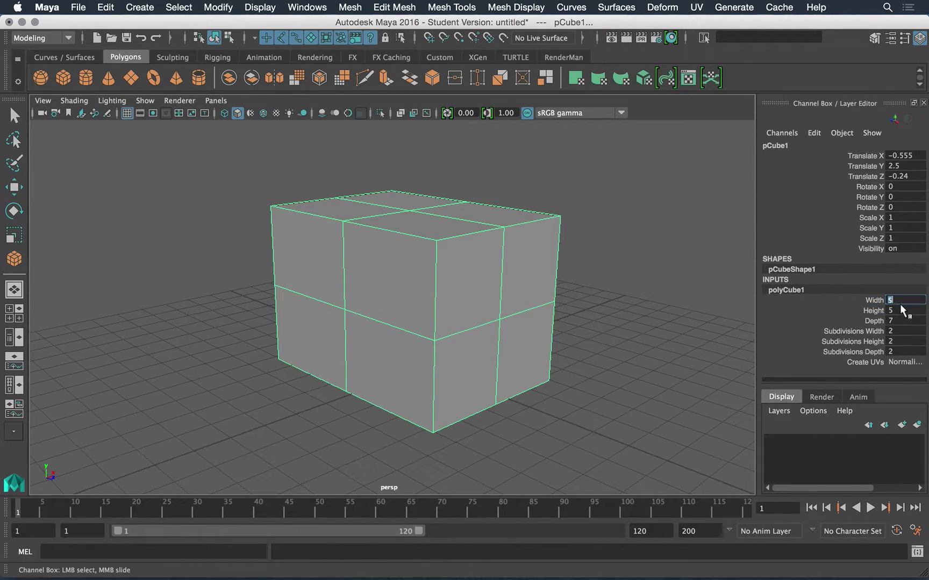
pyautogui.click(871, 300)
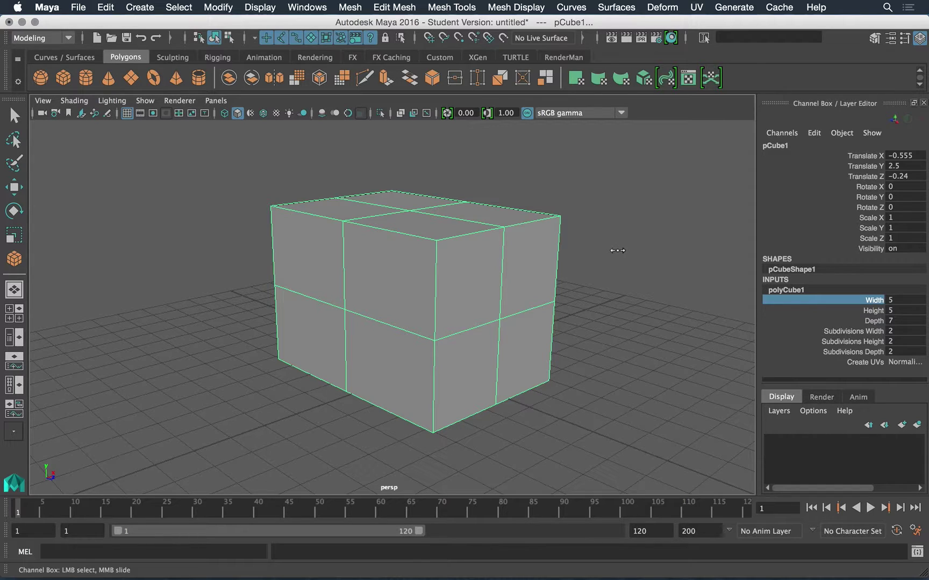
pyautogui.moveTo(617, 251)
pyautogui.mouseDown(button='middle')
pyautogui.moveTo(670, 234)
pyautogui.moveTo(603, 239)
pyautogui.moveTo(653, 234)
pyautogui.moveTo(607, 242)
pyautogui.moveTo(631, 251)
pyautogui.mouseUp(button='middle')
pyautogui.keyDown('alt'); pyautogui.moveTo(631, 251); pyautogui.dragTo(491, 265); pyautogui.keyUp('alt')
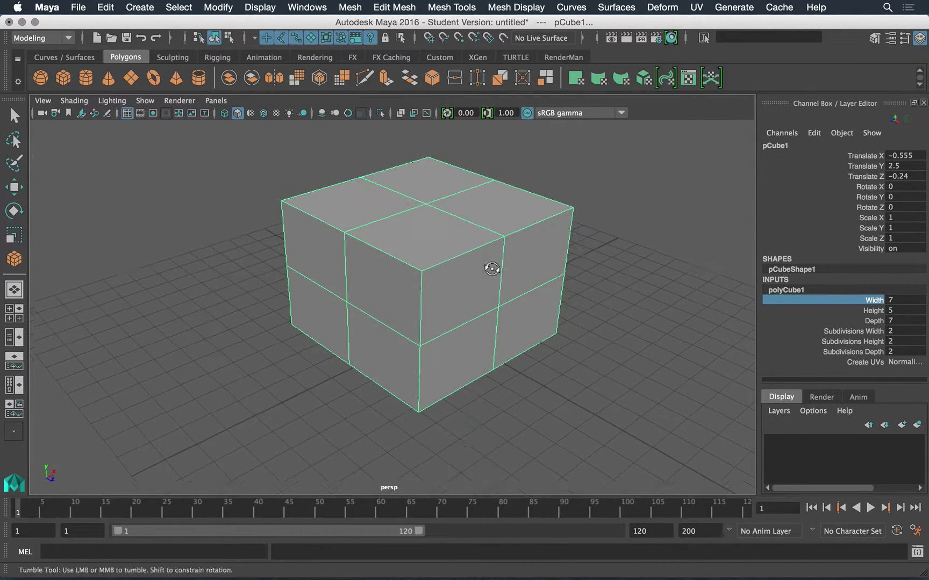
# Step: Slide the cube's Translate X to about 0.151, and undo both this move and the width change
pyautogui.click(871, 155)
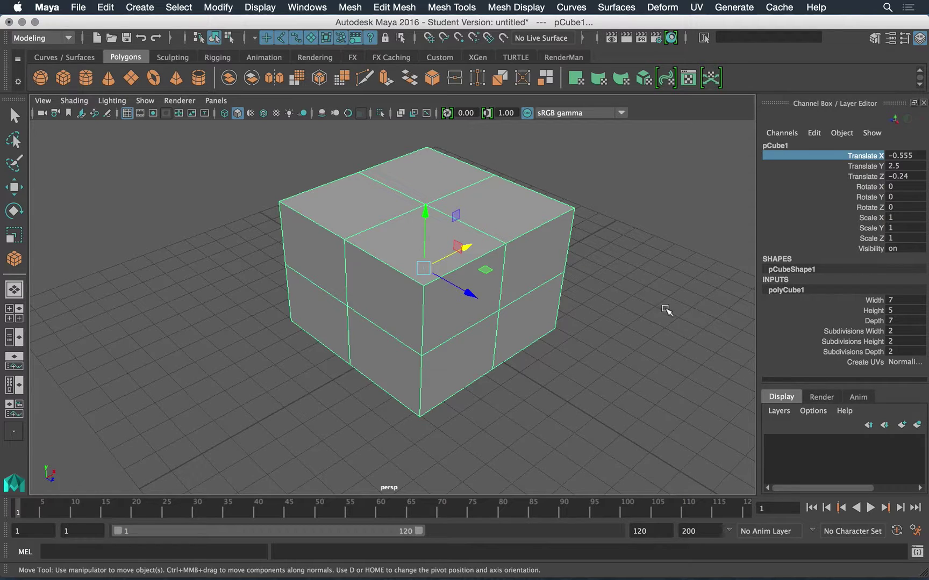
pyautogui.moveTo(605, 317); pyautogui.dragTo(616, 276, button='middle')
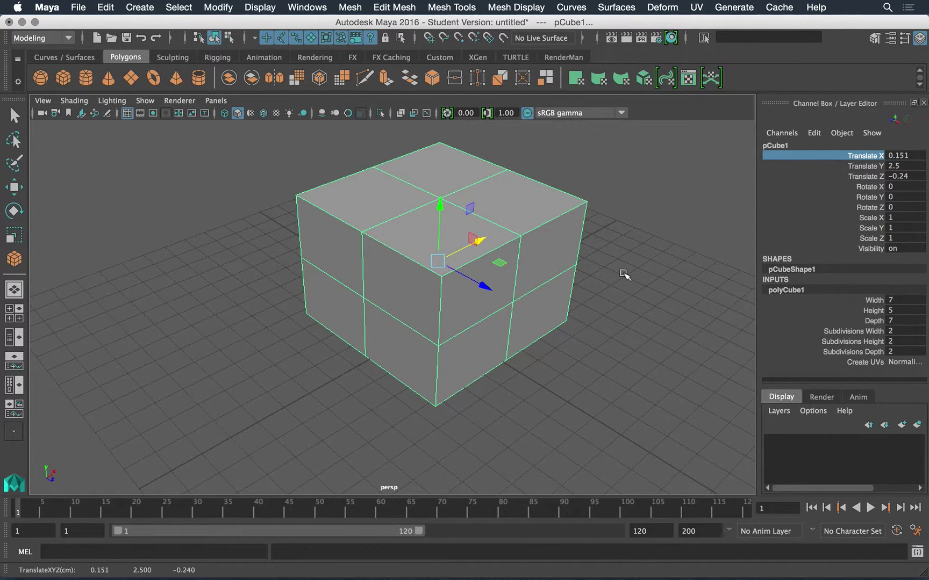
pyautogui.hotkey('ctrl', 'z')
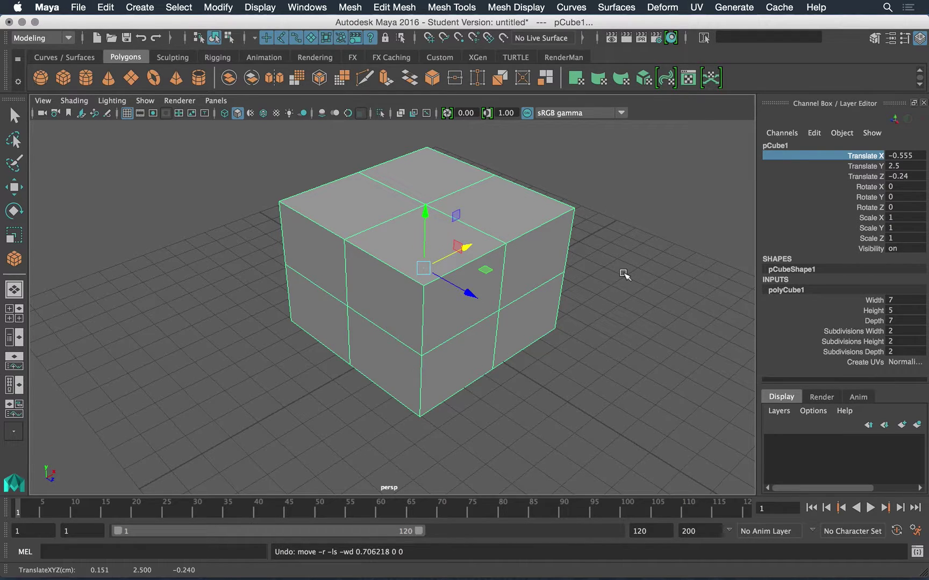
pyautogui.hotkey('ctrl', 'z')
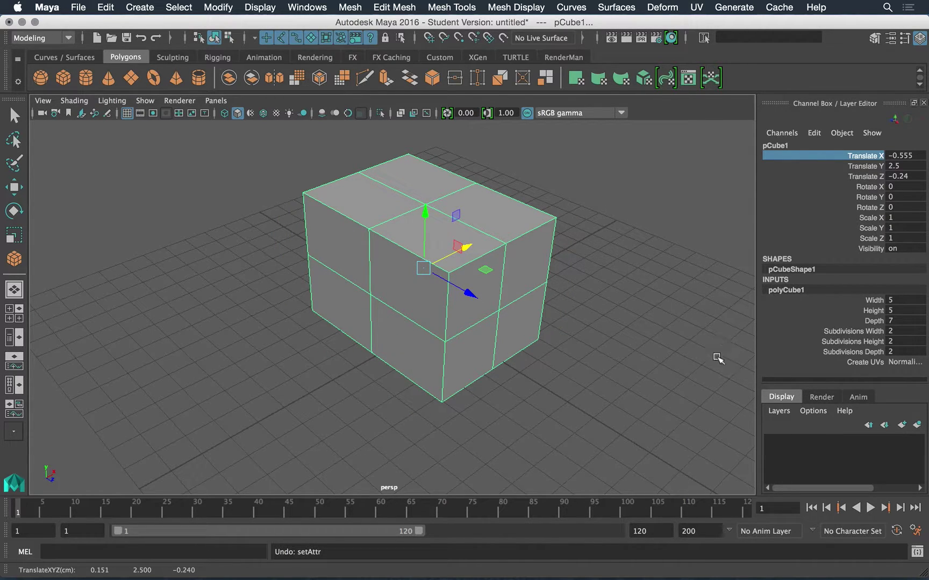
# Step: Interactively raise the cube's Subdivisions Width, Height and Depth together to 35
pyautogui.keyDown('alt'); pyautogui.moveTo(498, 334); pyautogui.dragTo(429, 317); pyautogui.keyUp('alt')
pyautogui.keyDown('alt'); pyautogui.moveTo(429, 317); pyautogui.dragTo(524, 342, button='right'); pyautogui.keyUp('alt')
pyautogui.keyDown('alt'); pyautogui.moveTo(525, 342); pyautogui.dragTo(564, 358); pyautogui.keyUp('alt')
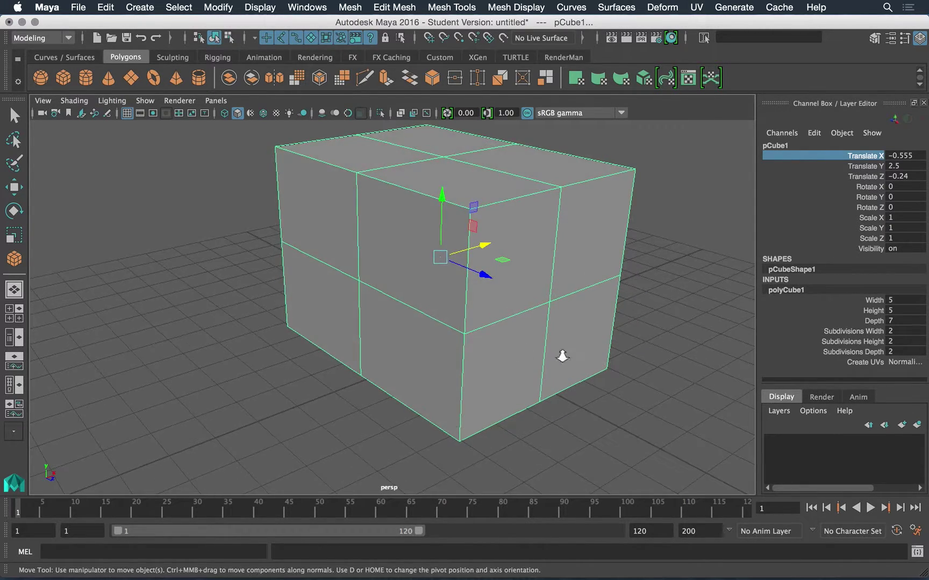
pyautogui.scroll(-2, 564, 358)
pyautogui.moveTo(863, 332); pyautogui.dragTo(864, 352)
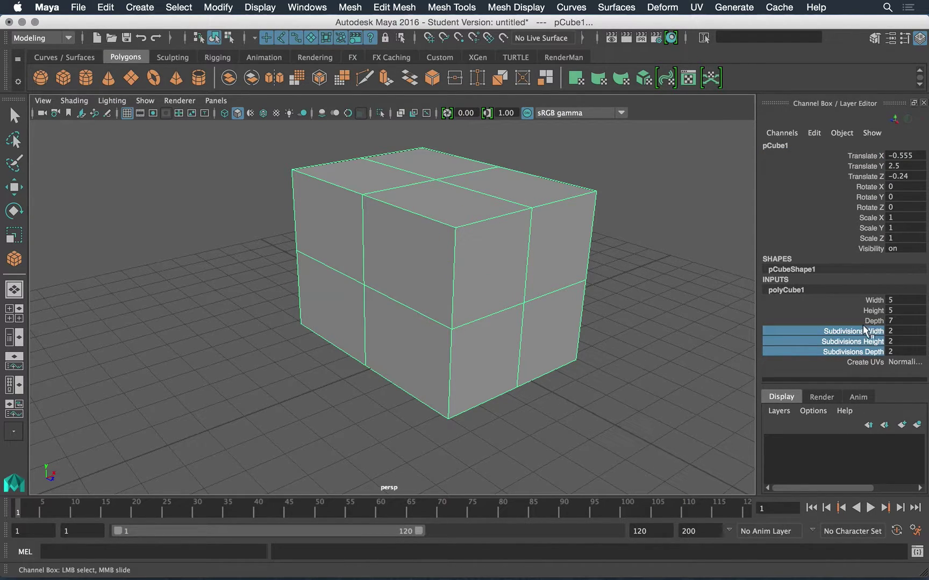
pyautogui.keyDown('alt'); pyautogui.moveTo(576, 304); pyautogui.dragTo(605, 368); pyautogui.keyUp('alt')
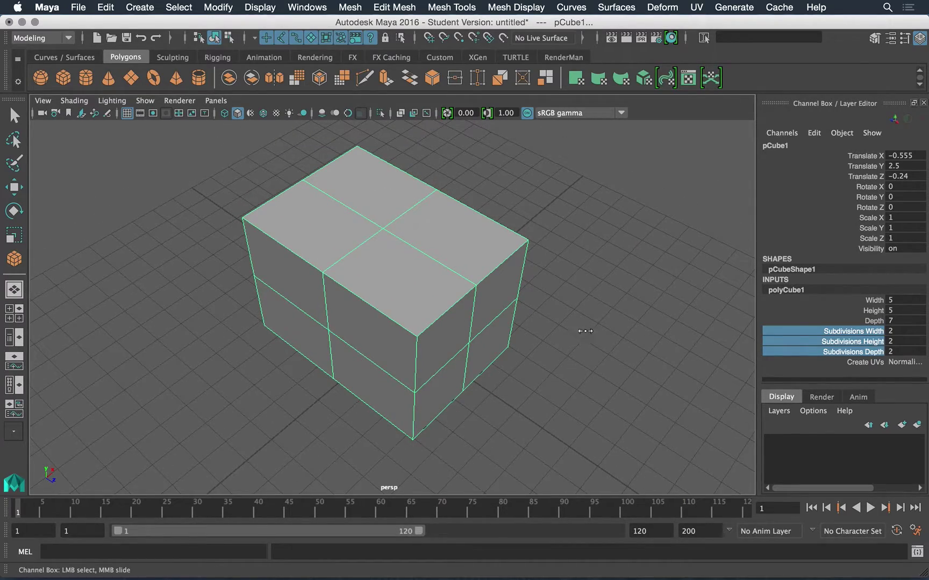
pyautogui.moveTo(587, 332); pyautogui.dragTo(798, 310, button='middle')
pyautogui.keyDown('alt'); pyautogui.moveTo(568, 342); pyautogui.dragTo(444, 345); pyautogui.keyUp('alt')
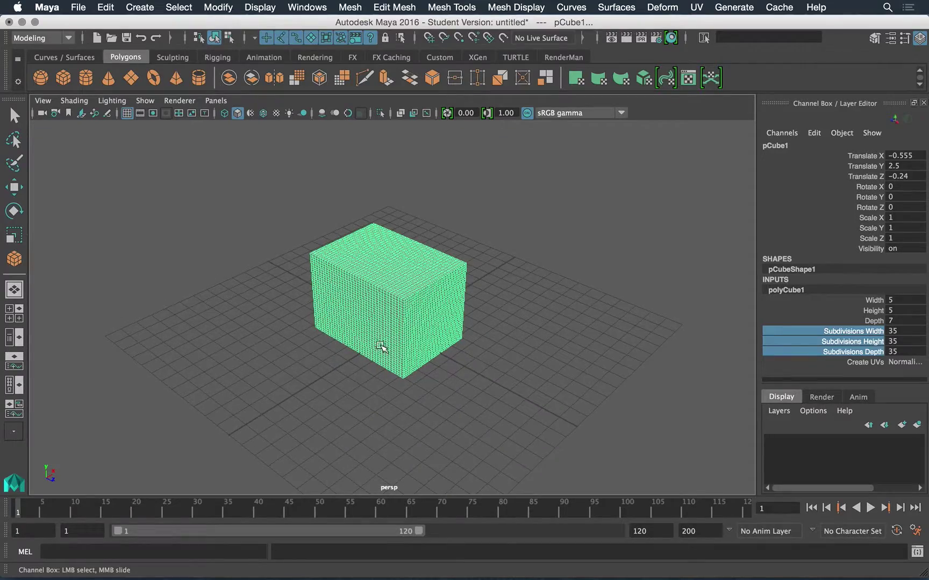
# Step: Inspect the dense mesh and interactively lower all three subdivision values back to 2
pyautogui.keyDown('alt'); pyautogui.moveTo(327, 269); pyautogui.dragTo(414, 327, button='right'); pyautogui.keyUp('alt')
pyautogui.keyDown('alt'); pyautogui.moveTo(413, 327); pyautogui.dragTo(352, 294, button='middle'); pyautogui.keyUp('alt')
pyautogui.keyDown('alt'); pyautogui.moveTo(351, 295); pyautogui.dragTo(446, 317, button='right'); pyautogui.keyUp('alt')
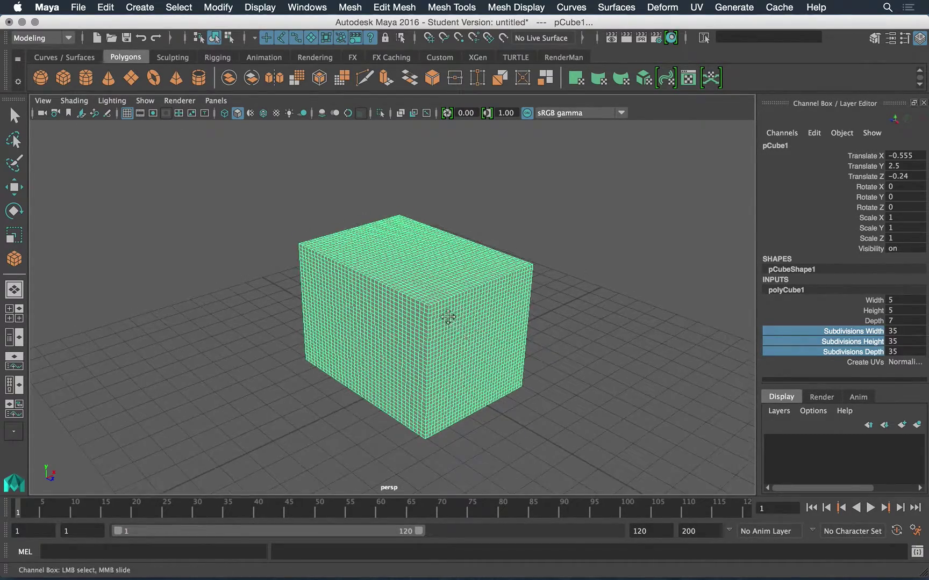
pyautogui.keyDown('alt'); pyautogui.moveTo(446, 317); pyautogui.dragTo(440, 297, button='middle'); pyautogui.keyUp('alt')
pyautogui.moveTo(612, 306); pyautogui.dragTo(396, 315, button='middle')
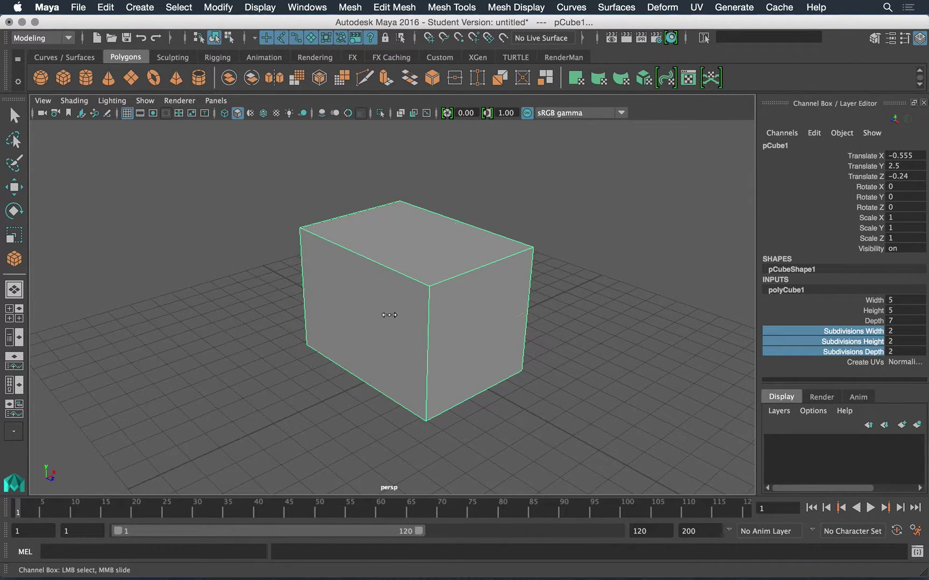
pyautogui.moveTo(398, 315)
pyautogui.mouseDown(button='middle')
pyautogui.moveTo(413, 314)
pyautogui.moveTo(401, 313)
pyautogui.mouseUp(button='middle')
# Step: Compare how the cube looks deselected and reselected, examining its division lines close up
pyautogui.keyDown('alt'); pyautogui.moveTo(444, 376); pyautogui.dragTo(464, 372); pyautogui.keyUp('alt')
pyautogui.click(527, 440)
pyautogui.keyDown('alt'); pyautogui.moveTo(323, 422); pyautogui.dragTo(376, 423); pyautogui.keyUp('alt')
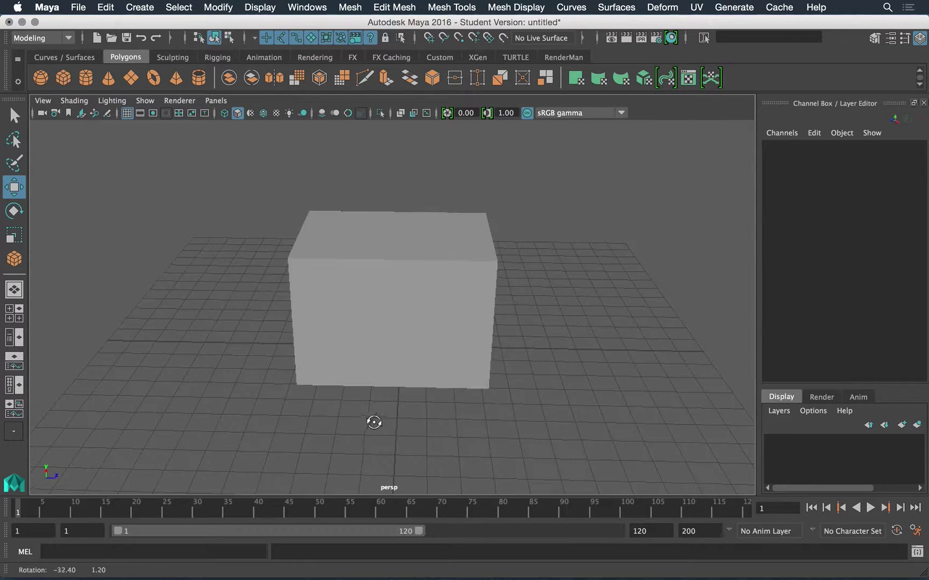
pyautogui.click(401, 335)
pyautogui.keyDown('alt'); pyautogui.moveTo(322, 314); pyautogui.dragTo(469, 383, button='right'); pyautogui.keyUp('alt')
pyautogui.keyDown('alt'); pyautogui.moveTo(448, 326); pyautogui.dragTo(422, 334); pyautogui.keyUp('alt')
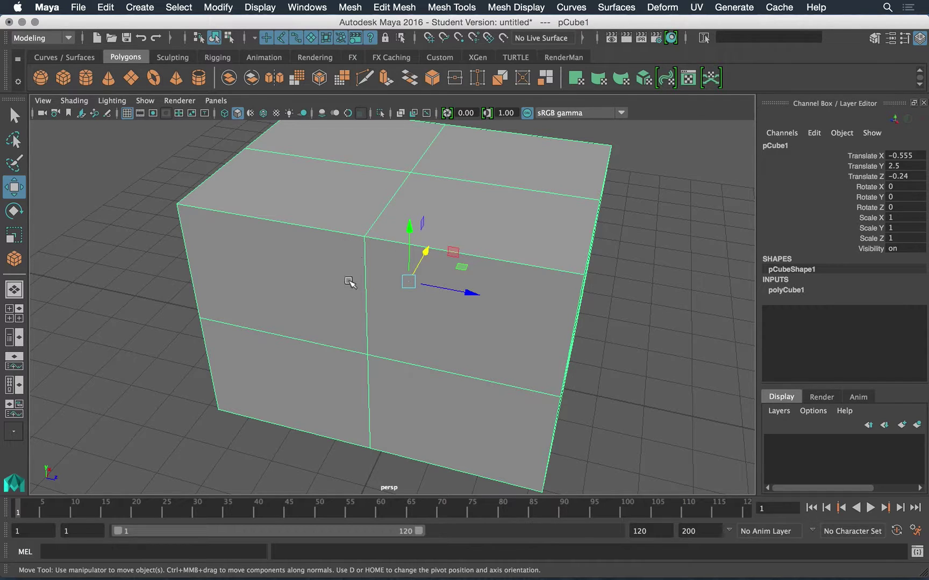
pyautogui.scroll(-5, 376, 317)
# Step: Try moving the cube along X to about -0.061 and undo the move
pyautogui.keyDown('alt'); pyautogui.moveTo(390, 327); pyautogui.dragTo(467, 337); pyautogui.keyUp('alt')
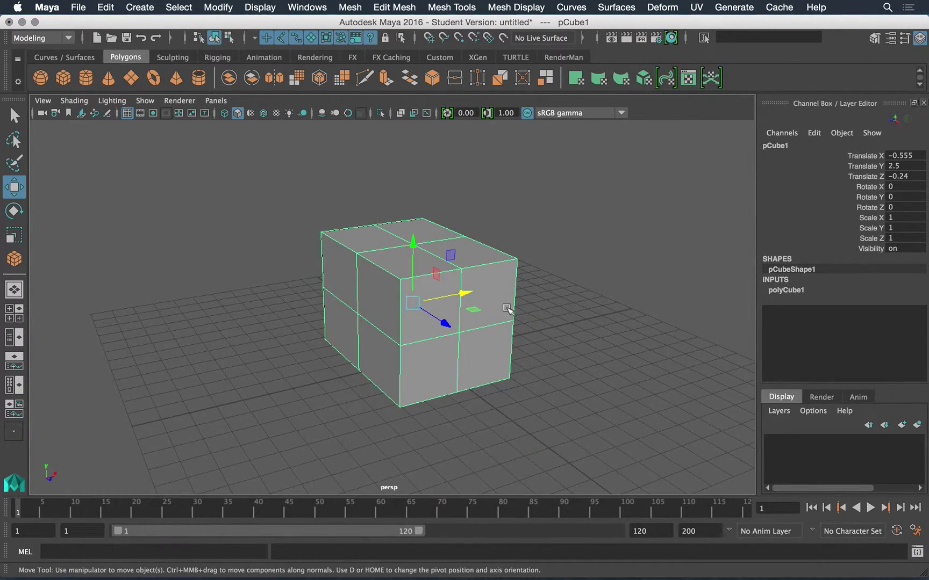
pyautogui.keyDown('alt'); pyautogui.moveTo(536, 340); pyautogui.dragTo(490, 302); pyautogui.keyUp('alt')
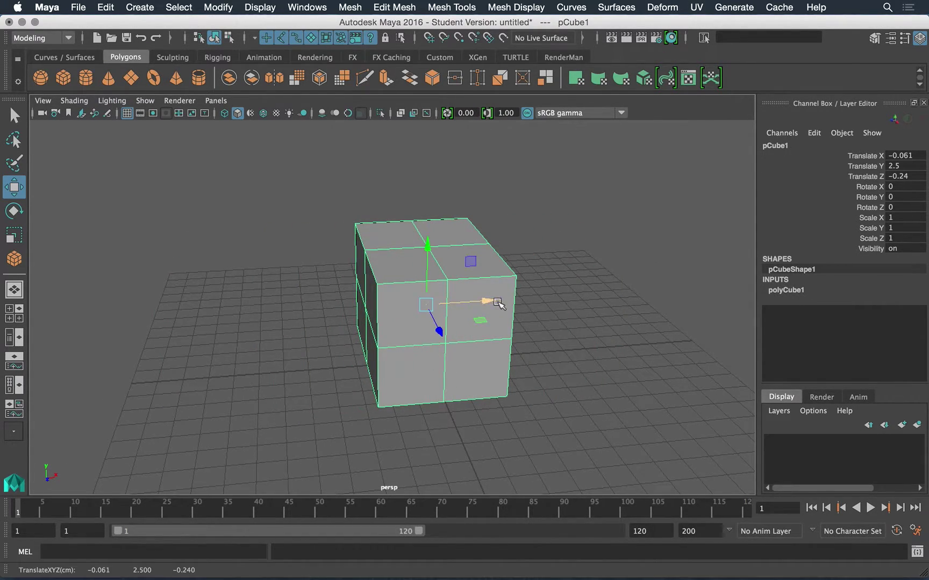
pyautogui.press('super+z')
# Step: Switch the cube to Face component selection and examine its individual faces from several sides
pyautogui.keyDown('alt'); pyautogui.moveTo(428, 316); pyautogui.dragTo(490, 308); pyautogui.keyUp('alt')
pyautogui.keyDown('alt'); pyautogui.moveTo(432, 295); pyautogui.dragTo(466, 325, button='right'); pyautogui.keyUp('alt')
pyautogui.keyDown('alt'); pyautogui.moveTo(466, 328); pyautogui.dragTo(469, 235); pyautogui.keyUp('alt')
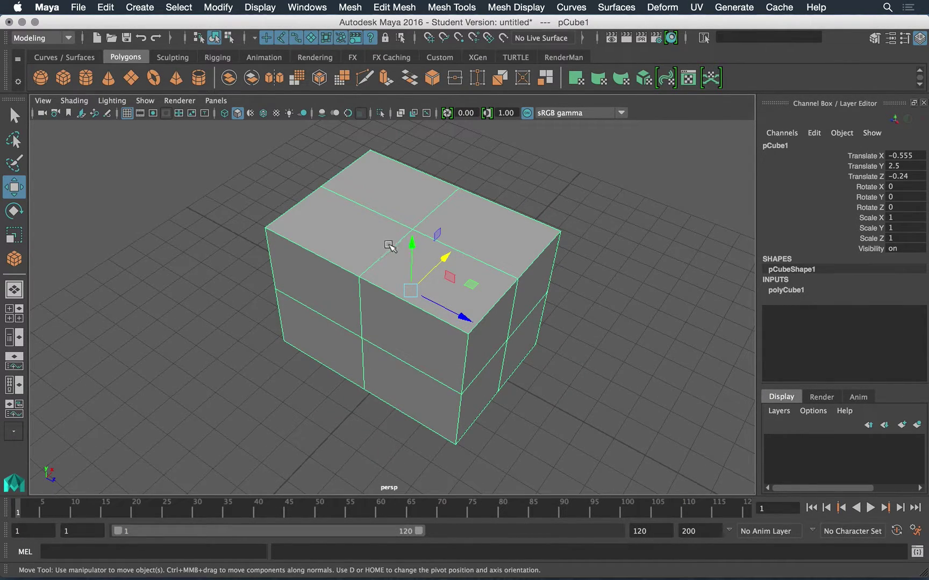
pyautogui.moveTo(388, 247)
pyautogui.mouseDown(button='right')
pyautogui.moveTo(408, 239)
pyautogui.moveTo(391, 180)
pyautogui.moveTo(330, 243)
pyautogui.moveTo(387, 257)
pyautogui.moveTo(390, 228)
pyautogui.mouseUp(button='right')
pyautogui.moveTo(407, 252); pyautogui.dragTo(478, 200, button='right')
pyautogui.moveTo(421, 224); pyautogui.dragTo(423, 265, button='right')
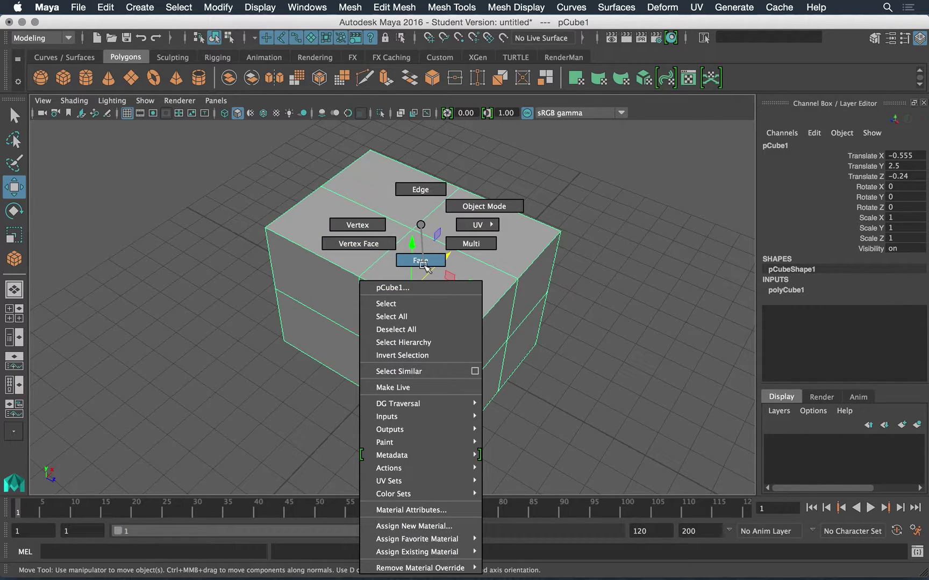
pyautogui.moveTo(423, 265)
pyautogui.mouseDown(button='right')
pyautogui.moveTo(421, 225)
pyautogui.moveTo(423, 261)
pyautogui.mouseUp(button='right')
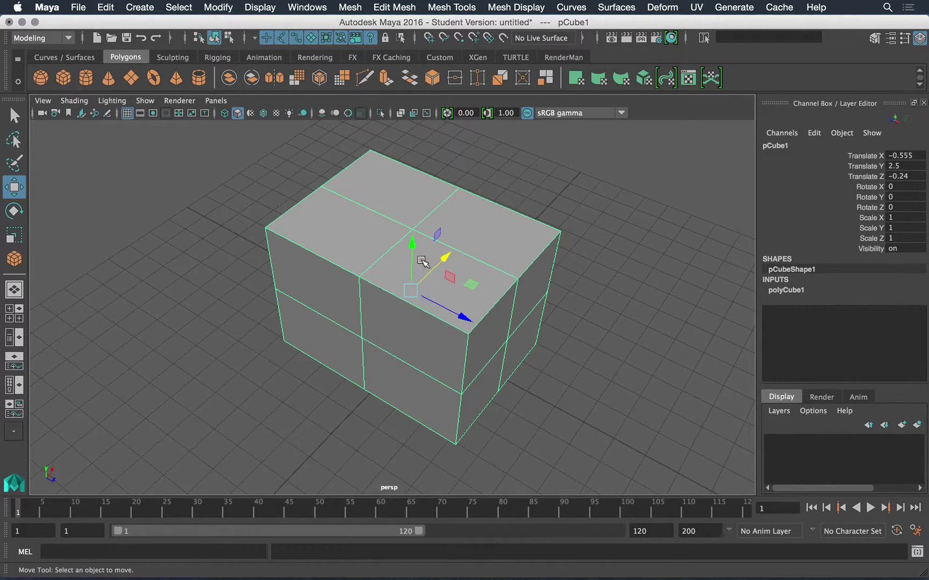
pyautogui.click(423, 259)
pyautogui.click(473, 353)
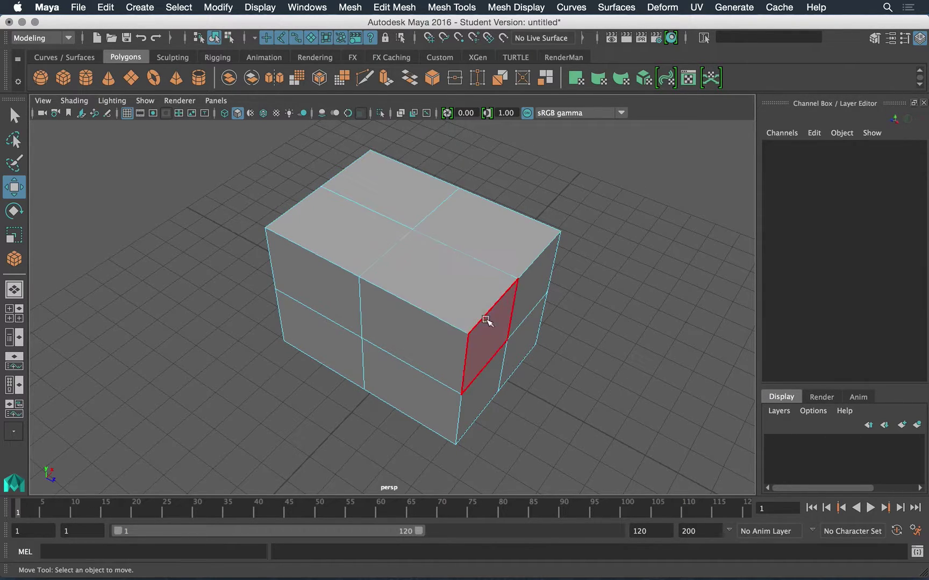
pyautogui.keyDown('alt'); pyautogui.moveTo(526, 359); pyautogui.dragTo(405, 353); pyautogui.keyUp('alt')
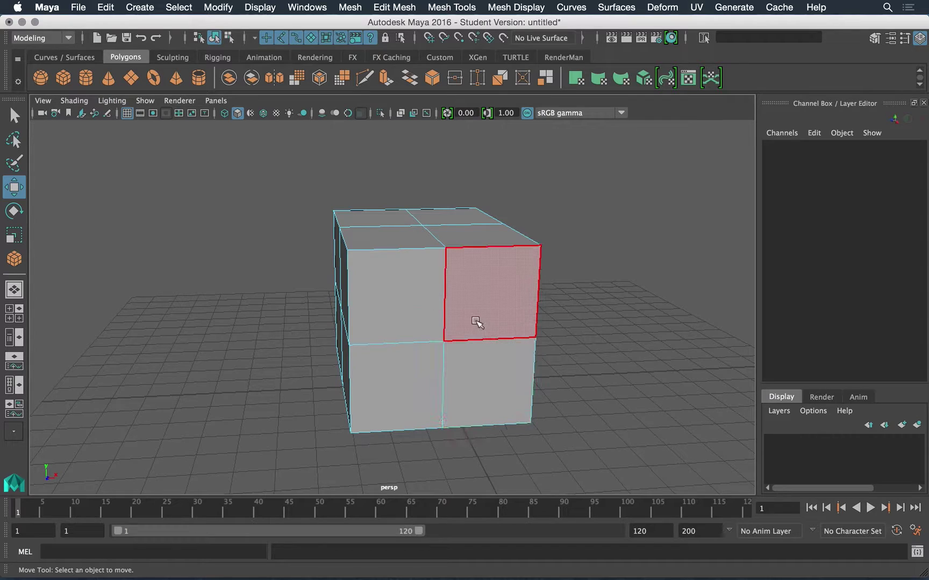
pyautogui.keyDown('alt'); pyautogui.moveTo(533, 309); pyautogui.dragTo(401, 317); pyautogui.keyUp('alt')
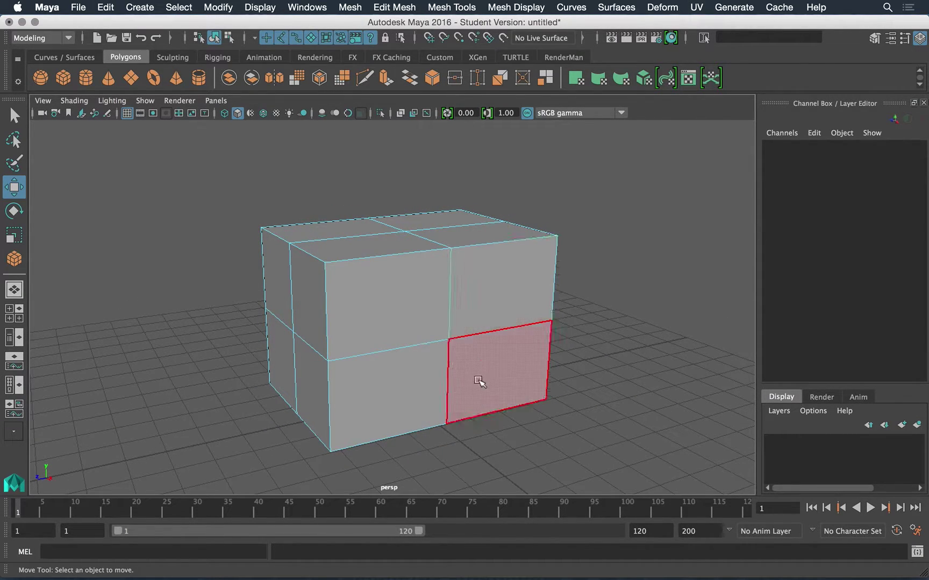
# Step: Select the front corner face on top of the cube and compare its Rotate, Scale and Move manipulators
pyautogui.keyDown('alt'); pyautogui.moveTo(340, 315); pyautogui.dragTo(416, 356); pyautogui.keyUp('alt')
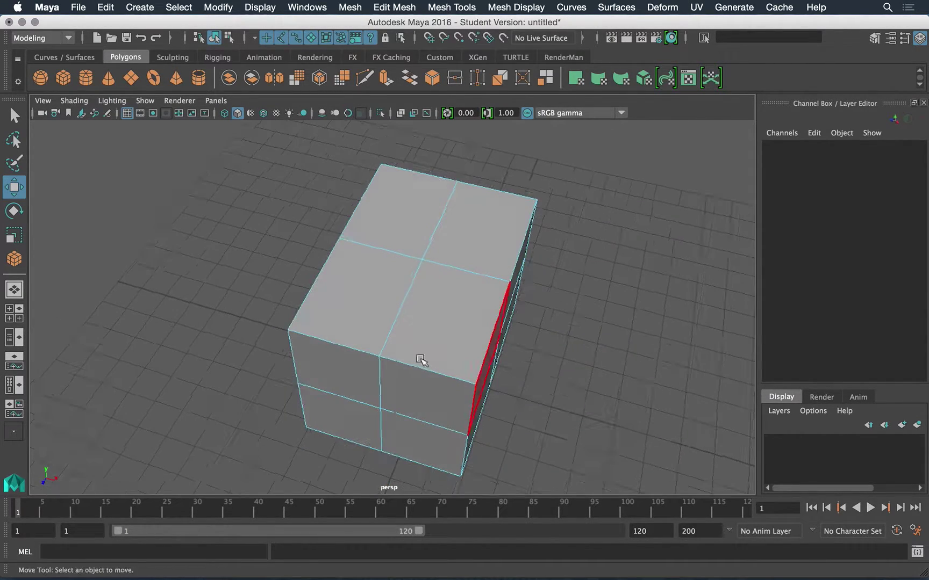
pyautogui.click(440, 307)
pyautogui.keyDown('alt'); pyautogui.moveTo(594, 392); pyautogui.dragTo(417, 299); pyautogui.keyUp('alt')
pyautogui.keyDown('alt'); pyautogui.moveTo(463, 379); pyautogui.dragTo(528, 373); pyautogui.keyUp('alt')
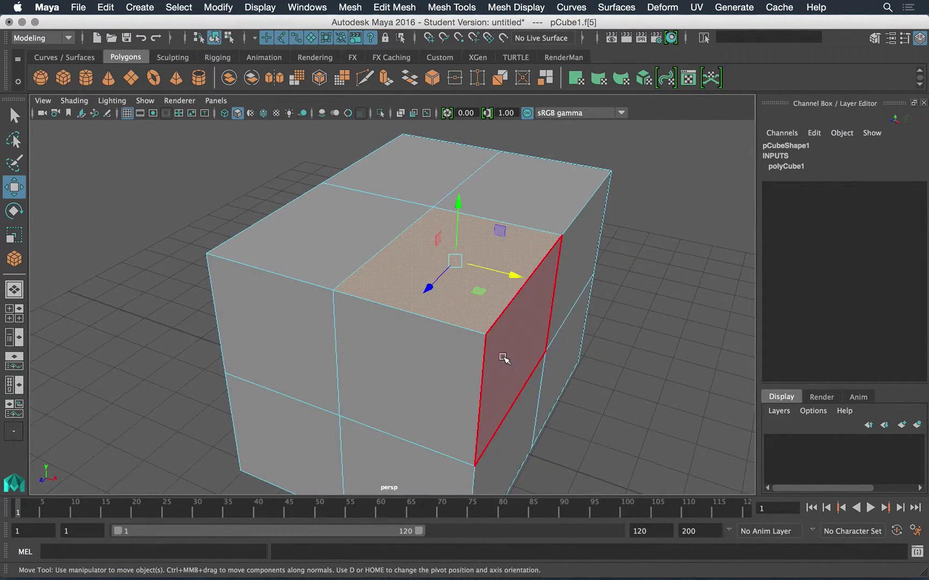
pyautogui.press('e')
pyautogui.press('r')
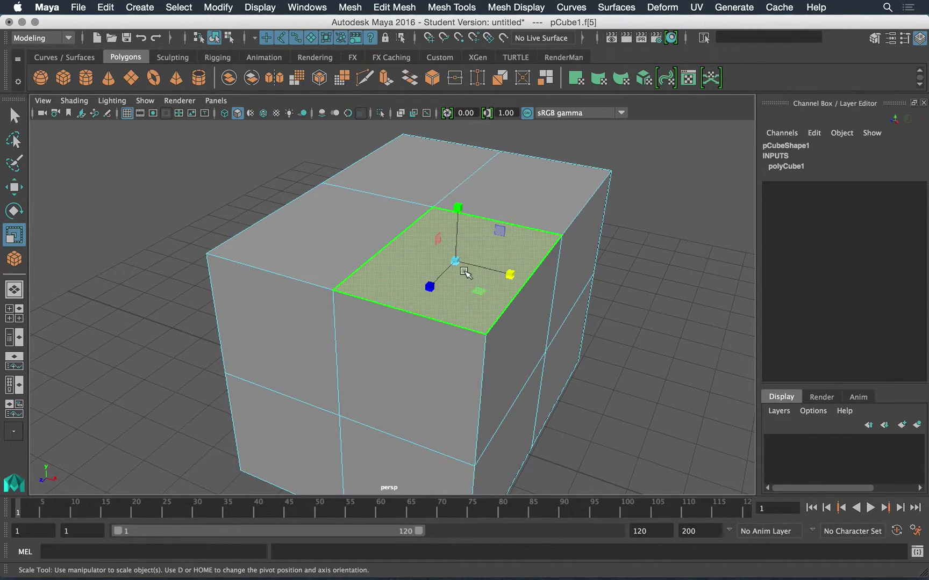
pyautogui.press('w')
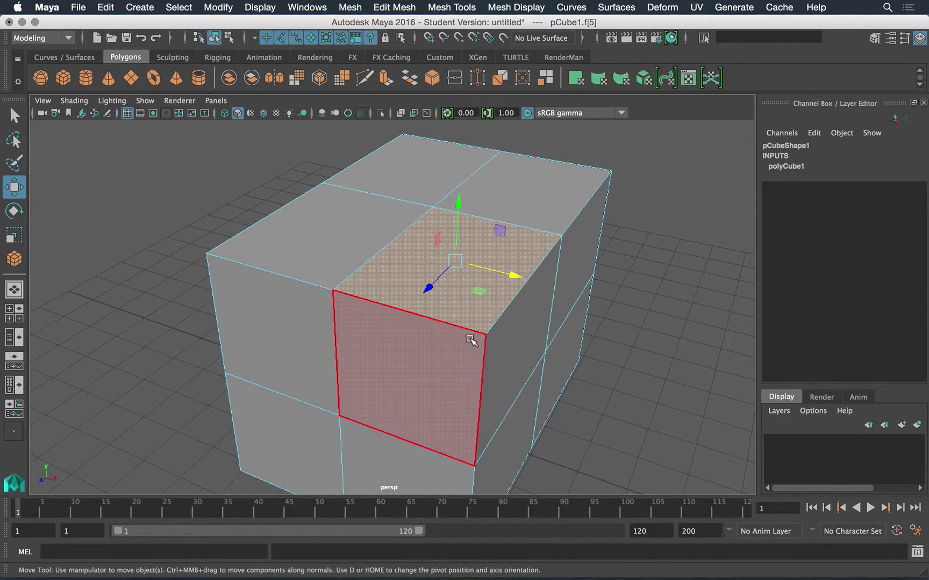
pyautogui.keyDown('alt'); pyautogui.moveTo(472, 338); pyautogui.dragTo(489, 338); pyautogui.keyUp('alt')
pyautogui.press('e')
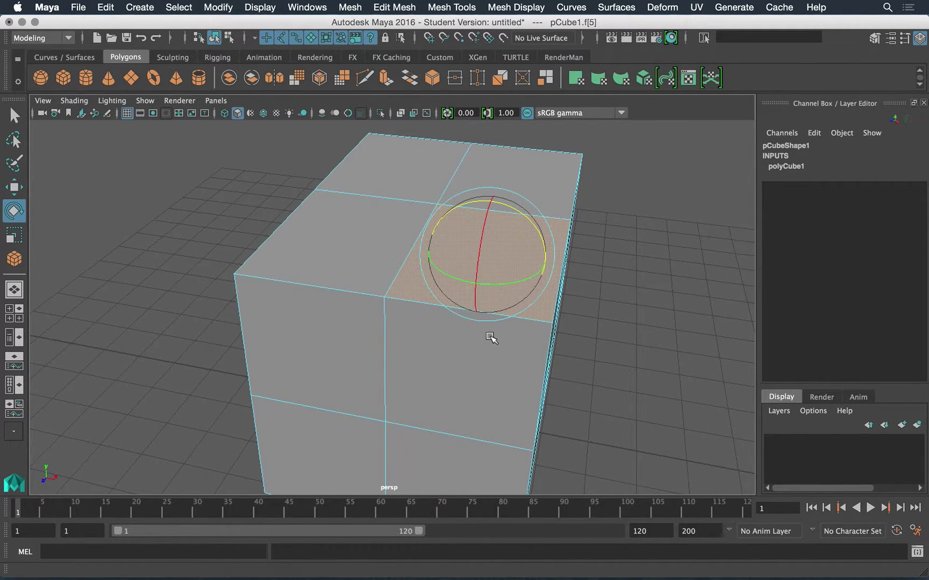
pyautogui.press('r')
pyautogui.press('w')
# Step: Lower the selected top corner face along Y to form a sunken area, and deselect it
pyautogui.keyDown('alt'); pyautogui.moveTo(535, 328); pyautogui.dragTo(440, 306); pyautogui.keyUp('alt')
pyautogui.moveTo(405, 198); pyautogui.dragTo(414, 276)
pyautogui.keyDown('alt'); pyautogui.moveTo(376, 347); pyautogui.dragTo(400, 347); pyautogui.keyUp('alt')
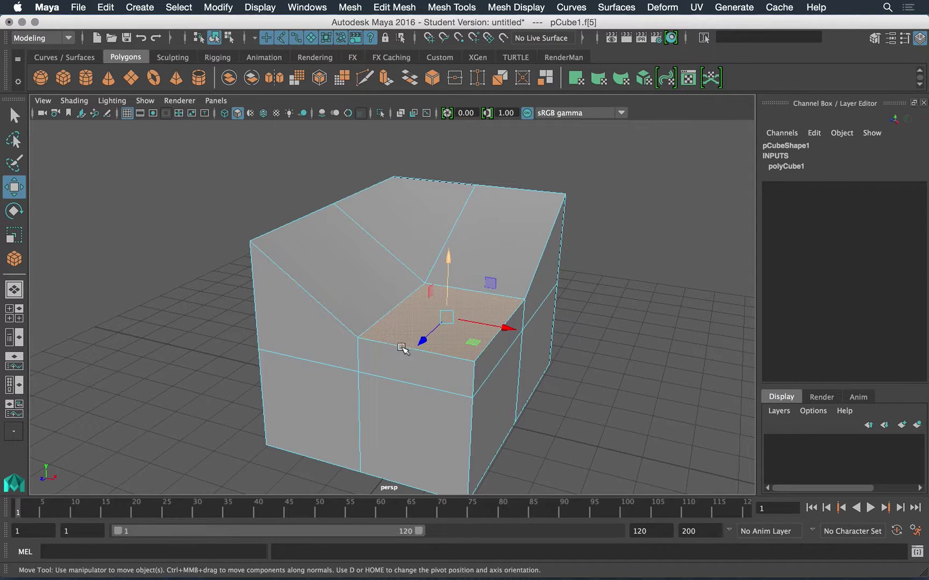
pyautogui.click(655, 229)
pyautogui.keyDown('alt'); pyautogui.moveTo(655, 228); pyautogui.dragTo(288, 354); pyautogui.keyUp('alt')
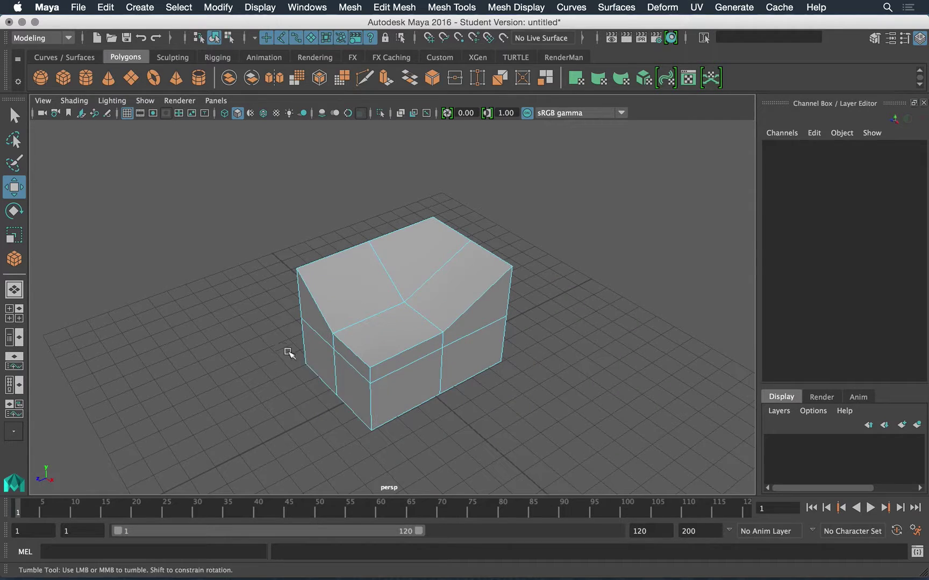
# Step: Select the two lower faces on the +X side, pull them outward along X to about 2.881, and deselect them
pyautogui.click(500, 323)
pyautogui.keyDown('alt'); pyautogui.moveTo(414, 387); pyautogui.dragTo(438, 383); pyautogui.keyUp('alt')
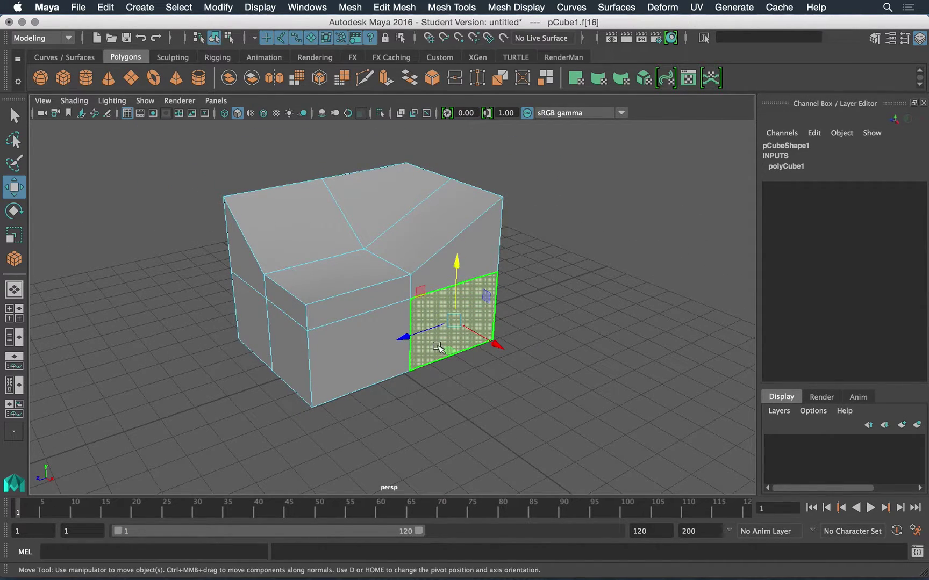
pyautogui.keyDown('shift'); pyautogui.click(385, 366); pyautogui.keyUp('shift')
pyautogui.keyDown('alt'); pyautogui.moveTo(434, 410); pyautogui.dragTo(507, 399); pyautogui.keyUp('alt')
pyautogui.moveTo(494, 345); pyautogui.dragTo(519, 374)
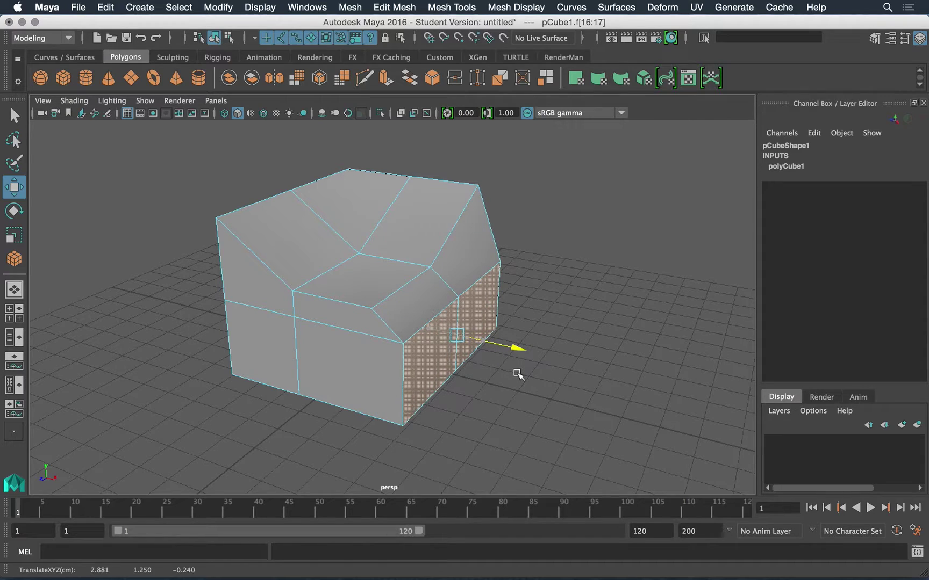
pyautogui.click(462, 422)
pyautogui.keyDown('alt'); pyautogui.moveTo(601, 375); pyautogui.dragTo(731, 229); pyautogui.keyUp('alt')
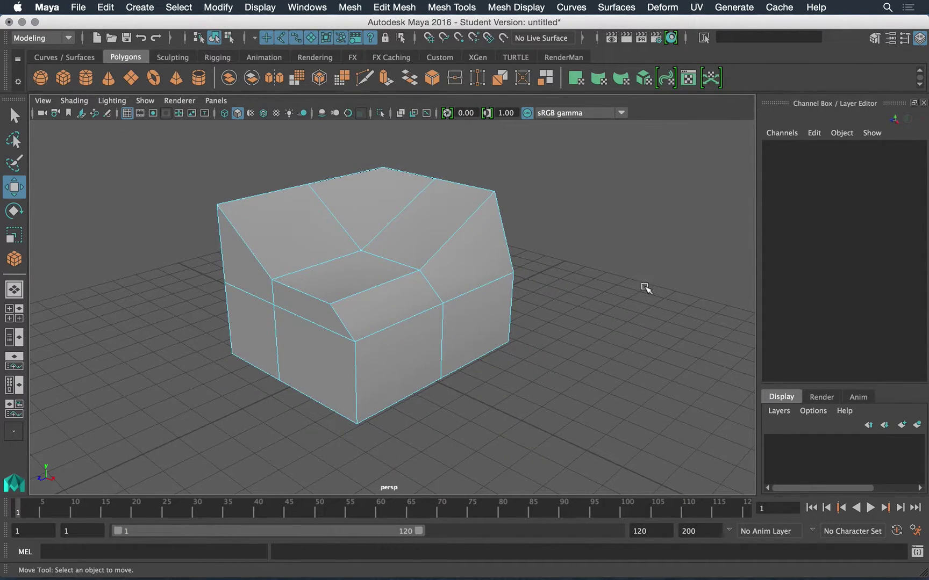
pyautogui.keyDown('alt'); pyautogui.moveTo(606, 293); pyautogui.dragTo(630, 282); pyautogui.keyUp('alt')
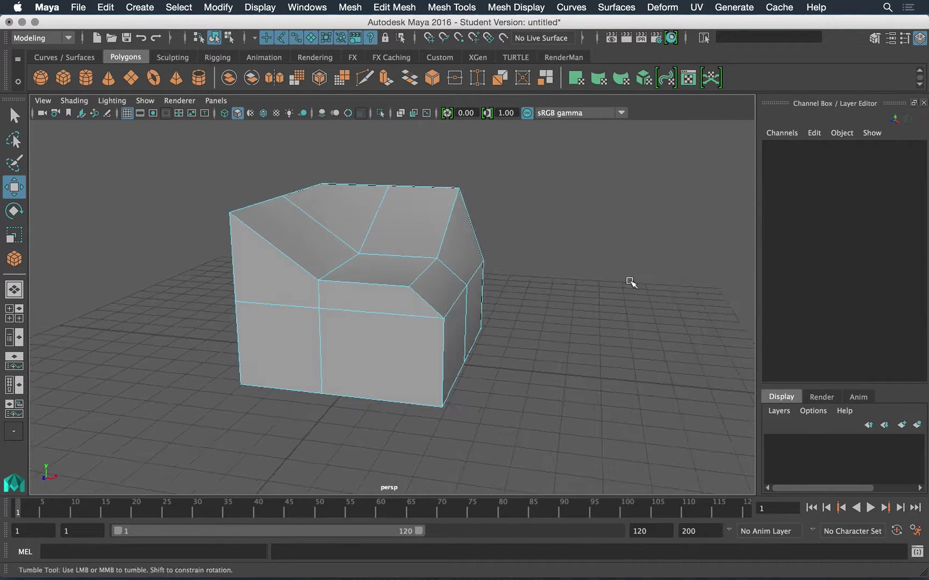
# Step: Select only the lower front face at the +X corner and push it inward along Z to about -0.251
pyautogui.click(422, 353)
pyautogui.keyDown('shift'); pyautogui.click(293, 350); pyautogui.keyUp('shift')
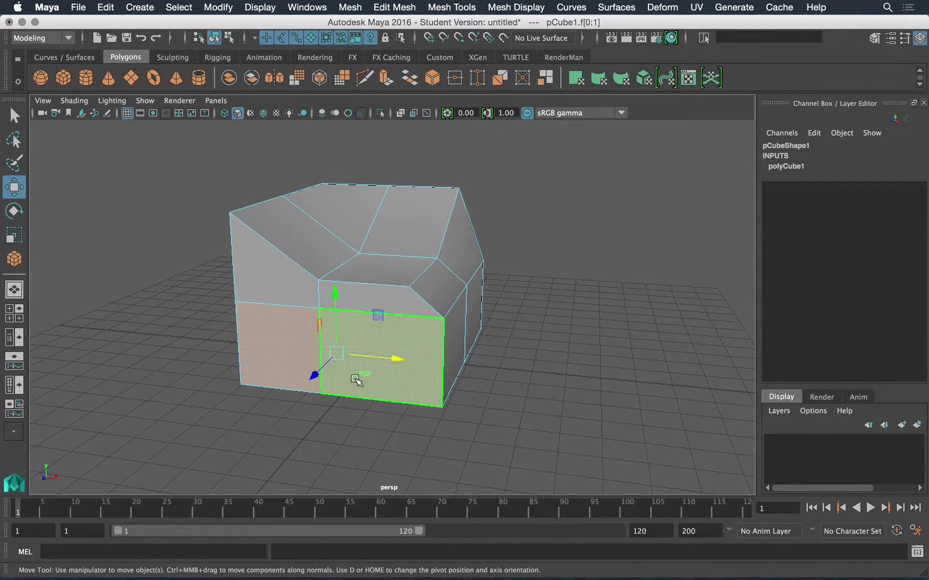
pyautogui.keyDown('alt'); pyautogui.moveTo(350, 375); pyautogui.dragTo(183, 348); pyautogui.keyUp('alt')
pyautogui.click(396, 433)
pyautogui.keyDown('alt'); pyautogui.moveTo(396, 433); pyautogui.dragTo(331, 328); pyautogui.keyUp('alt')
pyautogui.keyDown('alt'); pyautogui.moveTo(325, 344); pyautogui.dragTo(379, 403, button='right'); pyautogui.keyUp('alt')
pyautogui.keyDown('alt'); pyautogui.moveTo(379, 403); pyautogui.dragTo(223, 337); pyautogui.keyUp('alt')
pyautogui.click(381, 366)
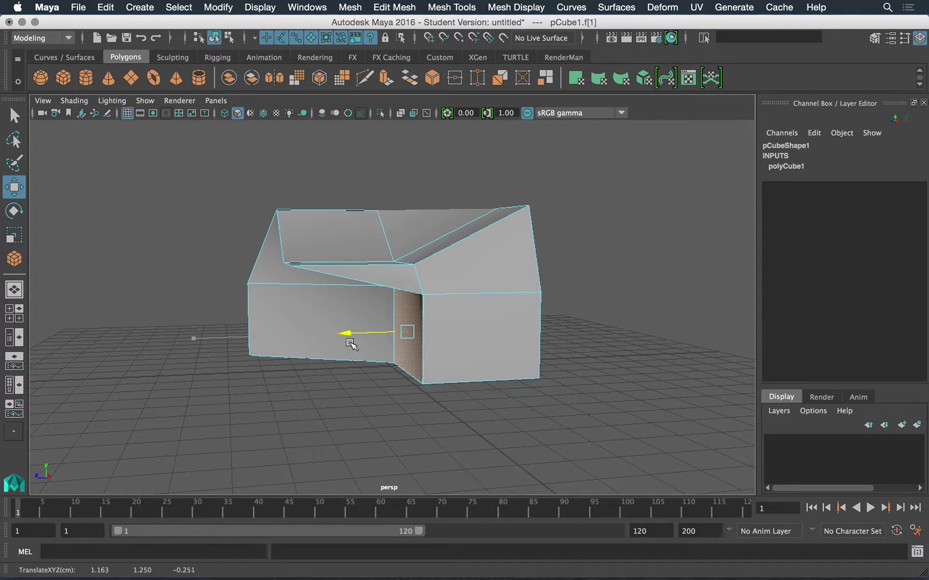
# Step: Examine close up how the surfaces around the pushed-in face overlap
pyautogui.keyDown('alt'); pyautogui.moveTo(265, 319); pyautogui.dragTo(355, 286); pyautogui.keyUp('alt')
pyautogui.keyDown('alt'); pyautogui.moveTo(356, 288); pyautogui.dragTo(457, 347, button='right'); pyautogui.keyUp('alt')
pyautogui.keyDown('alt'); pyautogui.moveTo(408, 317); pyautogui.dragTo(340, 292); pyautogui.keyUp('alt')
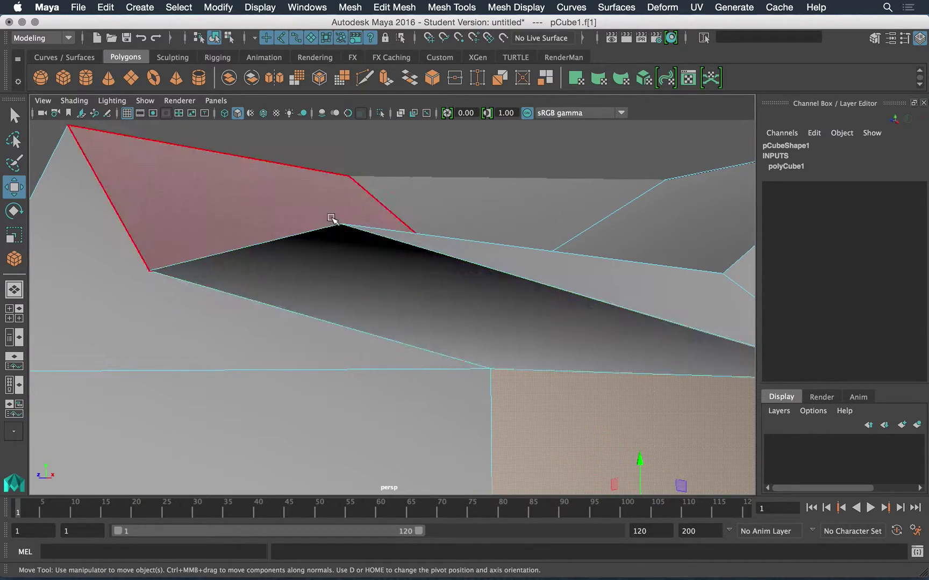
pyautogui.keyDown('alt'); pyautogui.moveTo(369, 238); pyautogui.dragTo(445, 368); pyautogui.keyUp('alt')
pyautogui.keyDown('alt'); pyautogui.moveTo(446, 369); pyautogui.dragTo(409, 315, button='right'); pyautogui.keyUp('alt')
pyautogui.keyDown('alt'); pyautogui.moveTo(409, 315); pyautogui.dragTo(436, 321); pyautogui.keyUp('alt')
pyautogui.keyDown('alt'); pyautogui.moveTo(436, 320); pyautogui.dragTo(429, 400, button='right'); pyautogui.keyUp('alt')
pyautogui.moveTo(429, 400)
pyautogui.keyDown('alt'); pyautogui.mouseDown()
pyautogui.moveTo(392, 346)
pyautogui.moveTo(414, 390)
pyautogui.mouseUp(); pyautogui.keyUp('alt')
# Step: Pull the selected front face back outward along Z and check the mesh from several sides
pyautogui.moveTo(344, 390); pyautogui.dragTo(256, 398)
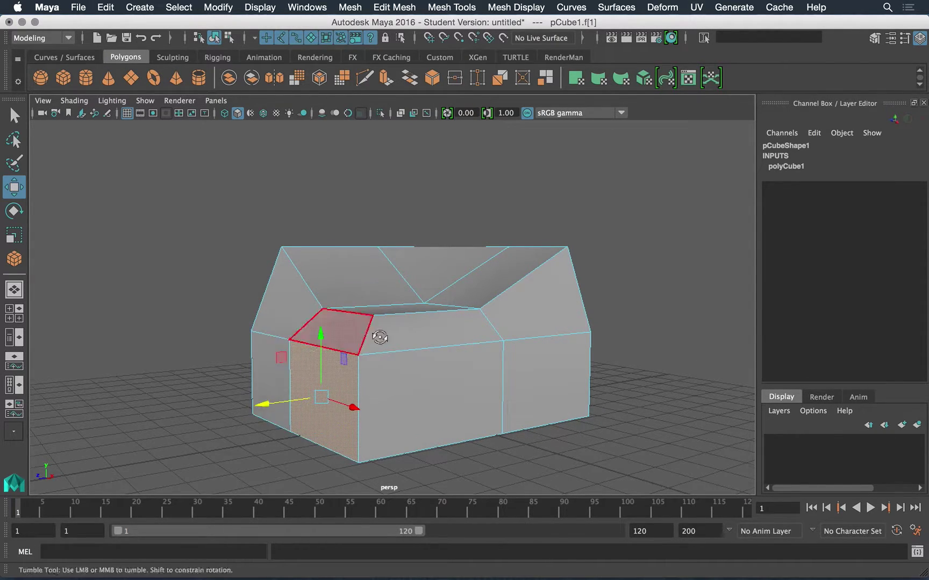
pyautogui.keyDown('alt'); pyautogui.moveTo(374, 334); pyautogui.dragTo(450, 351); pyautogui.keyUp('alt')
pyautogui.keyDown('alt'); pyautogui.moveTo(363, 351); pyautogui.dragTo(441, 376); pyautogui.keyUp('alt')
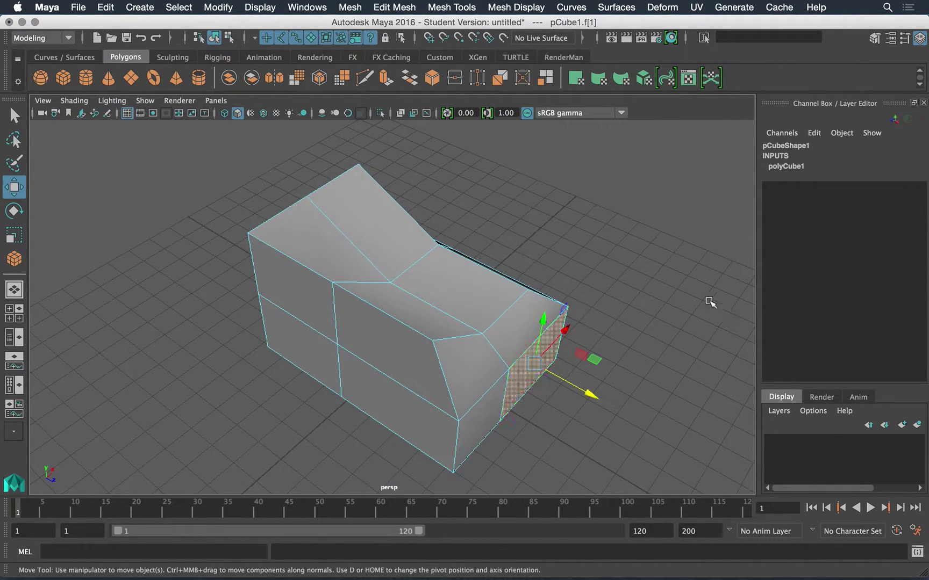
pyautogui.keyDown('alt'); pyautogui.moveTo(557, 332); pyautogui.dragTo(367, 294); pyautogui.keyUp('alt')
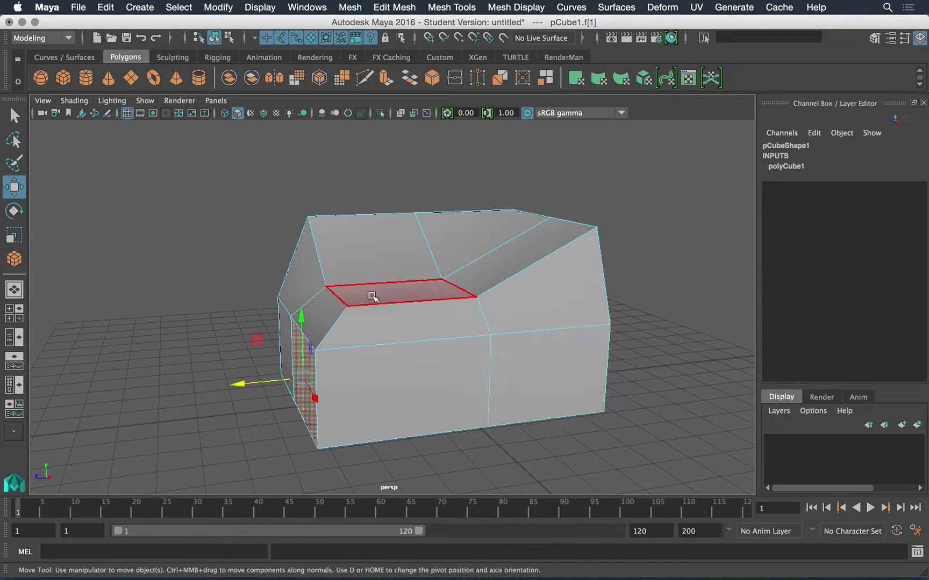
# Step: Try pushing the front face inward along Z to about 0.326 and undo the move
pyautogui.moveTo(246, 381); pyautogui.dragTo(266, 385)
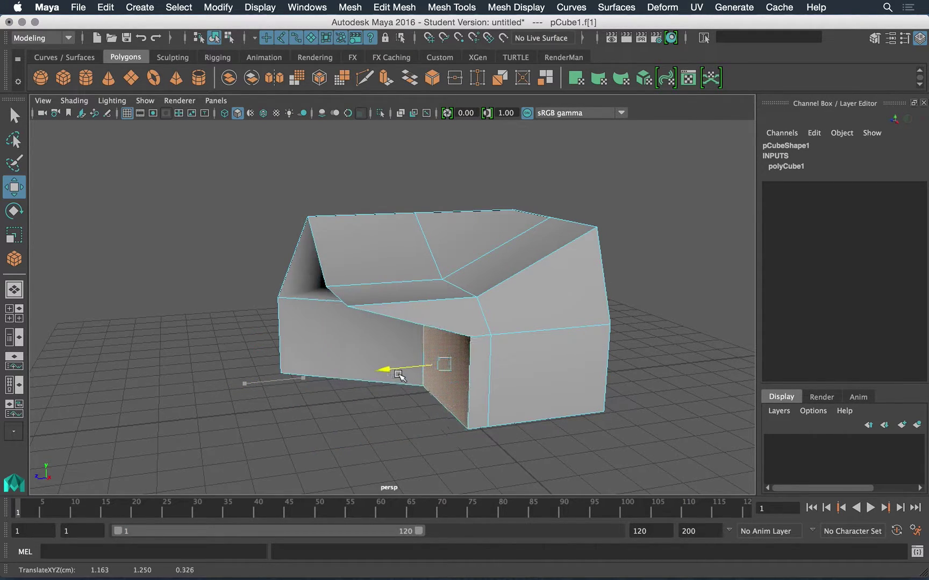
pyautogui.moveTo(398, 375)
pyautogui.keyDown('alt'); pyautogui.mouseDown()
pyautogui.moveTo(411, 350)
pyautogui.moveTo(483, 338)
pyautogui.moveTo(439, 331)
pyautogui.moveTo(421, 352)
pyautogui.moveTo(373, 355)
pyautogui.moveTo(420, 356)
pyautogui.moveTo(406, 360)
pyautogui.mouseUp(); pyautogui.keyUp('alt')
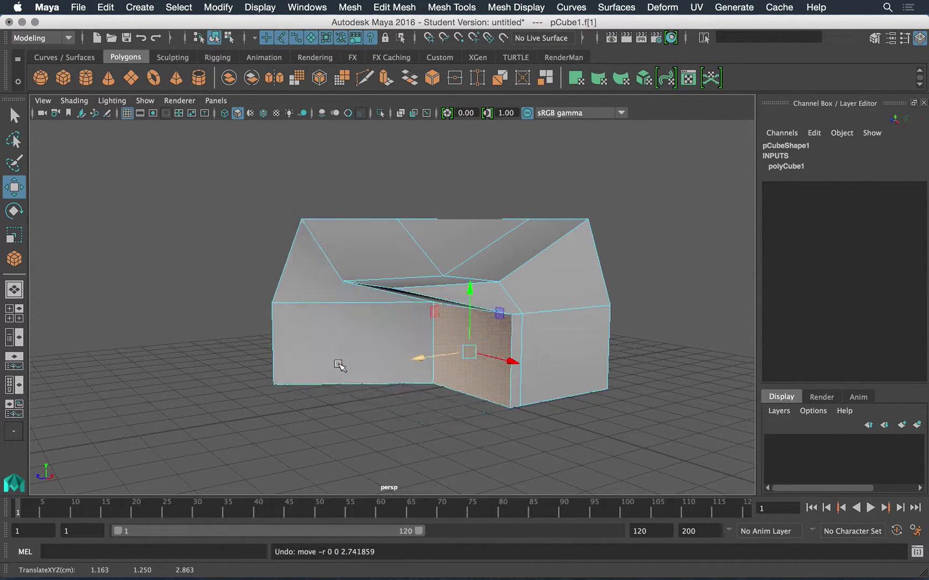
pyautogui.keyDown('alt'); pyautogui.moveTo(397, 360); pyautogui.dragTo(343, 339); pyautogui.keyUp('alt')
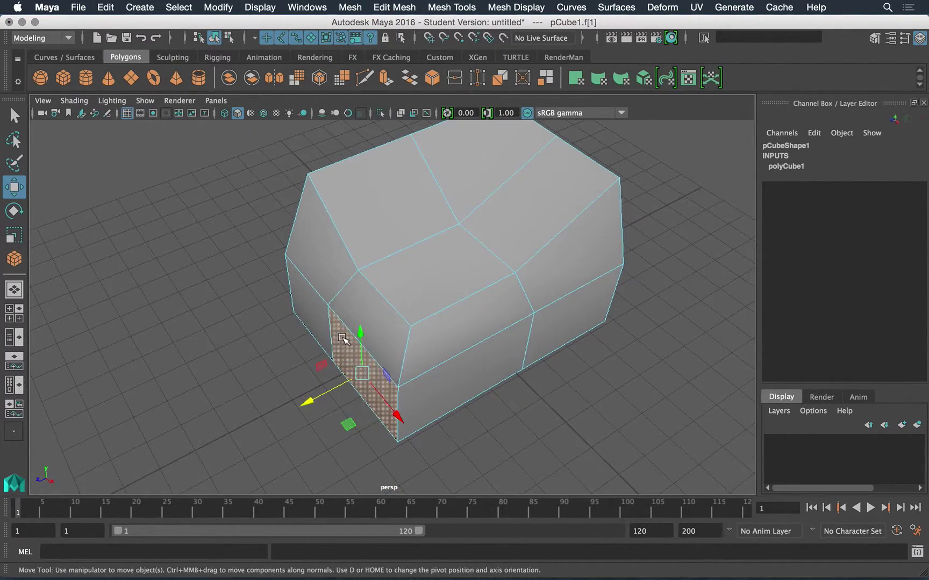
pyautogui.keyDown('alt'); pyautogui.moveTo(376, 274); pyautogui.dragTo(406, 369); pyautogui.keyUp('alt')
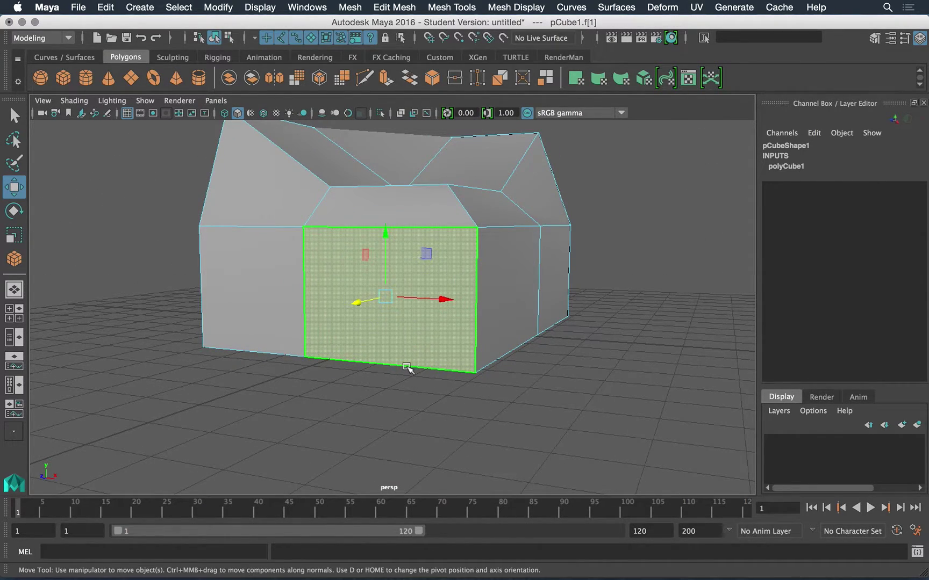
# Step: Try rotating the selected front face about the Z axis, inspect the distortion, and undo the rotation
pyautogui.press('e')
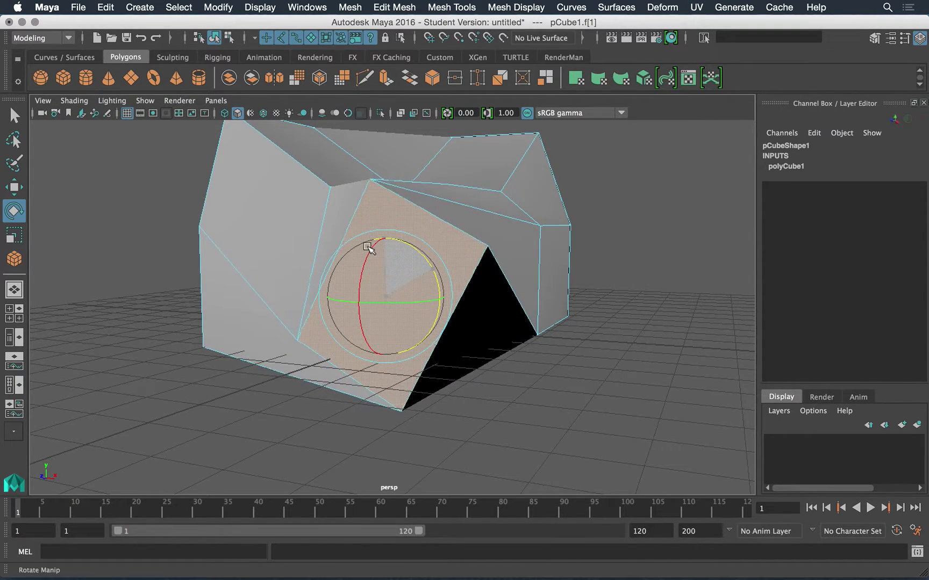
pyautogui.moveTo(359, 249); pyautogui.dragTo(454, 321)
pyautogui.keyDown('alt'); pyautogui.moveTo(456, 319); pyautogui.dragTo(493, 293, button='right'); pyautogui.keyUp('alt')
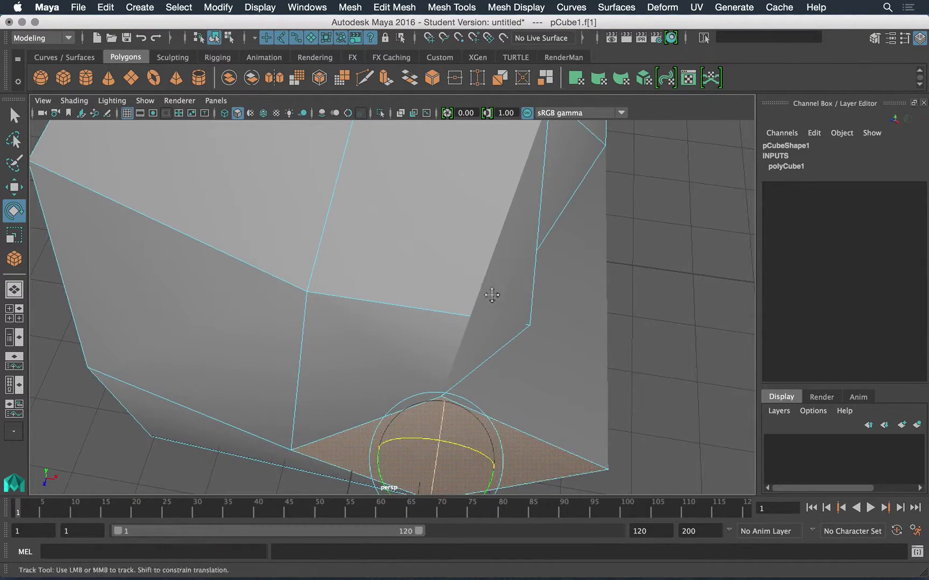
pyautogui.keyDown('alt'); pyautogui.moveTo(494, 292); pyautogui.dragTo(445, 313, button='middle'); pyautogui.keyUp('alt')
pyautogui.keyDown('alt'); pyautogui.moveTo(492, 367); pyautogui.dragTo(362, 346); pyautogui.keyUp('alt')
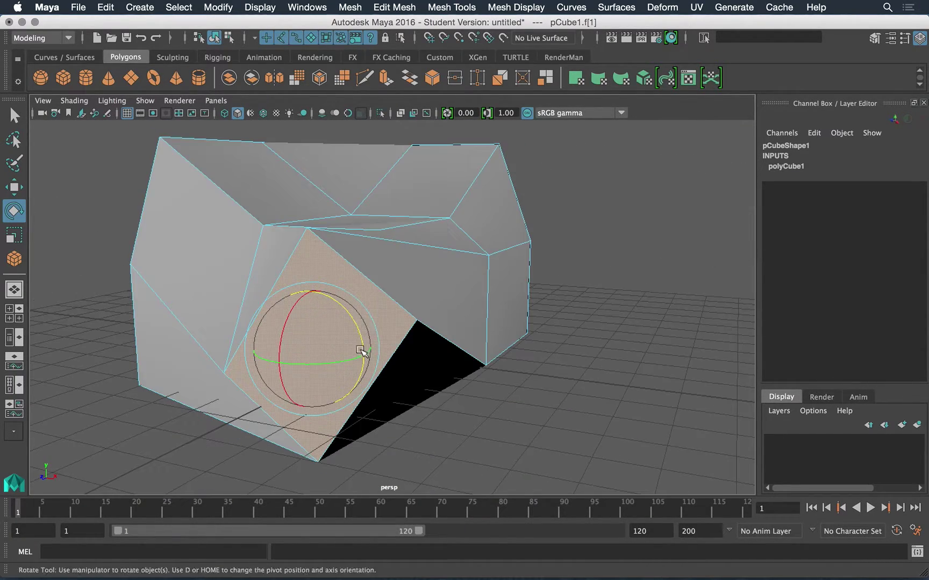
pyautogui.press('z')
# Step: Try another rotation of the front face, deselect it, and inspect the twisted geometry from the front and below
pyautogui.moveTo(287, 339); pyautogui.dragTo(522, 398)
pyautogui.click(522, 399)
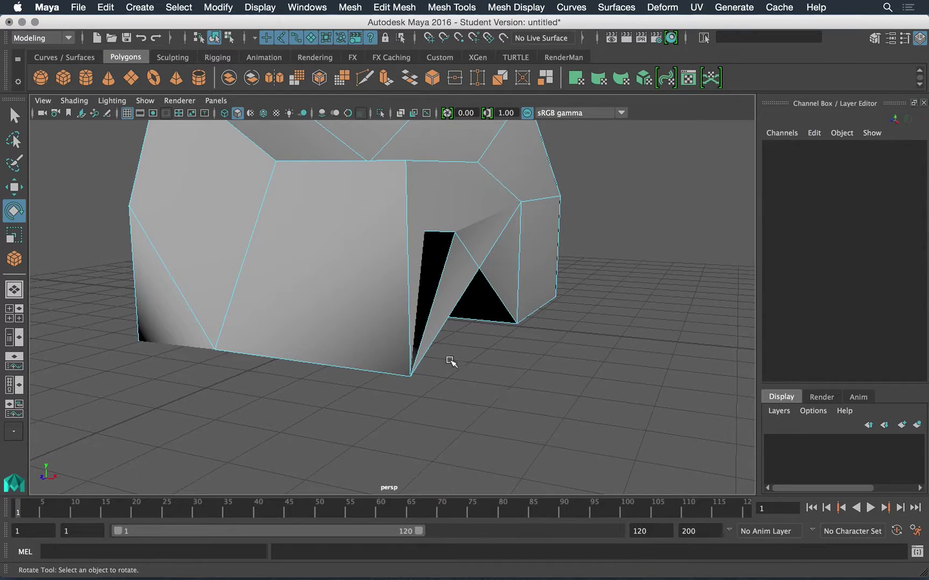
pyautogui.keyDown('alt'); pyautogui.moveTo(452, 365); pyautogui.dragTo(428, 360); pyautogui.keyUp('alt')
pyautogui.scroll(5, 430, 359)
pyautogui.keyDown('alt'); pyautogui.moveTo(501, 359); pyautogui.dragTo(500, 344); pyautogui.keyUp('alt')
pyautogui.scroll(5, 556, 341)
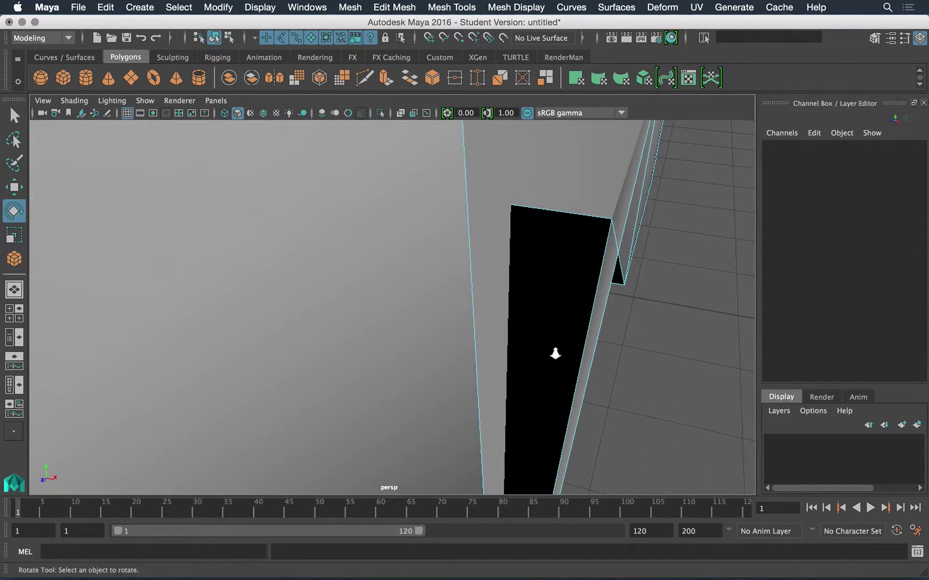
pyautogui.scroll(3, 556, 354)
pyautogui.keyDown('alt'); pyautogui.moveTo(684, 435); pyautogui.dragTo(489, 363); pyautogui.keyUp('alt')
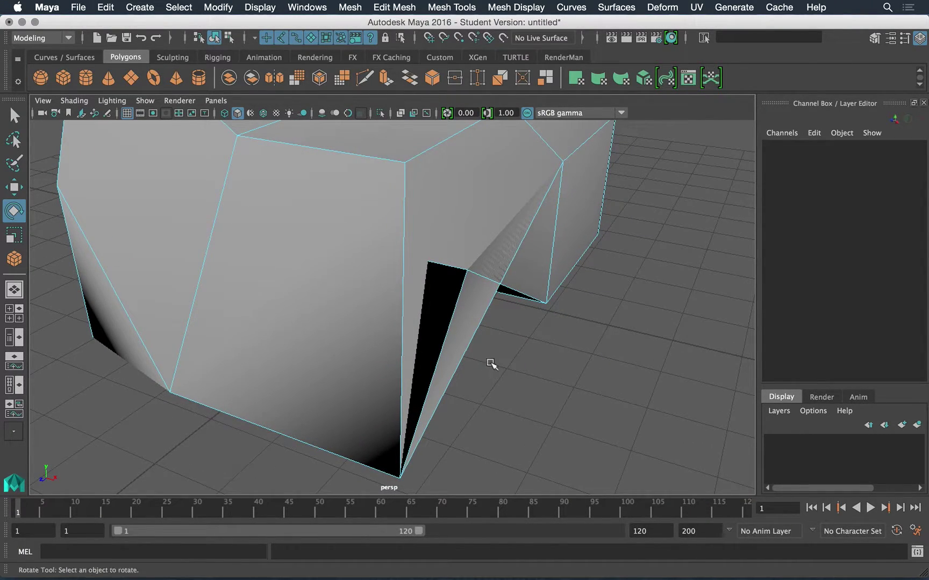
pyautogui.keyDown('alt'); pyautogui.moveTo(457, 325); pyautogui.dragTo(385, 302); pyautogui.keyUp('alt')
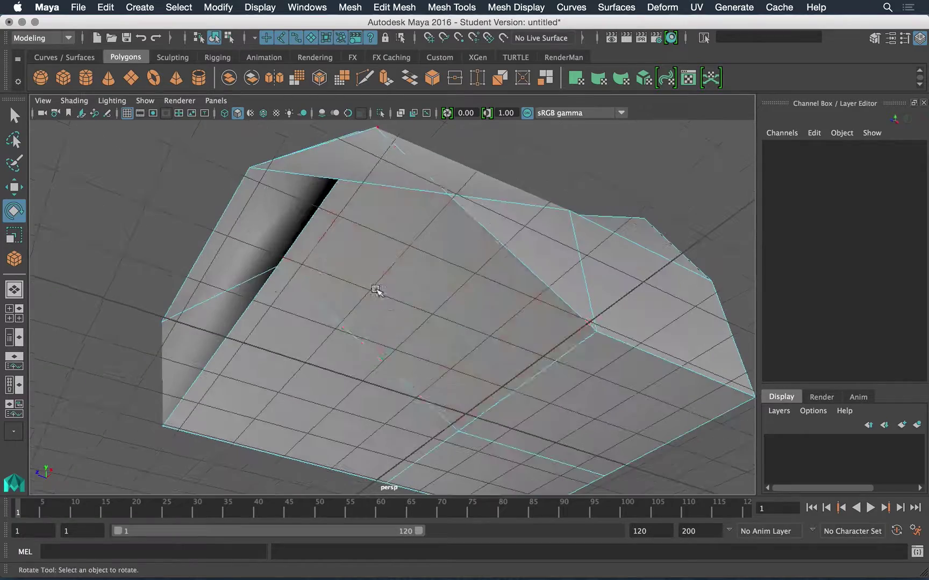
# Step: Reselect the rotated face, examine the distorted mesh from below and inside, and undo the rotation
pyautogui.click(282, 237)
pyautogui.keyDown('alt'); pyautogui.moveTo(327, 265); pyautogui.dragTo(390, 290); pyautogui.keyUp('alt')
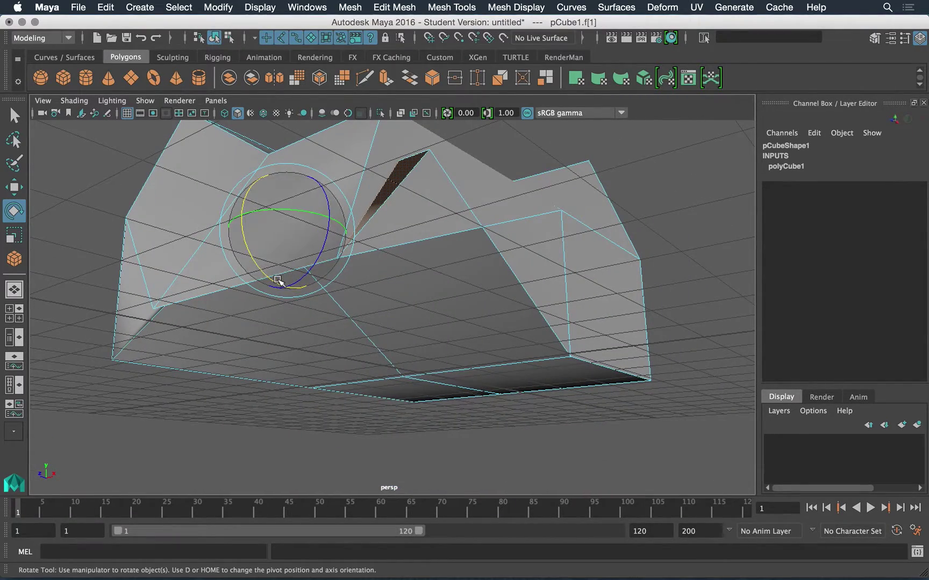
pyautogui.keyDown('alt'); pyautogui.moveTo(270, 277); pyautogui.dragTo(309, 228); pyautogui.keyUp('alt')
pyautogui.keyDown('alt'); pyautogui.moveTo(309, 228); pyautogui.dragTo(290, 324, button='right'); pyautogui.keyUp('alt')
pyautogui.keyDown('alt'); pyautogui.moveTo(312, 235); pyautogui.dragTo(359, 269, button='right'); pyautogui.keyUp('alt')
pyautogui.keyDown('alt'); pyautogui.moveTo(359, 269); pyautogui.dragTo(195, 326); pyautogui.keyUp('alt')
pyautogui.keyDown('alt'); pyautogui.moveTo(297, 317); pyautogui.dragTo(231, 306); pyautogui.keyUp('alt')
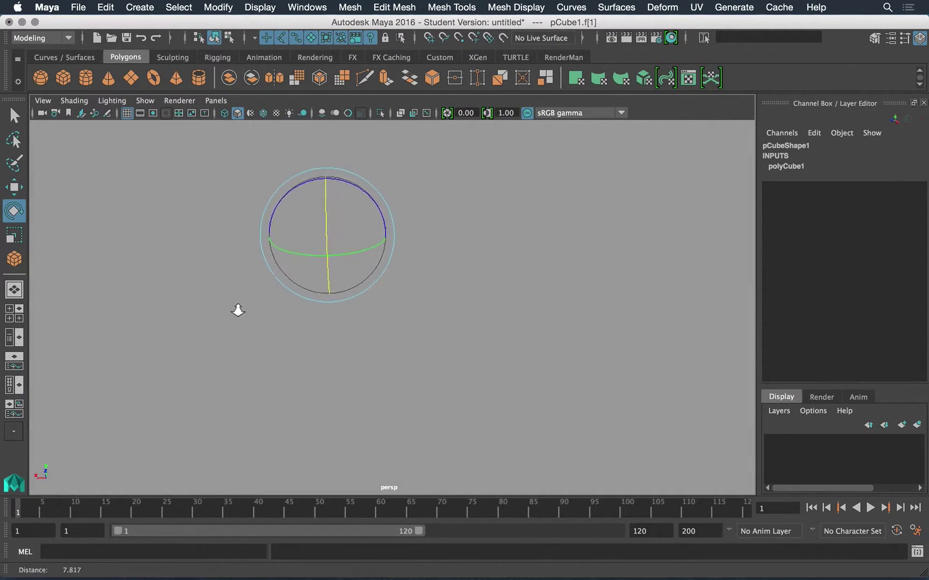
pyautogui.keyDown('alt'); pyautogui.moveTo(279, 335); pyautogui.dragTo(334, 353, button='right'); pyautogui.keyUp('alt')
pyautogui.keyDown('alt'); pyautogui.moveTo(334, 353); pyautogui.dragTo(315, 336); pyautogui.keyUp('alt')
pyautogui.keyDown('alt'); pyautogui.moveTo(315, 336); pyautogui.dragTo(367, 381, button='right'); pyautogui.keyUp('alt')
pyautogui.keyDown('alt'); pyautogui.moveTo(356, 322); pyautogui.dragTo(334, 330); pyautogui.keyUp('alt')
pyautogui.keyDown('alt'); pyautogui.moveTo(333, 330); pyautogui.dragTo(378, 370, button='right'); pyautogui.keyUp('alt')
pyautogui.moveTo(377, 370)
pyautogui.keyDown('alt'); pyautogui.mouseDown()
pyautogui.moveTo(402, 375)
pyautogui.moveTo(357, 369)
pyautogui.moveTo(364, 369)
pyautogui.mouseUp(); pyautogui.keyUp('alt')
pyautogui.keyDown('alt'); pyautogui.moveTo(363, 369); pyautogui.dragTo(153, 263, button='right'); pyautogui.keyUp('alt')
pyautogui.keyDown('alt'); pyautogui.moveTo(153, 263); pyautogui.dragTo(368, 321); pyautogui.keyUp('alt')
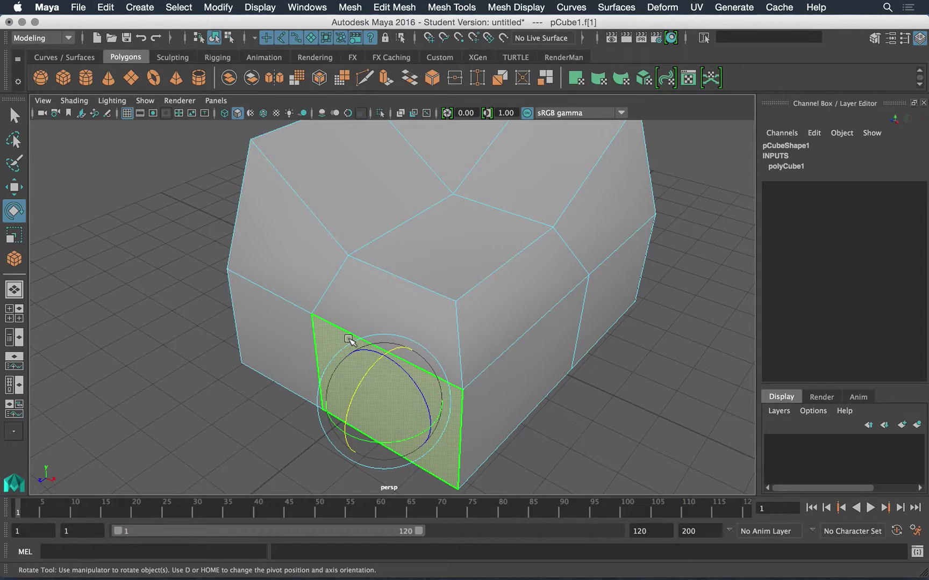
# Step: Delete the selected lower front face at the +X corner, leaving an opening in the mesh
pyautogui.keyDown('alt'); pyautogui.moveTo(353, 401); pyautogui.dragTo(361, 357); pyautogui.keyUp('alt')
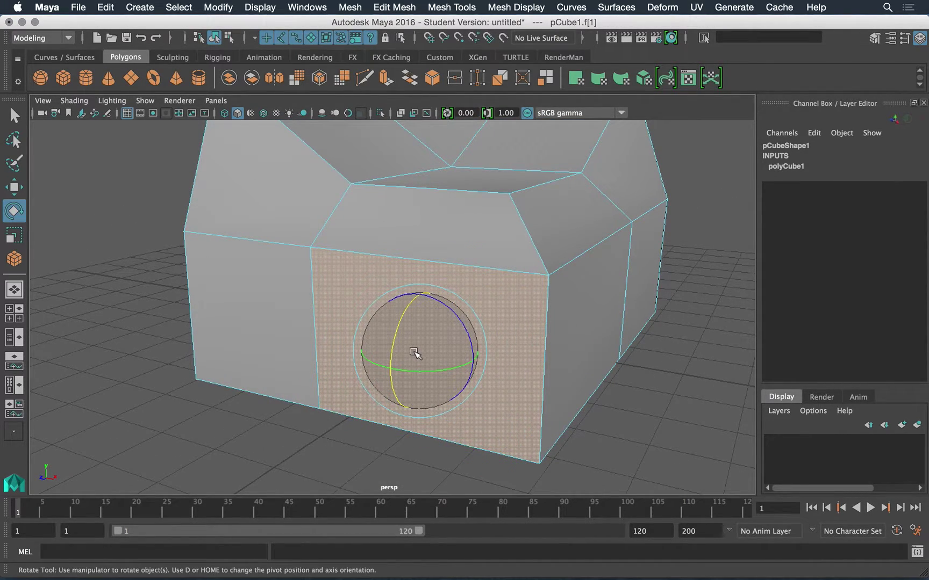
pyautogui.press('Delete')
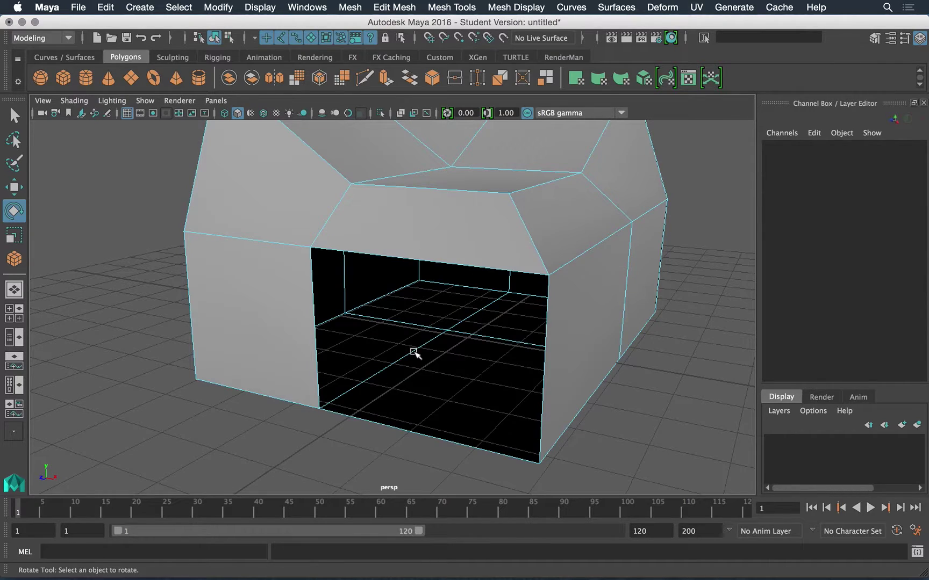
pyautogui.rightClick(272, 284)
pyautogui.moveTo(270, 225); pyautogui.dragTo(271, 261, button='right')
# Step: Examine the hollow interior of the mesh through the opening
pyautogui.keyDown('alt'); pyautogui.moveTo(293, 334); pyautogui.dragTo(216, 320); pyautogui.keyUp('alt')
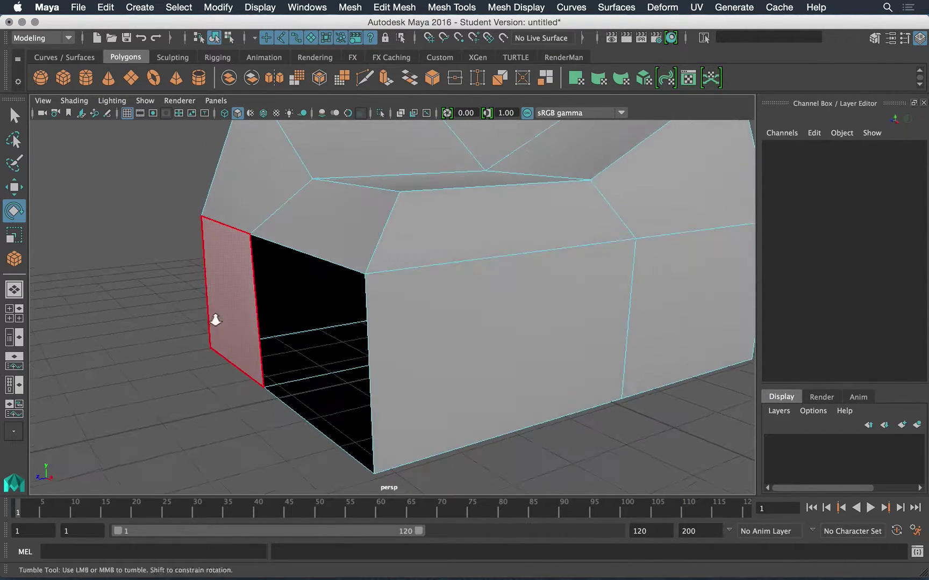
pyautogui.keyDown('alt'); pyautogui.moveTo(215, 320); pyautogui.dragTo(309, 367, button='right'); pyautogui.keyUp('alt')
pyautogui.keyDown('alt'); pyautogui.moveTo(309, 367); pyautogui.dragTo(365, 322); pyautogui.keyUp('alt')
pyautogui.keyDown('alt'); pyautogui.moveTo(366, 323); pyautogui.dragTo(354, 312, button='middle'); pyautogui.keyUp('alt')
pyautogui.keyDown('alt'); pyautogui.moveTo(353, 312); pyautogui.dragTo(294, 315); pyautogui.keyUp('alt')
pyautogui.keyDown('alt'); pyautogui.moveTo(295, 315); pyautogui.dragTo(458, 367, button='right'); pyautogui.keyUp('alt')
pyautogui.keyDown('alt'); pyautogui.moveTo(458, 367); pyautogui.dragTo(377, 350, button='middle'); pyautogui.keyUp('alt')
pyautogui.keyDown('alt'); pyautogui.moveTo(377, 351); pyautogui.dragTo(328, 328); pyautogui.keyUp('alt')
pyautogui.keyDown('alt'); pyautogui.moveTo(328, 328); pyautogui.dragTo(297, 331, button='middle'); pyautogui.keyUp('alt')
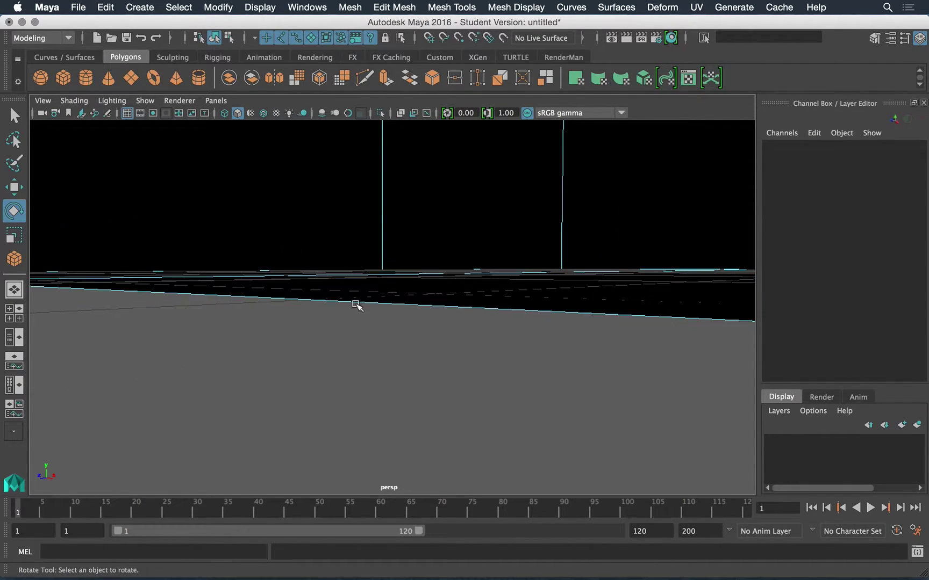
# Step: Examine the black interior faces and the floor of the mesh from the opening
pyautogui.keyDown('alt'); pyautogui.moveTo(408, 342); pyautogui.dragTo(340, 365); pyautogui.keyUp('alt')
pyautogui.keyDown('alt'); pyautogui.moveTo(370, 367); pyautogui.dragTo(265, 188, button='middle'); pyautogui.keyUp('alt')
pyautogui.keyDown('alt'); pyautogui.moveTo(321, 348); pyautogui.dragTo(263, 269, button='middle'); pyautogui.keyUp('alt')
pyautogui.keyDown('alt'); pyautogui.moveTo(263, 269); pyautogui.dragTo(379, 303, button='right'); pyautogui.keyUp('alt')
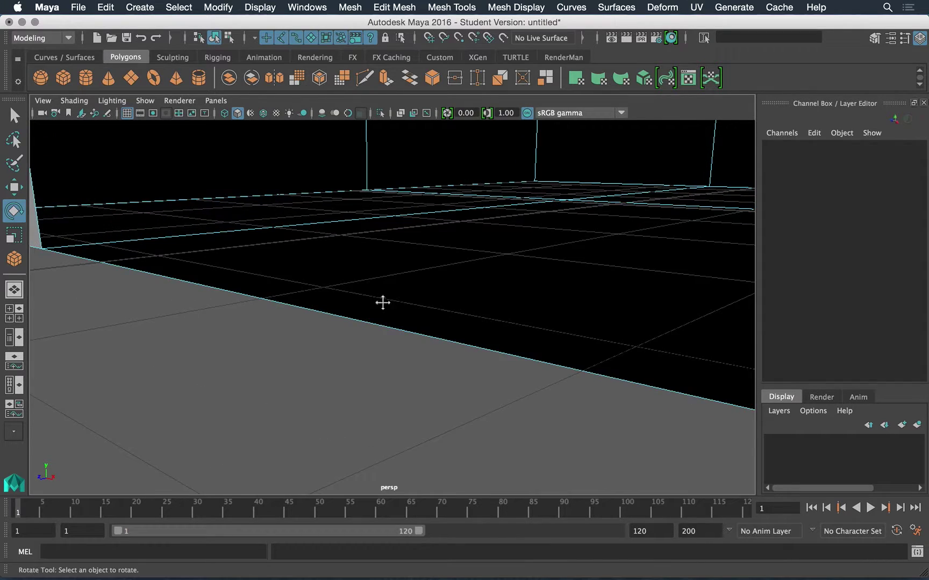
pyautogui.keyDown('alt'); pyautogui.moveTo(382, 303); pyautogui.dragTo(375, 296, button='middle'); pyautogui.keyUp('alt')
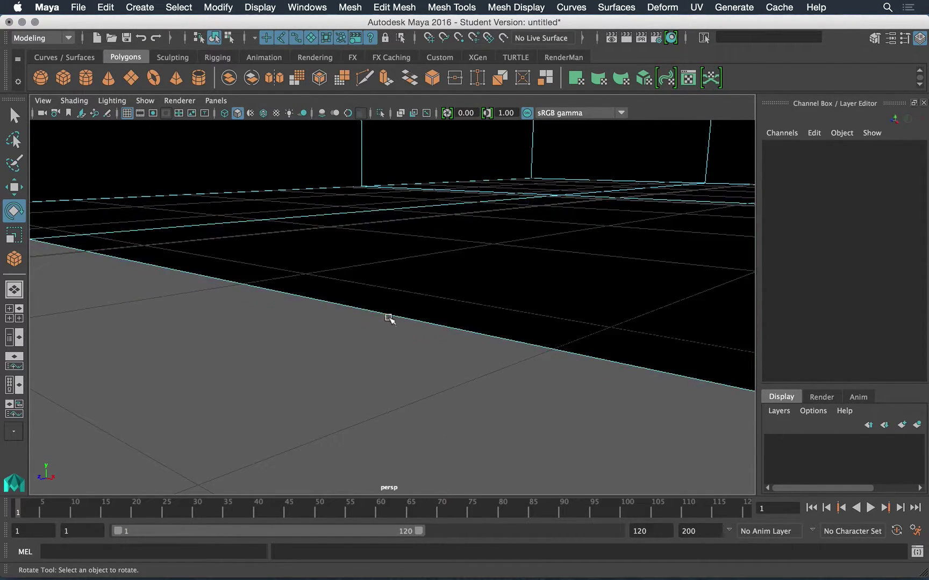
pyautogui.keyDown('alt'); pyautogui.moveTo(389, 328); pyautogui.dragTo(411, 379); pyautogui.keyUp('alt')
pyautogui.keyDown('alt'); pyautogui.moveTo(373, 283); pyautogui.dragTo(410, 361, button='middle'); pyautogui.keyUp('alt')
pyautogui.keyDown('alt'); pyautogui.moveTo(369, 322); pyautogui.dragTo(408, 329); pyautogui.keyUp('alt')
# Step: Examine the mesh from outside, looking at its upper faces and the open lower front corner
pyautogui.keyDown('alt'); pyautogui.moveTo(370, 336); pyautogui.dragTo(384, 374, button='right'); pyautogui.keyUp('alt')
pyautogui.keyDown('alt'); pyautogui.moveTo(401, 358); pyautogui.dragTo(365, 322); pyautogui.keyUp('alt')
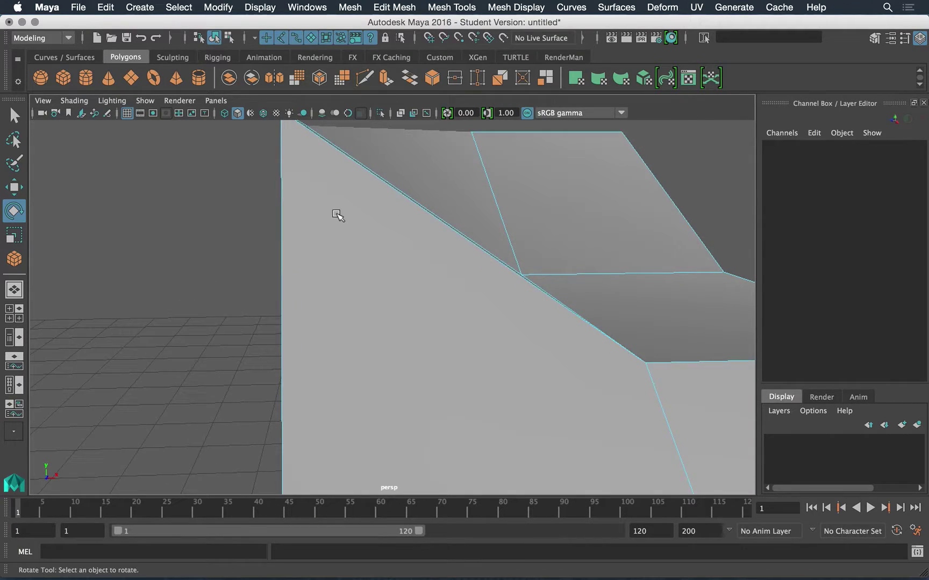
pyautogui.keyDown('alt'); pyautogui.moveTo(340, 216); pyautogui.dragTo(375, 317, button='middle'); pyautogui.keyUp('alt')
pyautogui.keyDown('alt'); pyautogui.moveTo(320, 332); pyautogui.dragTo(353, 263); pyautogui.keyUp('alt')
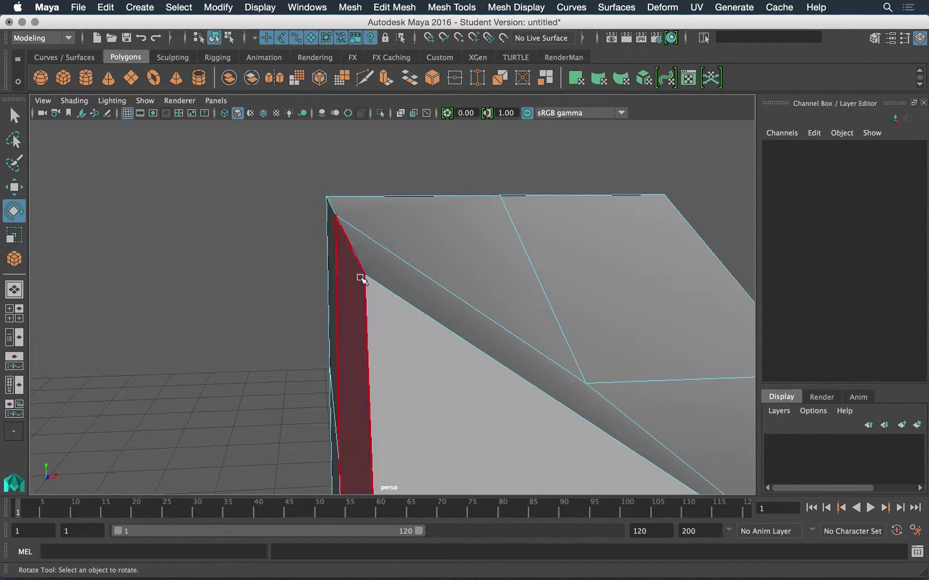
pyautogui.keyDown('alt'); pyautogui.moveTo(277, 192); pyautogui.dragTo(325, 200); pyautogui.keyUp('alt')
pyautogui.keyDown('alt'); pyautogui.moveTo(405, 255); pyautogui.dragTo(359, 253); pyautogui.keyUp('alt')
pyautogui.keyDown('alt'); pyautogui.moveTo(359, 252); pyautogui.dragTo(253, 259, button='right'); pyautogui.keyUp('alt')
pyautogui.keyDown('alt'); pyautogui.moveTo(254, 259); pyautogui.dragTo(353, 322); pyautogui.keyUp('alt')
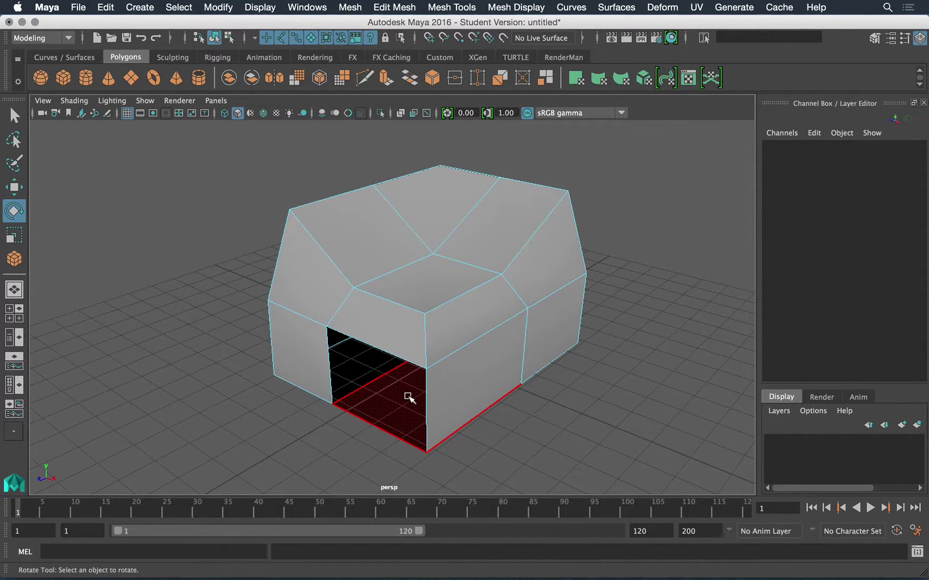
# Step: Undo the deletion of the lower front face and switch the mesh to edge selection
pyautogui.press('super+z')
pyautogui.keyDown('alt'); pyautogui.moveTo(487, 409); pyautogui.dragTo(385, 263); pyautogui.keyUp('alt')
pyautogui.keyDown('alt'); pyautogui.moveTo(385, 264); pyautogui.dragTo(543, 359, button='right'); pyautogui.keyUp('alt')
pyautogui.keyDown('alt'); pyautogui.moveTo(543, 359); pyautogui.dragTo(464, 274); pyautogui.keyUp('alt')
pyautogui.rightClick(464, 274)
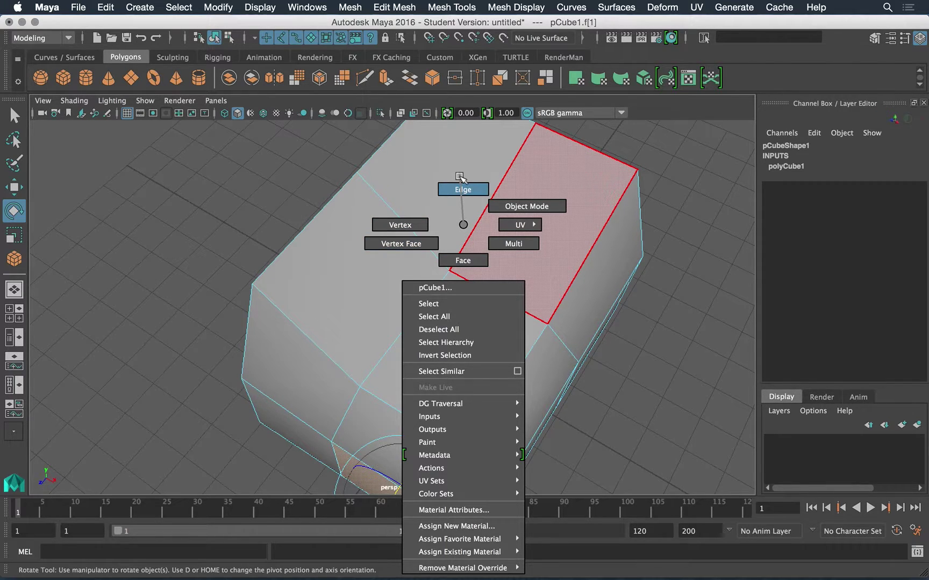
pyautogui.click(461, 173)
# Step: Select the middle vertical edge in the lower row of the mesh's +X side
pyautogui.keyDown('alt'); pyautogui.moveTo(503, 377); pyautogui.dragTo(396, 338, button='right'); pyautogui.keyUp('alt')
pyautogui.keyDown('alt'); pyautogui.moveTo(396, 338); pyautogui.dragTo(374, 346); pyautogui.keyUp('alt')
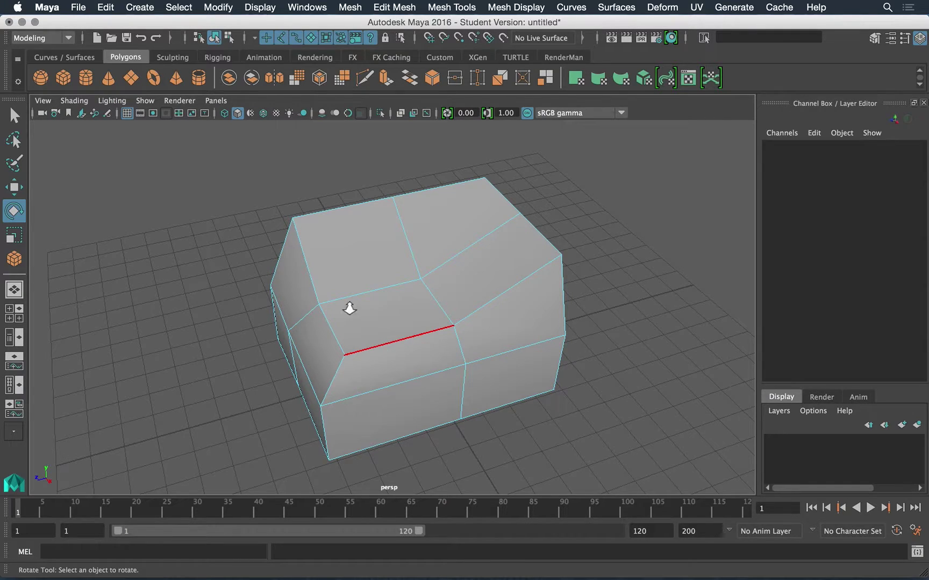
pyautogui.keyDown('alt'); pyautogui.moveTo(349, 308); pyautogui.dragTo(446, 362, button='right'); pyautogui.keyUp('alt')
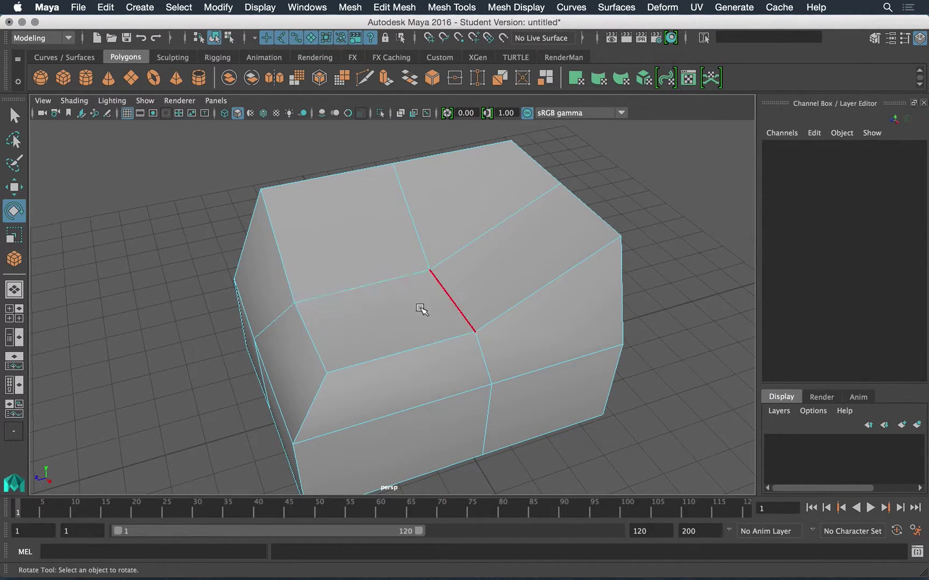
pyautogui.click(487, 415)
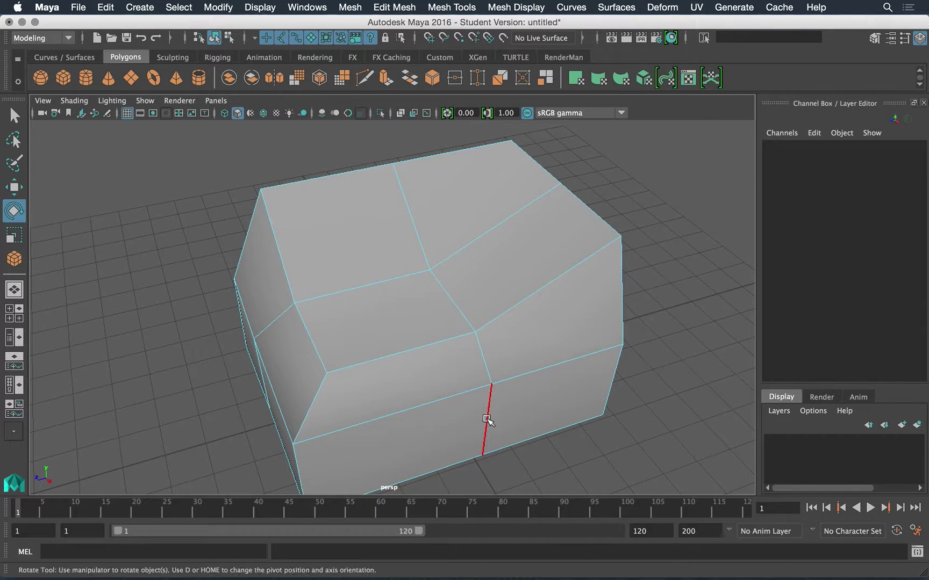
pyautogui.keyDown('alt'); pyautogui.moveTo(451, 420); pyautogui.dragTo(498, 351); pyautogui.keyUp('alt')
pyautogui.keyDown('alt'); pyautogui.moveTo(497, 351); pyautogui.dragTo(376, 313, button='middle'); pyautogui.keyUp('alt')
pyautogui.keyDown('alt'); pyautogui.moveTo(376, 313); pyautogui.dragTo(436, 357, button='right'); pyautogui.keyUp('alt')
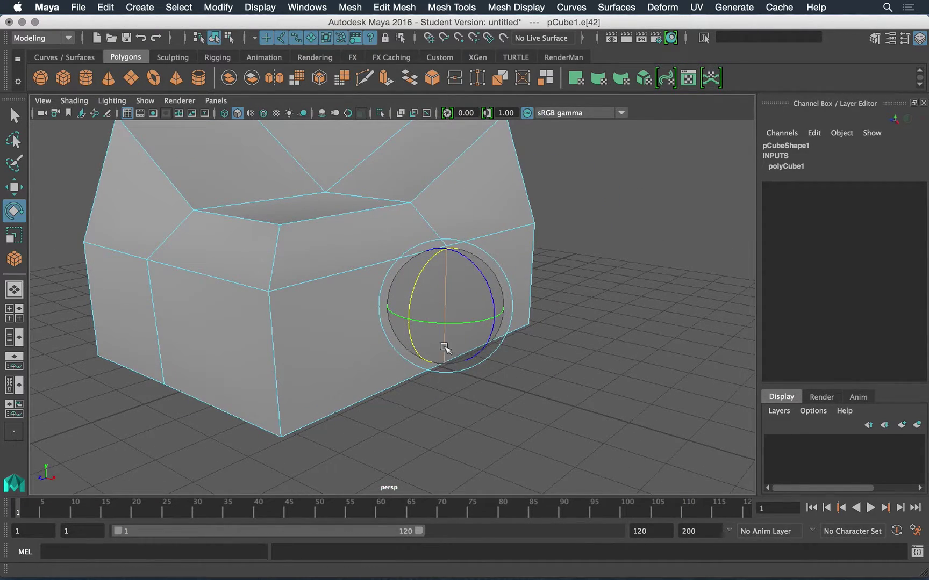
# Step: Try moving the selected edge along X and rotating it about X, undoing both changes
pyautogui.press('w')
pyautogui.moveTo(497, 319); pyautogui.dragTo(466, 338)
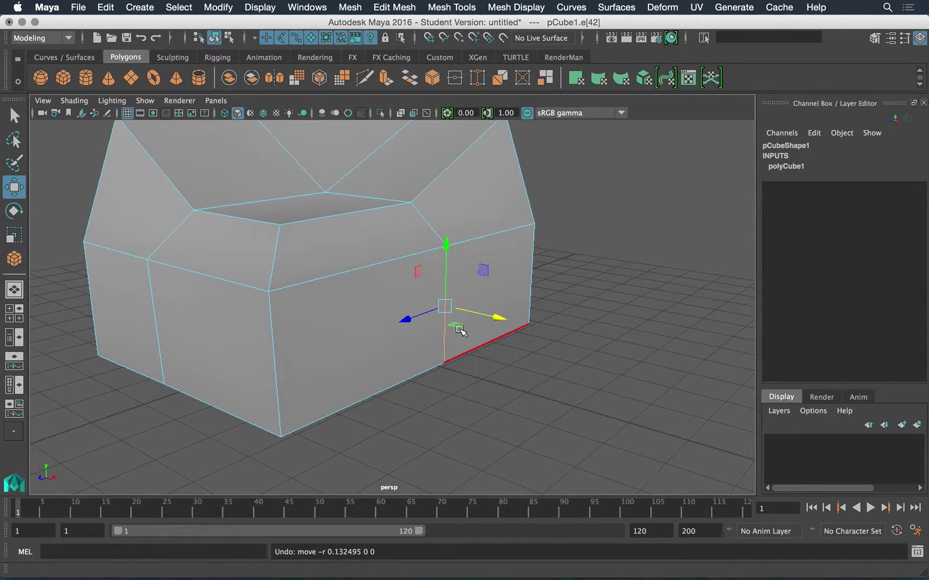
pyautogui.press('e')
pyautogui.moveTo(417, 301); pyautogui.dragTo(424, 268)
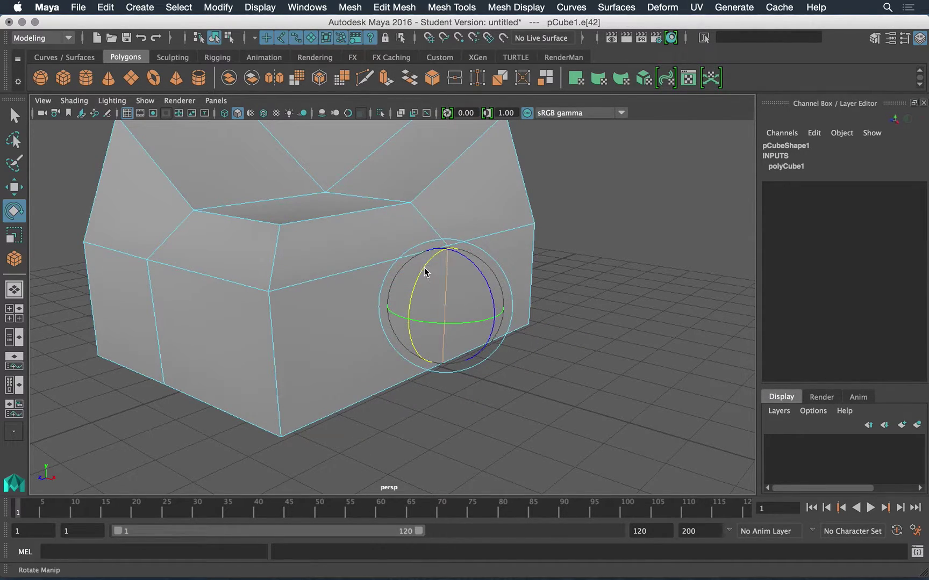
pyautogui.press('z')
# Step: Scale the selected edge along Y to about 0.32 and deselect it
pyautogui.press('r')
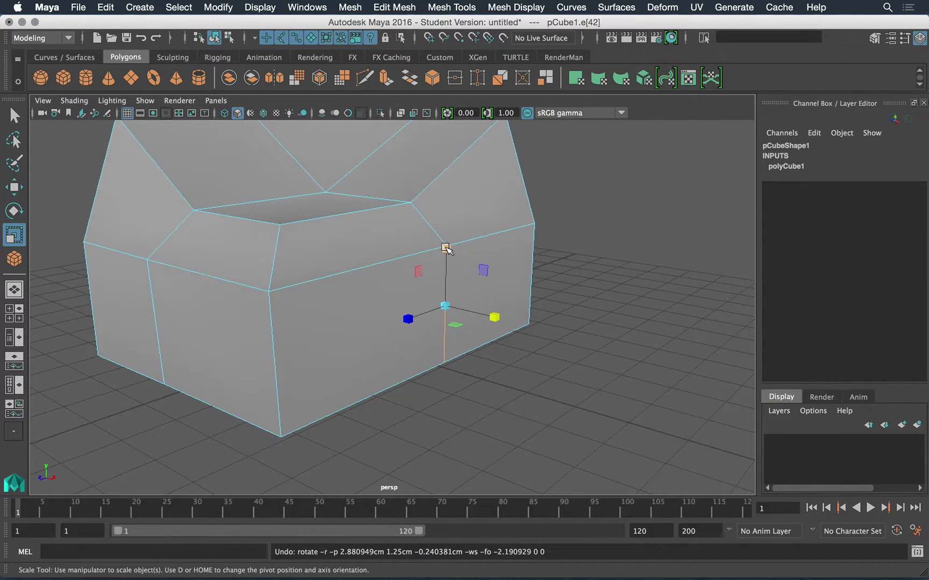
pyautogui.moveTo(445, 248); pyautogui.dragTo(445, 292)
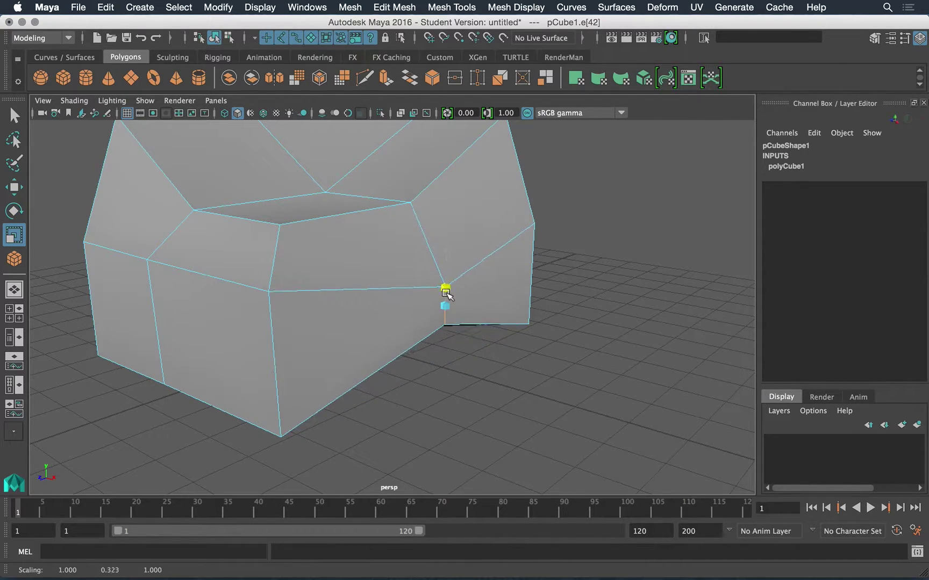
pyautogui.click(466, 389)
pyautogui.keyDown('alt'); pyautogui.moveTo(487, 358); pyautogui.dragTo(366, 315); pyautogui.keyUp('alt')
# Step: Switch to vertex selection, select the rear vertex of the +X side's upper ledge, and try scaling it
pyautogui.rightClick(408, 267)
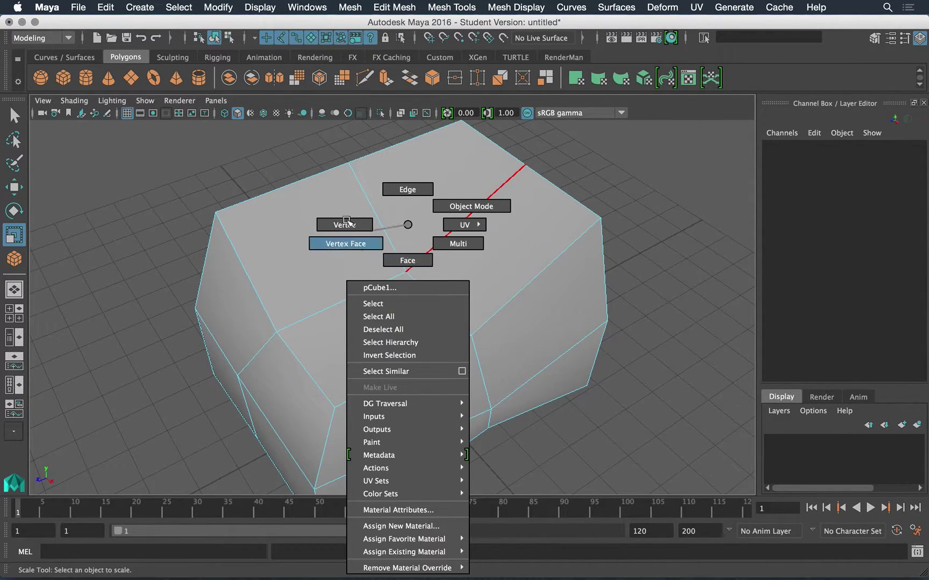
pyautogui.click(346, 224)
pyautogui.keyDown('alt'); pyautogui.moveTo(349, 354); pyautogui.dragTo(414, 325); pyautogui.keyUp('alt')
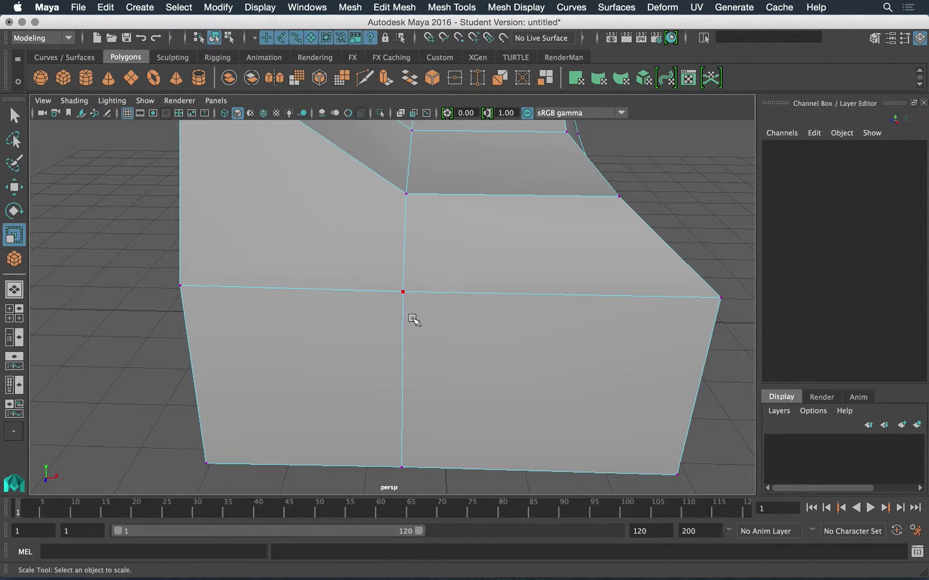
pyautogui.keyDown('alt'); pyautogui.moveTo(284, 310); pyautogui.dragTo(302, 302); pyautogui.keyUp('alt')
pyautogui.click(354, 305)
pyautogui.keyDown('alt'); pyautogui.moveTo(358, 349); pyautogui.dragTo(371, 305, button='right'); pyautogui.keyUp('alt')
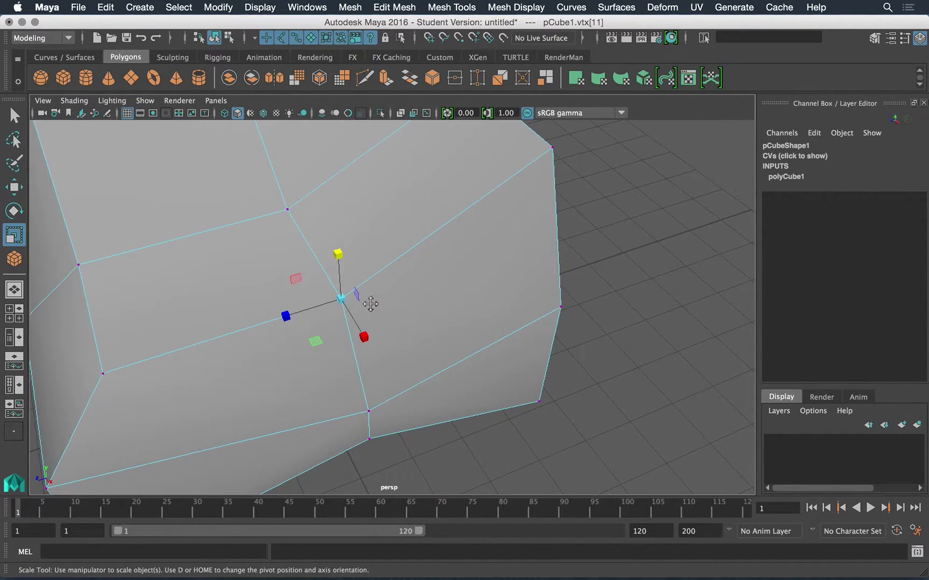
pyautogui.keyDown('alt'); pyautogui.moveTo(370, 305); pyautogui.dragTo(397, 296, button='middle'); pyautogui.keyUp('alt')
pyautogui.moveTo(372, 292); pyautogui.dragTo(411, 299)
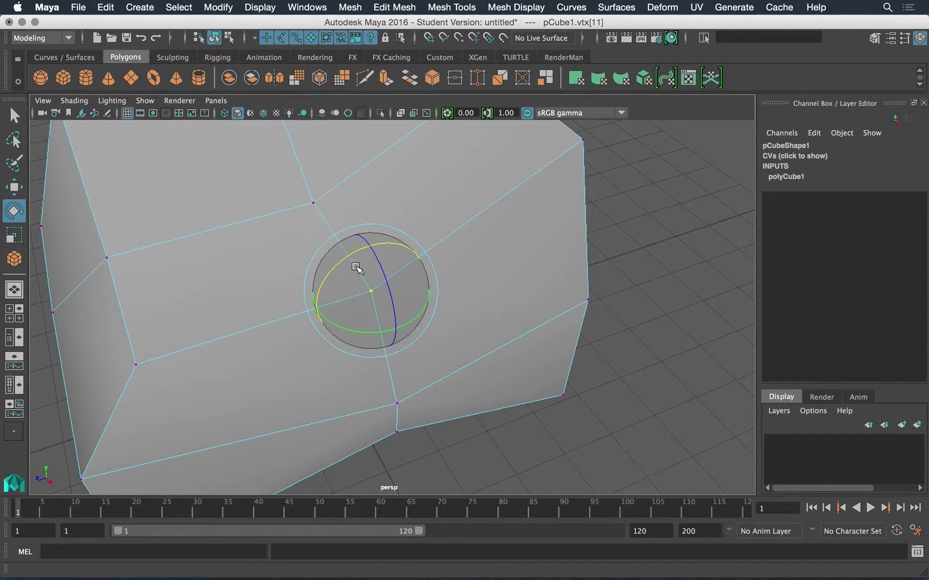
# Step: Move the selected ledge vertex to a new position with the Move tool
pyautogui.press('w')
pyautogui.keyDown('alt'); pyautogui.moveTo(421, 319); pyautogui.dragTo(425, 263, button='right'); pyautogui.keyUp('alt')
pyautogui.moveTo(426, 263)
pyautogui.keyDown('alt'); pyautogui.mouseDown()
pyautogui.moveTo(363, 327)
pyautogui.moveTo(421, 259)
pyautogui.mouseUp(); pyautogui.keyUp('alt')
pyautogui.keyDown('alt'); pyautogui.moveTo(421, 259); pyautogui.dragTo(345, 285, button='right'); pyautogui.keyUp('alt')
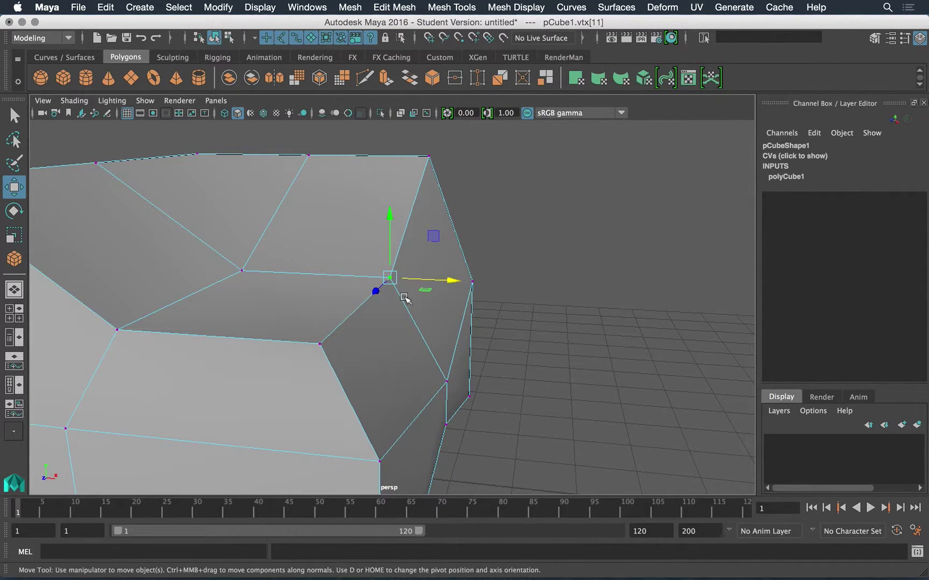
pyautogui.moveTo(393, 278); pyautogui.dragTo(355, 296)
pyautogui.keyDown('alt'); pyautogui.moveTo(355, 295); pyautogui.dragTo(292, 249, button='right'); pyautogui.keyUp('alt')
# Step: Reposition individual vertices on the mesh's +X side and rear, and clear the selection
pyautogui.click(436, 230)
pyautogui.keyDown('alt'); pyautogui.moveTo(450, 255); pyautogui.dragTo(386, 266); pyautogui.keyUp('alt')
pyautogui.keyDown('alt'); pyautogui.moveTo(452, 301); pyautogui.dragTo(396, 335); pyautogui.keyUp('alt')
pyautogui.click(414, 321)
pyautogui.click(445, 383)
pyautogui.moveTo(445, 383); pyautogui.dragTo(348, 326)
pyautogui.click(454, 308)
pyautogui.keyDown('alt'); pyautogui.moveTo(454, 307); pyautogui.dragTo(303, 289); pyautogui.keyUp('alt')
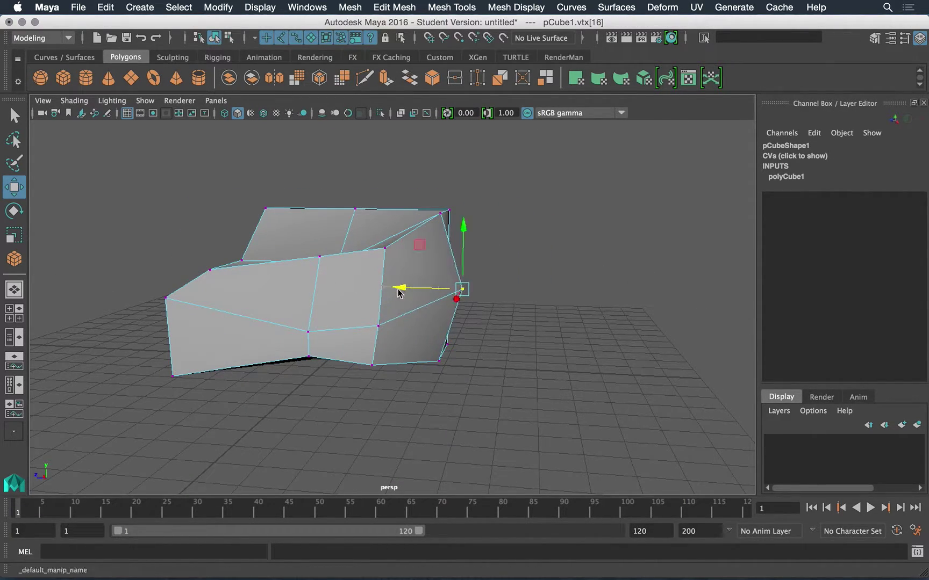
pyautogui.click(415, 331)
pyautogui.keyDown('alt'); pyautogui.moveTo(415, 332); pyautogui.dragTo(326, 297); pyautogui.keyUp('alt')
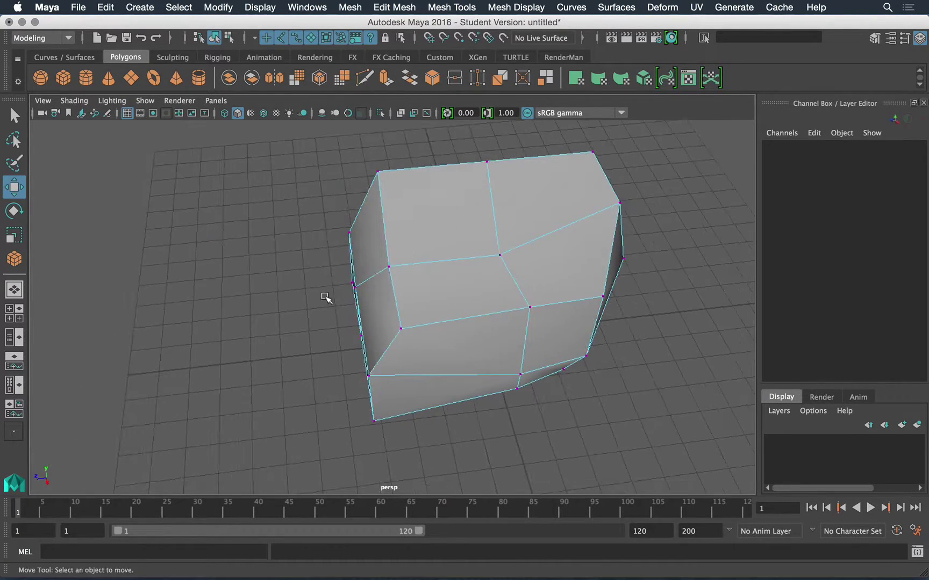
# Step: Select several vertices together along the mesh's upper front edge and check the selection from different angles
pyautogui.keyDown('shift'); pyautogui.click(383, 196); pyautogui.keyUp('shift')
pyautogui.keyDown('shift'); pyautogui.click(415, 288); pyautogui.keyUp('shift')
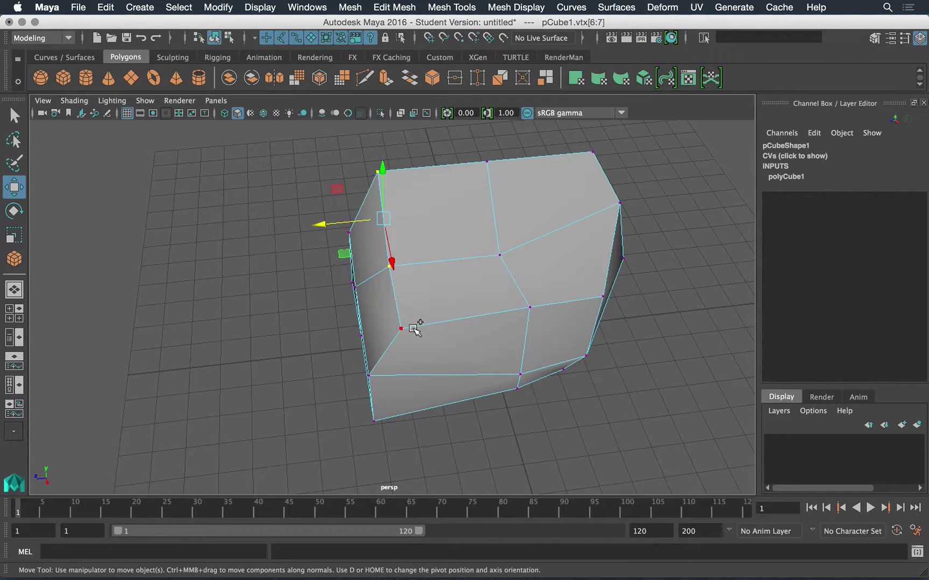
pyautogui.keyDown('alt'); pyautogui.moveTo(401, 366); pyautogui.dragTo(386, 268); pyautogui.keyUp('alt')
pyautogui.moveTo(419, 346)
pyautogui.keyDown('alt'); pyautogui.mouseDown()
pyautogui.moveTo(433, 309)
pyautogui.moveTo(423, 309)
pyautogui.moveTo(485, 315)
pyautogui.moveTo(424, 307)
pyautogui.moveTo(408, 336)
pyautogui.mouseUp(); pyautogui.keyUp('alt')
pyautogui.keyDown('alt'); pyautogui.moveTo(300, 292); pyautogui.dragTo(473, 365, button='right'); pyautogui.keyUp('alt')
pyautogui.keyDown('alt'); pyautogui.moveTo(473, 364); pyautogui.dragTo(187, 357); pyautogui.keyUp('alt')
pyautogui.keyDown('alt'); pyautogui.moveTo(186, 356); pyautogui.dragTo(411, 344, button='right'); pyautogui.keyUp('alt')
pyautogui.keyDown('alt'); pyautogui.moveTo(406, 335); pyautogui.dragTo(376, 344); pyautogui.keyUp('alt')
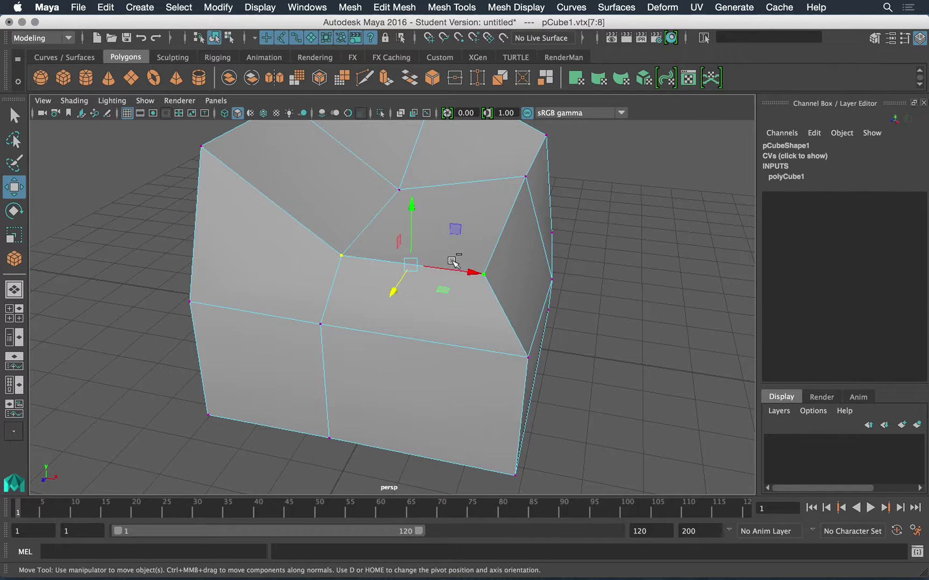
# Step: Adjust the vertex selection to the front two and the inner rear vertices of the upper ledge
pyautogui.keyDown('shift'); pyautogui.click(445, 253); pyautogui.keyUp('shift')
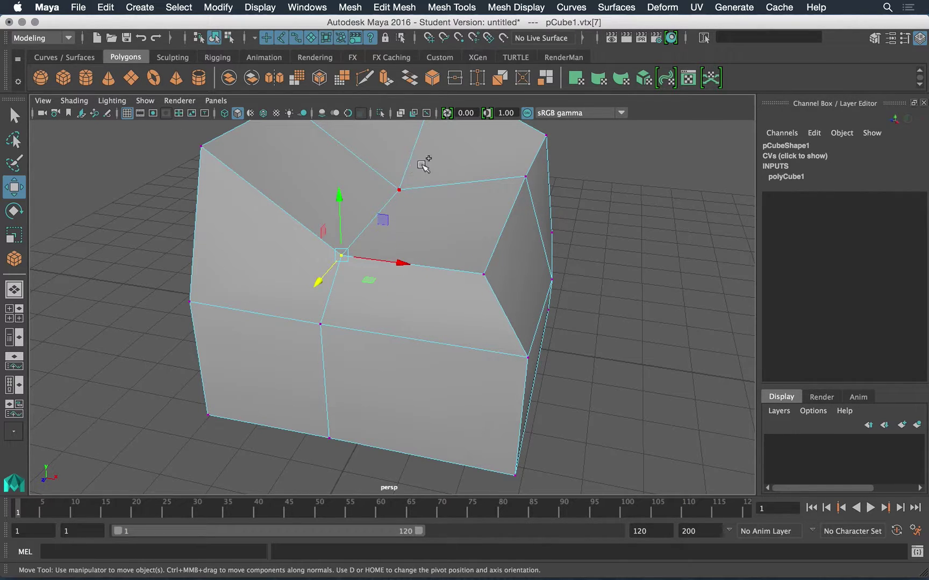
pyautogui.keyDown('shift'); pyautogui.click(385, 201); pyautogui.keyUp('shift')
pyautogui.keyDown('alt'); pyautogui.moveTo(430, 288); pyautogui.dragTo(460, 321); pyautogui.keyUp('alt')
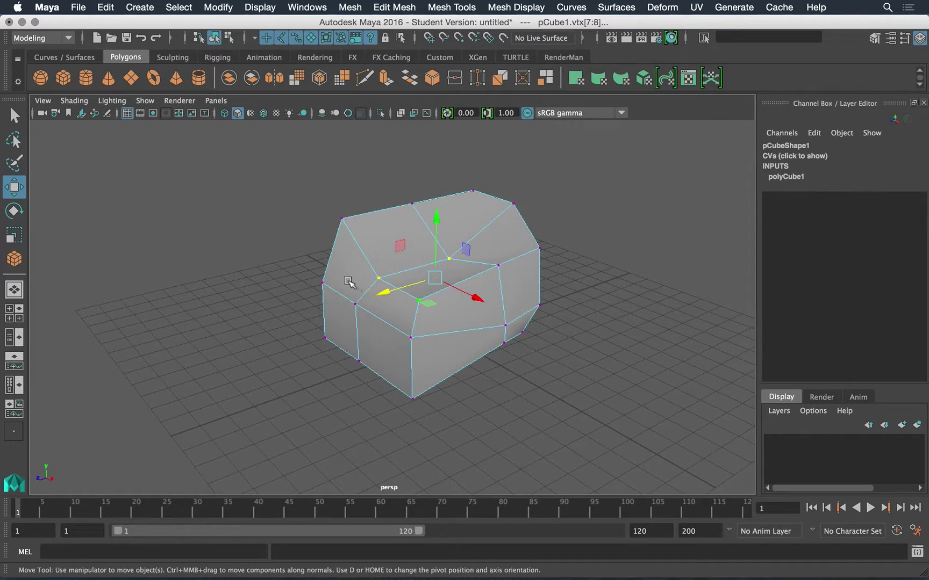
# Step: Examine the three selected ledge vertices and the surrounding faces from the front corner and above
pyautogui.keyDown('alt'); pyautogui.moveTo(353, 286); pyautogui.dragTo(464, 294, button='right'); pyautogui.keyUp('alt')
pyautogui.keyDown('alt'); pyautogui.moveTo(593, 321); pyautogui.dragTo(570, 332); pyautogui.keyUp('alt')
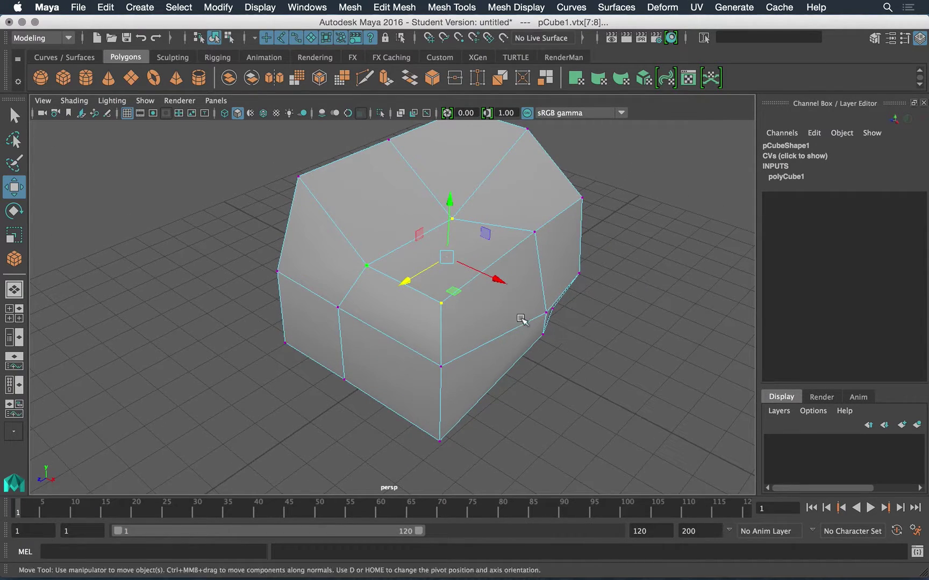
pyautogui.keyDown('alt'); pyautogui.moveTo(438, 312); pyautogui.dragTo(505, 317, button='right'); pyautogui.keyUp('alt')
pyautogui.keyDown('alt'); pyautogui.moveTo(466, 321); pyautogui.dragTo(439, 357, button='middle'); pyautogui.keyUp('alt')
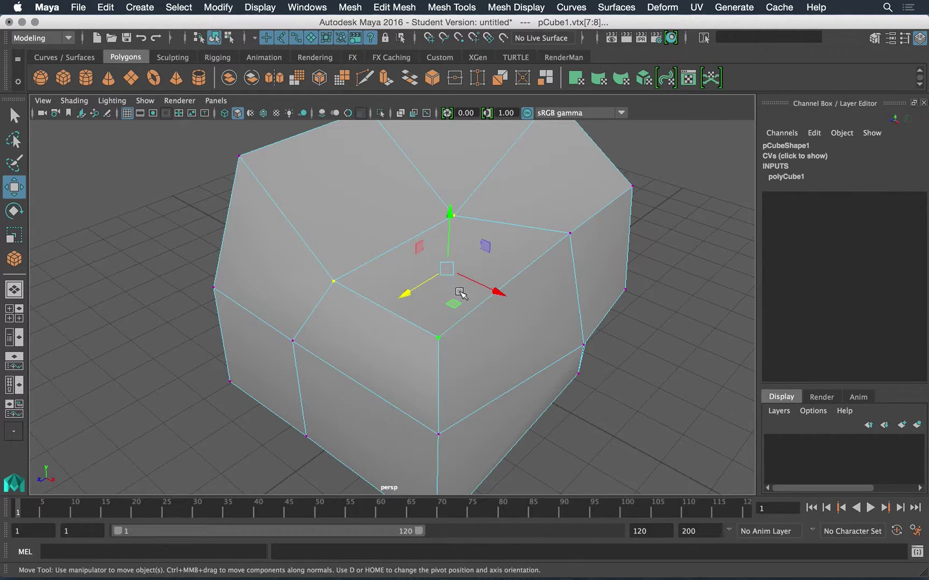
pyautogui.keyDown('alt'); pyautogui.moveTo(387, 314); pyautogui.dragTo(436, 331); pyautogui.keyUp('alt')
pyautogui.keyDown('alt'); pyautogui.moveTo(436, 330); pyautogui.dragTo(485, 347, button='right'); pyautogui.keyUp('alt')
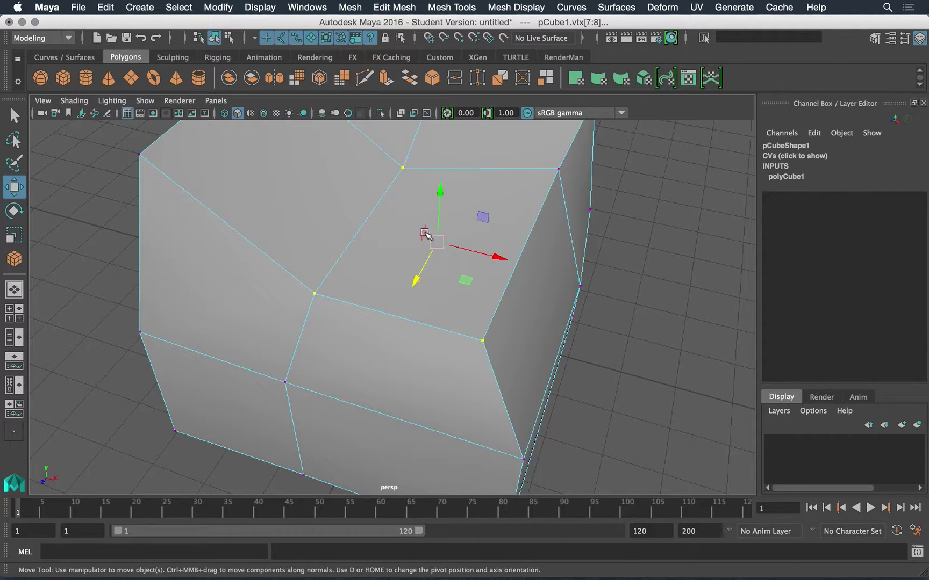
pyautogui.keyDown('alt'); pyautogui.moveTo(493, 384); pyautogui.dragTo(400, 342, button='right'); pyautogui.keyUp('alt')
pyautogui.keyDown('alt'); pyautogui.moveTo(399, 342); pyautogui.dragTo(367, 316); pyautogui.keyUp('alt')
# Step: Move the three selected ledge vertices along the Y axis and check the shape from several sides
pyautogui.moveTo(422, 247); pyautogui.dragTo(423, 225)
pyautogui.keyDown('alt'); pyautogui.moveTo(385, 280); pyautogui.dragTo(364, 310); pyautogui.keyUp('alt')
pyautogui.keyDown('alt'); pyautogui.moveTo(363, 310); pyautogui.dragTo(402, 297, button='right'); pyautogui.keyUp('alt')
pyautogui.keyDown('alt'); pyautogui.moveTo(404, 293); pyautogui.dragTo(363, 257); pyautogui.keyUp('alt')
pyautogui.keyDown('alt'); pyautogui.moveTo(365, 245); pyautogui.dragTo(369, 272, button='middle'); pyautogui.keyUp('alt')
pyautogui.moveTo(381, 274)
pyautogui.keyDown('alt'); pyautogui.mouseDown()
pyautogui.moveTo(365, 274)
pyautogui.moveTo(383, 285)
pyautogui.mouseUp(); pyautogui.keyUp('alt')
pyautogui.keyDown('alt'); pyautogui.moveTo(382, 264); pyautogui.dragTo(386, 225, button='middle'); pyautogui.keyUp('alt')
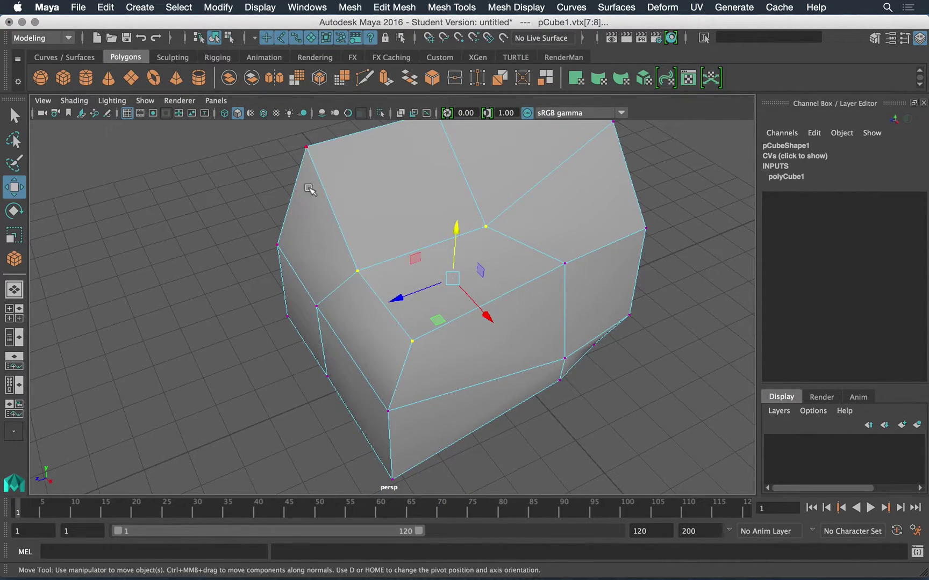
# Step: Extend the vertex selection to the upper front corner and all four corners of the ledge
pyautogui.click(307, 160)
pyautogui.keyDown('shift'); pyautogui.click(366, 274); pyautogui.keyUp('shift')
pyautogui.keyDown('shift'); pyautogui.click(490, 232); pyautogui.keyUp('shift')
pyautogui.keyDown('alt'); pyautogui.moveTo(540, 322); pyautogui.dragTo(514, 304); pyautogui.keyUp('alt')
pyautogui.keyDown('alt'); pyautogui.moveTo(475, 258); pyautogui.dragTo(452, 285); pyautogui.keyUp('alt')
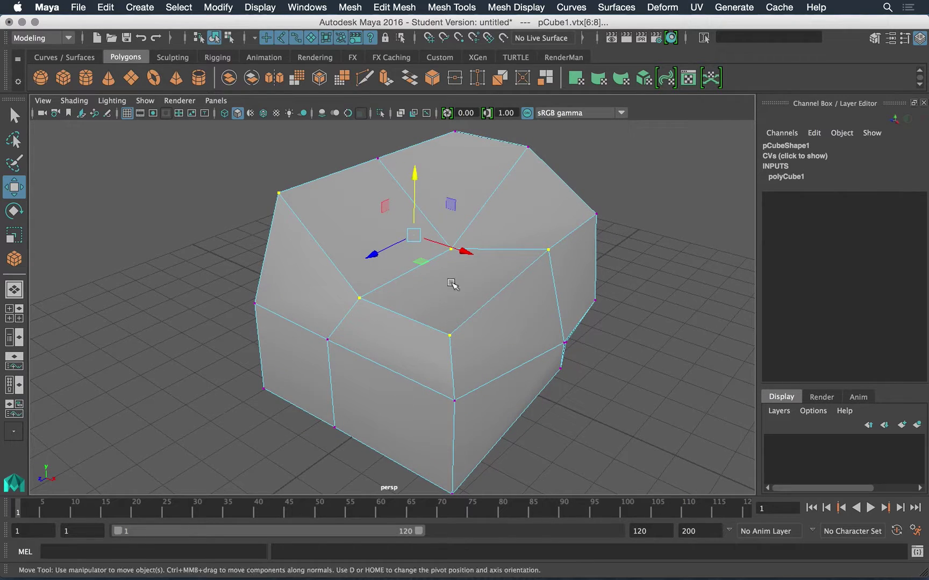
# Step: Remove the three front vertices from the selection, keeping the ledge's two rear vertices
pyautogui.keyDown('ctrl'); pyautogui.click(314, 231); pyautogui.keyUp('ctrl')
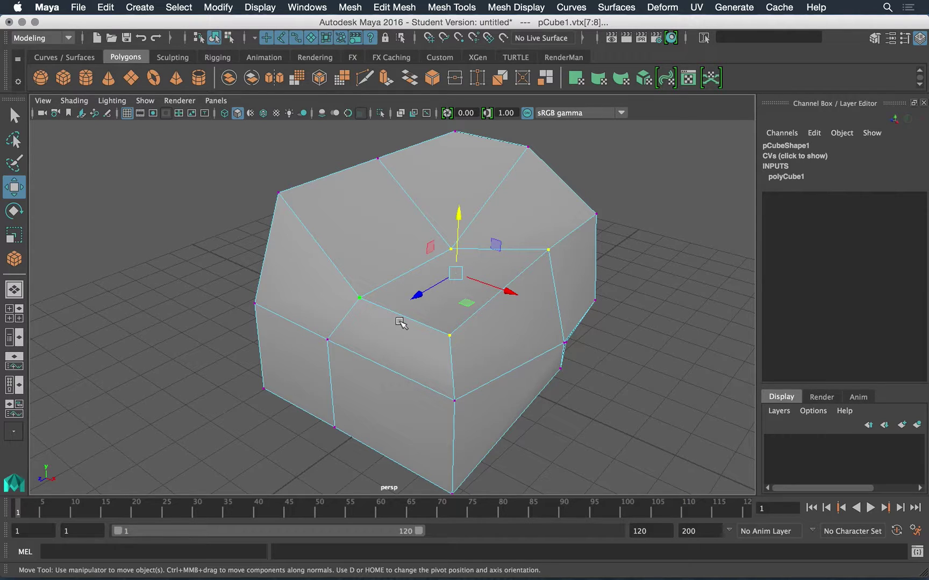
pyautogui.keyDown('ctrl'); pyautogui.click(366, 309); pyautogui.keyUp('ctrl')
pyautogui.keyDown('ctrl'); pyautogui.click(439, 336); pyautogui.keyUp('ctrl')
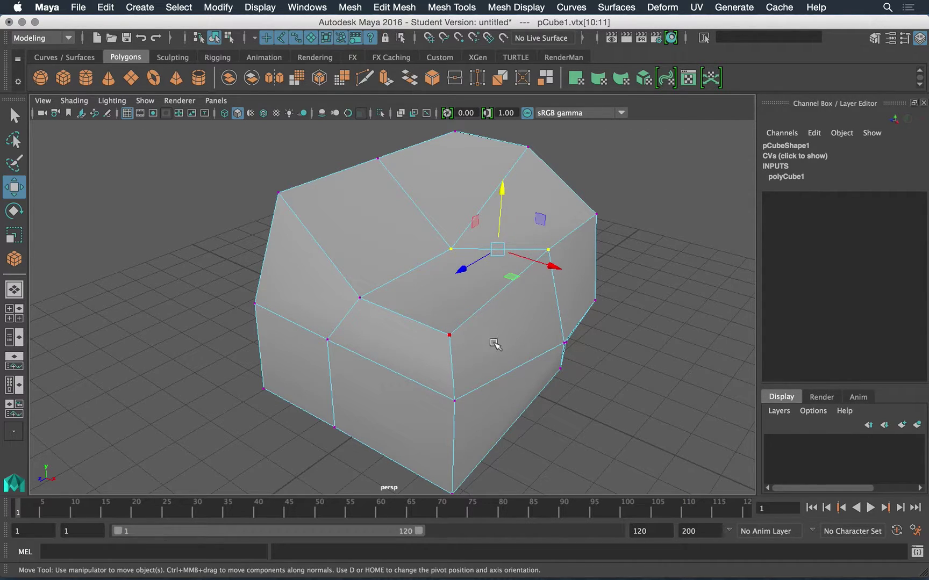
# Step: Box-select the vertices across the mesh's front end and check the selection from below
pyautogui.keyDown('alt'); pyautogui.moveTo(424, 313); pyautogui.dragTo(462, 337); pyautogui.keyUp('alt')
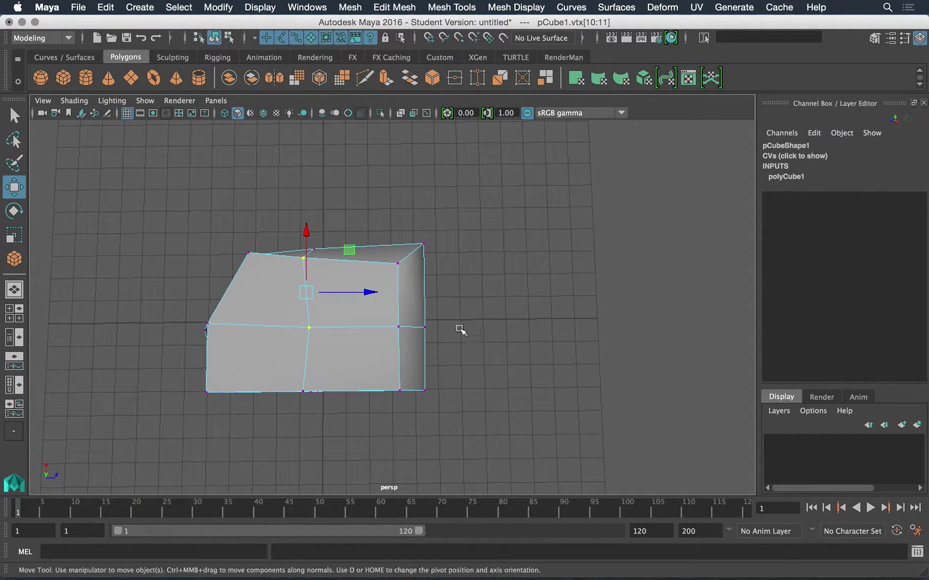
pyautogui.keyDown('alt'); pyautogui.moveTo(456, 399); pyautogui.dragTo(463, 320); pyautogui.keyUp('alt')
pyautogui.moveTo(352, 465); pyautogui.dragTo(369, 463)
pyautogui.moveTo(475, 356)
pyautogui.keyDown('alt'); pyautogui.mouseDown()
pyautogui.moveTo(381, 364)
pyautogui.moveTo(264, 352)
pyautogui.moveTo(426, 371)
pyautogui.moveTo(421, 327)
pyautogui.moveTo(481, 363)
pyautogui.mouseUp(); pyautogui.keyUp('alt')
pyautogui.keyDown('alt'); pyautogui.moveTo(492, 402); pyautogui.dragTo(506, 295); pyautogui.keyUp('alt')
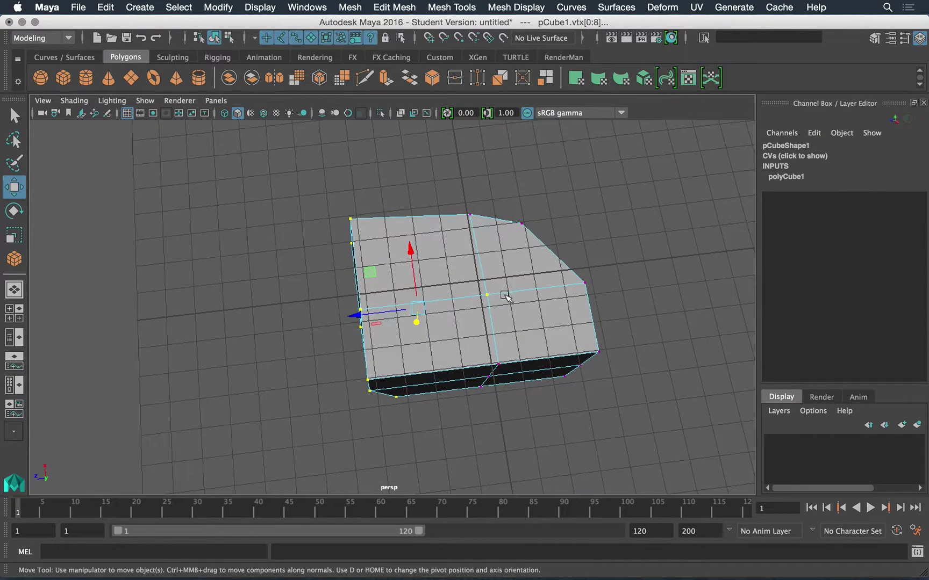
# Step: Restore the cleared selection and remove the bottom centre vertex, keeping only the nine front vertices selected
pyautogui.click(511, 343)
pyautogui.press('z')
pyautogui.keyDown('ctrl'); pyautogui.click(490, 296); pyautogui.keyUp('ctrl')
pyautogui.keyDown('alt'); pyautogui.moveTo(487, 261); pyautogui.dragTo(419, 292); pyautogui.keyUp('alt')
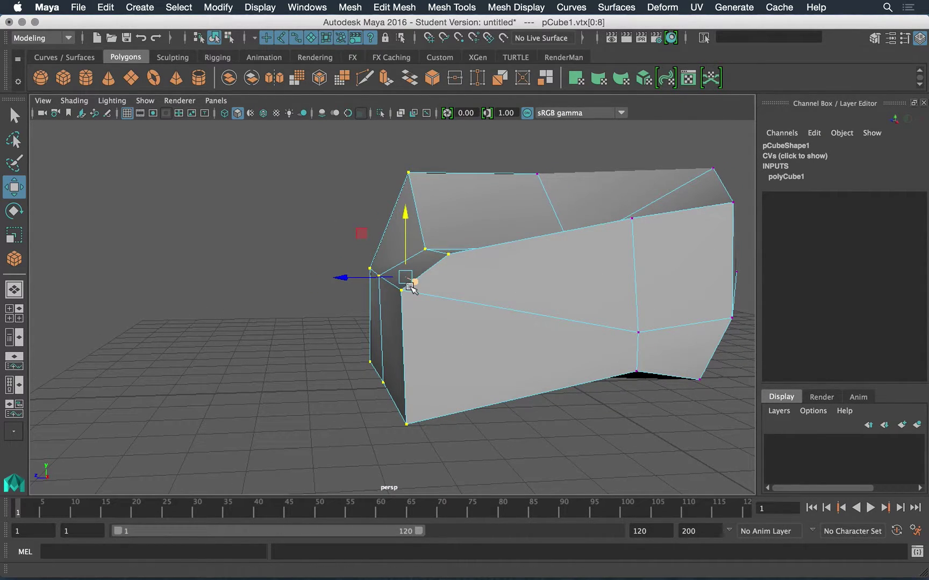
# Step: Add the vertex at the mesh's rear end to the front vertex selection
pyautogui.keyDown('alt'); pyautogui.moveTo(434, 410); pyautogui.dragTo(455, 395); pyautogui.keyUp('alt')
pyautogui.keyDown('alt'); pyautogui.moveTo(467, 421); pyautogui.dragTo(437, 342, button='right'); pyautogui.keyUp('alt')
pyautogui.keyDown('alt'); pyautogui.moveTo(483, 336); pyautogui.dragTo(484, 348, button='middle'); pyautogui.keyUp('alt')
pyautogui.keyDown('alt'); pyautogui.moveTo(484, 347); pyautogui.dragTo(406, 316); pyautogui.keyUp('alt')
pyautogui.keyDown('alt'); pyautogui.moveTo(535, 341); pyautogui.dragTo(560, 342); pyautogui.keyUp('alt')
pyautogui.keyDown('shift'); pyautogui.click(687, 298); pyautogui.keyUp('shift')
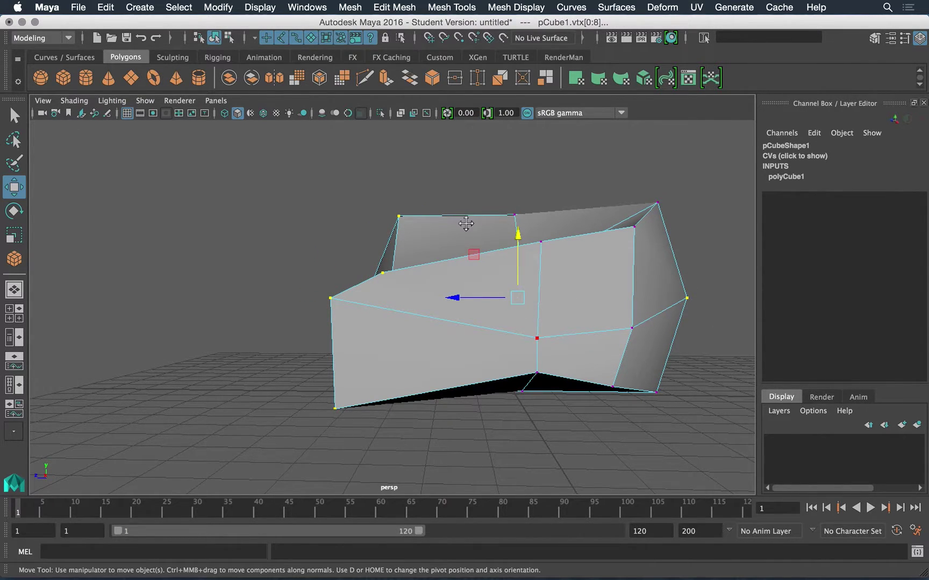
# Step: Remove the rear-end vertex from the selection, keeping only the front vertices
pyautogui.keyDown('alt'); pyautogui.moveTo(465, 221); pyautogui.dragTo(492, 242); pyautogui.keyUp('alt')
pyautogui.keyDown('alt'); pyautogui.moveTo(492, 243); pyautogui.dragTo(553, 257, button='middle'); pyautogui.keyUp('alt')
pyautogui.keyDown('alt'); pyautogui.moveTo(392, 305); pyautogui.dragTo(492, 338, button='right'); pyautogui.keyUp('alt')
pyautogui.keyDown('alt'); pyautogui.moveTo(491, 338); pyautogui.dragTo(459, 280, button='middle'); pyautogui.keyUp('alt')
pyautogui.keyDown('alt'); pyautogui.moveTo(466, 271); pyautogui.dragTo(443, 280); pyautogui.keyUp('alt')
pyautogui.keyDown('alt'); pyautogui.moveTo(449, 312); pyautogui.dragTo(337, 316, button='middle'); pyautogui.keyUp('alt')
pyautogui.moveTo(337, 316)
pyautogui.keyDown('alt'); pyautogui.mouseDown()
pyautogui.moveTo(351, 326)
pyautogui.moveTo(331, 326)
pyautogui.mouseUp(); pyautogui.keyUp('alt')
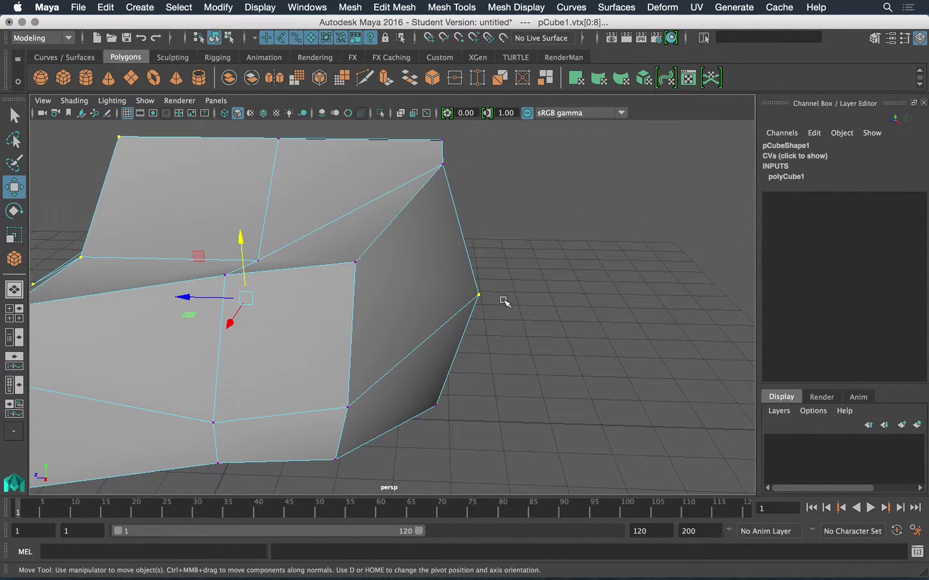
pyautogui.keyDown('ctrl'); pyautogui.moveTo(454, 336); pyautogui.dragTo(451, 340); pyautogui.keyUp('ctrl')
pyautogui.keyDown('alt'); pyautogui.moveTo(135, 330); pyautogui.dragTo(324, 316); pyautogui.keyUp('alt')
pyautogui.keyDown('alt'); pyautogui.moveTo(341, 350); pyautogui.dragTo(404, 250); pyautogui.keyUp('alt')
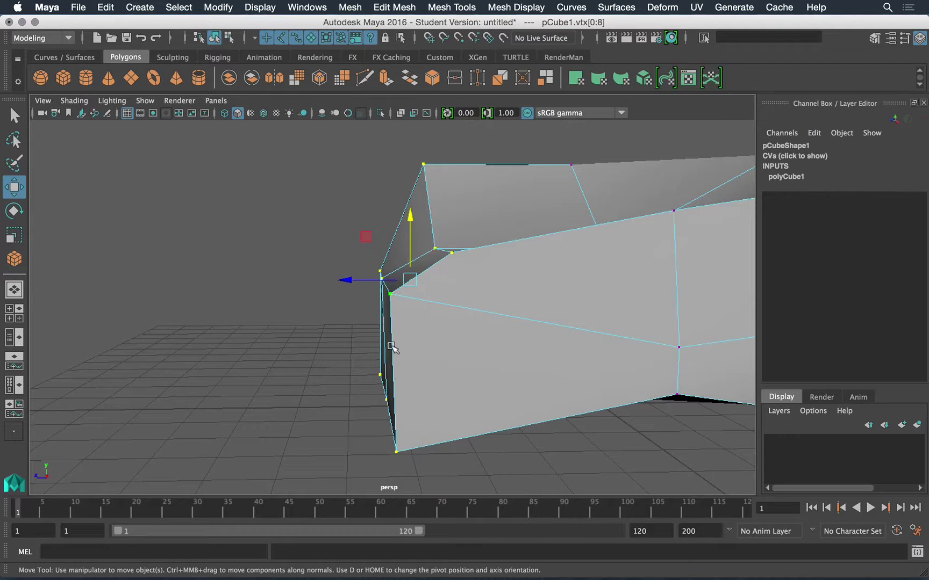
# Step: Try scaling and rotating the selected front vertices, undoing each transformation
pyautogui.scroll(-5, 517, 378)
pyautogui.keyDown('alt'); pyautogui.moveTo(344, 294); pyautogui.dragTo(428, 281); pyautogui.keyUp('alt')
pyautogui.press('r')
pyautogui.press('z')
pyautogui.press('e')
pyautogui.press('z')
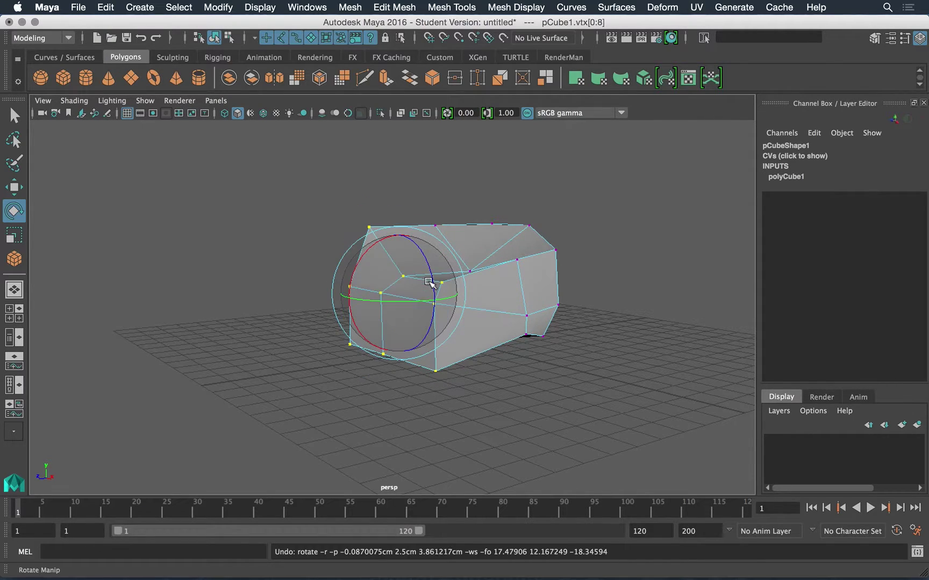
# Step: Return the cube mesh to object mode and delete it from the scene
pyautogui.keyDown('alt'); pyautogui.moveTo(533, 301); pyautogui.dragTo(492, 315); pyautogui.keyUp('alt')
pyautogui.keyDown('alt'); pyautogui.moveTo(491, 315); pyautogui.dragTo(587, 275, button='right'); pyautogui.keyUp('alt')
pyautogui.keyDown('alt'); pyautogui.moveTo(584, 274); pyautogui.dragTo(462, 277, button='middle'); pyautogui.keyUp('alt')
pyautogui.keyDown('alt'); pyautogui.moveTo(461, 277); pyautogui.dragTo(497, 257); pyautogui.keyUp('alt')
pyautogui.moveTo(495, 258); pyautogui.dragTo(546, 207, button='right')
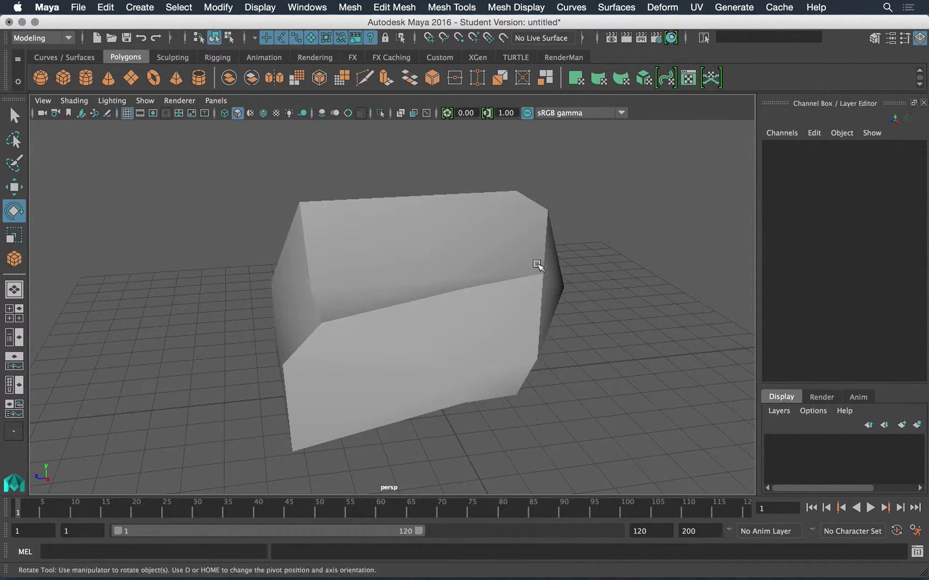
pyautogui.press('Delete')
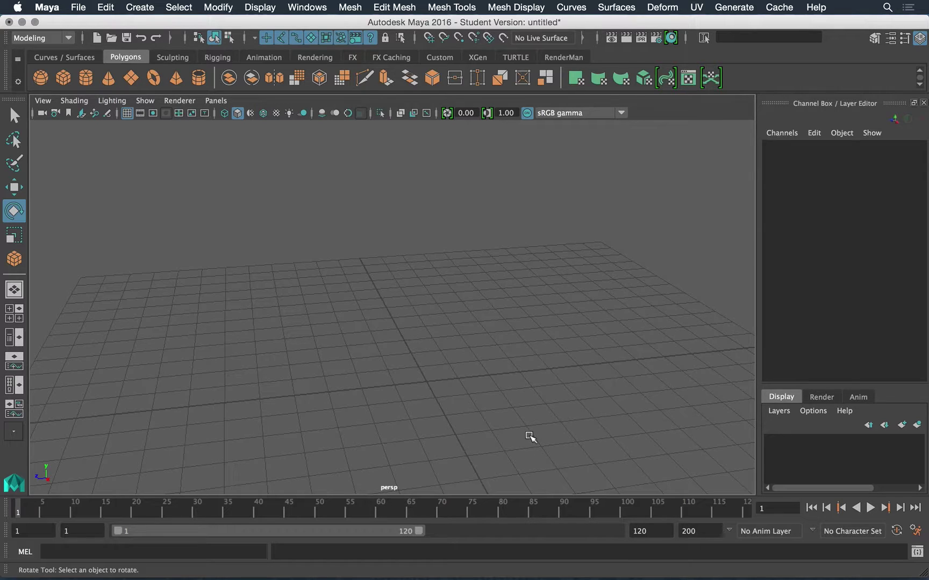
pyautogui.keyDown('alt'); pyautogui.moveTo(486, 413); pyautogui.dragTo(463, 384, button='right'); pyautogui.keyUp('alt')
# Step: Switch to Preview to examine the red and white bowl reference image, and minimise its window
pyautogui.moveTo(483, 578)
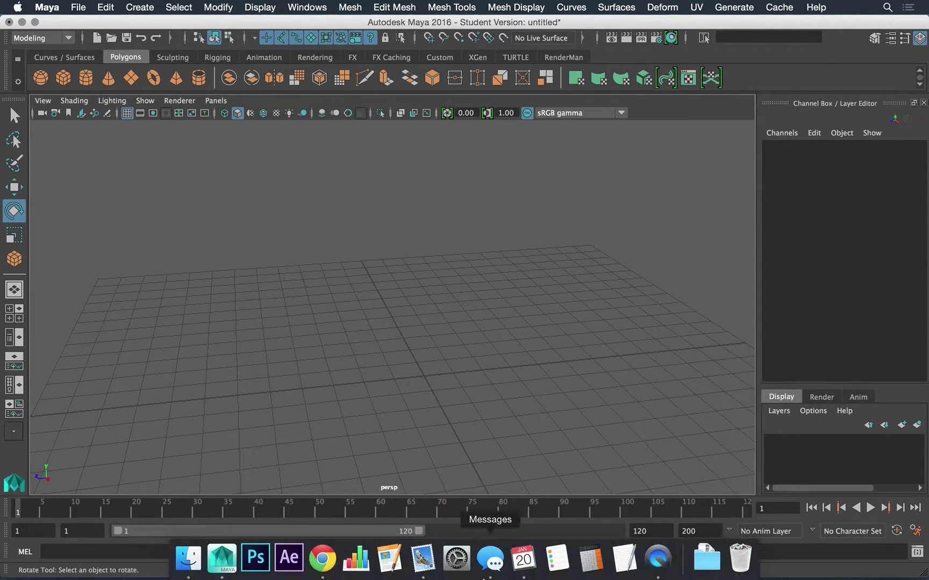
pyautogui.click(659, 562)
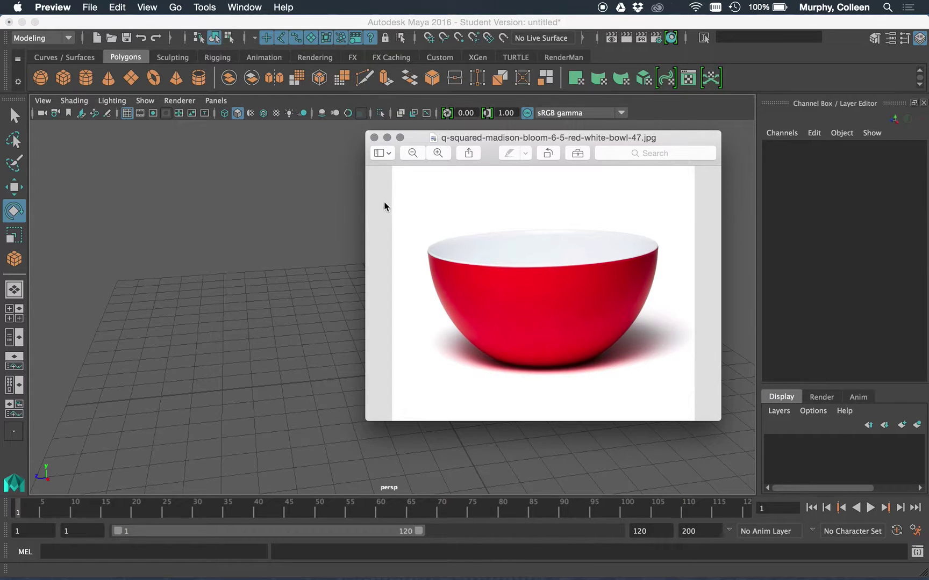
pyautogui.moveTo(430, 144)
pyautogui.mouseDown()
pyautogui.moveTo(417, 148)
pyautogui.moveTo(447, 146)
pyautogui.mouseUp()
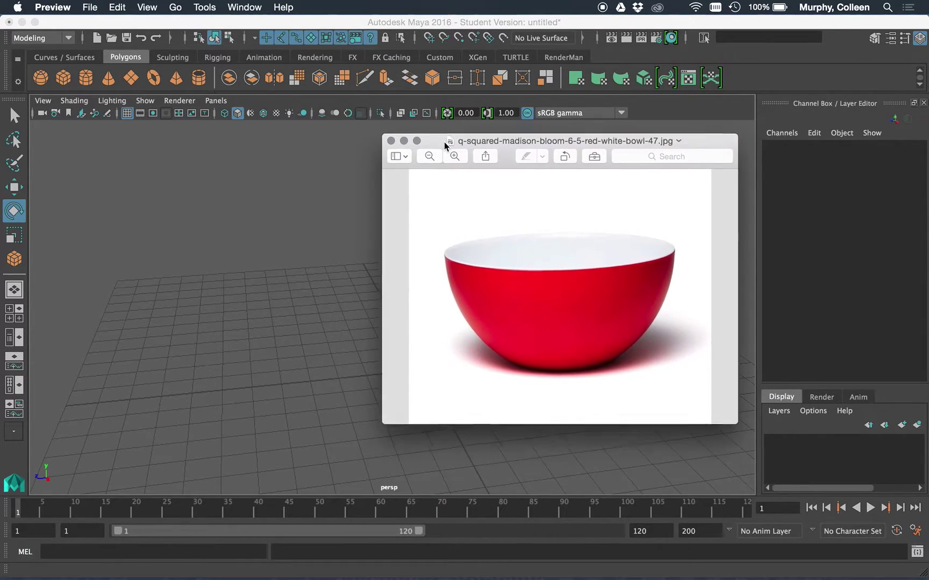
pyautogui.moveTo(506, 147); pyautogui.dragTo(562, 144)
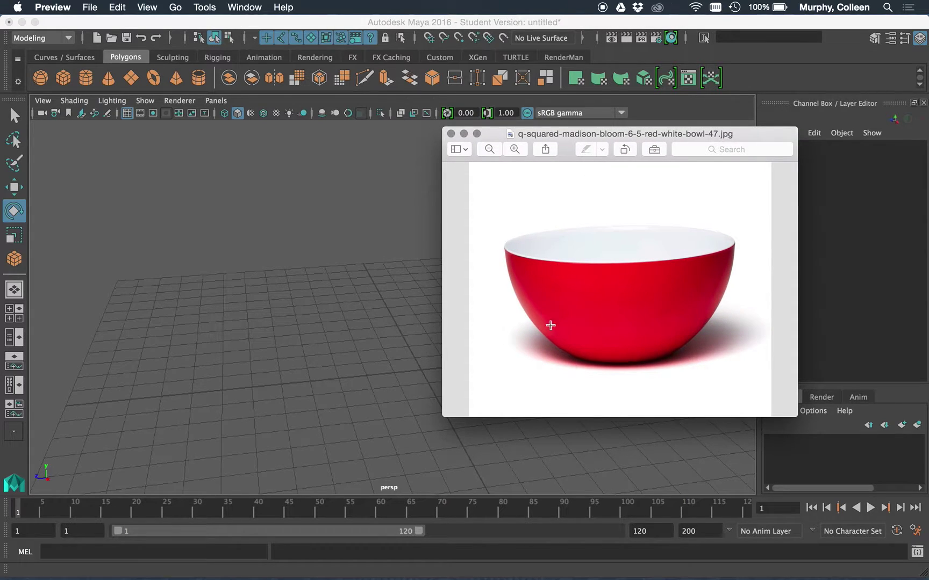
pyautogui.click(465, 134)
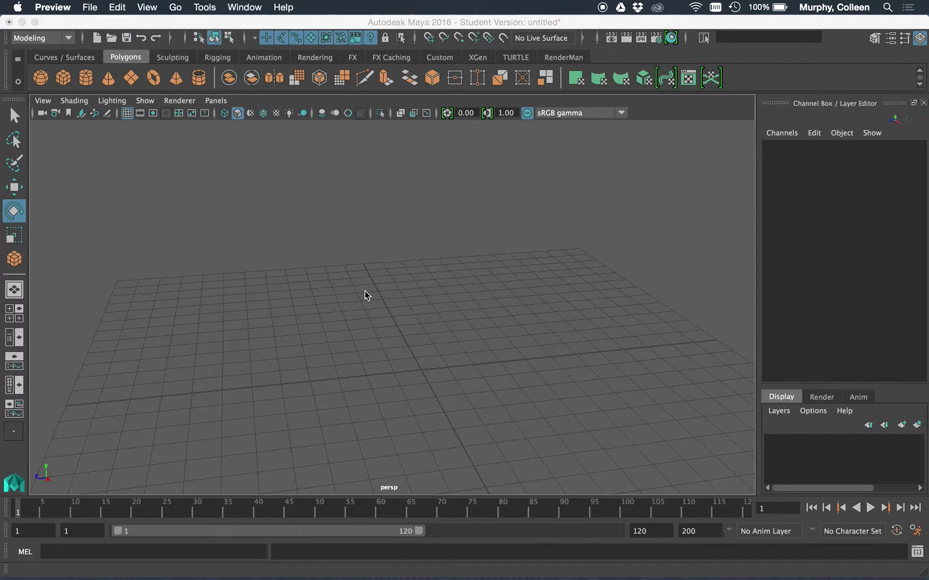
# Step: Create a polygon sphere with a radius of about 3.8 at the centre of the grid
pyautogui.scroll(2, 395, 307)
pyautogui.keyDown('alt'); pyautogui.moveTo(417, 330); pyautogui.dragTo(426, 339); pyautogui.keyUp('alt')
pyautogui.keyDown('alt'); pyautogui.moveTo(413, 325); pyautogui.dragTo(360, 294, button='middle'); pyautogui.keyUp('alt')
pyautogui.scroll(2, 390, 298)
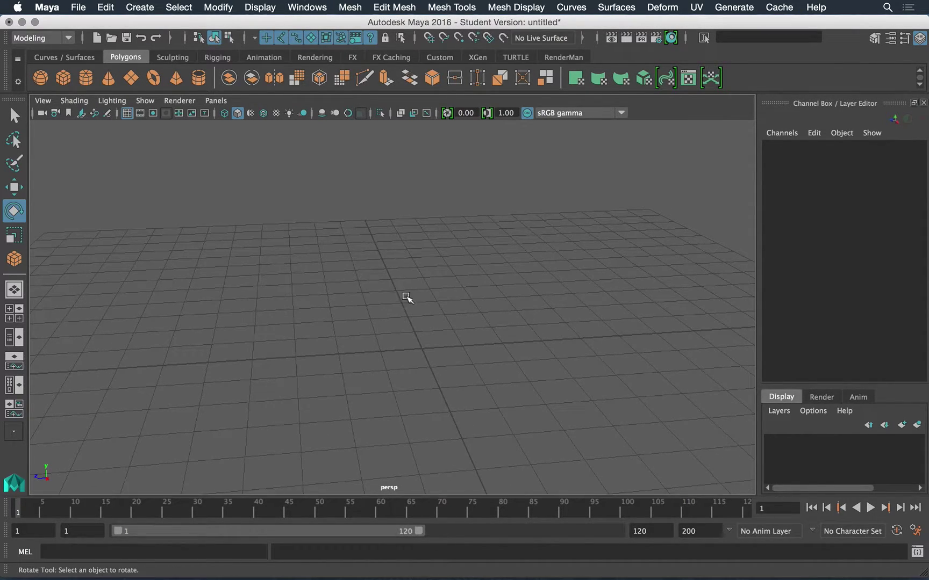
pyautogui.click(45, 76)
pyautogui.moveTo(422, 351); pyautogui.dragTo(593, 358)
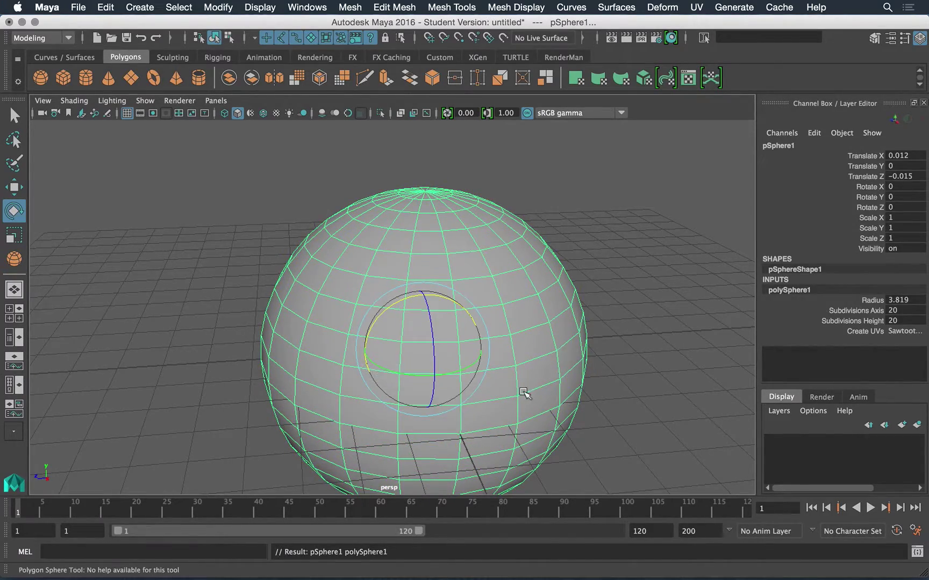
# Step: Set the sphere's Translate X, Y and Z to 0
pyautogui.keyDown('alt'); pyautogui.moveTo(527, 406); pyautogui.dragTo(516, 392); pyautogui.keyUp('alt')
pyautogui.keyDown('alt'); pyautogui.moveTo(516, 392); pyautogui.dragTo(429, 356, button='right'); pyautogui.keyUp('alt')
pyautogui.keyDown('alt'); pyautogui.moveTo(429, 357); pyautogui.dragTo(339, 317); pyautogui.keyUp('alt')
pyautogui.keyDown('alt'); pyautogui.moveTo(338, 313); pyautogui.dragTo(351, 325, button='middle'); pyautogui.keyUp('alt')
pyautogui.moveTo(350, 325)
pyautogui.keyDown('alt'); pyautogui.mouseDown()
pyautogui.moveTo(360, 355)
pyautogui.moveTo(354, 324)
pyautogui.mouseUp(); pyautogui.keyUp('alt')
pyautogui.keyDown('alt'); pyautogui.moveTo(355, 325); pyautogui.dragTo(380, 323, button='right'); pyautogui.keyUp('alt')
pyautogui.moveTo(870, 157); pyautogui.dragTo(872, 179)
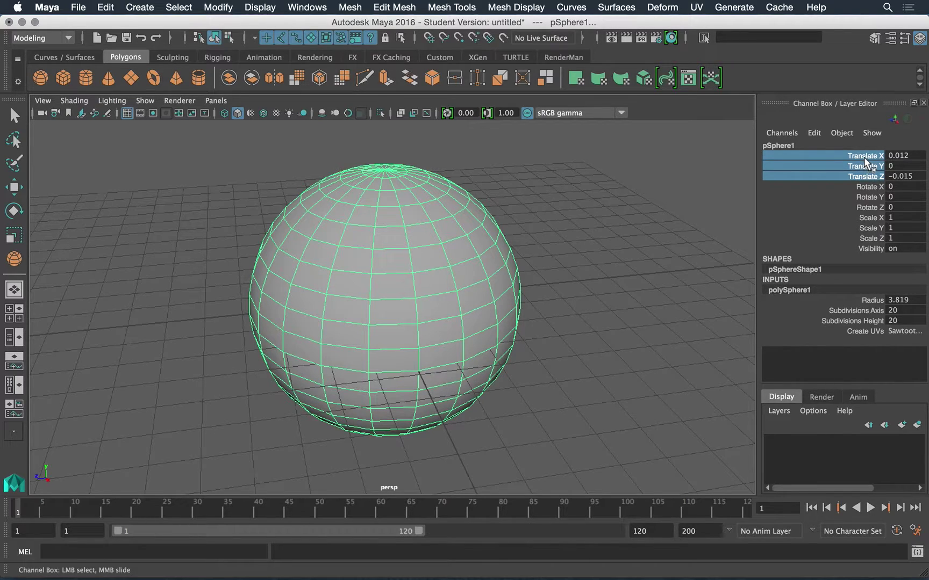
pyautogui.doubleClick(898, 156)
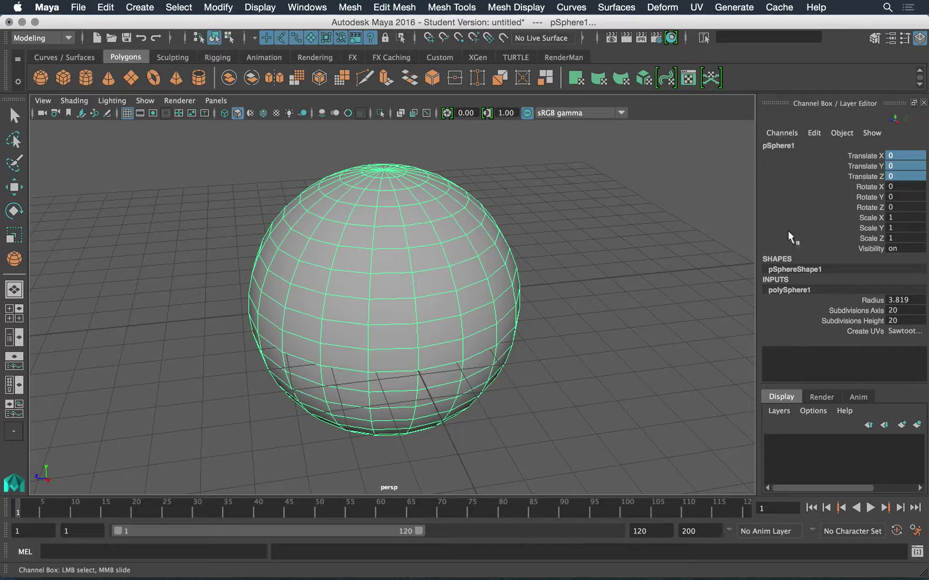
# Step: Set the sphere's radius to 3
pyautogui.keyDown('alt'); pyautogui.moveTo(541, 292); pyautogui.dragTo(383, 328); pyautogui.keyUp('alt')
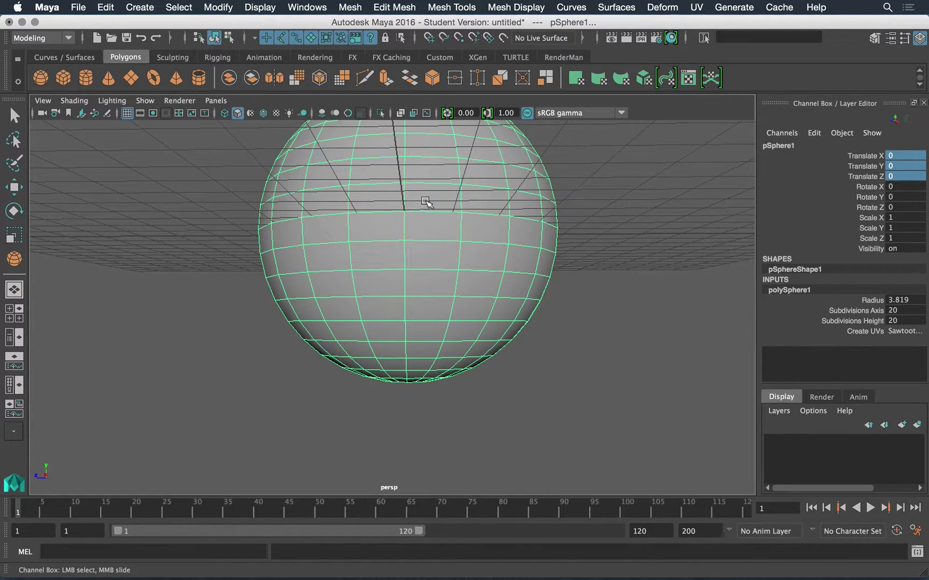
pyautogui.keyDown('alt'); pyautogui.moveTo(425, 201); pyautogui.dragTo(439, 240, button='middle'); pyautogui.keyUp('alt')
pyautogui.keyDown('alt'); pyautogui.moveTo(442, 200); pyautogui.dragTo(397, 224); pyautogui.keyUp('alt')
pyautogui.keyDown('alt'); pyautogui.moveTo(430, 225); pyautogui.dragTo(496, 243, button='right'); pyautogui.keyUp('alt')
pyautogui.keyDown('alt'); pyautogui.moveTo(496, 243); pyautogui.dragTo(492, 253, button='middle'); pyautogui.keyUp('alt')
pyautogui.keyDown('alt'); pyautogui.moveTo(492, 254); pyautogui.dragTo(465, 236, button='right'); pyautogui.keyUp('alt')
pyautogui.keyDown('alt'); pyautogui.moveTo(467, 227); pyautogui.dragTo(472, 240, button='middle'); pyautogui.keyUp('alt')
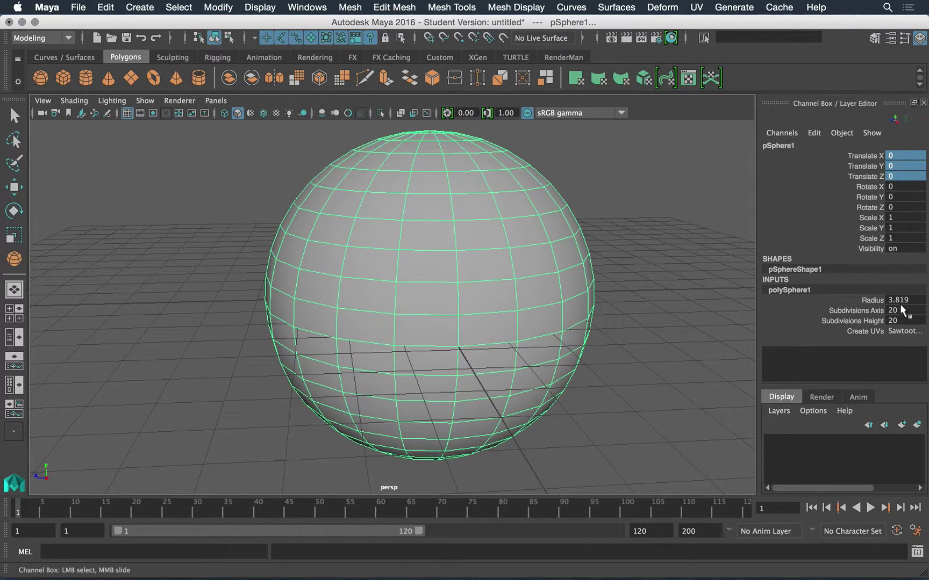
pyautogui.doubleClick(900, 301)
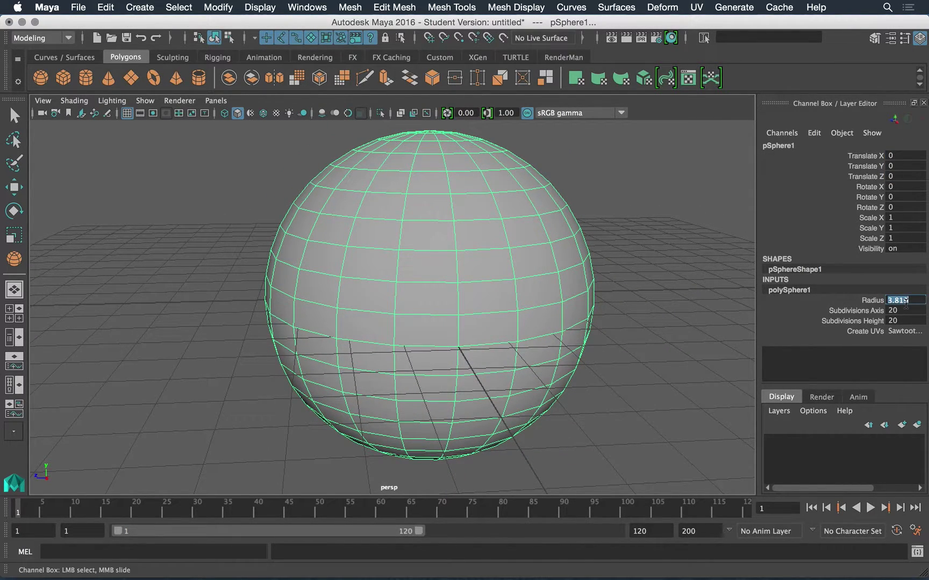
pyautogui.write('3')
pyautogui.press('Return')
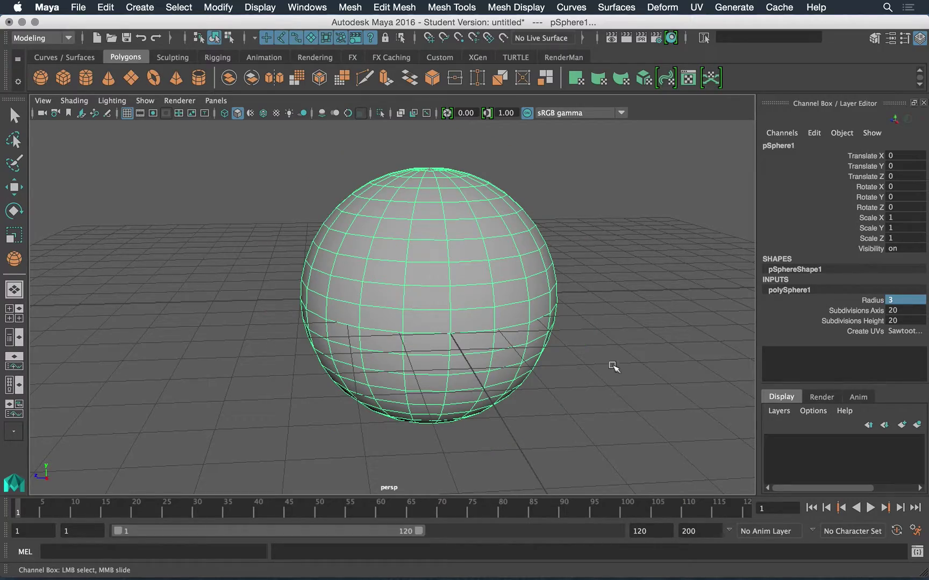
# Step: Raise the sphere by setting its Translate Y to 3
pyautogui.keyDown('alt'); pyautogui.moveTo(540, 292); pyautogui.dragTo(465, 279); pyautogui.keyUp('alt')
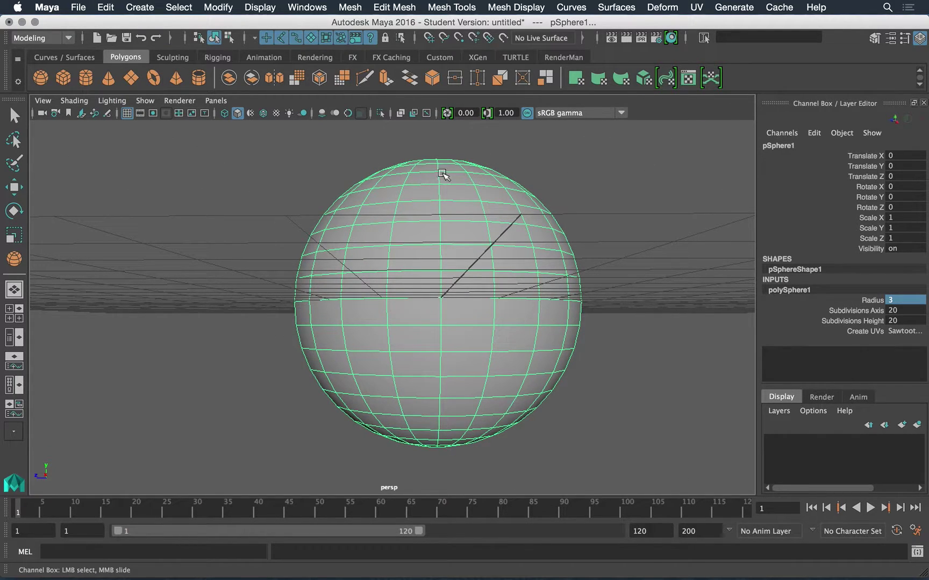
pyautogui.moveTo(481, 288)
pyautogui.keyDown('alt'); pyautogui.mouseDown()
pyautogui.moveTo(472, 294)
pyautogui.moveTo(485, 285)
pyautogui.mouseUp(); pyautogui.keyUp('alt')
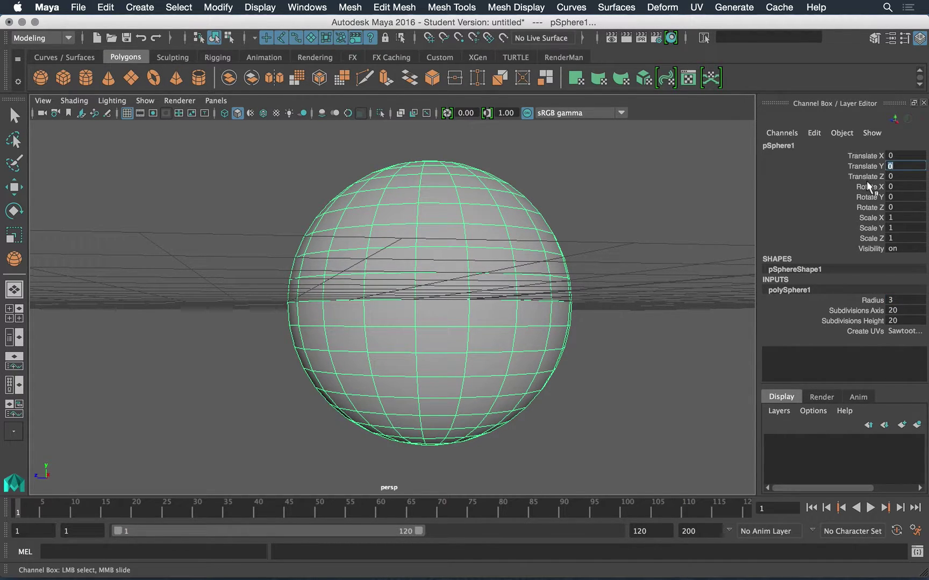
pyautogui.write('3')
pyautogui.press('Return')
# Step: Check from several angles and distances how the raised sphere sits on the grid
pyautogui.keyDown('alt'); pyautogui.moveTo(511, 272); pyautogui.dragTo(453, 309); pyautogui.keyUp('alt')
pyautogui.keyDown('ctrl'); pyautogui.moveTo(681, 422); pyautogui.dragTo(639, 417, button='right'); pyautogui.keyUp('ctrl')
pyautogui.keyDown('alt'); pyautogui.moveTo(517, 316); pyautogui.dragTo(570, 317, button='right'); pyautogui.keyUp('alt')
pyautogui.keyDown('alt'); pyautogui.moveTo(492, 293); pyautogui.dragTo(469, 239); pyautogui.keyUp('alt')
pyautogui.keyDown('alt'); pyautogui.moveTo(469, 330); pyautogui.dragTo(395, 376, button='middle'); pyautogui.keyUp('alt')
pyautogui.keyDown('alt'); pyautogui.moveTo(357, 359); pyautogui.dragTo(526, 411, button='right'); pyautogui.keyUp('alt')
pyautogui.keyDown('alt'); pyautogui.moveTo(529, 414); pyautogui.dragTo(578, 411); pyautogui.keyUp('alt')
pyautogui.keyDown('alt'); pyautogui.moveTo(578, 411); pyautogui.dragTo(339, 272, button='right'); pyautogui.keyUp('alt')
pyautogui.keyDown('alt'); pyautogui.moveTo(438, 304); pyautogui.dragTo(452, 327); pyautogui.keyUp('alt')
pyautogui.keyDown('alt'); pyautogui.moveTo(452, 328); pyautogui.dragTo(358, 269, button='right'); pyautogui.keyUp('alt')
pyautogui.keyDown('alt'); pyautogui.moveTo(349, 245); pyautogui.dragTo(373, 314, button='middle'); pyautogui.keyUp('alt')
pyautogui.keyDown('alt'); pyautogui.moveTo(381, 311); pyautogui.dragTo(367, 293); pyautogui.keyUp('alt')
pyautogui.keyDown('alt'); pyautogui.moveTo(367, 293); pyautogui.dragTo(421, 329, button='right'); pyautogui.keyUp('alt')
pyautogui.keyDown('alt'); pyautogui.moveTo(421, 325); pyautogui.dragTo(419, 278); pyautogui.keyUp('alt')
pyautogui.keyDown('alt'); pyautogui.moveTo(412, 267); pyautogui.dragTo(403, 278, button='middle'); pyautogui.keyUp('alt')
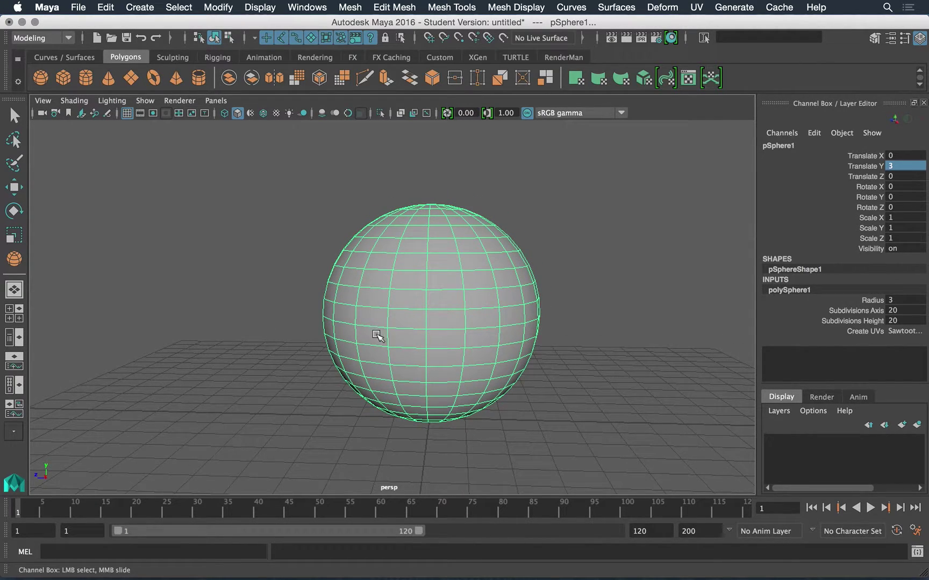
# Step: Select all faces of the sphere's upper half in face mode and delete them
pyautogui.keyDown('alt'); pyautogui.moveTo(392, 332); pyautogui.dragTo(401, 319); pyautogui.keyUp('alt')
pyautogui.keyDown('alt'); pyautogui.moveTo(366, 284); pyautogui.dragTo(397, 322, button='right'); pyautogui.keyUp('alt')
pyautogui.keyDown('alt'); pyautogui.moveTo(413, 332); pyautogui.dragTo(402, 336, button='middle'); pyautogui.keyUp('alt')
pyautogui.keyDown('alt'); pyautogui.moveTo(403, 331); pyautogui.dragTo(408, 302); pyautogui.keyUp('alt')
pyautogui.rightClick(416, 284)
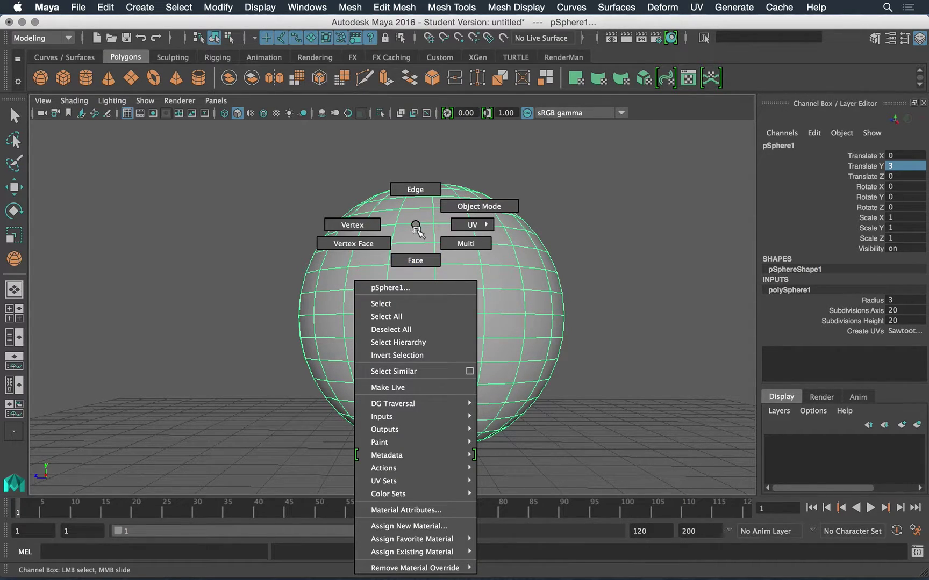
pyautogui.click(415, 260)
pyautogui.press('e')
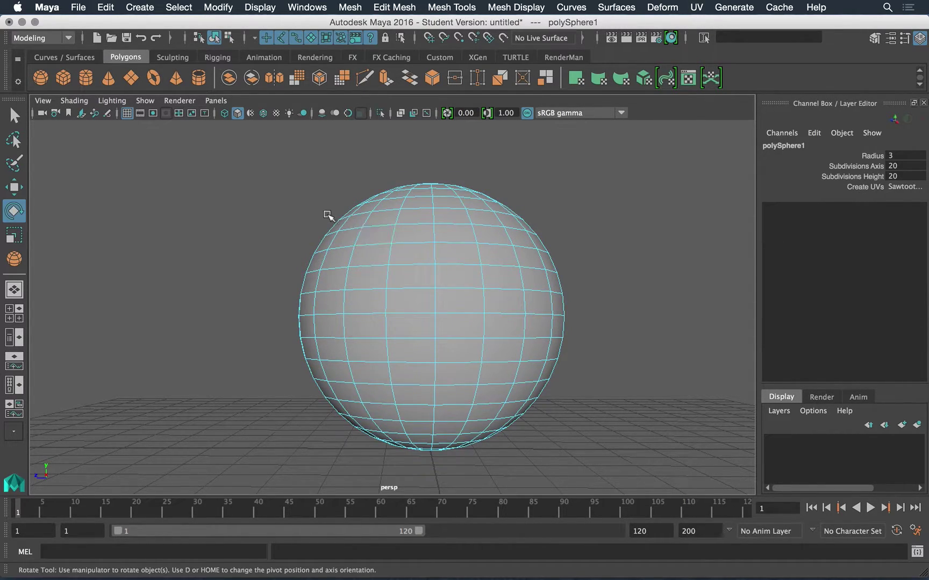
pyautogui.moveTo(451, 232); pyautogui.dragTo(510, 303)
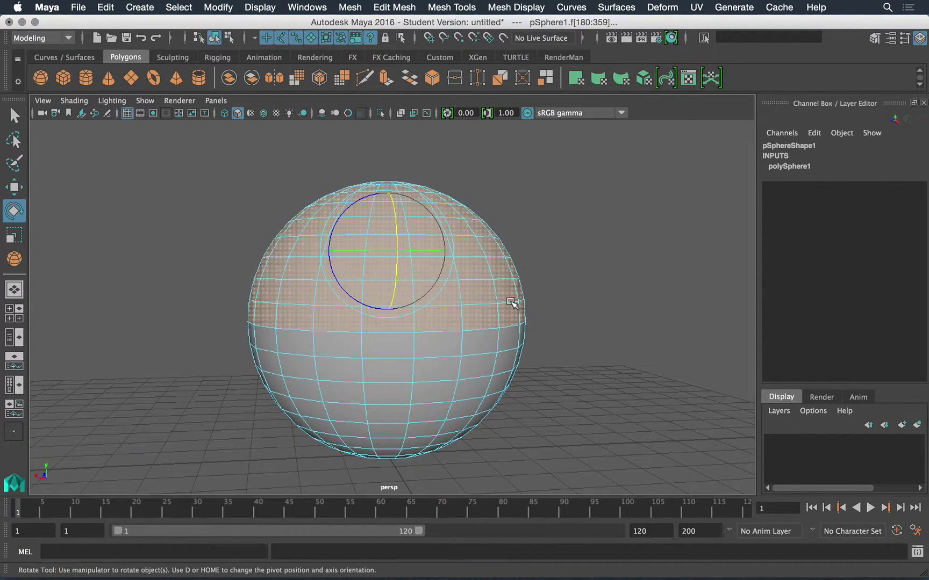
pyautogui.press('Delete')
# Step: Return the open half-sphere from component selection to object mode
pyautogui.keyDown('alt'); pyautogui.moveTo(529, 307); pyautogui.dragTo(389, 303); pyautogui.keyUp('alt')
pyautogui.moveTo(406, 308); pyautogui.dragTo(406, 226, button='right')
pyautogui.keyDown('alt'); pyautogui.moveTo(414, 325); pyautogui.dragTo(442, 356); pyautogui.keyUp('alt')
pyautogui.keyDown('alt'); pyautogui.moveTo(416, 380); pyautogui.dragTo(384, 371); pyautogui.keyUp('alt')
pyautogui.keyDown('alt'); pyautogui.moveTo(384, 371); pyautogui.dragTo(398, 328, button='middle'); pyautogui.keyUp('alt')
pyautogui.keyDown('alt'); pyautogui.moveTo(399, 327); pyautogui.dragTo(374, 325); pyautogui.keyUp('alt')
pyautogui.keyDown('alt'); pyautogui.moveTo(374, 325); pyautogui.dragTo(422, 301, button='right'); pyautogui.keyUp('alt')
pyautogui.rightClick(422, 301)
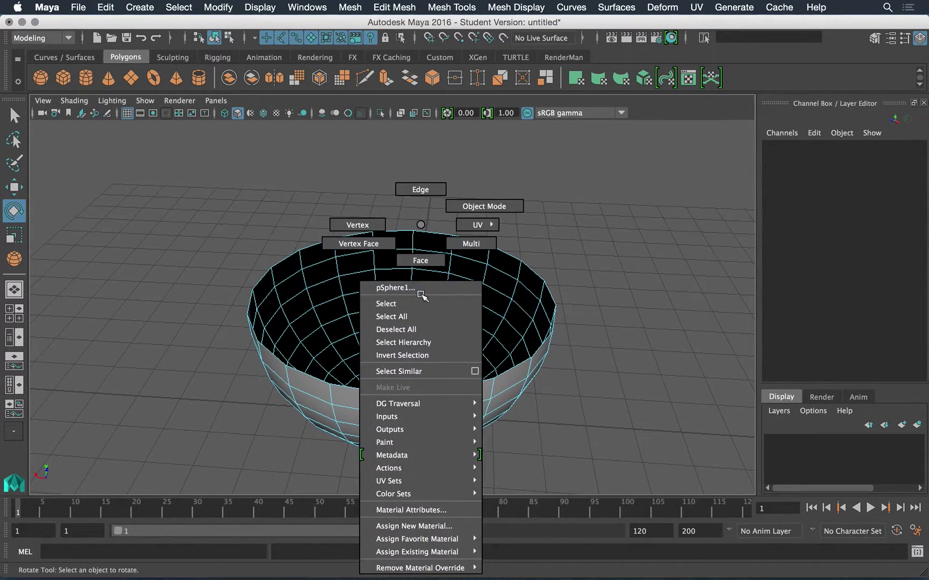
pyautogui.click(471, 199)
# Step: Select the half-sphere bowl as a whole object
pyautogui.keyDown('alt'); pyautogui.moveTo(450, 390); pyautogui.dragTo(432, 340); pyautogui.keyUp('alt')
pyautogui.click(431, 341)
pyautogui.keyDown('alt'); pyautogui.moveTo(457, 290); pyautogui.dragTo(460, 311); pyautogui.keyUp('alt')
pyautogui.click(583, 380)
pyautogui.keyDown('alt'); pyautogui.moveTo(583, 381); pyautogui.dragTo(344, 430); pyautogui.keyUp('alt')
pyautogui.click(357, 387)
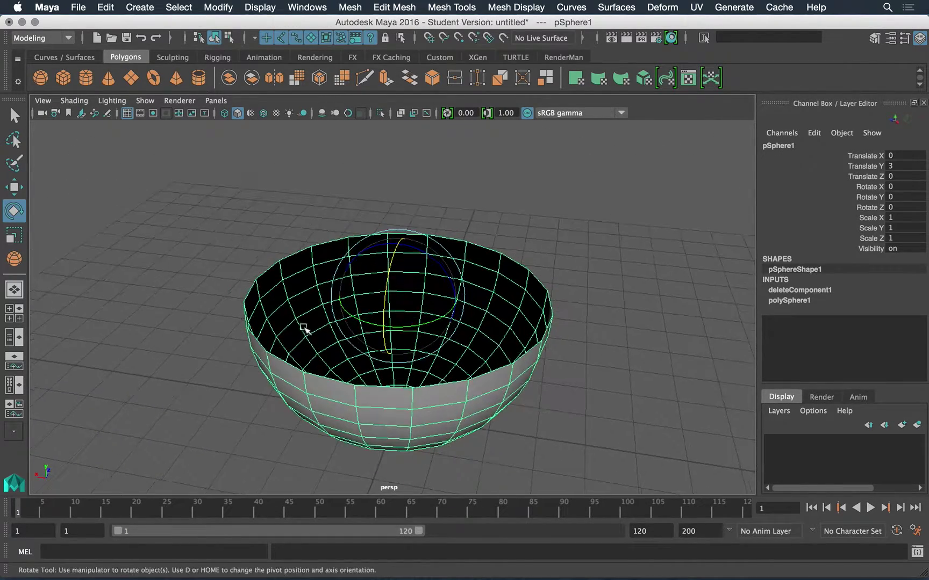
# Step: Examine the bowl's rim and inner surface up close for wall thickness
pyautogui.keyDown('alt'); pyautogui.moveTo(305, 325); pyautogui.dragTo(333, 308, button='middle'); pyautogui.keyUp('alt')
pyautogui.keyDown('alt'); pyautogui.moveTo(290, 296); pyautogui.dragTo(390, 410, button='right'); pyautogui.keyUp('alt')
pyautogui.keyDown('alt'); pyautogui.moveTo(390, 411); pyautogui.dragTo(385, 379); pyautogui.keyUp('alt')
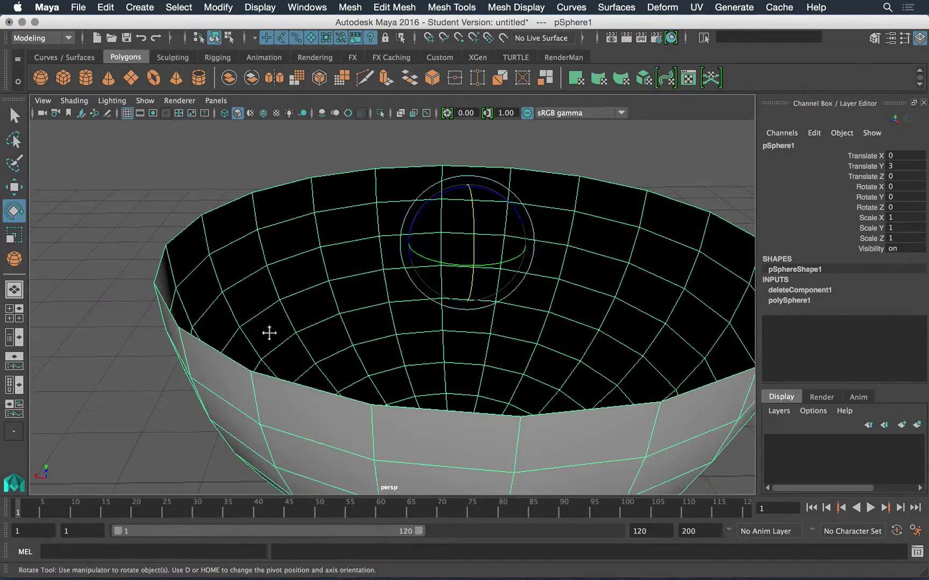
pyautogui.keyDown('alt'); pyautogui.moveTo(265, 331); pyautogui.dragTo(371, 363, button='middle'); pyautogui.keyUp('alt')
pyautogui.keyDown('alt'); pyautogui.moveTo(284, 336); pyautogui.dragTo(371, 395, button='right'); pyautogui.keyUp('alt')
pyautogui.keyDown('alt'); pyautogui.moveTo(203, 315); pyautogui.dragTo(288, 276, button='middle'); pyautogui.keyUp('alt')
pyautogui.keyDown('alt'); pyautogui.moveTo(285, 279); pyautogui.dragTo(317, 333, button='right'); pyautogui.keyUp('alt')
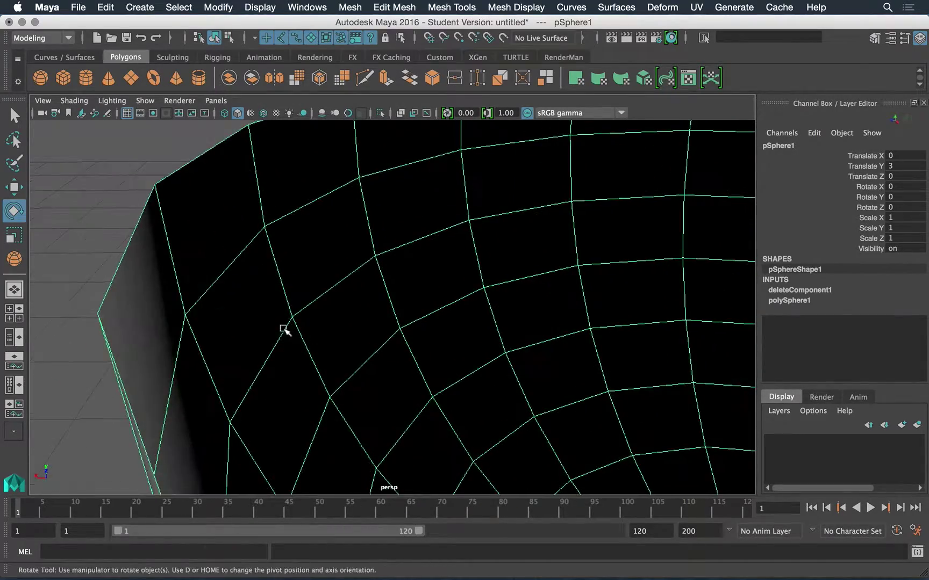
pyautogui.keyDown('alt'); pyautogui.moveTo(253, 303); pyautogui.dragTo(330, 307, button='middle'); pyautogui.keyUp('alt')
pyautogui.keyDown('alt'); pyautogui.moveTo(317, 320); pyautogui.dragTo(356, 369, button='right'); pyautogui.keyUp('alt')
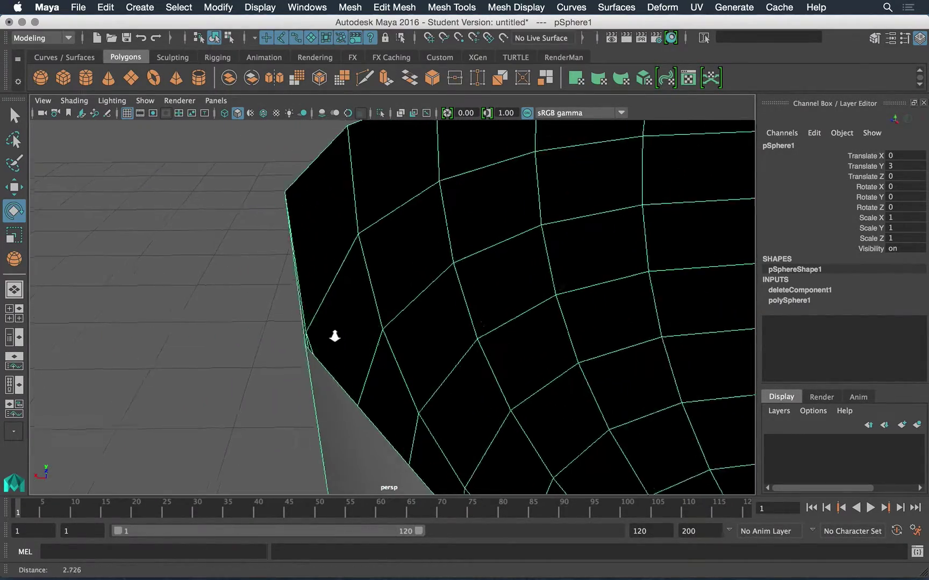
pyautogui.keyDown('alt'); pyautogui.moveTo(356, 369); pyautogui.dragTo(391, 259); pyautogui.keyUp('alt')
pyautogui.keyDown('alt'); pyautogui.moveTo(509, 320); pyautogui.dragTo(460, 346); pyautogui.keyUp('alt')
pyautogui.keyDown('alt'); pyautogui.moveTo(460, 346); pyautogui.dragTo(284, 251, button='right'); pyautogui.keyUp('alt')
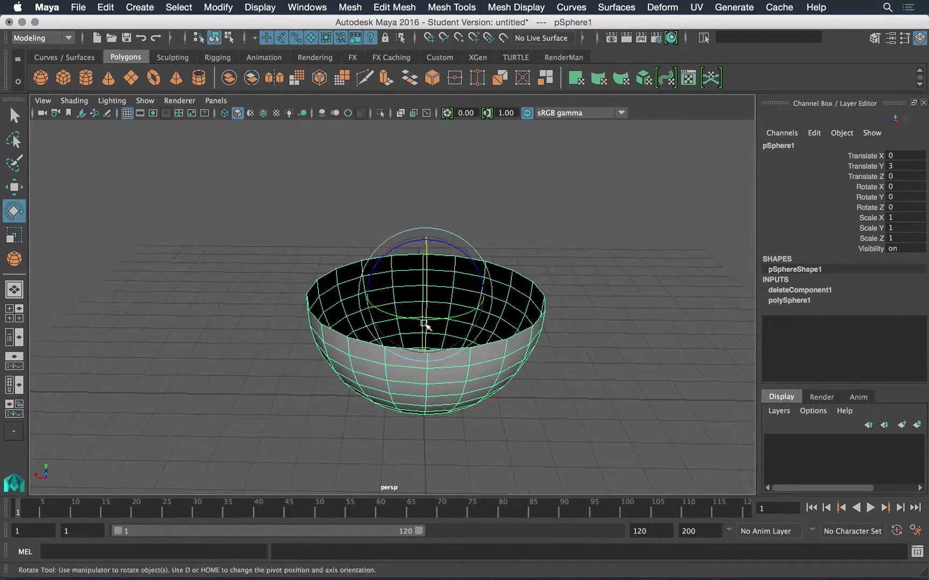
# Step: Examine the bowl's interior and outer shell from above and around the sides
pyautogui.keyDown('alt'); pyautogui.moveTo(395, 324); pyautogui.dragTo(371, 371); pyautogui.keyUp('alt')
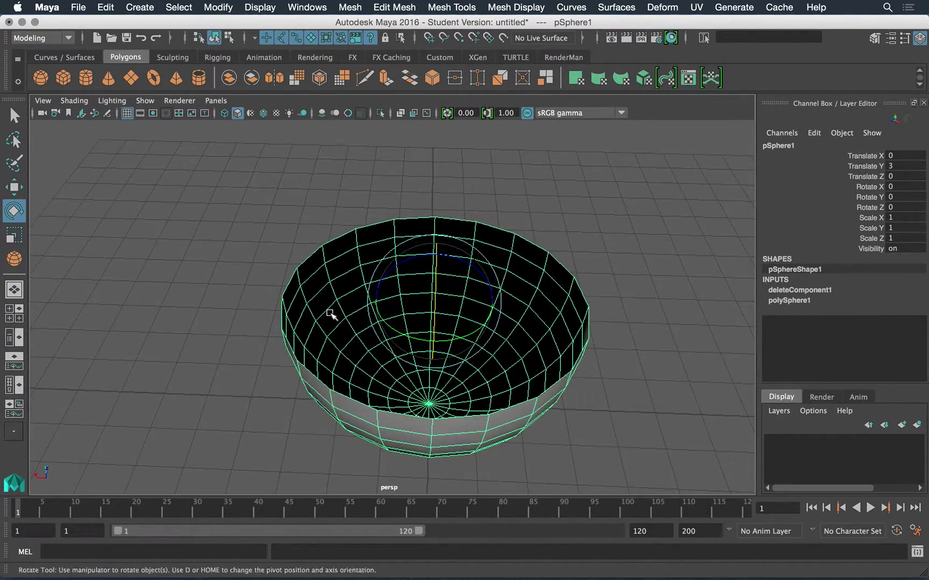
pyautogui.keyDown('alt'); pyautogui.moveTo(336, 317); pyautogui.dragTo(373, 394, button='right'); pyautogui.keyUp('alt')
pyautogui.keyDown('alt'); pyautogui.moveTo(373, 394); pyautogui.dragTo(349, 371); pyautogui.keyUp('alt')
pyautogui.keyDown('alt'); pyautogui.moveTo(349, 371); pyautogui.dragTo(338, 282, button='middle'); pyautogui.keyUp('alt')
pyautogui.keyDown('alt'); pyautogui.moveTo(338, 282); pyautogui.dragTo(418, 389, button='right'); pyautogui.keyUp('alt')
pyautogui.keyDown('alt'); pyautogui.moveTo(419, 389); pyautogui.dragTo(393, 400); pyautogui.keyUp('alt')
pyautogui.keyDown('alt'); pyautogui.moveTo(394, 400); pyautogui.dragTo(419, 322, button='middle'); pyautogui.keyUp('alt')
pyautogui.keyDown('alt'); pyautogui.moveTo(419, 321); pyautogui.dragTo(451, 395, button='right'); pyautogui.keyUp('alt')
pyautogui.keyDown('alt'); pyautogui.moveTo(454, 401); pyautogui.dragTo(379, 272); pyautogui.keyUp('alt')
pyautogui.keyDown('alt'); pyautogui.moveTo(380, 272); pyautogui.dragTo(370, 299, button='middle'); pyautogui.keyUp('alt')
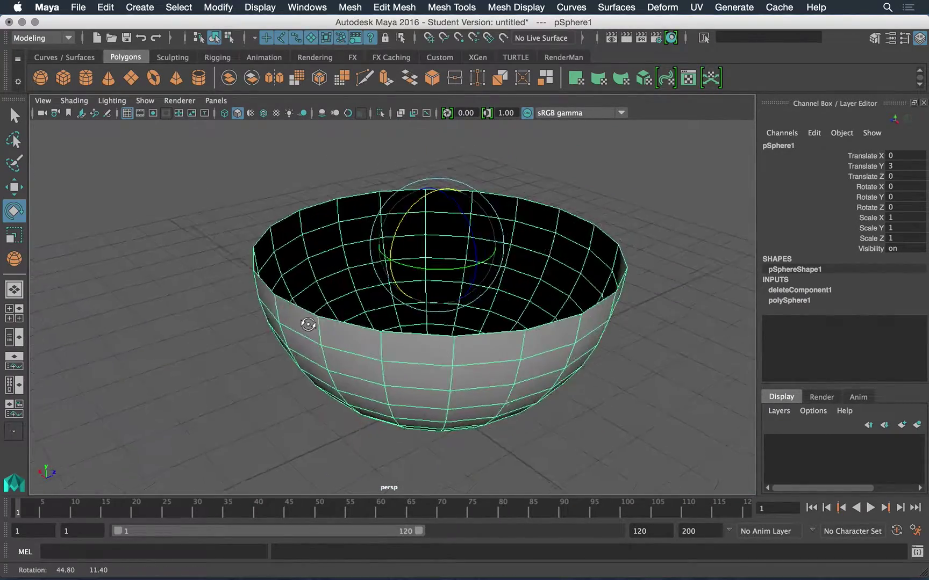
# Step: Delete the half-sphere bowl from the scene
pyautogui.keyDown('alt'); pyautogui.moveTo(331, 340); pyautogui.dragTo(365, 327); pyautogui.keyUp('alt')
pyautogui.keyDown('alt'); pyautogui.moveTo(365, 328); pyautogui.dragTo(257, 263, button='right'); pyautogui.keyUp('alt')
pyautogui.keyDown('alt'); pyautogui.moveTo(256, 263); pyautogui.dragTo(284, 293); pyautogui.keyUp('alt')
pyautogui.keyDown('alt'); pyautogui.moveTo(261, 268); pyautogui.dragTo(474, 385, button='right'); pyautogui.keyUp('alt')
pyautogui.keyDown('alt'); pyautogui.moveTo(474, 386); pyautogui.dragTo(442, 347); pyautogui.keyUp('alt')
pyautogui.press('Delete')
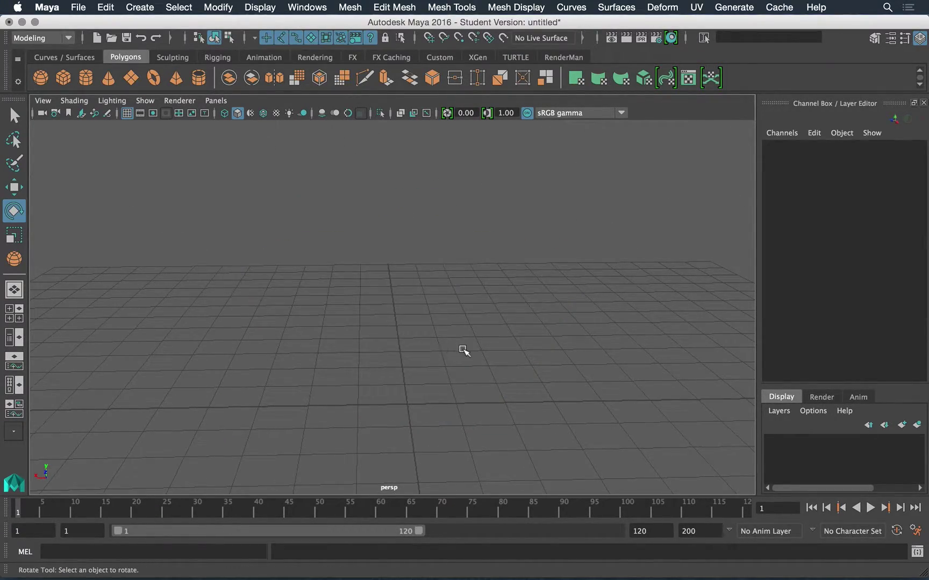
pyautogui.keyDown('alt'); pyautogui.moveTo(503, 379); pyautogui.dragTo(412, 325); pyautogui.keyUp('alt')
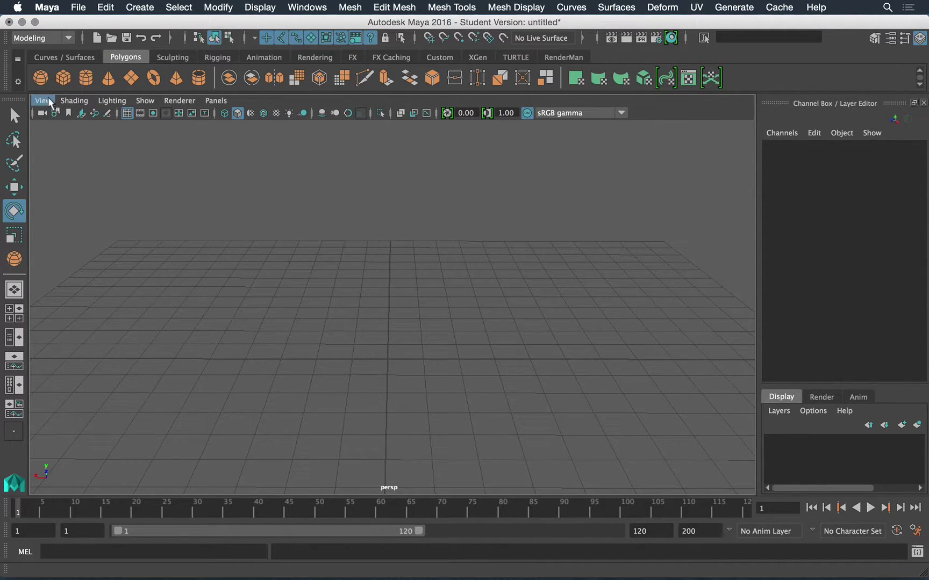
# Step: Create a polygon sphere near the centre of the grid and set its radius to 4
pyautogui.click(40, 78)
pyautogui.moveTo(386, 363); pyautogui.dragTo(557, 372)
pyautogui.keyDown('alt'); pyautogui.moveTo(434, 396); pyautogui.dragTo(450, 344); pyautogui.keyUp('alt')
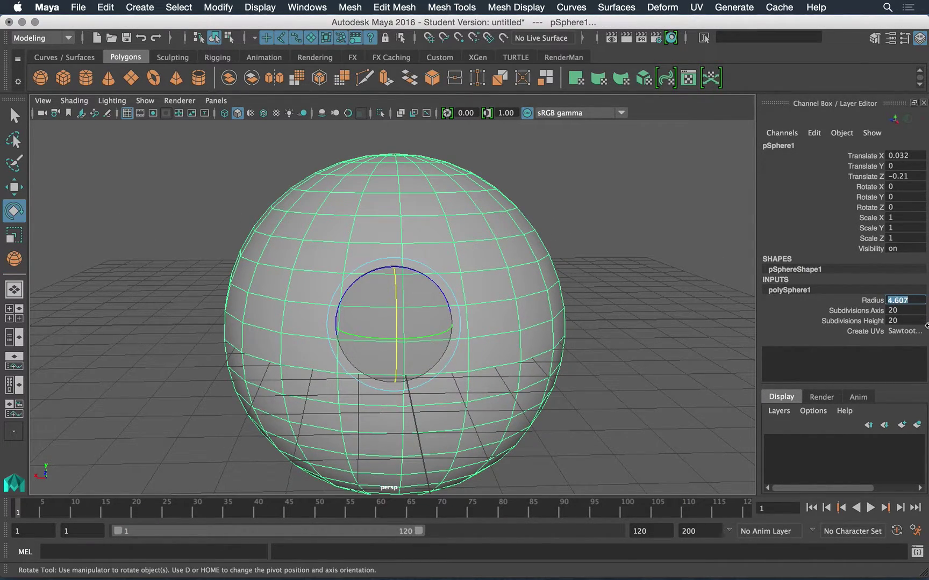
pyautogui.press('Return')
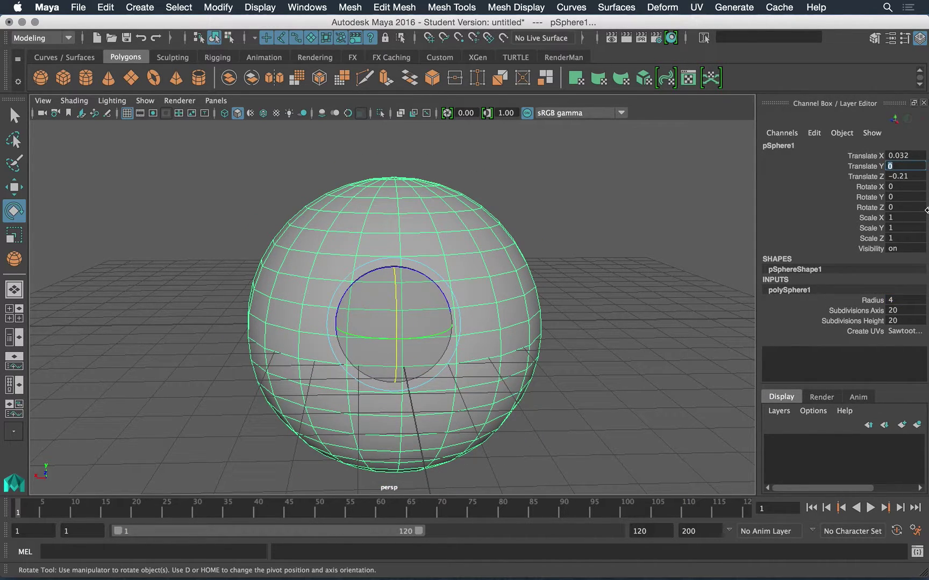
# Step: Raise the sphere onto the grid by setting its Translate Y to 4
pyautogui.write('4')
pyautogui.press('Return')
pyautogui.press('f')
pyautogui.keyDown('alt'); pyautogui.moveTo(373, 234); pyautogui.dragTo(430, 284); pyautogui.keyUp('alt')
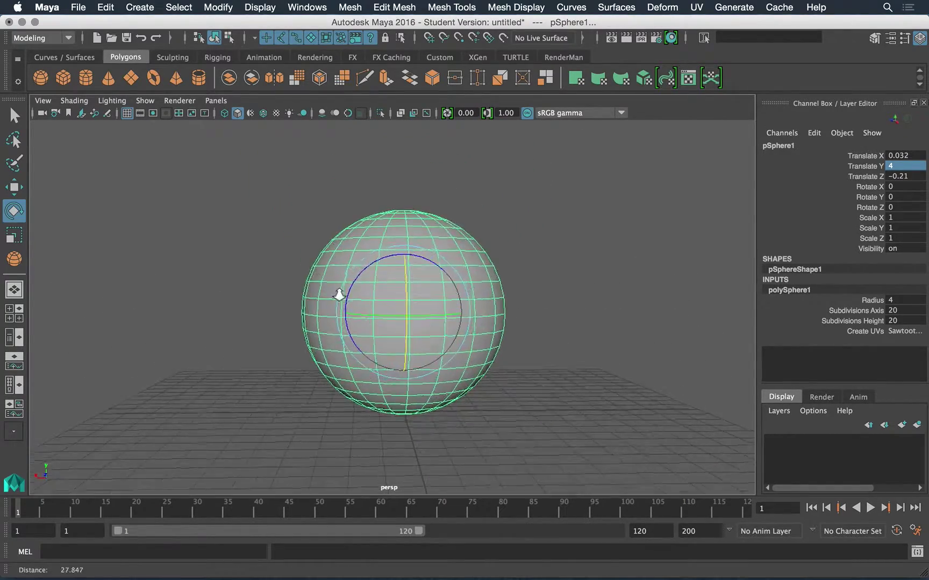
pyautogui.scroll(5, 471, 342)
pyautogui.keyDown('alt'); pyautogui.moveTo(468, 326); pyautogui.dragTo(472, 330); pyautogui.keyUp('alt')
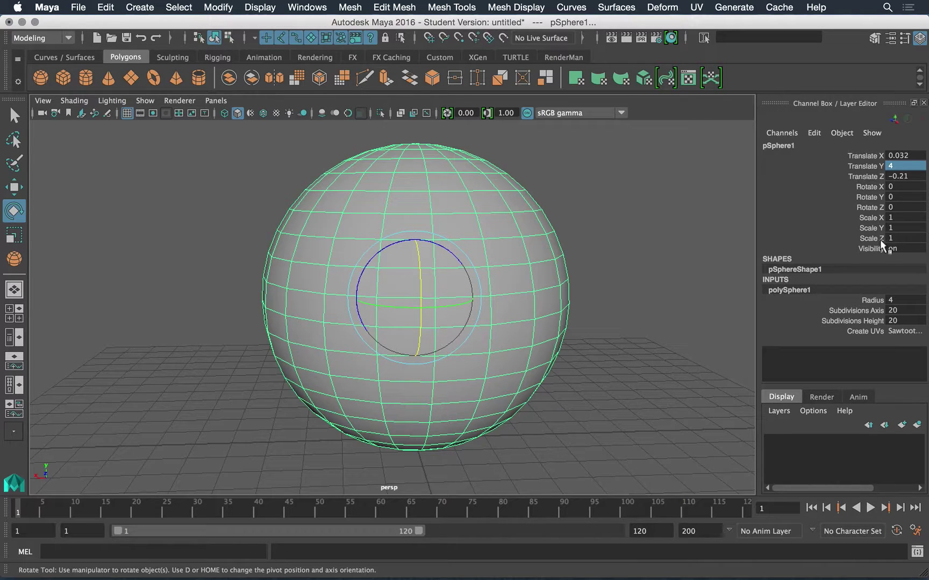
# Step: Examine the density of the sphere's axis and height subdivisions from the side and from above
pyautogui.click(866, 311)
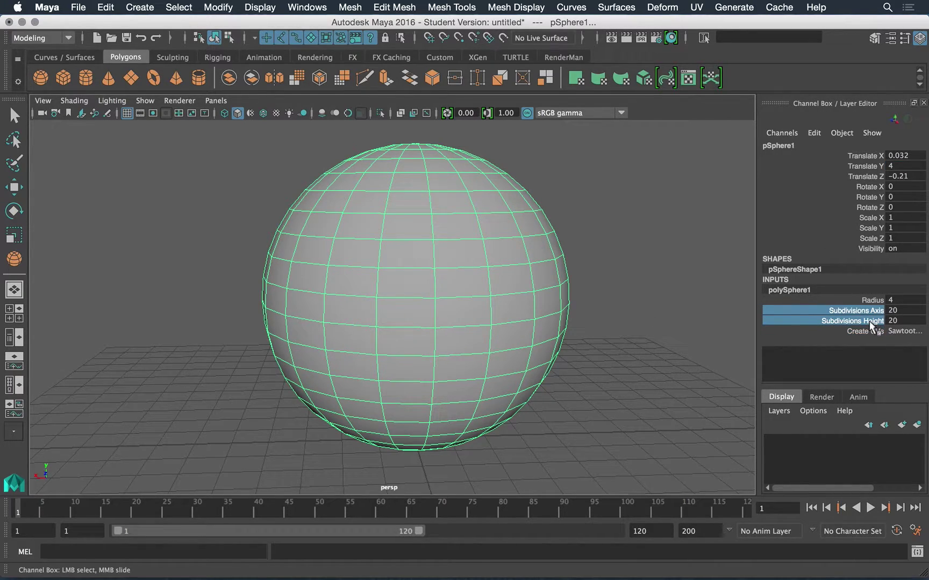
pyautogui.keyDown('alt'); pyautogui.moveTo(577, 328); pyautogui.dragTo(516, 312); pyautogui.keyUp('alt')
pyautogui.scroll(2, 516, 312)
pyautogui.keyDown('alt'); pyautogui.moveTo(516, 312); pyautogui.dragTo(495, 312, button='right'); pyautogui.keyUp('alt')
pyautogui.keyDown('alt'); pyautogui.moveTo(496, 311); pyautogui.dragTo(494, 305); pyautogui.keyUp('alt')
pyautogui.keyDown('alt'); pyautogui.moveTo(494, 305); pyautogui.dragTo(500, 280, button='middle'); pyautogui.keyUp('alt')
pyautogui.keyDown('alt'); pyautogui.moveTo(500, 280); pyautogui.dragTo(511, 290, button='right'); pyautogui.keyUp('alt')
pyautogui.keyDown('alt'); pyautogui.moveTo(511, 290); pyautogui.dragTo(479, 340); pyautogui.keyUp('alt')
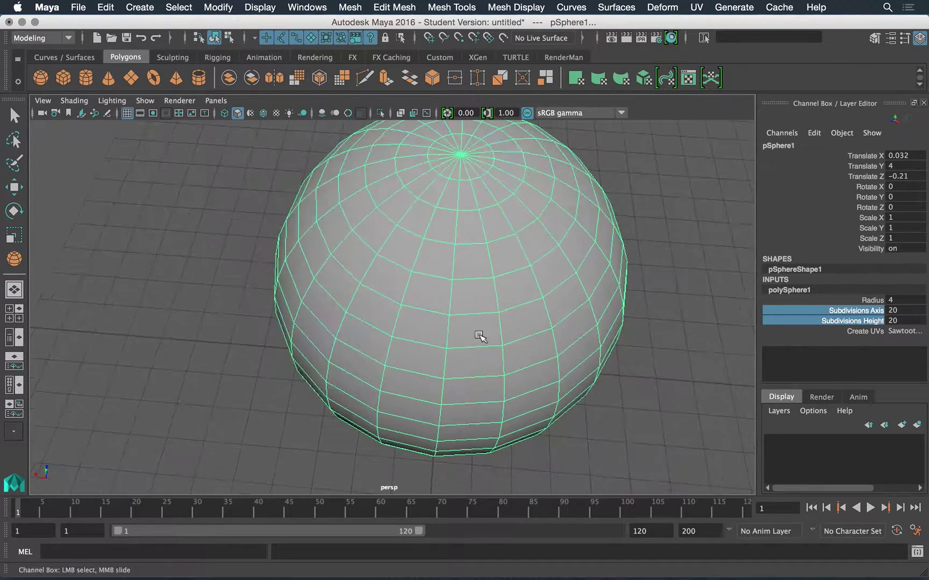
pyautogui.keyDown('alt'); pyautogui.moveTo(479, 340); pyautogui.dragTo(432, 250, button='right'); pyautogui.keyUp('alt')
pyautogui.keyDown('alt'); pyautogui.moveTo(432, 251); pyautogui.dragTo(433, 290); pyautogui.keyUp('alt')
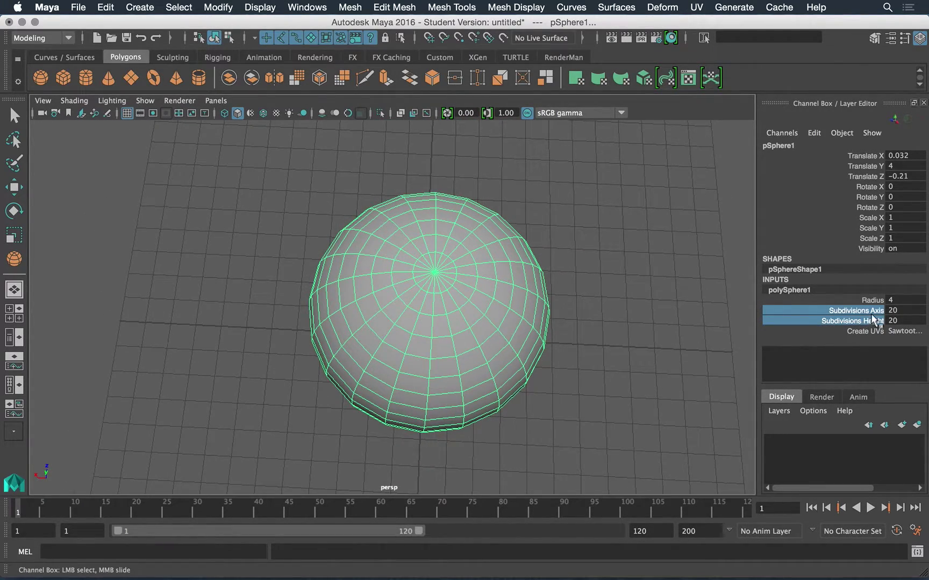
# Step: Set both the axis and height subdivisions of the sphere to 8
pyautogui.click(854, 307)
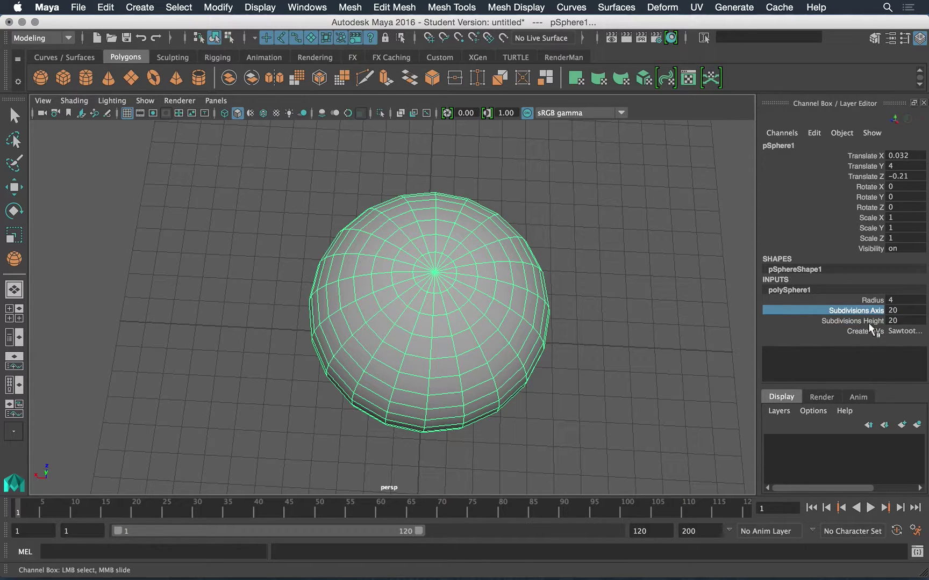
pyautogui.moveTo(868, 322); pyautogui.dragTo(866, 311)
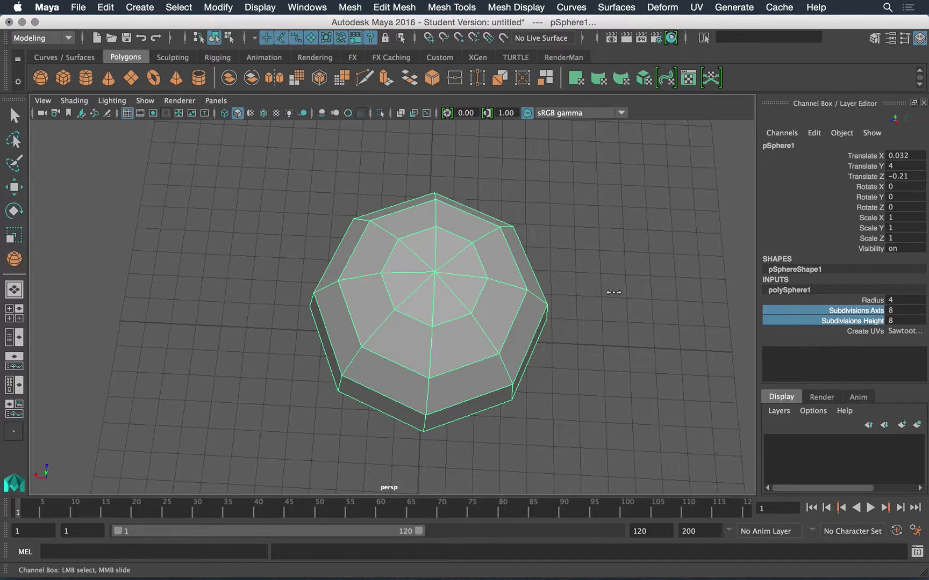
pyautogui.keyDown('alt'); pyautogui.moveTo(493, 365); pyautogui.dragTo(438, 416); pyautogui.keyUp('alt')
pyautogui.keyDown('alt'); pyautogui.moveTo(491, 381); pyautogui.dragTo(396, 328); pyautogui.keyUp('alt')
pyautogui.scroll(3, 436, 360)
pyautogui.keyDown('alt'); pyautogui.moveTo(435, 360); pyautogui.dragTo(349, 296); pyautogui.keyUp('alt')
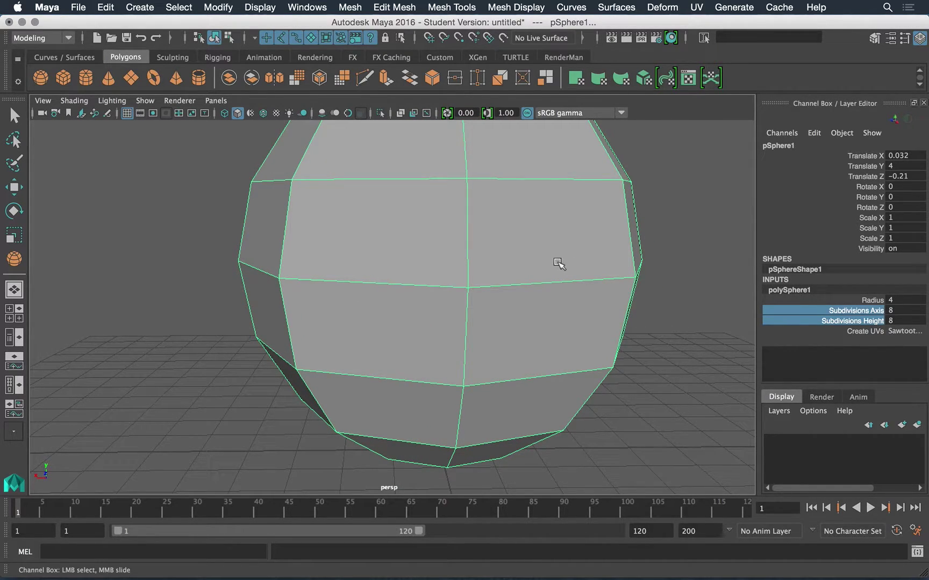
pyautogui.keyDown('alt'); pyautogui.moveTo(416, 295); pyautogui.dragTo(364, 317); pyautogui.keyUp('alt')
# Step: Set both the axis and height subdivisions of the sphere to 10
pyautogui.moveTo(592, 294); pyautogui.dragTo(599, 295, button='middle')
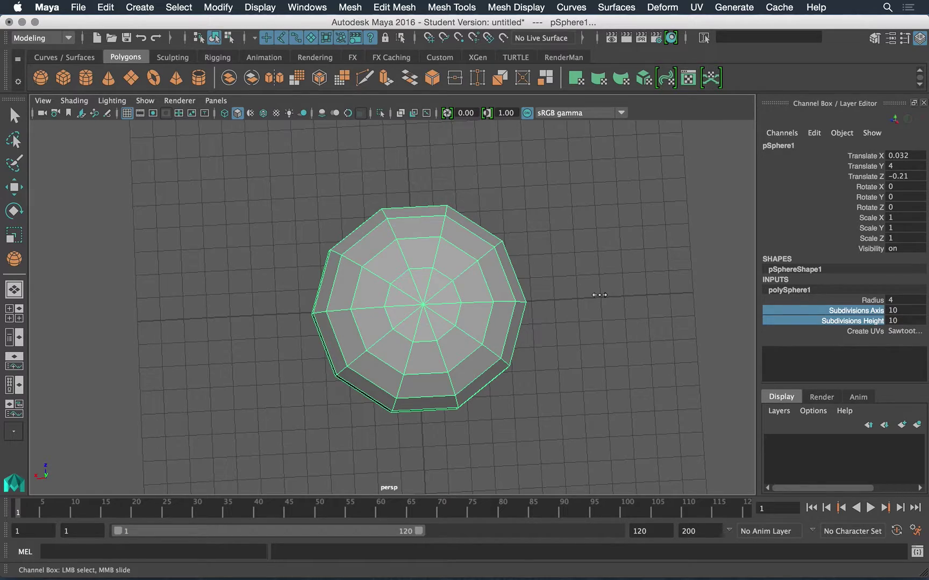
pyautogui.keyDown('alt'); pyautogui.moveTo(420, 398); pyautogui.dragTo(439, 315); pyautogui.keyUp('alt')
pyautogui.keyDown('alt'); pyautogui.moveTo(439, 315); pyautogui.dragTo(484, 290, button='right'); pyautogui.keyUp('alt')
pyautogui.keyDown('alt'); pyautogui.moveTo(485, 290); pyautogui.dragTo(492, 315, button='middle'); pyautogui.keyUp('alt')
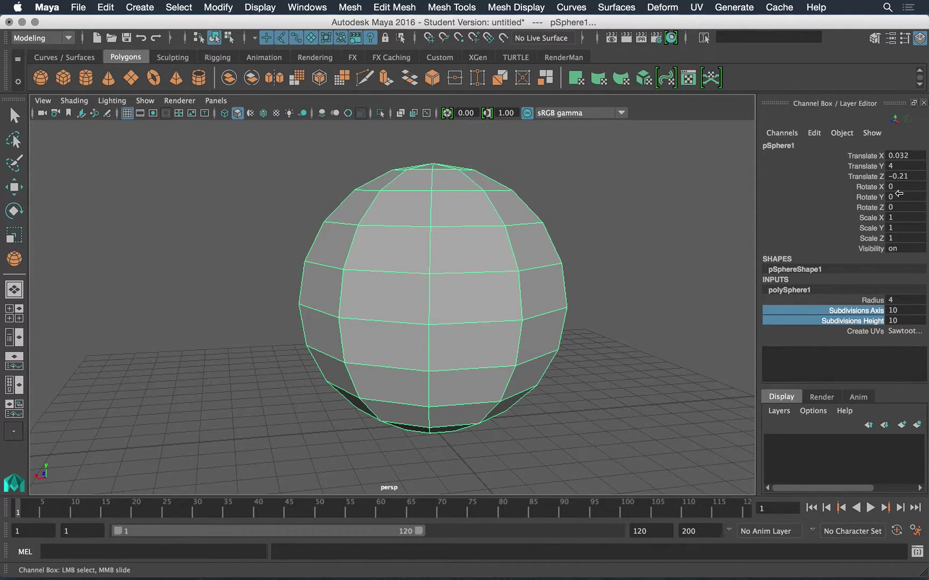
# Step: Delete all faces in the sphere's upper half, leaving an open bowl
pyautogui.click(874, 168)
pyautogui.click(588, 394)
pyautogui.keyDown('alt'); pyautogui.moveTo(637, 400); pyautogui.dragTo(618, 414); pyautogui.keyUp('alt')
pyautogui.click(423, 344)
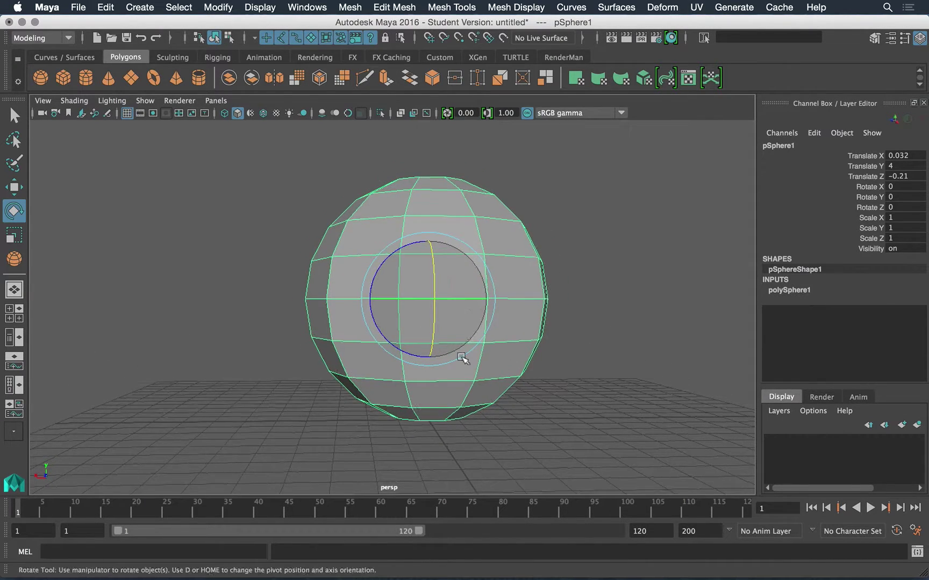
pyautogui.moveTo(508, 270); pyautogui.dragTo(509, 263, button='right')
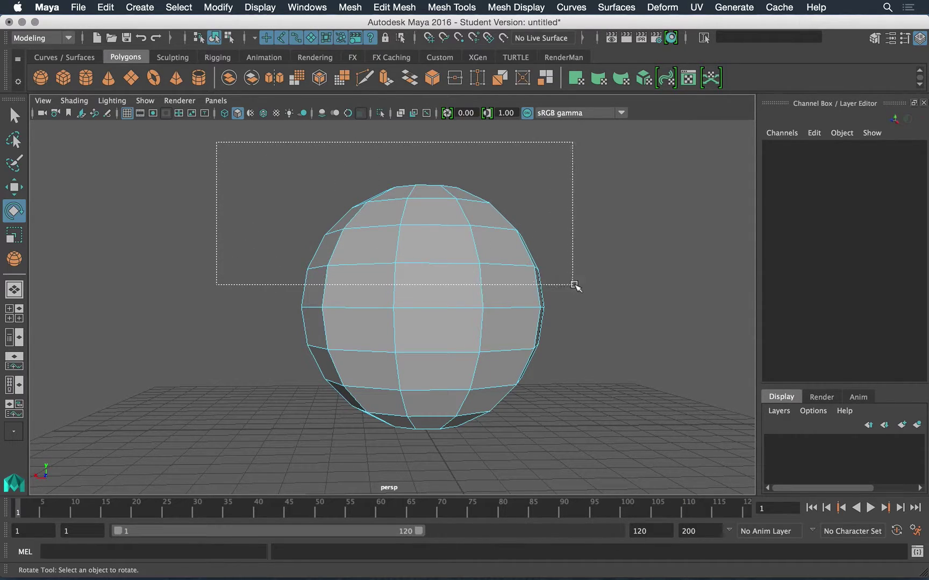
pyautogui.moveTo(572, 284); pyautogui.dragTo(580, 286)
pyautogui.keyDown('alt'); pyautogui.moveTo(438, 331); pyautogui.dragTo(491, 350); pyautogui.keyUp('alt')
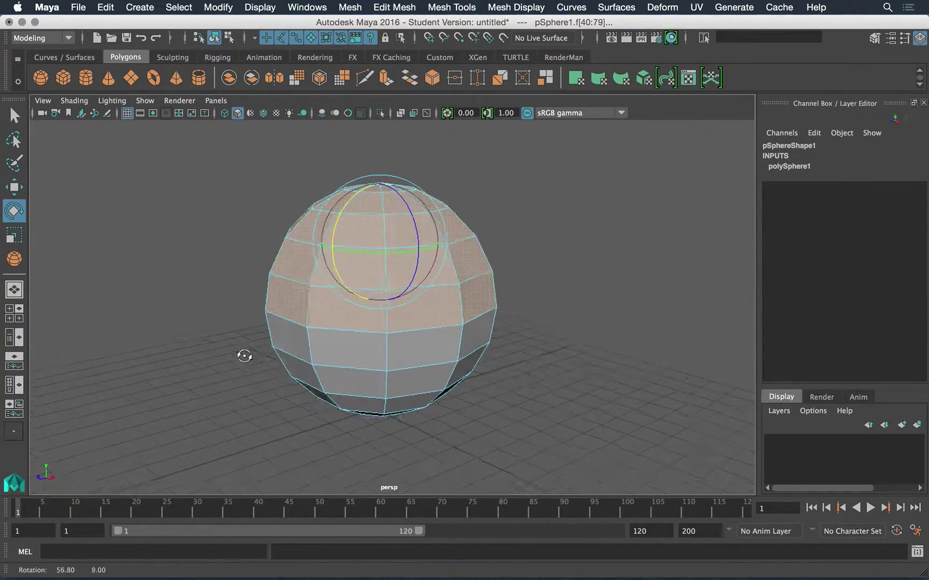
pyautogui.press('Delete')
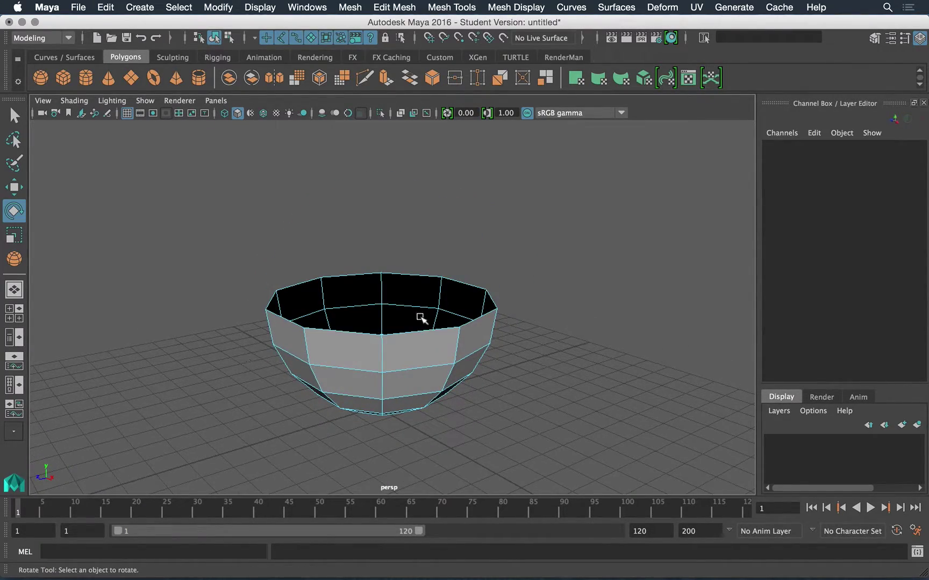
# Step: Return to object mode and select the whole half-sphere bowl
pyautogui.keyDown('alt'); pyautogui.moveTo(430, 331); pyautogui.dragTo(400, 350); pyautogui.keyUp('alt')
pyautogui.keyDown('alt'); pyautogui.moveTo(400, 351); pyautogui.dragTo(466, 384, button='right'); pyautogui.keyUp('alt')
pyautogui.keyDown('alt'); pyautogui.moveTo(466, 384); pyautogui.dragTo(424, 402); pyautogui.keyUp('alt')
pyautogui.keyDown('alt'); pyautogui.moveTo(424, 402); pyautogui.dragTo(424, 406, button='middle'); pyautogui.keyUp('alt')
pyautogui.keyDown('alt'); pyautogui.moveTo(425, 406); pyautogui.dragTo(454, 423); pyautogui.keyUp('alt')
pyautogui.keyDown('alt'); pyautogui.moveTo(454, 423); pyautogui.dragTo(427, 371, button='right'); pyautogui.keyUp('alt')
pyautogui.keyDown('alt'); pyautogui.moveTo(427, 370); pyautogui.dragTo(404, 264); pyautogui.keyUp('alt')
pyautogui.moveTo(407, 225); pyautogui.dragTo(406, 260, button='right')
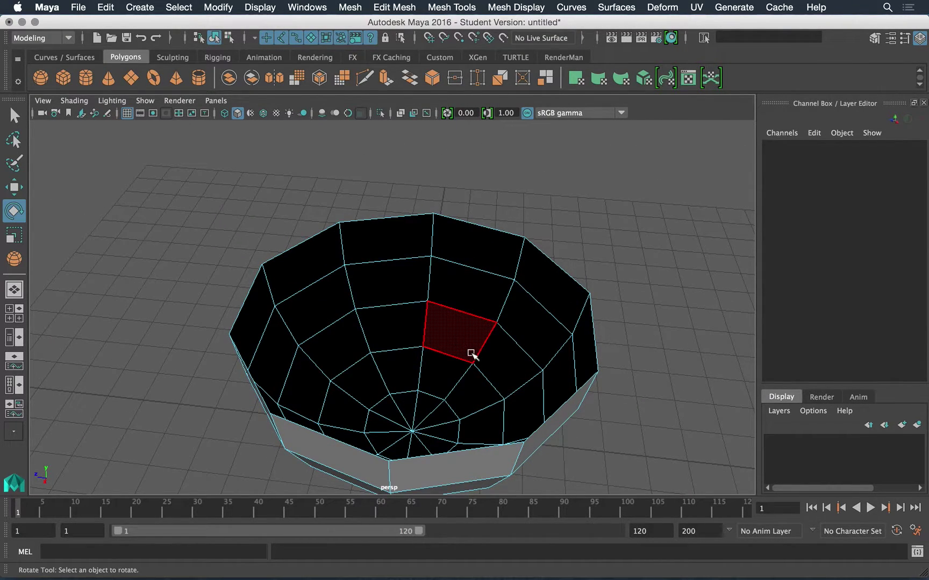
pyautogui.rightClick(419, 338)
pyautogui.moveTo(416, 206); pyautogui.dragTo(470, 207, button='right')
pyautogui.keyDown('alt'); pyautogui.moveTo(418, 430); pyautogui.dragTo(409, 400); pyautogui.keyUp('alt')
pyautogui.click(421, 406)
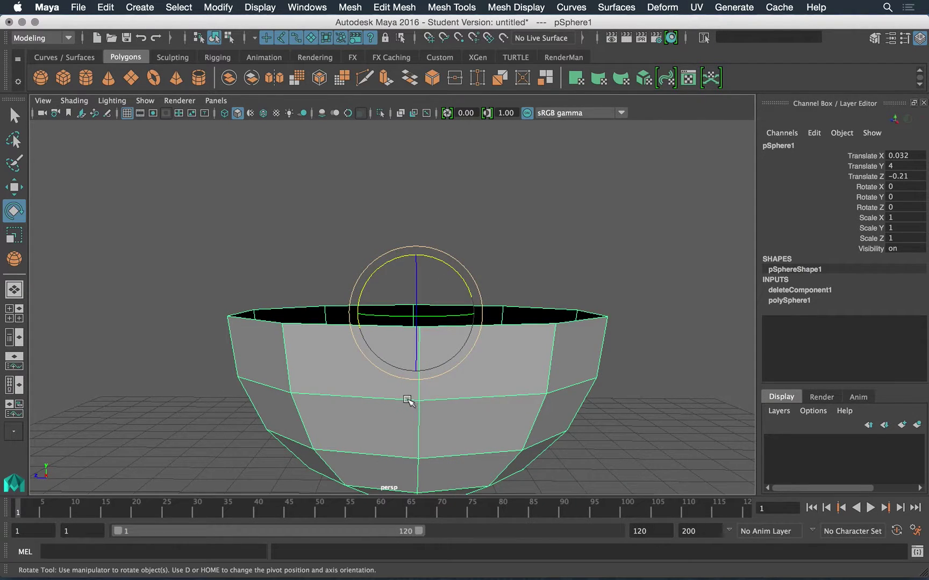
# Step: Turn on the smooth mesh preview for the bowl
pyautogui.keyDown('alt'); pyautogui.moveTo(403, 317); pyautogui.dragTo(406, 275, button='middle'); pyautogui.keyUp('alt')
pyautogui.keyDown('alt'); pyautogui.moveTo(407, 276); pyautogui.dragTo(410, 293); pyautogui.keyUp('alt')
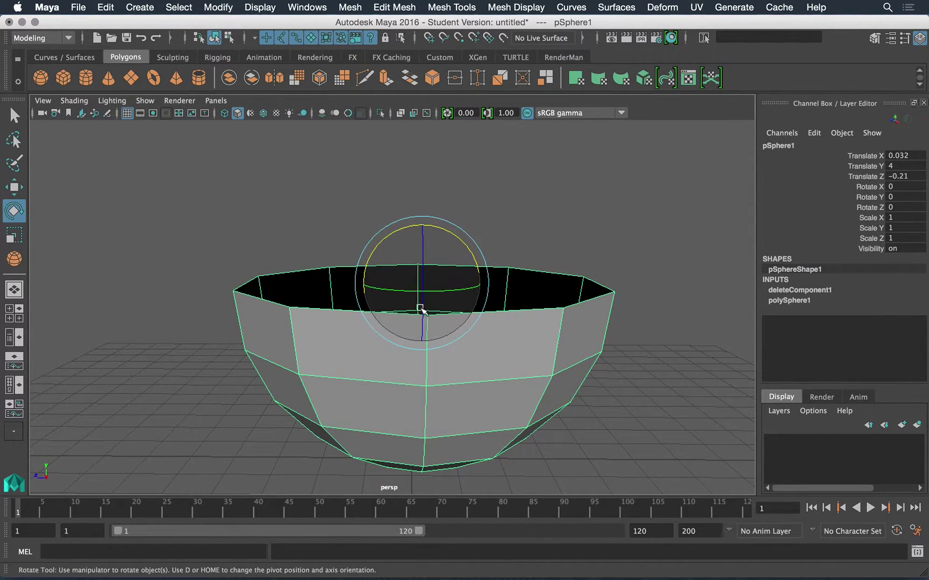
pyautogui.press('1')
pyautogui.press('3')
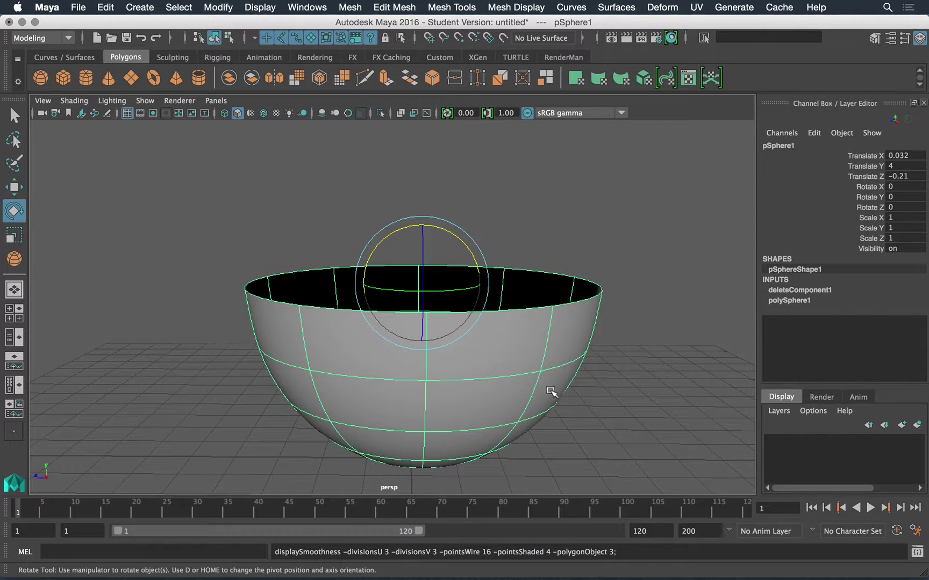
# Step: Examine the smoothed bowl from around its sides and inside, closing in on the centre of its base
pyautogui.click(618, 412)
pyautogui.keyDown('alt'); pyautogui.moveTo(608, 405); pyautogui.dragTo(578, 406); pyautogui.keyUp('alt')
pyautogui.keyDown('alt'); pyautogui.moveTo(578, 406); pyautogui.dragTo(342, 344, button='right'); pyautogui.keyUp('alt')
pyautogui.keyDown('alt'); pyautogui.moveTo(342, 344); pyautogui.dragTo(422, 401); pyautogui.keyUp('alt')
pyautogui.keyDown('alt'); pyautogui.moveTo(422, 401); pyautogui.dragTo(431, 398, button='right'); pyautogui.keyUp('alt')
pyautogui.keyDown('alt'); pyautogui.moveTo(431, 399); pyautogui.dragTo(419, 382); pyautogui.keyUp('alt')
pyautogui.moveTo(418, 382)
pyautogui.keyDown('alt'); pyautogui.mouseDown(button='middle')
pyautogui.moveTo(410, 402)
pyautogui.moveTo(406, 394)
pyautogui.mouseUp(button='middle'); pyautogui.keyUp('alt')
pyautogui.click(433, 402)
pyautogui.keyDown('alt'); pyautogui.moveTo(452, 381); pyautogui.dragTo(438, 394); pyautogui.keyUp('alt')
pyautogui.keyDown('alt'); pyautogui.moveTo(437, 395); pyautogui.dragTo(442, 398, button='right'); pyautogui.keyUp('alt')
pyautogui.keyDown('alt'); pyautogui.moveTo(442, 397); pyautogui.dragTo(434, 436); pyautogui.keyUp('alt')
pyautogui.keyDown('alt'); pyautogui.moveTo(379, 381); pyautogui.dragTo(420, 388, button='right'); pyautogui.keyUp('alt')
pyautogui.keyDown('alt'); pyautogui.moveTo(421, 388); pyautogui.dragTo(419, 409); pyautogui.keyUp('alt')
pyautogui.keyDown('alt'); pyautogui.moveTo(367, 389); pyautogui.dragTo(445, 391, button='right'); pyautogui.keyUp('alt')
pyautogui.keyDown('alt'); pyautogui.moveTo(340, 296); pyautogui.dragTo(428, 361); pyautogui.keyUp('alt')
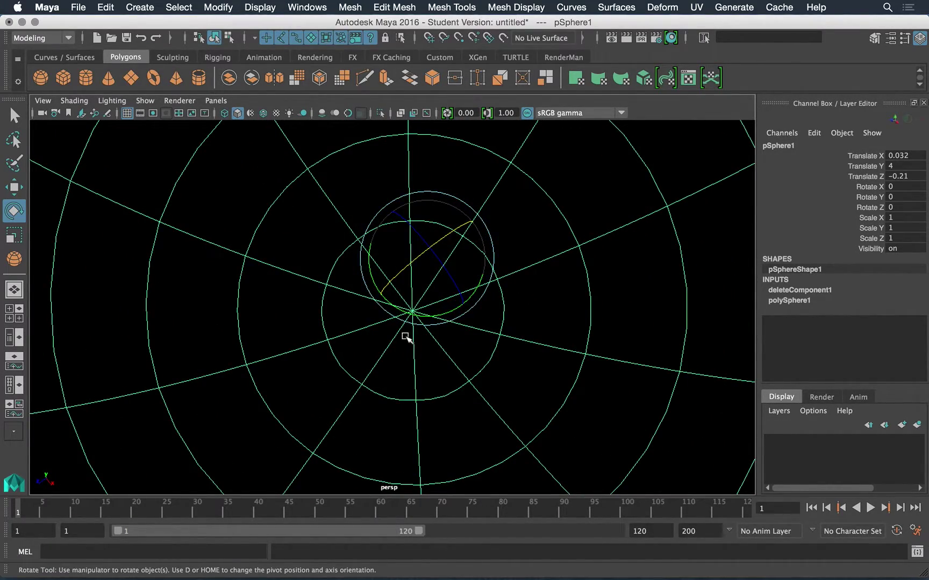
# Step: Activate the Move tool and examine the pole where the edges converge at the bowl's base, from inside and underneath
pyautogui.press('w')
pyautogui.moveTo(348, 293)
pyautogui.keyDown('alt'); pyautogui.mouseDown(button='right')
pyautogui.moveTo(398, 334)
pyautogui.moveTo(499, 387)
pyautogui.mouseUp(button='right'); pyautogui.keyUp('alt')
pyautogui.moveTo(370, 313)
pyautogui.keyDown('alt'); pyautogui.mouseDown(button='right')
pyautogui.moveTo(500, 383)
pyautogui.moveTo(447, 365)
pyautogui.mouseUp(button='right'); pyautogui.keyUp('alt')
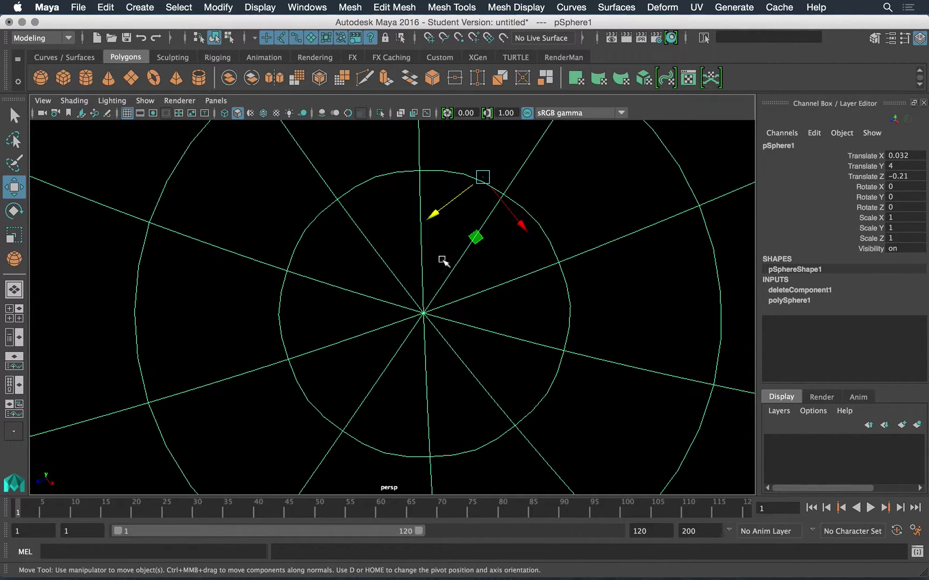
pyautogui.keyDown('alt'); pyautogui.moveTo(407, 354); pyautogui.dragTo(429, 401); pyautogui.keyUp('alt')
pyautogui.keyDown('alt'); pyautogui.moveTo(494, 398); pyautogui.dragTo(440, 421, button='right'); pyautogui.keyUp('alt')
pyautogui.keyDown('alt'); pyautogui.moveTo(440, 420); pyautogui.dragTo(415, 387); pyautogui.keyUp('alt')
pyautogui.keyDown('alt'); pyautogui.moveTo(415, 386); pyautogui.dragTo(412, 385, button='middle'); pyautogui.keyUp('alt')
pyautogui.keyDown('alt'); pyautogui.moveTo(412, 386); pyautogui.dragTo(385, 353); pyautogui.keyUp('alt')
pyautogui.keyDown('alt'); pyautogui.moveTo(386, 353); pyautogui.dragTo(427, 409, button='right'); pyautogui.keyUp('alt')
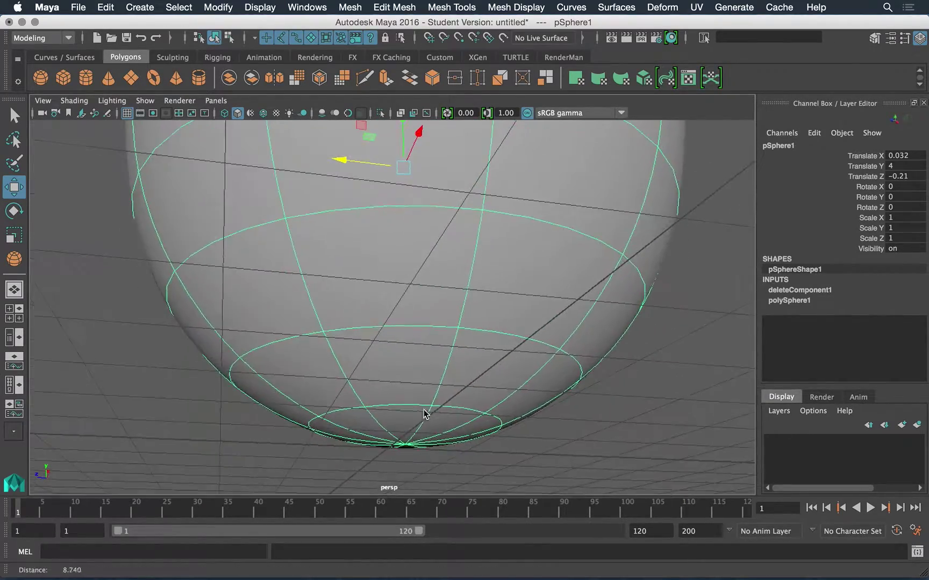
pyautogui.keyDown('alt'); pyautogui.moveTo(427, 408); pyautogui.dragTo(427, 338); pyautogui.keyUp('alt')
pyautogui.keyDown('alt'); pyautogui.moveTo(427, 339); pyautogui.dragTo(411, 367, button='right'); pyautogui.keyUp('alt')
pyautogui.keyDown('alt'); pyautogui.moveTo(411, 367); pyautogui.dragTo(445, 329); pyautogui.keyUp('alt')
# Step: Compare the underside of the bowl smoothed and unsmoothed, finishing with the smooth preview off
pyautogui.press('1')
pyautogui.press('3')
pyautogui.press('1')
pyautogui.press('3')
pyautogui.press('1')
pyautogui.press('3')
pyautogui.press('1')
pyautogui.keyDown('alt'); pyautogui.moveTo(342, 365); pyautogui.dragTo(420, 311); pyautogui.keyUp('alt')
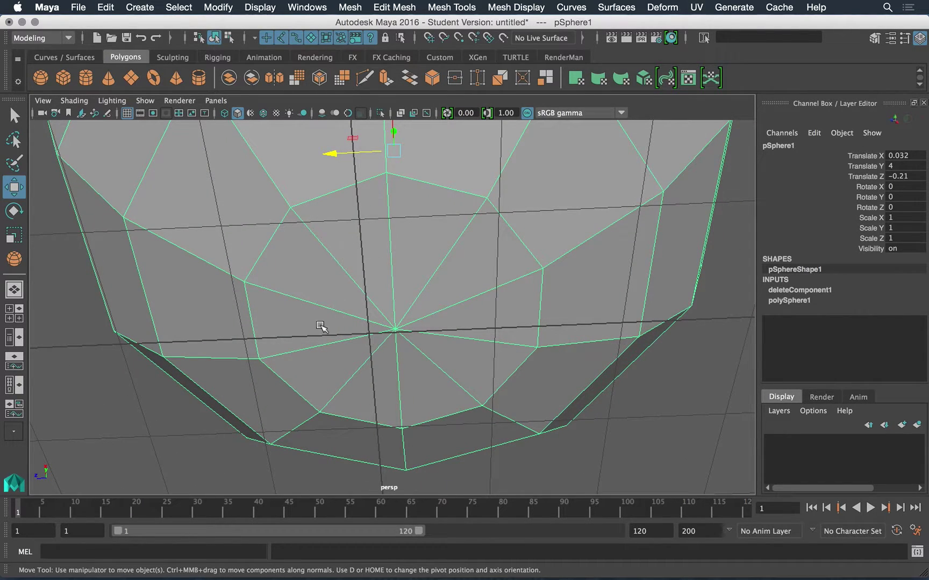
# Step: Switch the bowl to edge selection and pick individual edges radiating from the centre of its base
pyautogui.moveTo(451, 258); pyautogui.dragTo(454, 189, button='right')
pyautogui.keyDown('alt'); pyautogui.moveTo(340, 473); pyautogui.dragTo(331, 518); pyautogui.keyUp('alt')
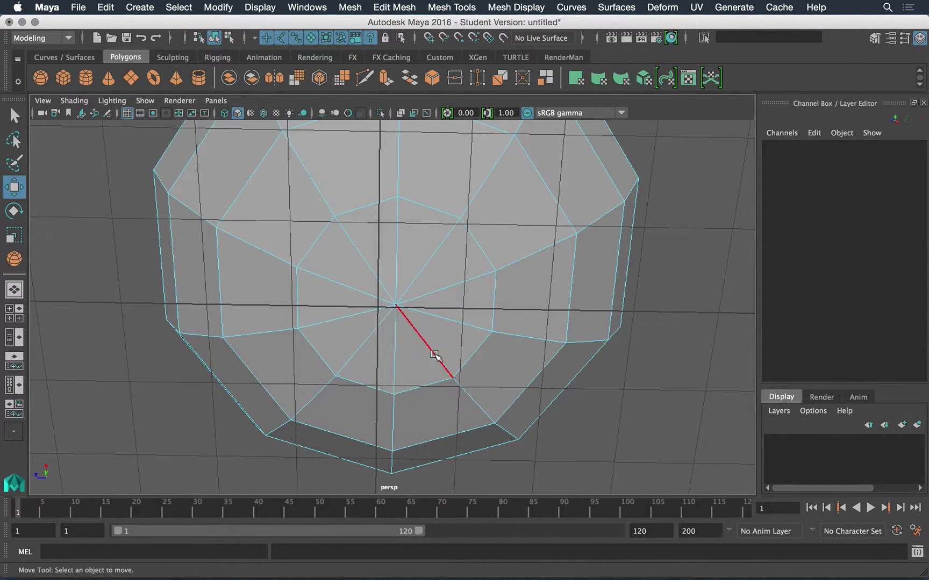
pyautogui.click(371, 258)
pyautogui.keyDown('alt'); pyautogui.moveTo(415, 249); pyautogui.dragTo(378, 326); pyautogui.keyUp('alt')
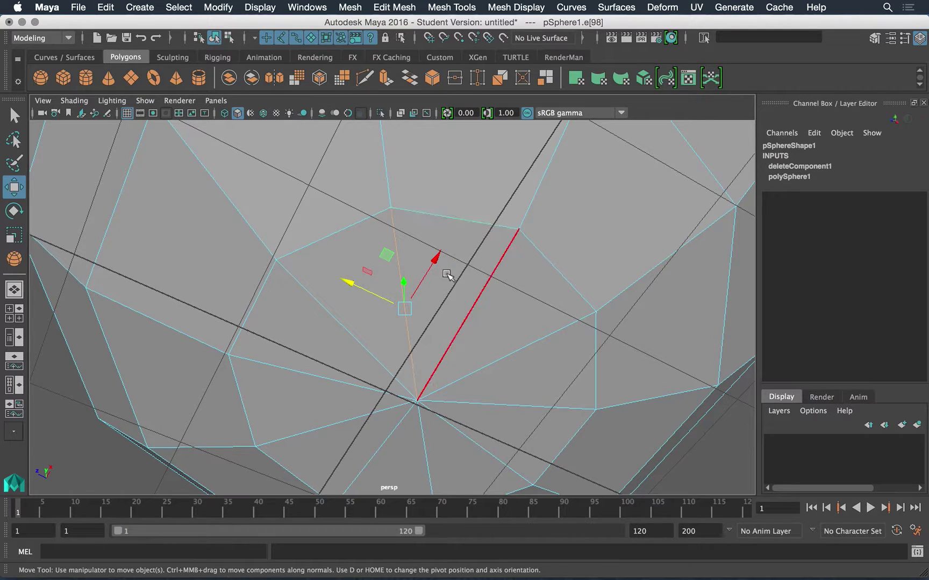
pyautogui.keyDown('alt'); pyautogui.moveTo(400, 403); pyautogui.dragTo(353, 325); pyautogui.keyUp('alt')
pyautogui.click(338, 310)
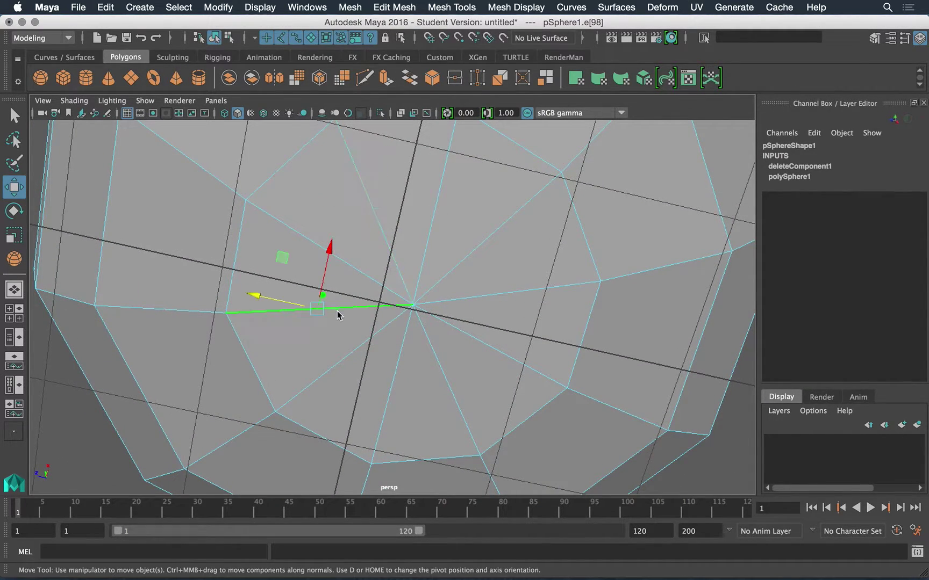
pyautogui.click(378, 383)
# Step: Delete every second edge radiating from the base's centre, merging pairs of triangles into four-sided faces
pyautogui.click(495, 360)
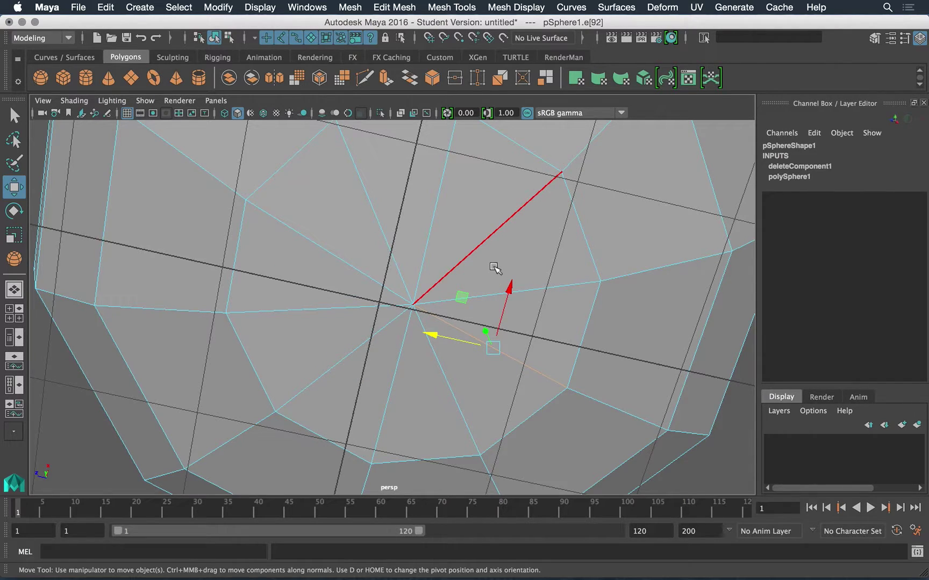
pyautogui.keyDown('shift'); pyautogui.click(402, 410); pyautogui.keyUp('shift')
pyautogui.keyDown('shift'); pyautogui.click(341, 317); pyautogui.keyUp('shift')
pyautogui.keyDown('shift'); pyautogui.click(379, 237); pyautogui.keyUp('shift')
pyautogui.keyDown('shift'); pyautogui.click(465, 243); pyautogui.keyUp('shift')
pyautogui.keyDown('alt'); pyautogui.moveTo(481, 244); pyautogui.dragTo(431, 265); pyautogui.keyUp('alt')
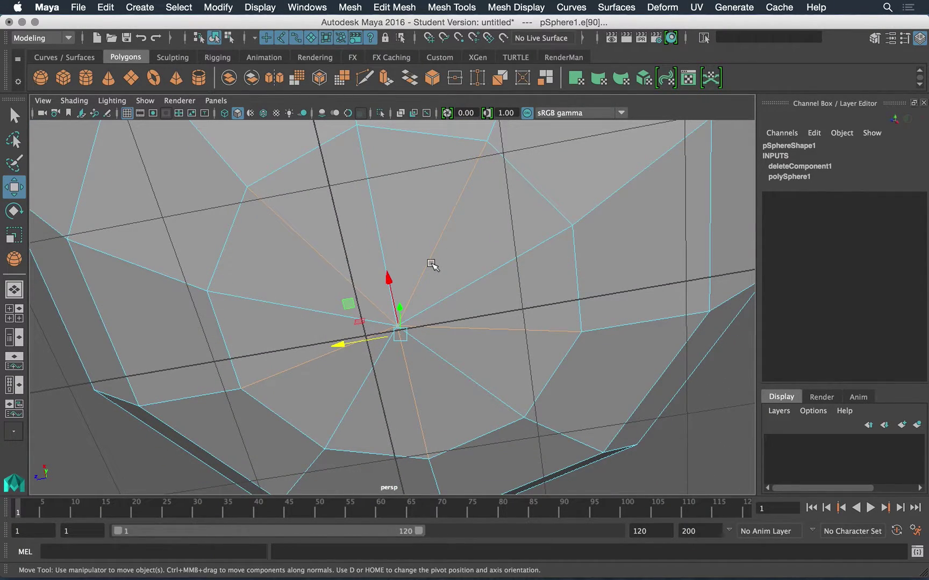
pyautogui.press('Delete')
# Step: Check the merged four-sided faces around the base's centre by selecting them one at a time in face mode
pyautogui.keyDown('alt'); pyautogui.moveTo(433, 265); pyautogui.dragTo(384, 259, button='right'); pyautogui.keyUp('alt')
pyautogui.click(400, 356)
pyautogui.keyDown('alt'); pyautogui.moveTo(419, 376); pyautogui.dragTo(365, 343); pyautogui.keyUp('alt')
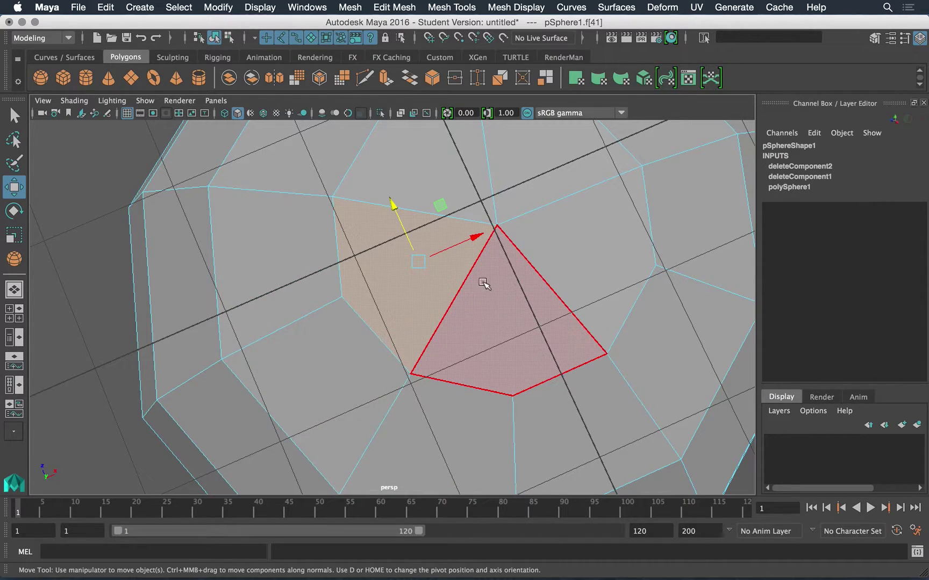
pyautogui.keyDown('alt'); pyautogui.moveTo(475, 309); pyautogui.dragTo(472, 344); pyautogui.keyUp('alt')
pyautogui.click(447, 220)
pyautogui.keyDown('alt'); pyautogui.moveTo(578, 280); pyautogui.dragTo(493, 255, button='right'); pyautogui.keyUp('alt')
pyautogui.keyDown('alt'); pyautogui.moveTo(493, 255); pyautogui.dragTo(504, 267); pyautogui.keyUp('alt')
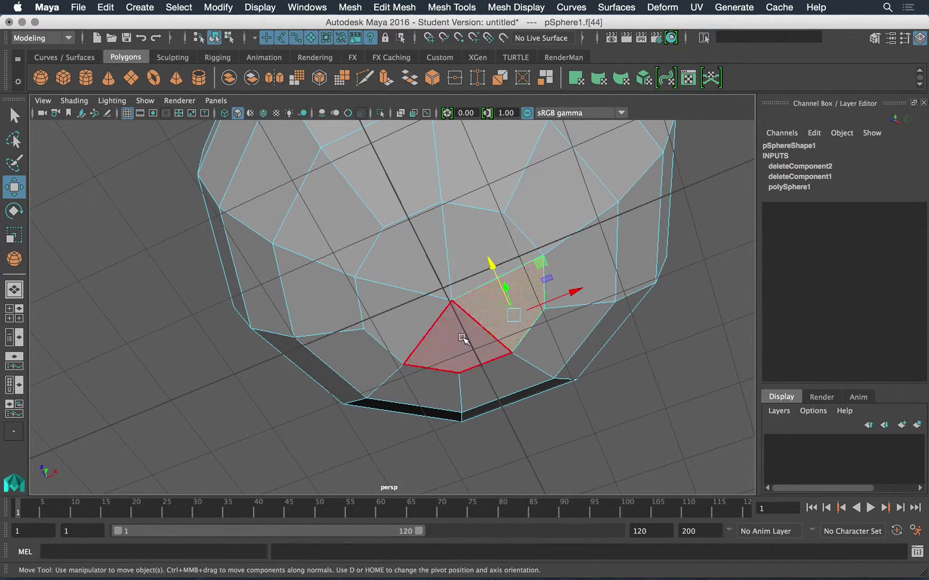
pyautogui.keyDown('alt'); pyautogui.moveTo(436, 353); pyautogui.dragTo(437, 313); pyautogui.keyUp('alt')
pyautogui.keyDown('alt'); pyautogui.moveTo(437, 312); pyautogui.dragTo(498, 383, button='right'); pyautogui.keyUp('alt')
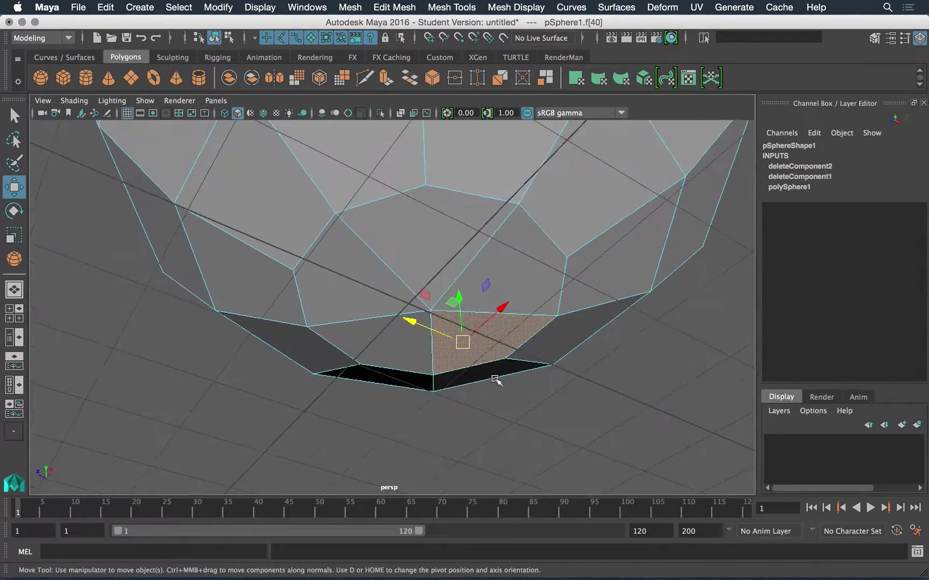
# Step: Examine the bowl's underside, outer wall and open rim from several angles
pyautogui.keyDown('alt'); pyautogui.moveTo(498, 384); pyautogui.dragTo(468, 387); pyautogui.keyUp('alt')
pyautogui.keyDown('alt'); pyautogui.moveTo(468, 387); pyautogui.dragTo(463, 355, button='middle'); pyautogui.keyUp('alt')
pyautogui.keyDown('alt'); pyautogui.moveTo(463, 355); pyautogui.dragTo(449, 354); pyautogui.keyUp('alt')
pyautogui.keyDown('alt'); pyautogui.moveTo(394, 311); pyautogui.dragTo(383, 290); pyautogui.keyUp('alt')
pyautogui.keyDown('alt'); pyautogui.moveTo(383, 292); pyautogui.dragTo(369, 338, button='middle'); pyautogui.keyUp('alt')
pyautogui.keyDown('alt'); pyautogui.moveTo(369, 339); pyautogui.dragTo(527, 413, button='right'); pyautogui.keyUp('alt')
pyautogui.keyDown('alt'); pyautogui.moveTo(473, 395); pyautogui.dragTo(395, 344); pyautogui.keyUp('alt')
pyautogui.keyDown('alt'); pyautogui.moveTo(394, 344); pyautogui.dragTo(427, 364, button='middle'); pyautogui.keyUp('alt')
pyautogui.keyDown('alt'); pyautogui.moveTo(427, 364); pyautogui.dragTo(448, 357); pyautogui.keyUp('alt')
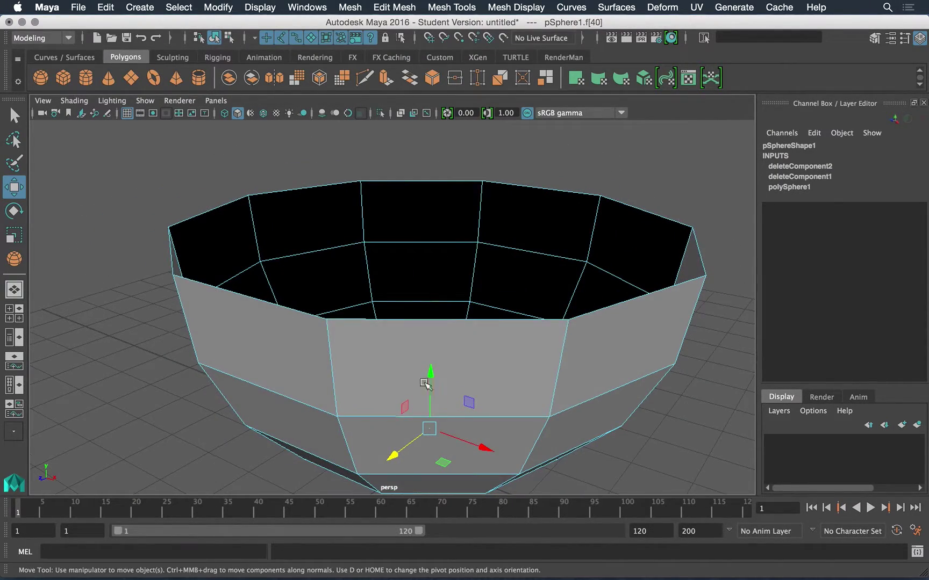
# Step: Switch the bowl to edge selection with its open rim in close view
pyautogui.keyDown('alt'); pyautogui.moveTo(315, 238); pyautogui.dragTo(344, 251); pyautogui.keyUp('alt')
pyautogui.keyDown('alt'); pyautogui.moveTo(280, 252); pyautogui.dragTo(305, 261, button='right'); pyautogui.keyUp('alt')
pyautogui.rightClick(315, 230)
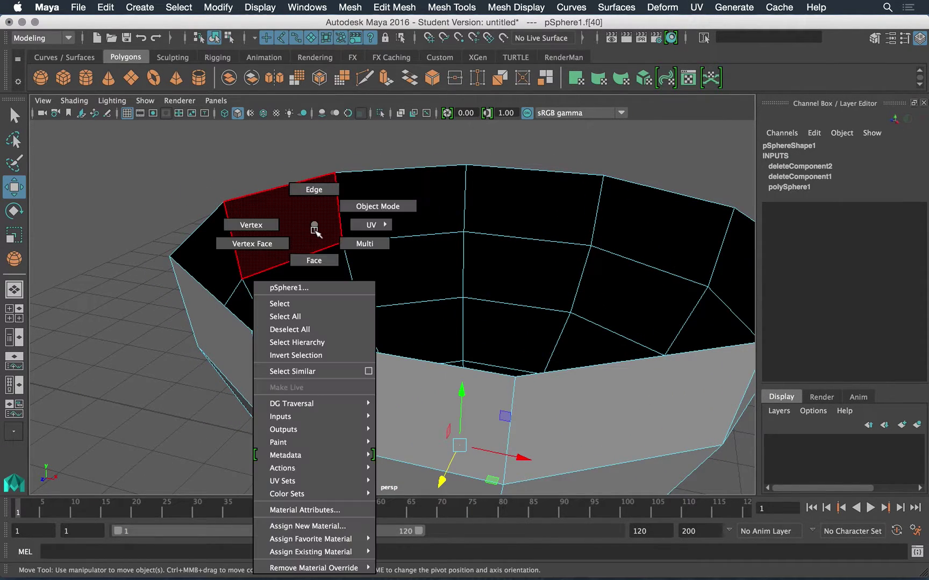
pyautogui.click(312, 190)
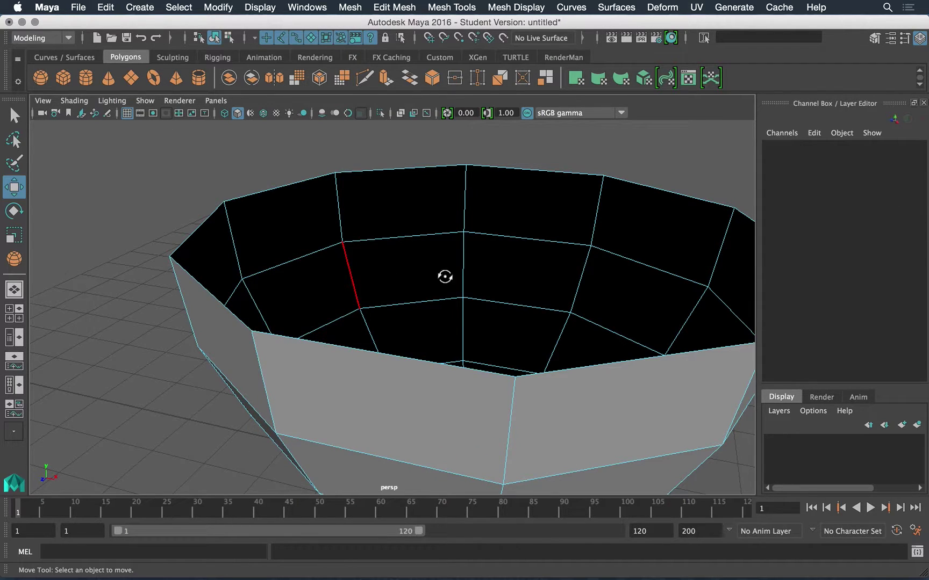
# Step: Select the complete edge loop around the bowl's open rim
pyautogui.keyDown('alt'); pyautogui.moveTo(446, 275); pyautogui.dragTo(372, 279); pyautogui.keyUp('alt')
pyautogui.keyDown('alt'); pyautogui.moveTo(372, 278); pyautogui.dragTo(348, 272, button='right'); pyautogui.keyUp('alt')
pyautogui.keyDown('alt'); pyautogui.moveTo(321, 214); pyautogui.dragTo(314, 230); pyautogui.keyUp('alt')
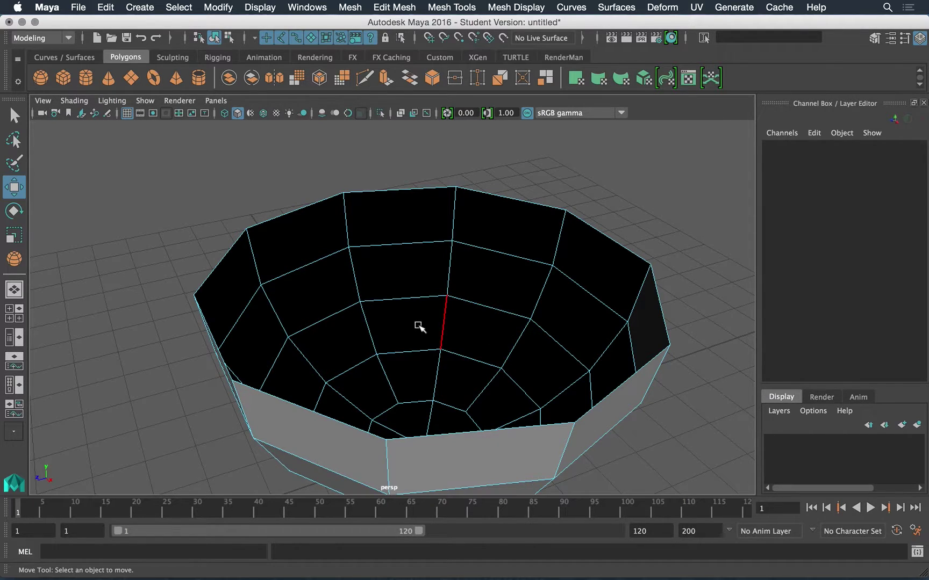
pyautogui.keyDown('alt'); pyautogui.moveTo(308, 321); pyautogui.dragTo(334, 308); pyautogui.keyUp('alt')
pyautogui.keyDown('alt'); pyautogui.moveTo(321, 310); pyautogui.dragTo(324, 302, button='middle'); pyautogui.keyUp('alt')
pyautogui.scroll(2, 324, 303)
pyautogui.moveTo(325, 305)
pyautogui.keyDown('alt'); pyautogui.mouseDown()
pyautogui.moveTo(333, 355)
pyautogui.moveTo(333, 296)
pyautogui.moveTo(323, 294)
pyautogui.mouseUp(); pyautogui.keyUp('alt')
pyautogui.click(243, 263)
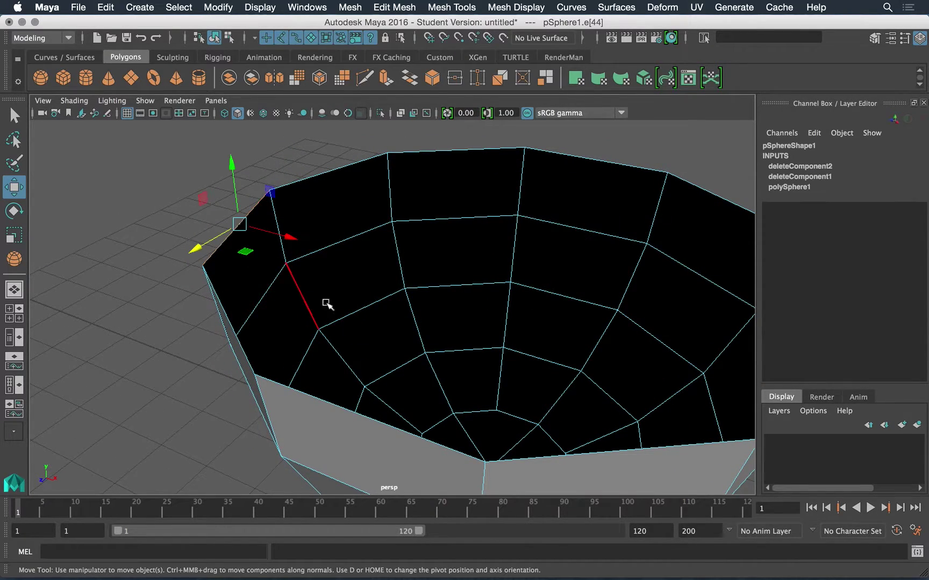
pyautogui.keyDown('alt'); pyautogui.moveTo(335, 324); pyautogui.dragTo(364, 364); pyautogui.keyUp('alt')
pyautogui.scroll(4, 336, 311)
pyautogui.keyDown('alt'); pyautogui.moveTo(485, 324); pyautogui.dragTo(439, 185, button='right'); pyautogui.keyUp('alt')
pyautogui.keyDown('alt'); pyautogui.moveTo(256, 256); pyautogui.dragTo(424, 383, button='right'); pyautogui.keyUp('alt')
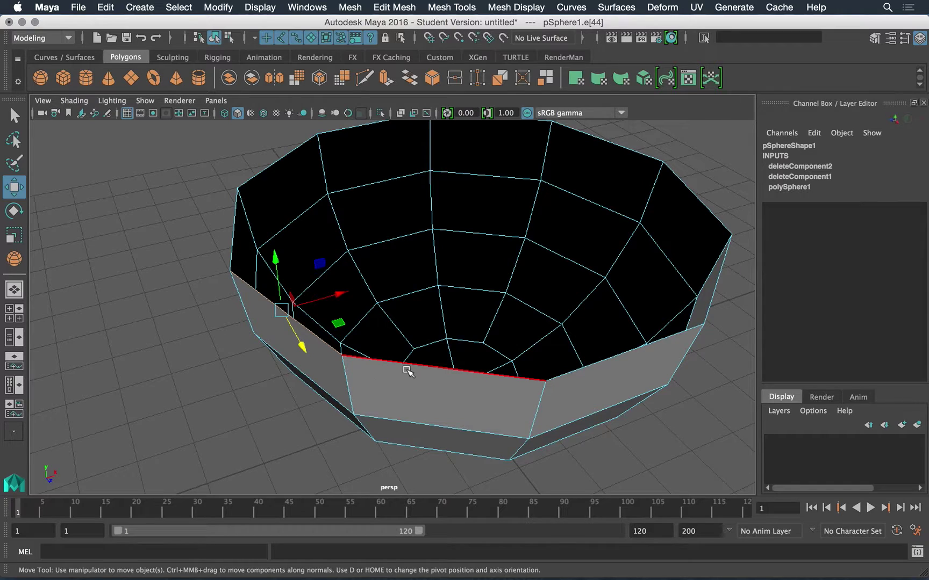
pyautogui.doubleClick(414, 368)
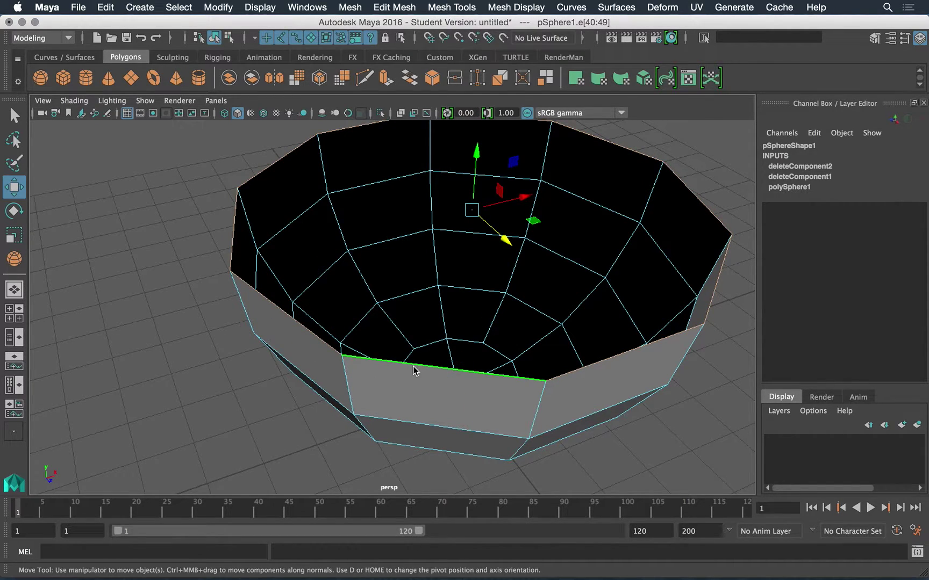
# Step: Examine the bowl's selected rim, interior and outer wall from several angles
pyautogui.keyDown('alt'); pyautogui.moveTo(472, 364); pyautogui.dragTo(408, 300, button='right'); pyautogui.keyUp('alt')
pyautogui.keyDown('alt'); pyautogui.moveTo(408, 301); pyautogui.dragTo(325, 348); pyautogui.keyUp('alt')
pyautogui.keyDown('alt'); pyautogui.moveTo(325, 347); pyautogui.dragTo(381, 363, button='right'); pyautogui.keyUp('alt')
pyautogui.keyDown('alt'); pyautogui.moveTo(382, 363); pyautogui.dragTo(399, 316, button='middle'); pyautogui.keyUp('alt')
pyautogui.keyDown('alt'); pyautogui.moveTo(399, 316); pyautogui.dragTo(411, 342); pyautogui.keyUp('alt')
pyautogui.moveTo(410, 343)
pyautogui.keyDown('alt'); pyautogui.mouseDown(button='right')
pyautogui.moveTo(370, 325)
pyautogui.moveTo(401, 329)
pyautogui.mouseUp(button='right'); pyautogui.keyUp('alt')
pyautogui.keyDown('alt'); pyautogui.moveTo(401, 329); pyautogui.dragTo(412, 330, button='middle'); pyautogui.keyUp('alt')
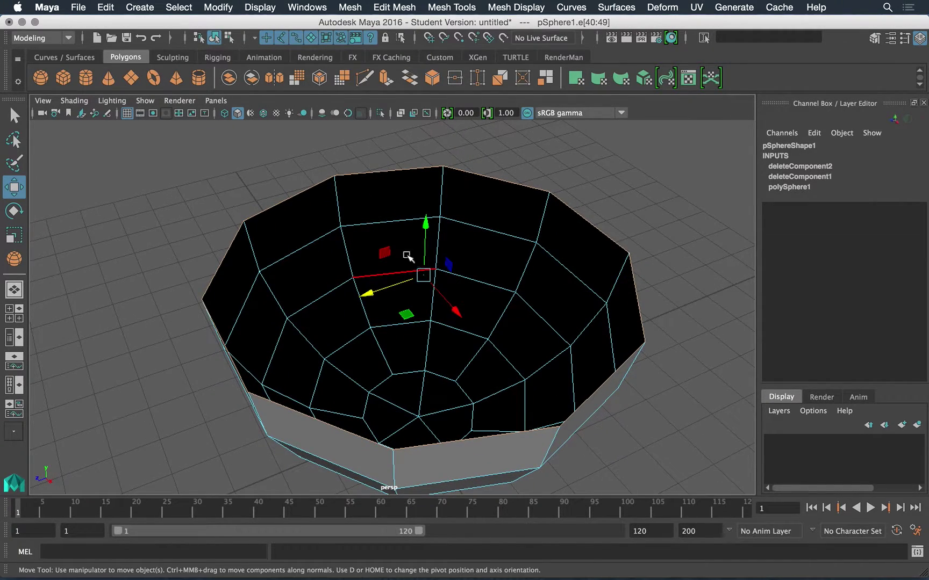
pyautogui.keyDown('alt'); pyautogui.moveTo(397, 368); pyautogui.dragTo(430, 385, button='right'); pyautogui.keyUp('alt')
pyautogui.moveTo(430, 385)
pyautogui.keyDown('alt'); pyautogui.mouseDown()
pyautogui.moveTo(435, 367)
pyautogui.moveTo(426, 368)
pyautogui.mouseUp(); pyautogui.keyUp('alt')
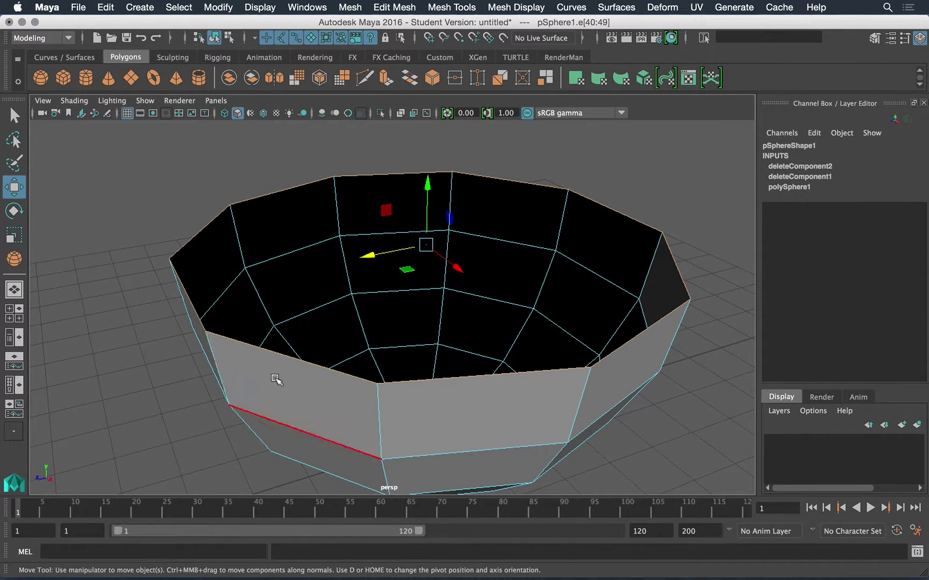
pyautogui.keyDown('alt'); pyautogui.moveTo(286, 394); pyautogui.dragTo(259, 311); pyautogui.keyUp('alt')
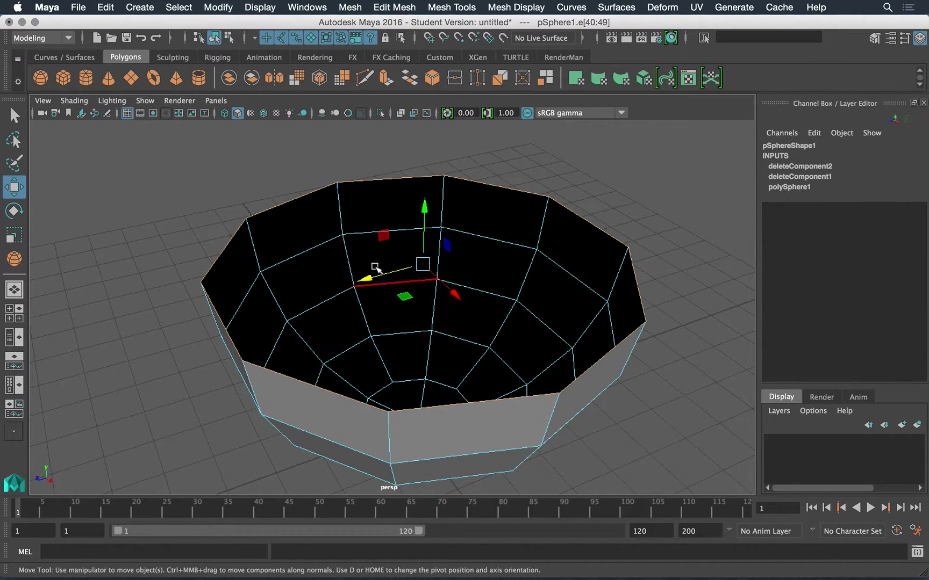
pyautogui.keyDown('alt'); pyautogui.moveTo(376, 284); pyautogui.dragTo(398, 276); pyautogui.keyUp('alt')
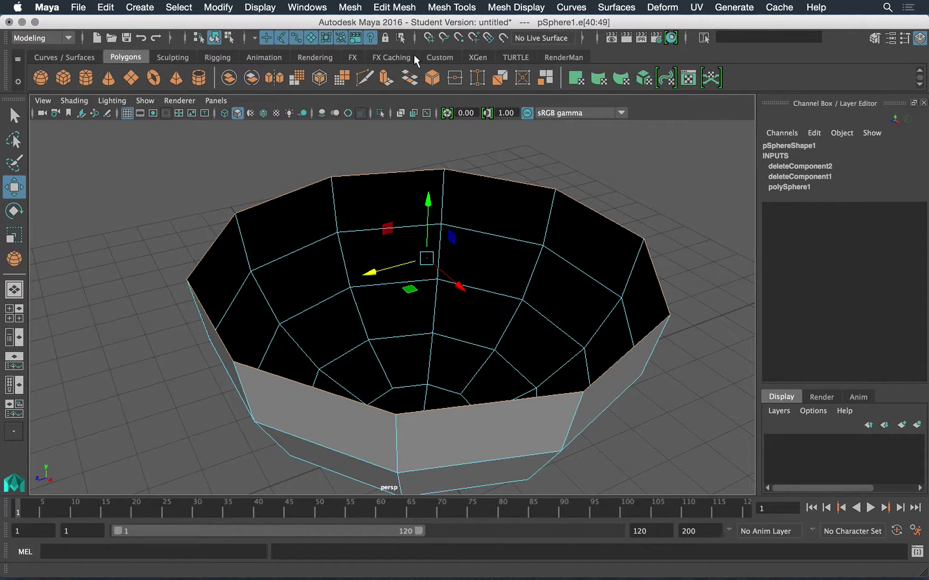
# Step: Extrude the selected rim edge loop with a thickness of -0.2 to form an inward lip
pyautogui.click(391, 8)
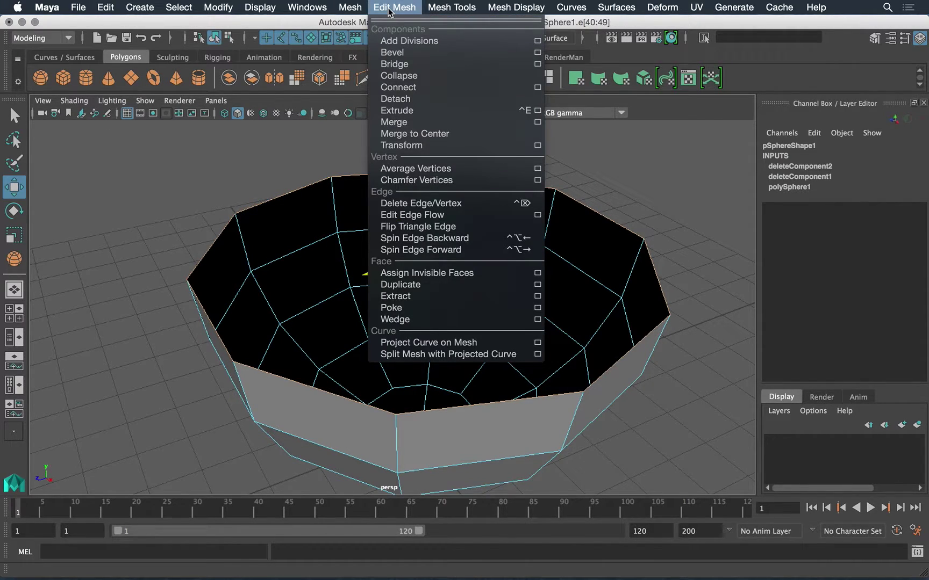
pyautogui.click(397, 7)
pyautogui.click(350, 8)
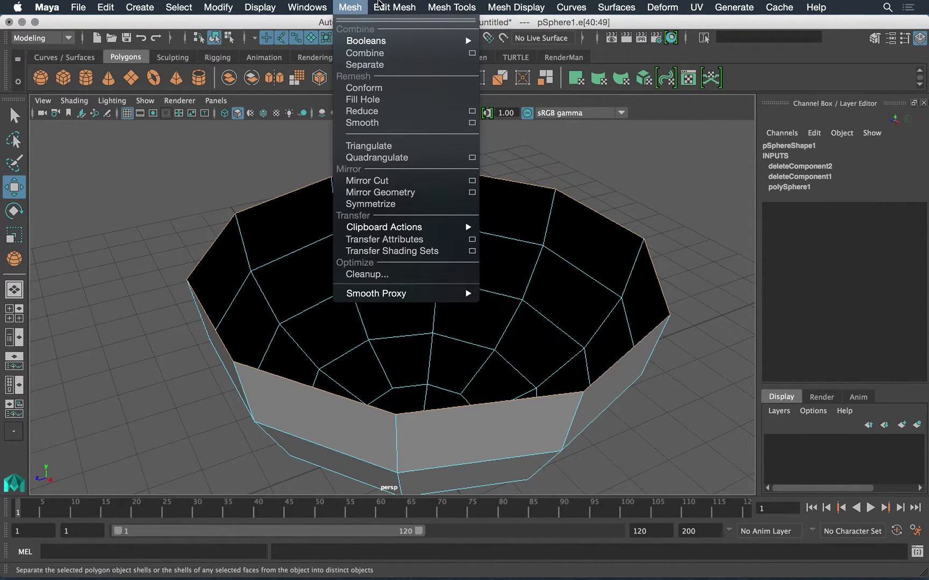
pyautogui.moveTo(376, 4)
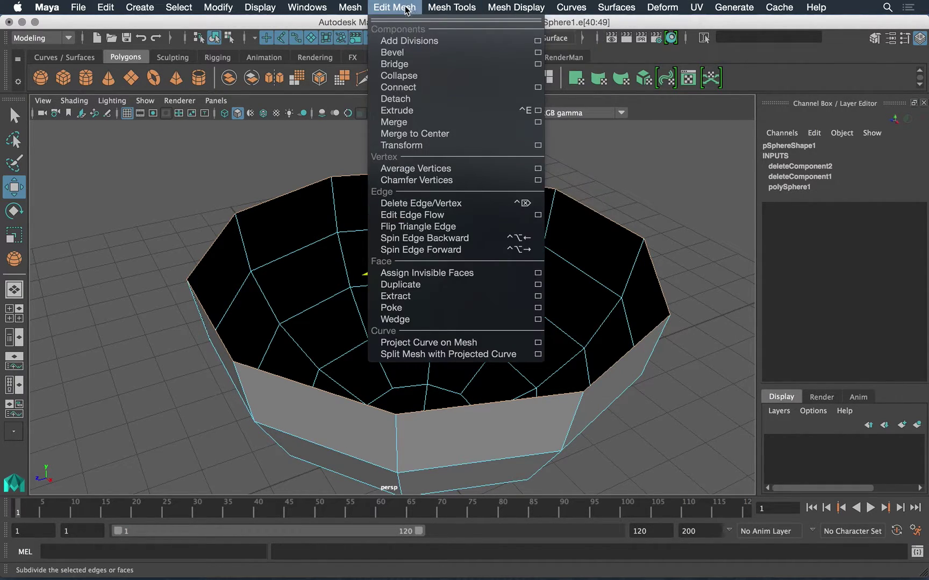
pyautogui.moveTo(470, 4)
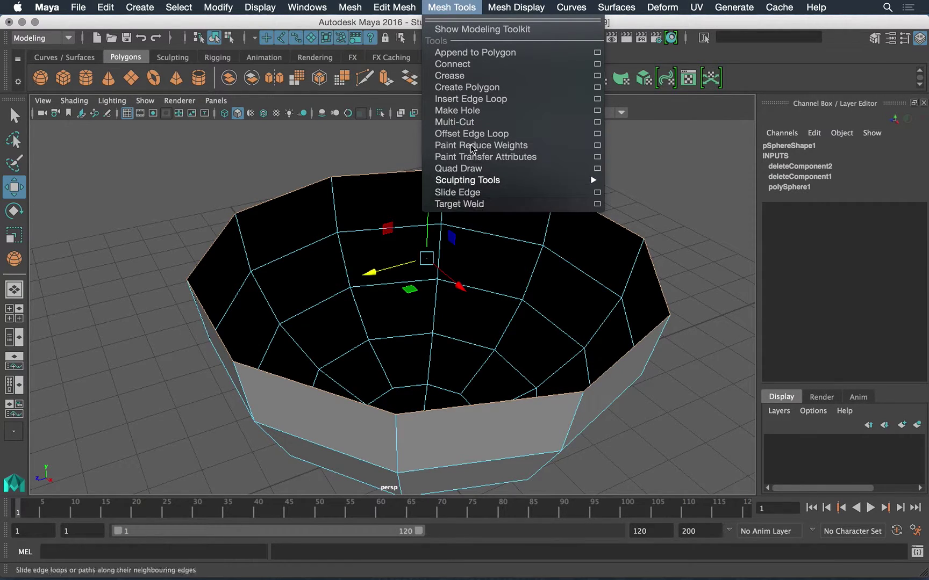
pyautogui.moveTo(347, 3)
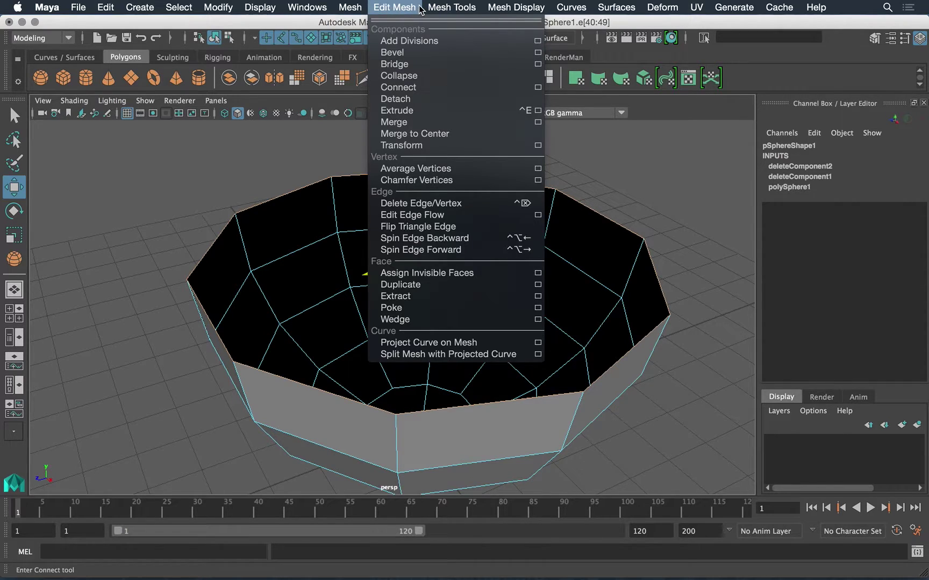
pyautogui.moveTo(517, 7)
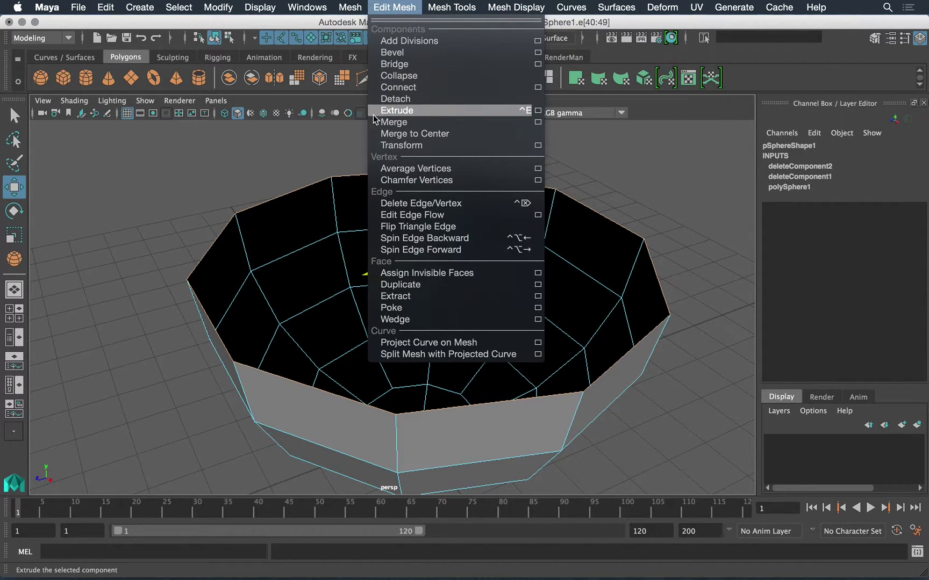
pyautogui.click(401, 110)
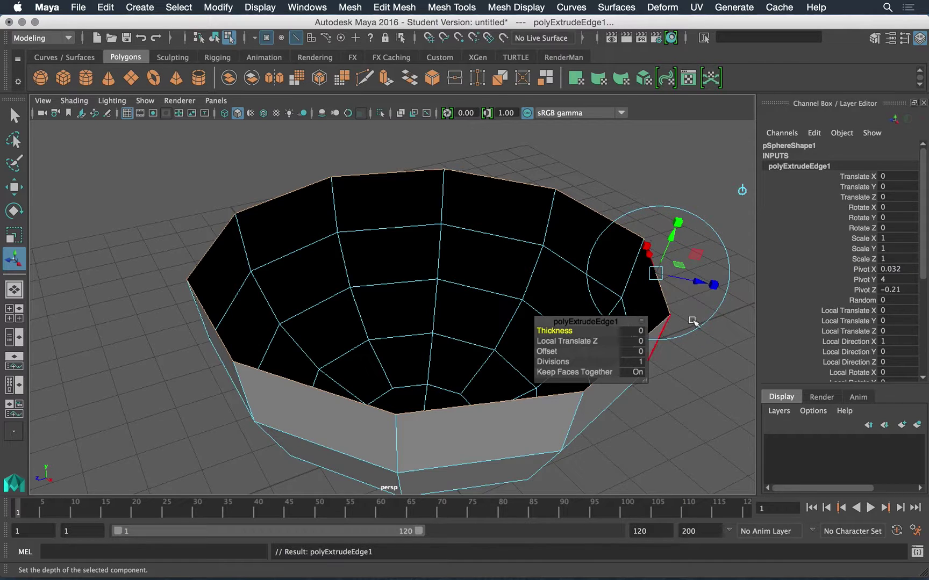
pyautogui.moveTo(602, 323); pyautogui.dragTo(682, 136)
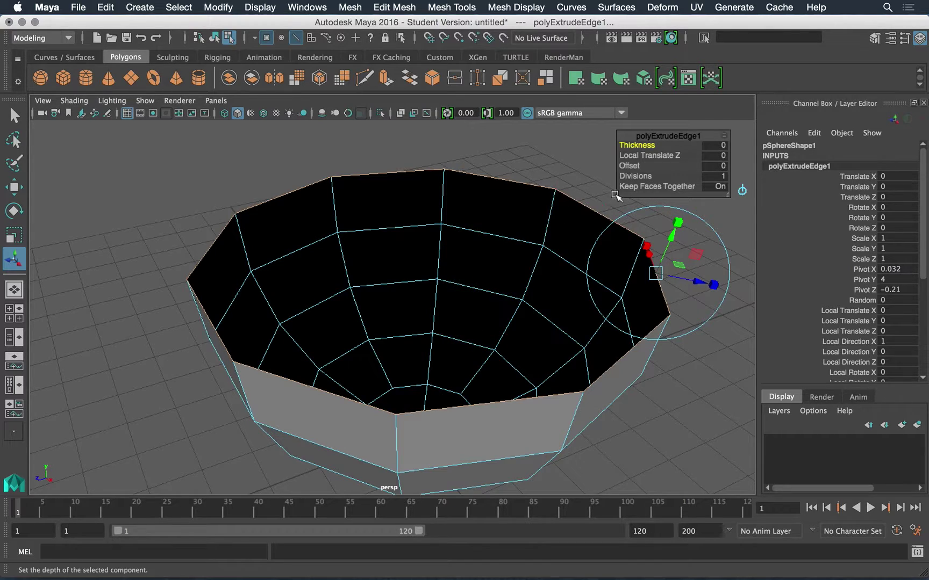
pyautogui.moveTo(660, 152); pyautogui.dragTo(668, 144)
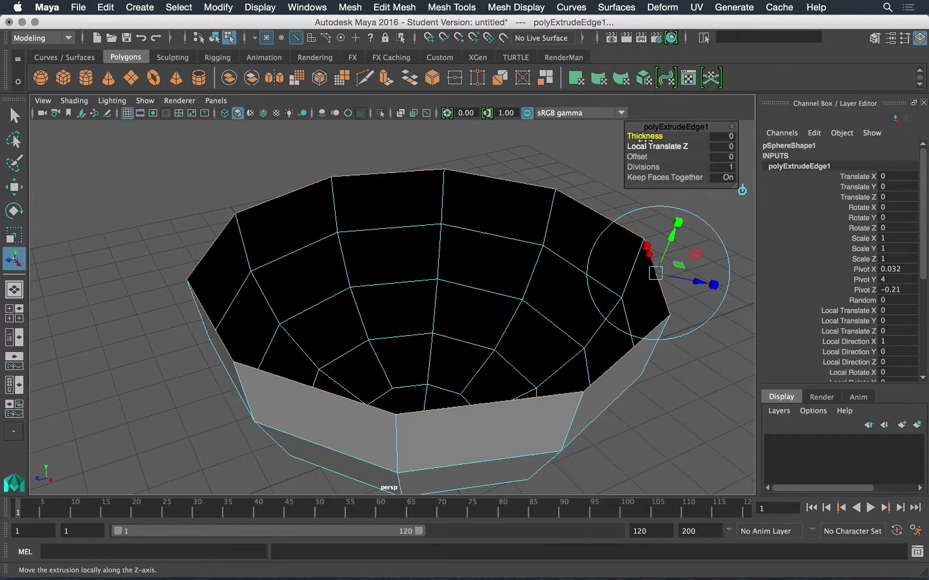
pyautogui.moveTo(645, 136)
pyautogui.mouseDown()
pyautogui.moveTo(629, 132)
pyautogui.moveTo(656, 133)
pyautogui.moveTo(639, 131)
pyautogui.mouseUp()
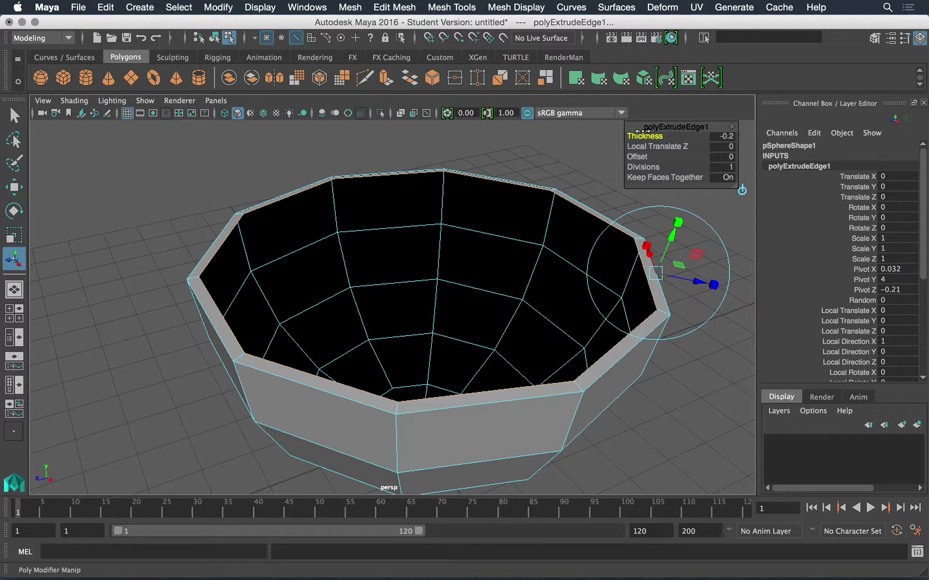
# Step: Inspect the extruded lip up close and from above to judge the bowl's wall thickness
pyautogui.keyDown('alt'); pyautogui.moveTo(451, 228); pyautogui.dragTo(476, 266); pyautogui.keyUp('alt')
pyautogui.scroll(6, 371, 276)
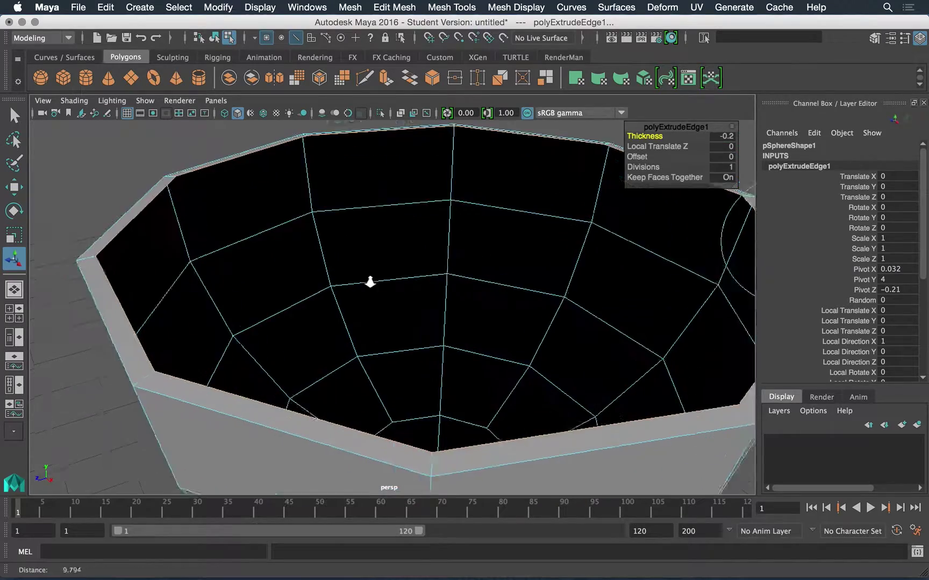
pyautogui.keyDown('alt'); pyautogui.moveTo(389, 308); pyautogui.dragTo(252, 344); pyautogui.keyUp('alt')
pyautogui.keyDown('alt'); pyautogui.moveTo(252, 344); pyautogui.dragTo(284, 386, button='right'); pyautogui.keyUp('alt')
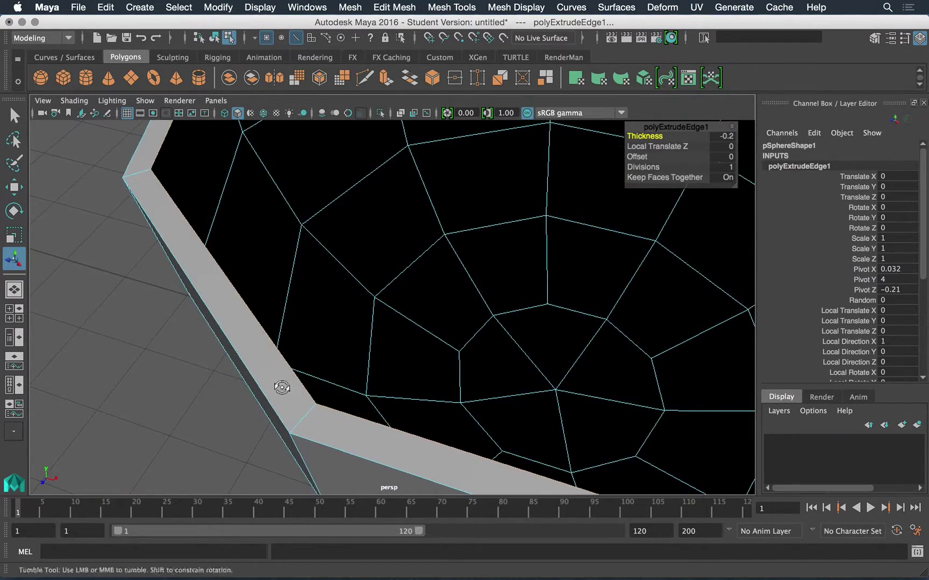
pyautogui.keyDown('alt'); pyautogui.moveTo(284, 387); pyautogui.dragTo(250, 278); pyautogui.keyUp('alt')
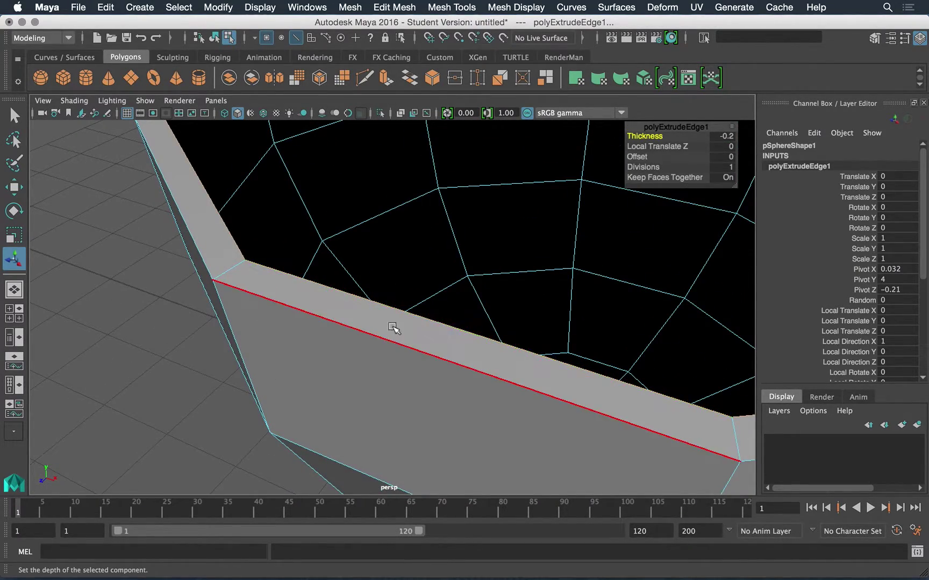
pyautogui.keyDown('alt'); pyautogui.moveTo(550, 330); pyautogui.dragTo(429, 251, button='right'); pyautogui.keyUp('alt')
pyautogui.keyDown('alt'); pyautogui.moveTo(429, 250); pyautogui.dragTo(379, 278); pyautogui.keyUp('alt')
pyautogui.keyDown('alt'); pyautogui.moveTo(380, 278); pyautogui.dragTo(329, 316, button='middle'); pyautogui.keyUp('alt')
pyautogui.keyDown('alt'); pyautogui.moveTo(329, 316); pyautogui.dragTo(452, 322, button='right'); pyautogui.keyUp('alt')
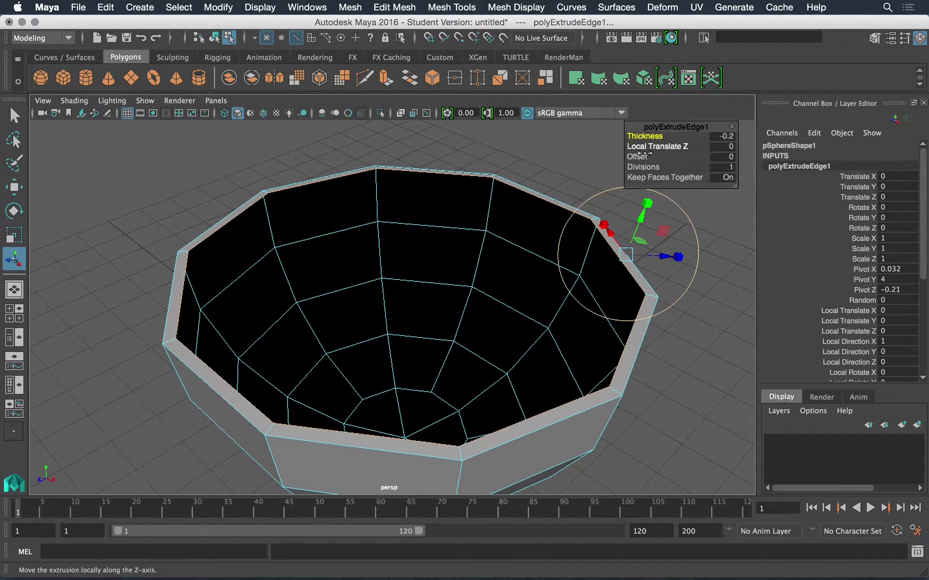
# Step: Try an offset of 0.5 on the rim extrusion, undo it and clear the edge selection
pyautogui.moveTo(641, 157); pyautogui.dragTo(649, 157)
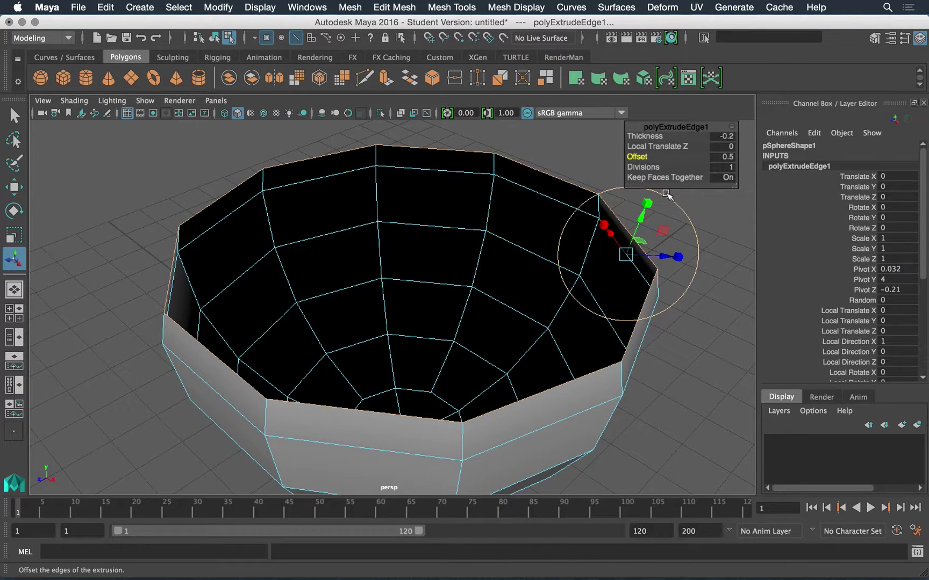
pyautogui.hotkey('ctrl', 'z')
pyautogui.keyDown('alt'); pyautogui.moveTo(555, 244); pyautogui.dragTo(694, 362); pyautogui.keyUp('alt')
pyautogui.click(688, 319)
pyautogui.keyDown('alt'); pyautogui.moveTo(688, 319); pyautogui.dragTo(671, 274); pyautogui.keyUp('alt')
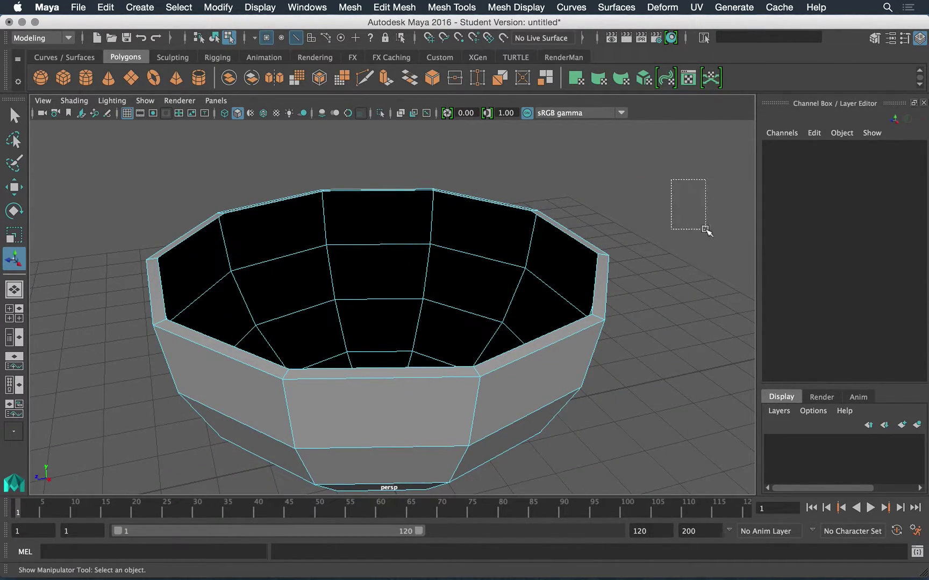
# Step: Select the entire inner edge loop of the bowl's extruded lip
pyautogui.keyDown('alt'); pyautogui.moveTo(414, 306); pyautogui.dragTo(264, 259); pyautogui.keyUp('alt')
pyautogui.keyDown('alt'); pyautogui.moveTo(264, 259); pyautogui.dragTo(386, 348, button='right'); pyautogui.keyUp('alt')
pyautogui.keyDown('alt'); pyautogui.moveTo(385, 349); pyautogui.dragTo(365, 257); pyautogui.keyUp('alt')
pyautogui.keyDown('alt'); pyautogui.moveTo(333, 286); pyautogui.dragTo(351, 257, button='right'); pyautogui.keyUp('alt')
pyautogui.keyDown('alt'); pyautogui.moveTo(330, 247); pyautogui.dragTo(381, 356); pyautogui.keyUp('alt')
pyautogui.keyDown('alt'); pyautogui.moveTo(382, 356); pyautogui.dragTo(347, 360, button='right'); pyautogui.keyUp('alt')
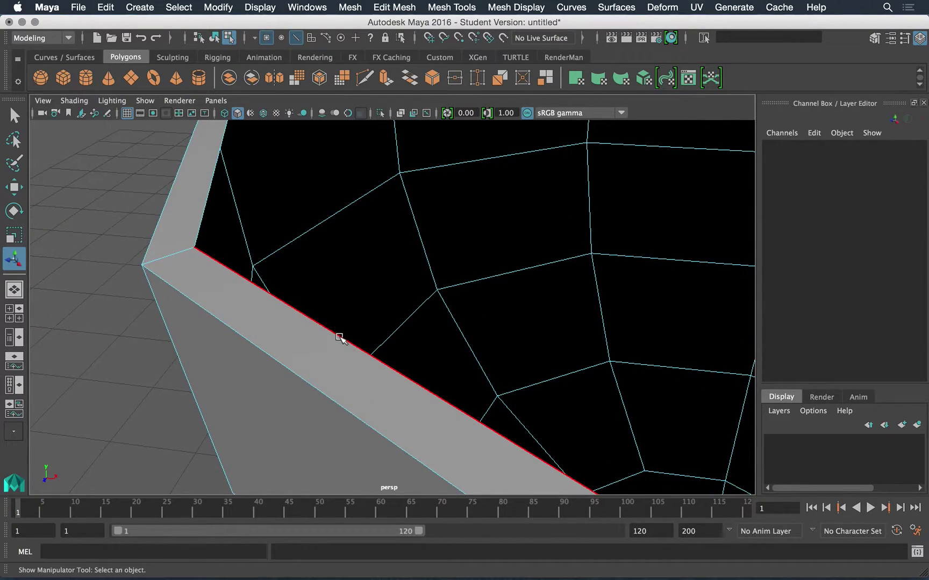
pyautogui.doubleClick(340, 338)
# Step: Extrude the lip's selected inner edge loop to start the bowl's inner wall
pyautogui.keyDown('alt'); pyautogui.moveTo(463, 309); pyautogui.dragTo(414, 254, button='right'); pyautogui.keyUp('alt')
pyautogui.keyDown('alt'); pyautogui.moveTo(414, 254); pyautogui.dragTo(354, 362); pyautogui.keyUp('alt')
pyautogui.keyDown('alt'); pyautogui.moveTo(355, 361); pyautogui.dragTo(359, 368, button='middle'); pyautogui.keyUp('alt')
pyautogui.keyDown('alt'); pyautogui.moveTo(359, 368); pyautogui.dragTo(431, 413, button='right'); pyautogui.keyUp('alt')
pyautogui.keyDown('alt'); pyautogui.moveTo(431, 412); pyautogui.dragTo(328, 384); pyautogui.keyUp('alt')
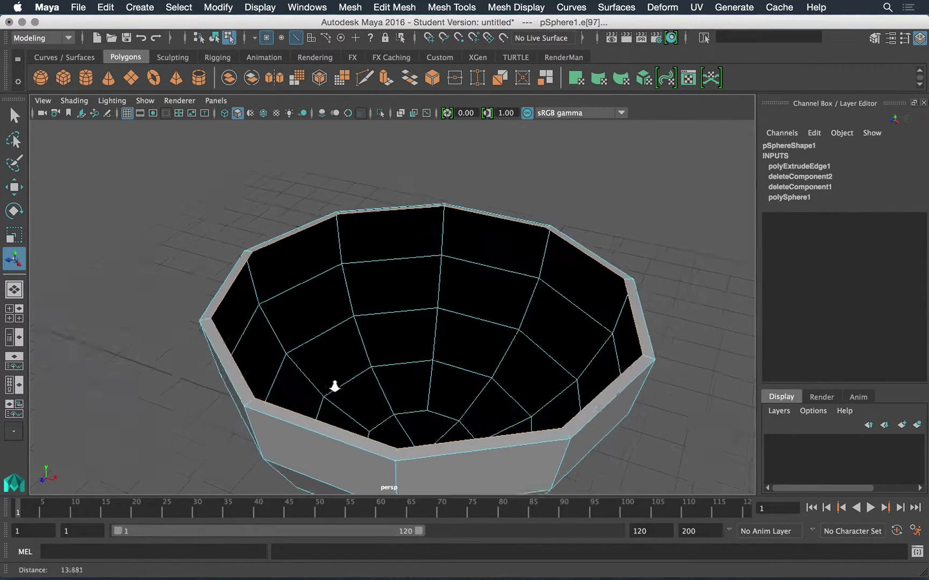
pyautogui.keyDown('alt'); pyautogui.moveTo(327, 384); pyautogui.dragTo(375, 446, button='right'); pyautogui.keyUp('alt')
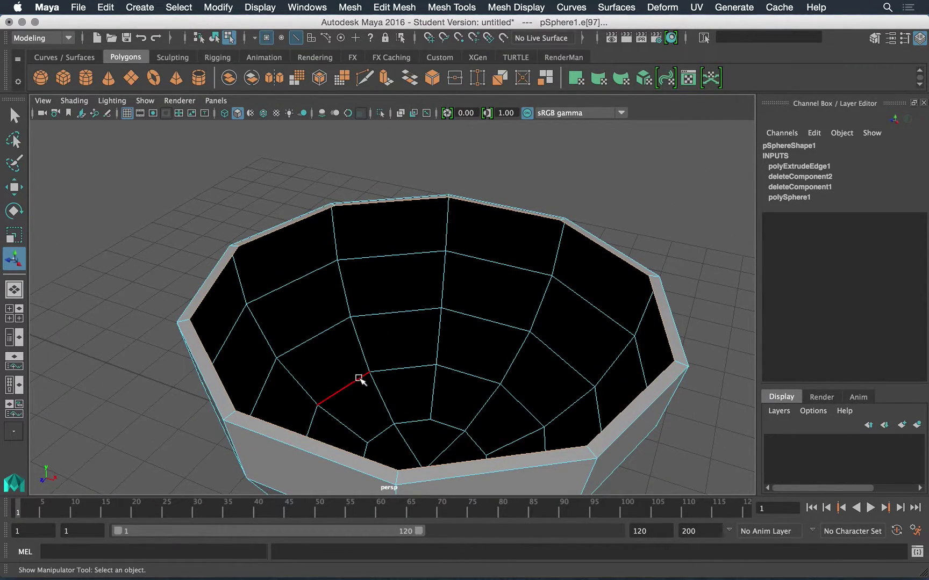
pyautogui.click(394, 7)
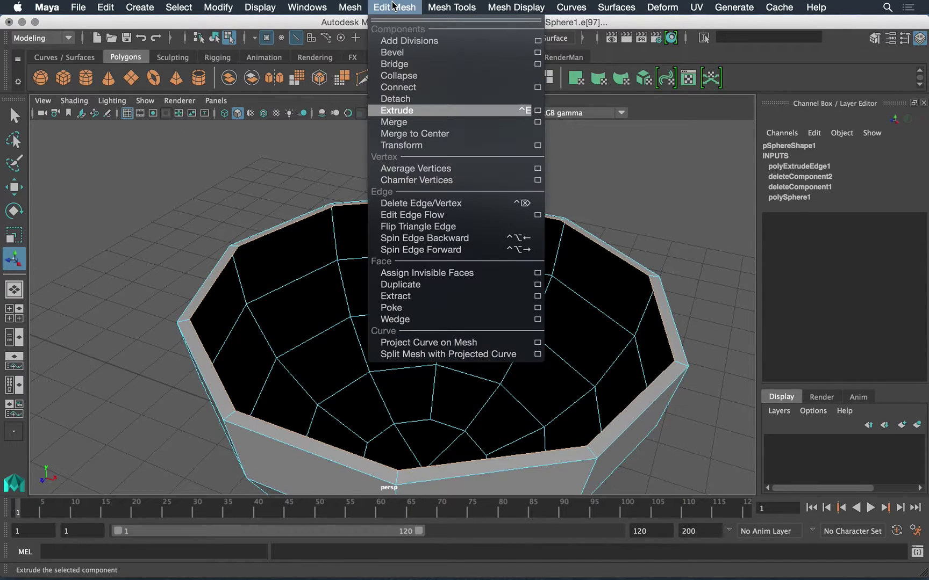
pyautogui.click(395, 110)
pyautogui.keyDown('alt'); pyautogui.moveTo(518, 379); pyautogui.dragTo(489, 359); pyautogui.keyUp('alt')
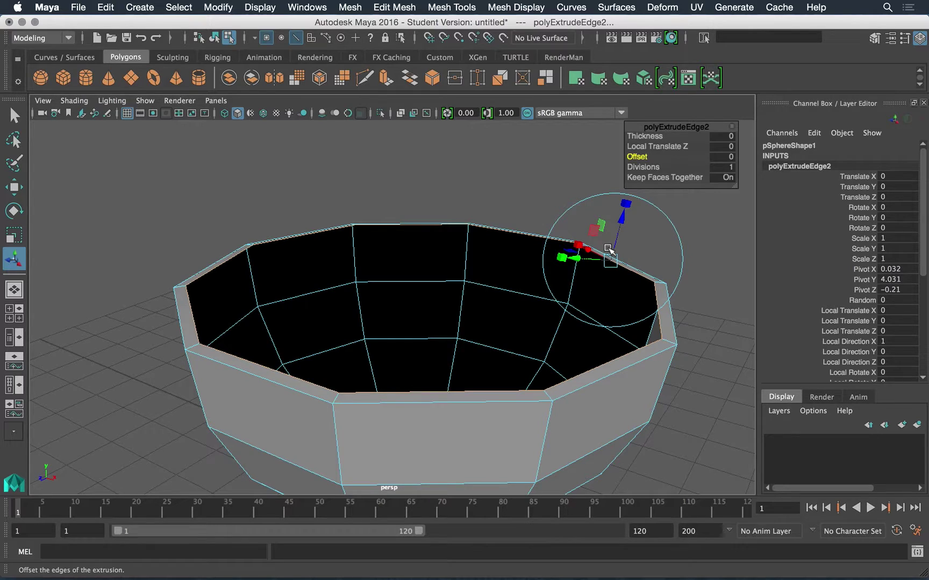
# Step: Move the newly extruded edges straight down inside the bowl, just above the outer wall's next edge ring
pyautogui.press('w')
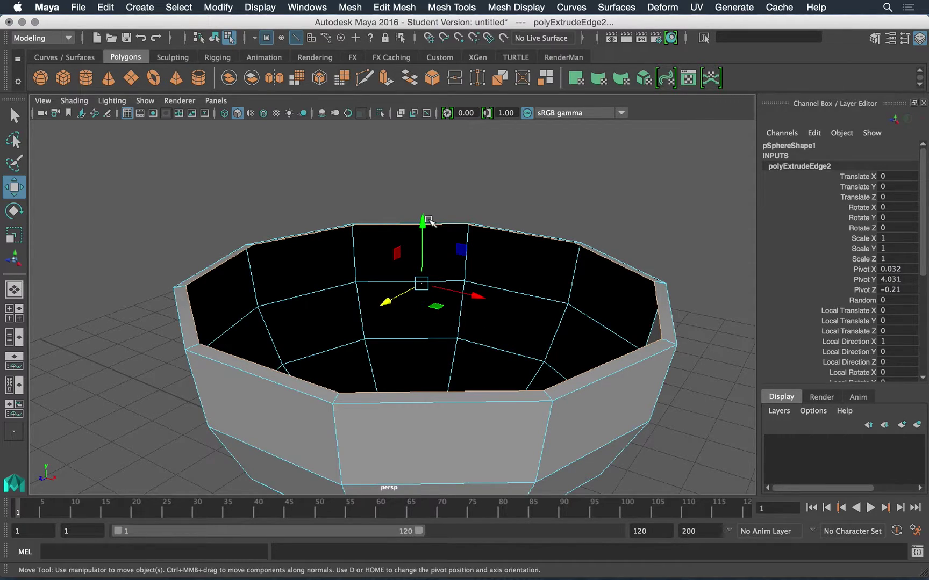
pyautogui.moveTo(426, 222); pyautogui.dragTo(449, 284)
pyautogui.keyDown('alt'); pyautogui.moveTo(387, 274); pyautogui.dragTo(361, 322); pyautogui.keyUp('alt')
pyautogui.keyDown('alt'); pyautogui.moveTo(363, 316); pyautogui.dragTo(363, 240, button='middle'); pyautogui.keyUp('alt')
pyautogui.keyDown('alt'); pyautogui.moveTo(363, 240); pyautogui.dragTo(412, 217); pyautogui.keyUp('alt')
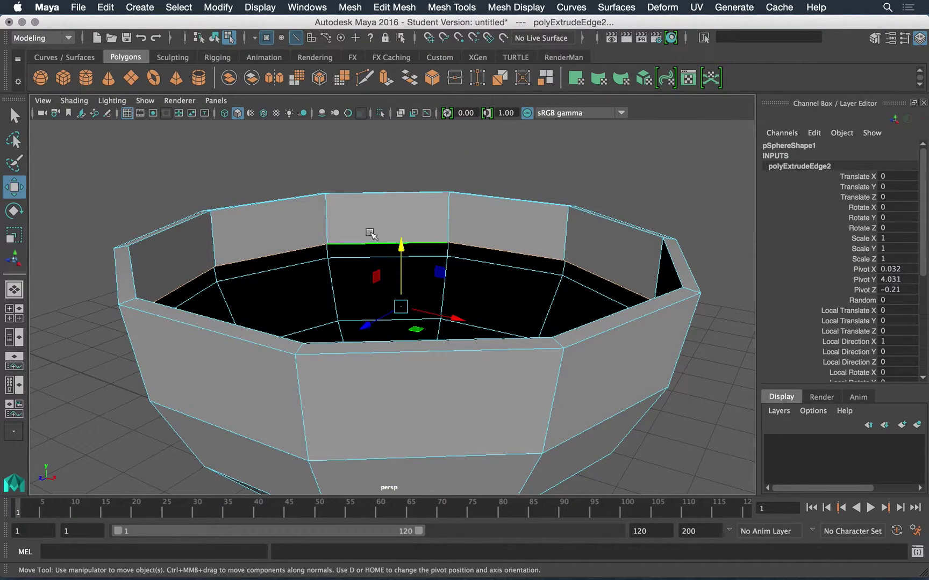
# Step: Switch to a full-size front view with the bowl framed closely
pyautogui.click(12, 320)
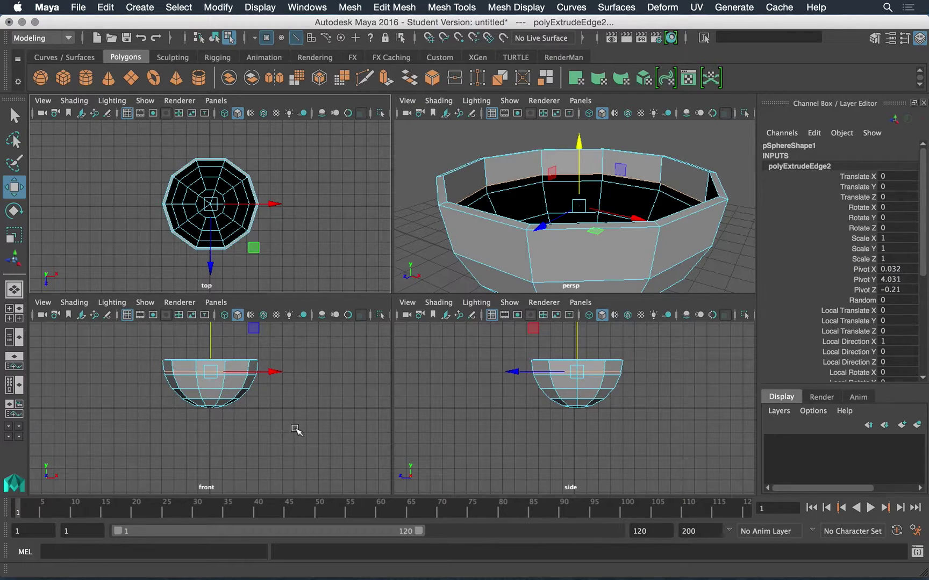
pyautogui.press('space')
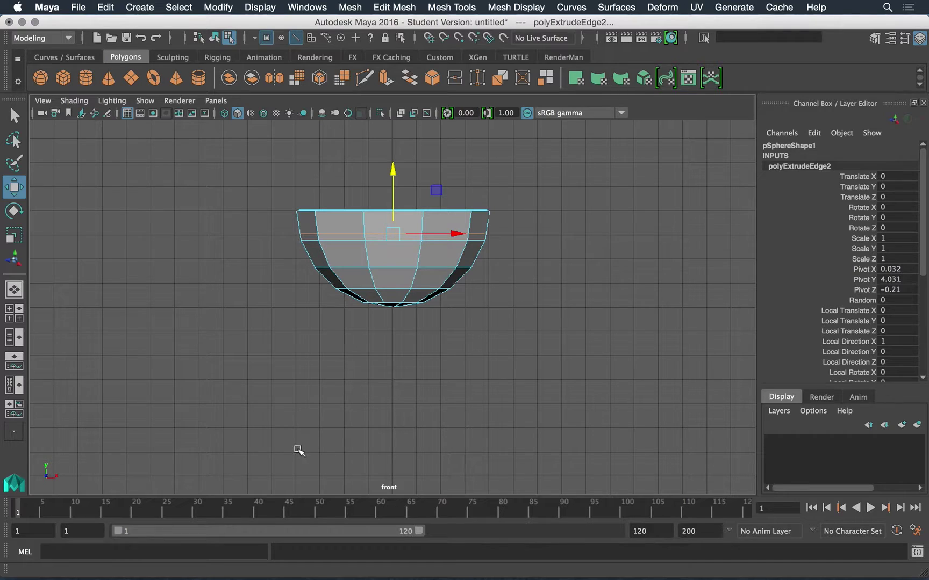
pyautogui.keyDown('alt'); pyautogui.moveTo(327, 214); pyautogui.dragTo(440, 227, button='right'); pyautogui.keyUp('alt')
pyautogui.keyDown('alt'); pyautogui.moveTo(429, 221); pyautogui.dragTo(432, 317, button='middle'); pyautogui.keyUp('alt')
pyautogui.keyDown('alt'); pyautogui.moveTo(307, 307); pyautogui.dragTo(466, 345, button='right'); pyautogui.keyUp('alt')
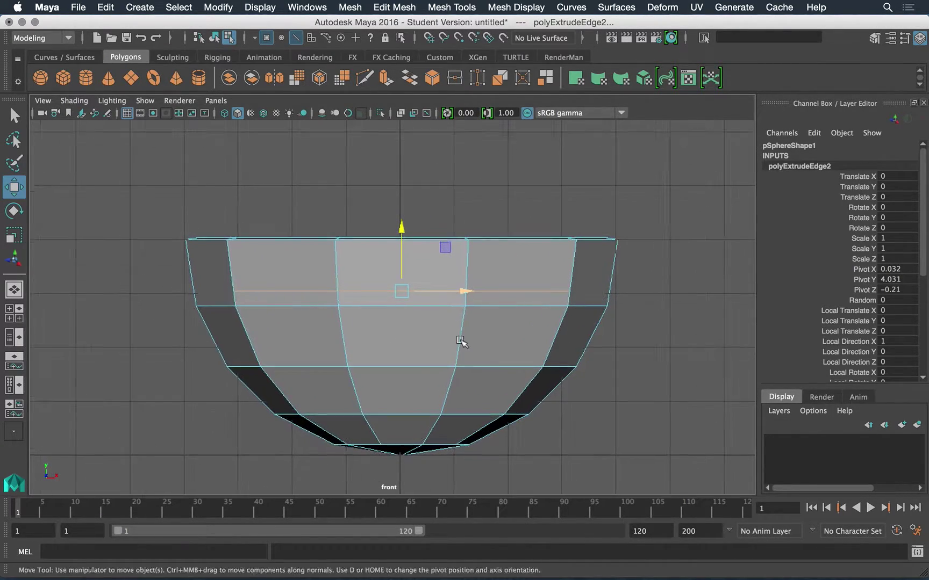
pyautogui.keyDown('alt'); pyautogui.moveTo(445, 335); pyautogui.dragTo(438, 307, button='middle'); pyautogui.keyUp('alt')
pyautogui.keyDown('alt'); pyautogui.moveTo(436, 313); pyautogui.dragTo(493, 345, button='right'); pyautogui.keyUp('alt')
pyautogui.keyDown('alt'); pyautogui.moveTo(448, 280); pyautogui.dragTo(465, 286, button='middle'); pyautogui.keyUp('alt')
pyautogui.keyDown('alt'); pyautogui.moveTo(464, 286); pyautogui.dragTo(516, 289, button='right'); pyautogui.keyUp('alt')
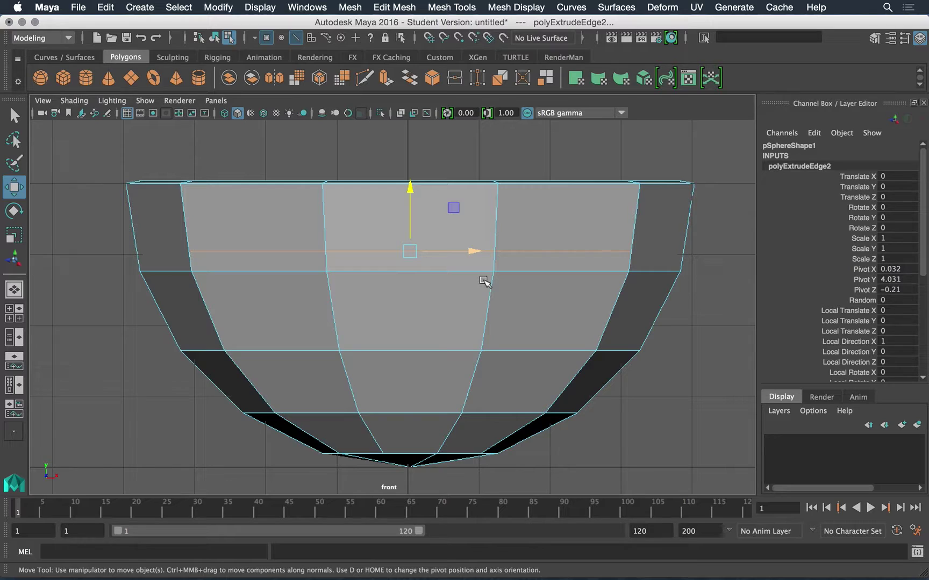
# Step: Compare the bowl in wireframe, shaded and smooth preview display to examine the inner wall's edges
pyautogui.press('4')
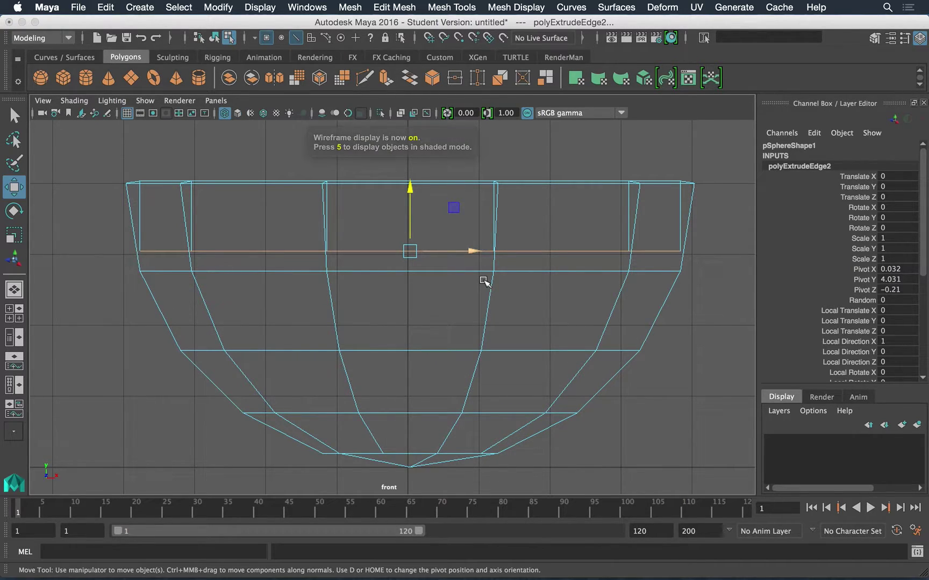
pyautogui.press('5')
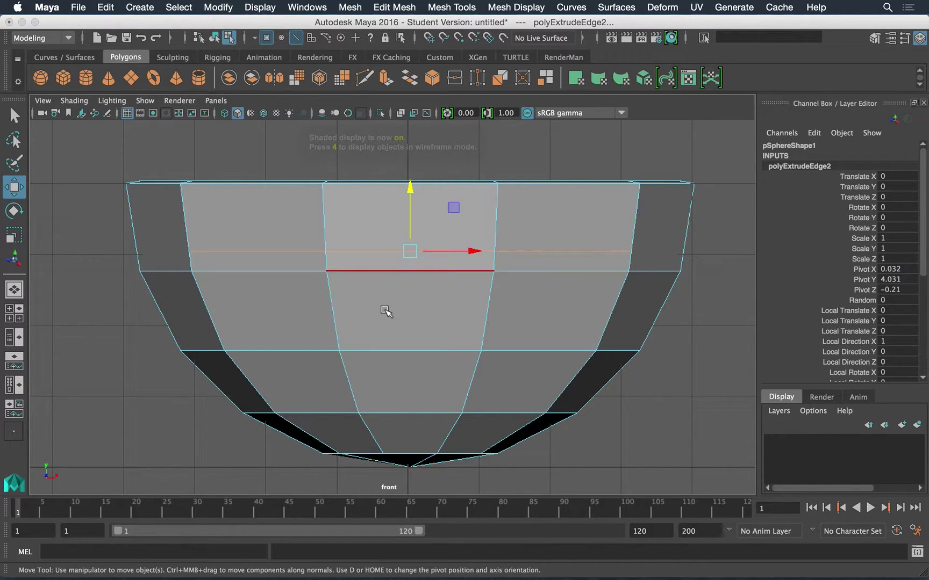
pyautogui.press('1')
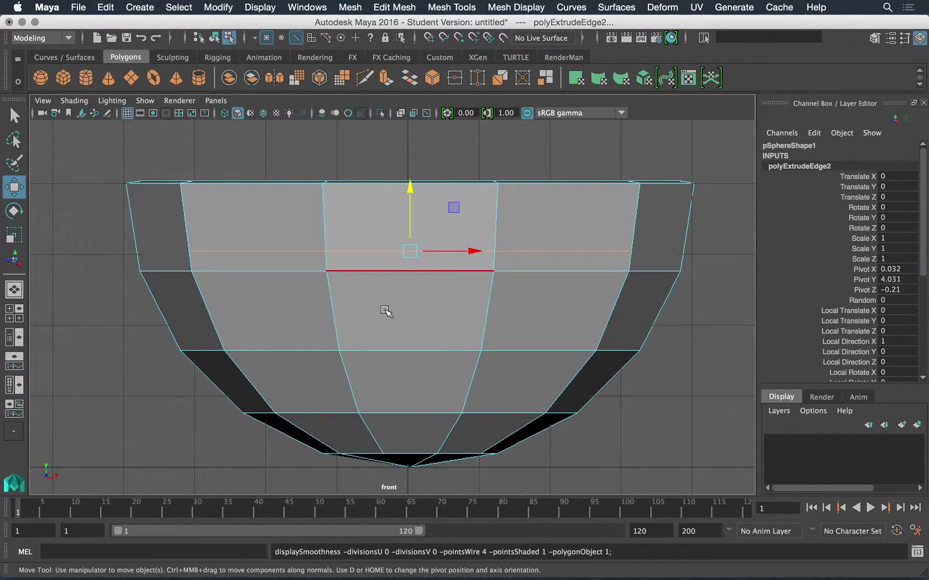
pyautogui.press('2')
pyautogui.press('3')
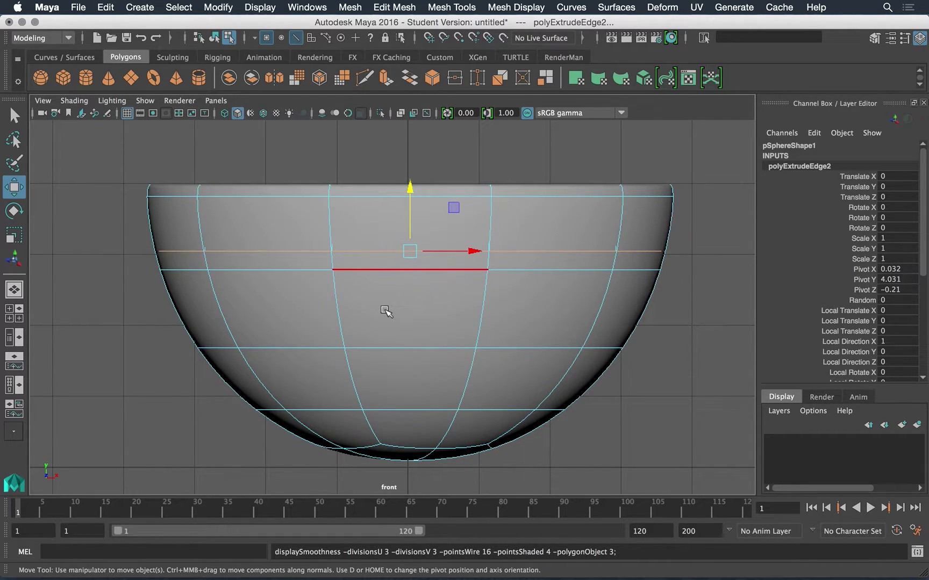
pyautogui.press('4')
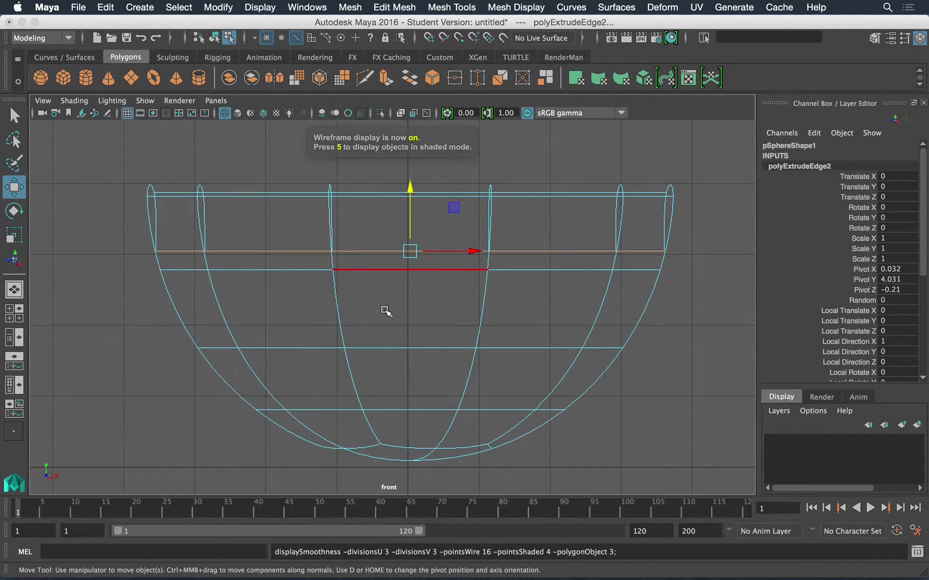
pyautogui.press('5')
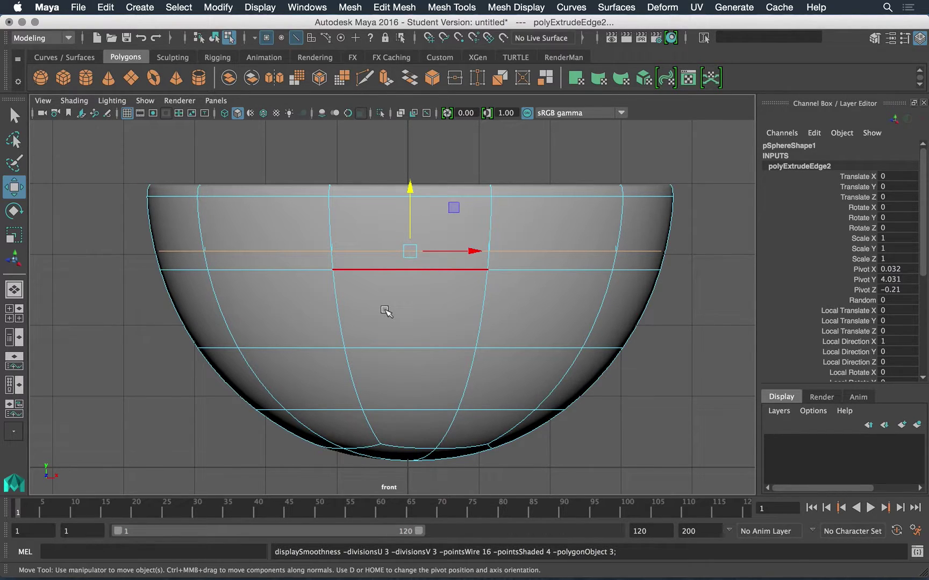
pyautogui.press('1')
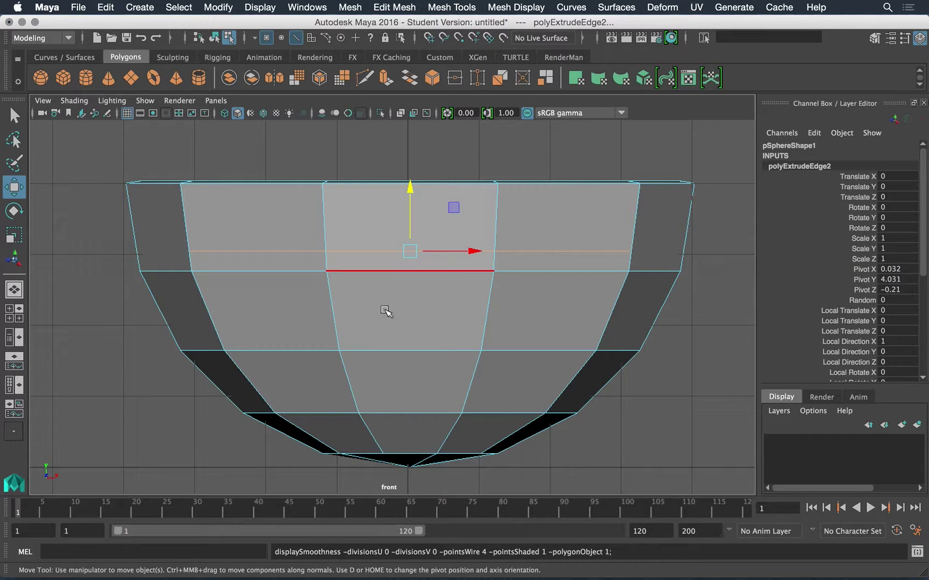
# Step: Display the bowl in wireframe and scale the inner wall's lower edge loop slightly inward to follow the outer wall's slope
pyautogui.press('4')
pyautogui.keyDown('alt'); pyautogui.moveTo(378, 297); pyautogui.dragTo(382, 273, button='right'); pyautogui.keyUp('alt')
pyautogui.keyDown('alt'); pyautogui.moveTo(381, 274); pyautogui.dragTo(375, 307, button='middle'); pyautogui.keyUp('alt')
pyautogui.keyDown('alt'); pyautogui.moveTo(375, 307); pyautogui.dragTo(356, 288, button='right'); pyautogui.keyUp('alt')
pyautogui.keyDown('alt'); pyautogui.moveTo(363, 265); pyautogui.dragTo(366, 256, button='middle'); pyautogui.keyUp('alt')
pyautogui.keyDown('alt'); pyautogui.moveTo(355, 252); pyautogui.dragTo(407, 264, button='right'); pyautogui.keyUp('alt')
pyautogui.keyDown('alt'); pyautogui.moveTo(374, 263); pyautogui.dragTo(371, 272, button='middle'); pyautogui.keyUp('alt')
pyautogui.keyDown('alt'); pyautogui.moveTo(371, 281); pyautogui.dragTo(406, 296, button='right'); pyautogui.keyUp('alt')
pyautogui.keyDown('alt'); pyautogui.moveTo(430, 284); pyautogui.dragTo(425, 255, button='middle'); pyautogui.keyUp('alt')
pyautogui.keyDown('alt'); pyautogui.moveTo(420, 263); pyautogui.dragTo(455, 280, button='right'); pyautogui.keyUp('alt')
pyautogui.keyDown('alt'); pyautogui.moveTo(429, 273); pyautogui.dragTo(435, 282, button='middle'); pyautogui.keyUp('alt')
pyautogui.press('r')
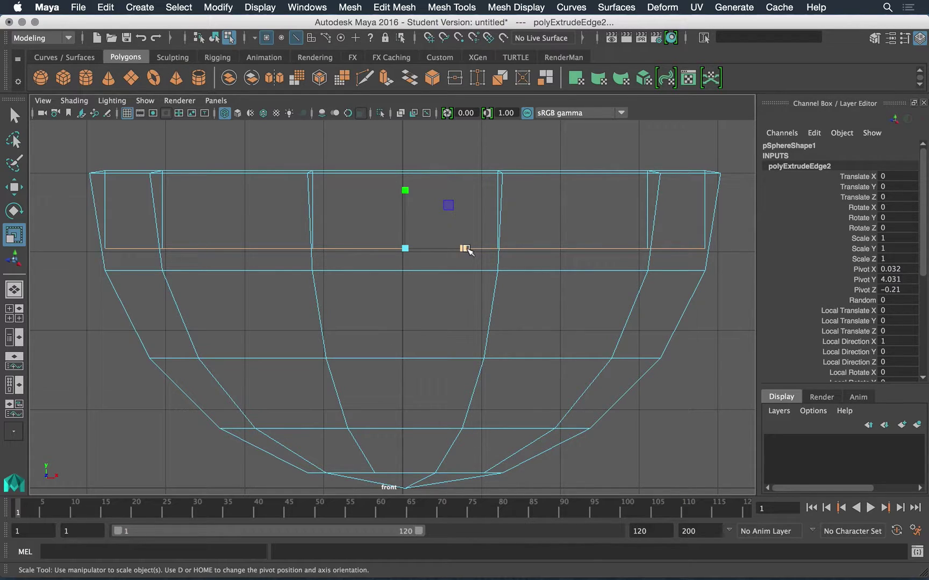
pyautogui.moveTo(407, 250); pyautogui.dragTo(389, 248)
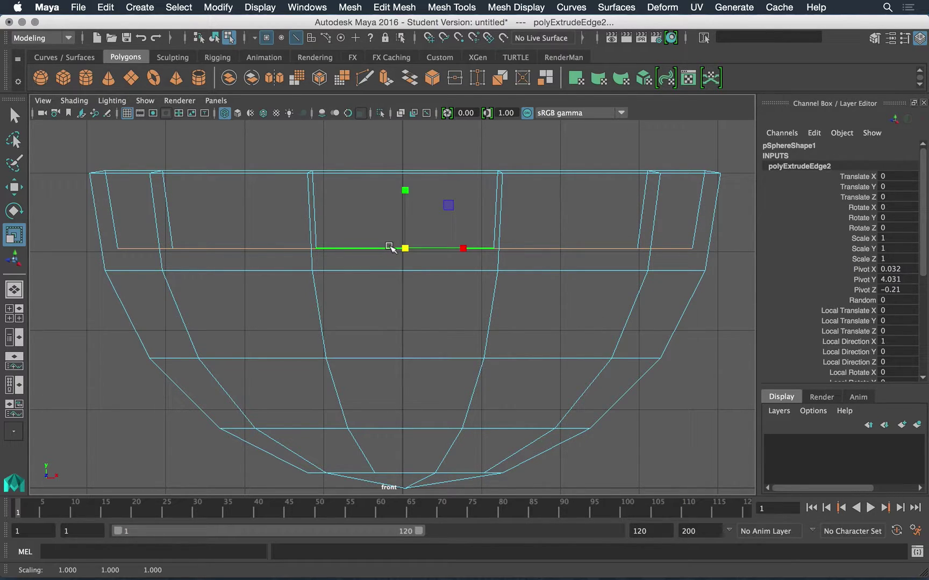
# Step: Lower the inner edge loop level with the outer wall's second edge ring and scale it slightly further inward
pyautogui.press('w')
pyautogui.moveTo(406, 184); pyautogui.dragTo(414, 211)
pyautogui.moveTo(415, 210); pyautogui.dragTo(415, 209)
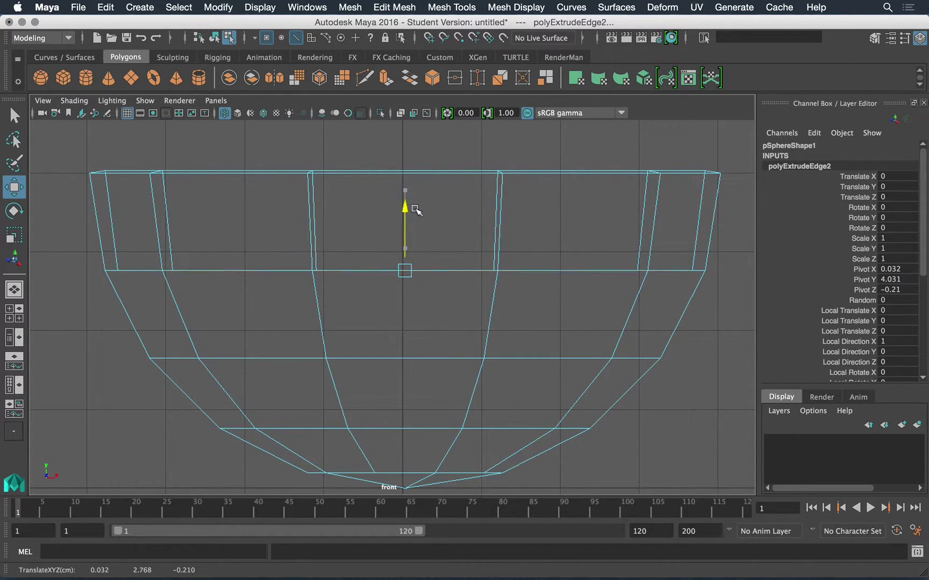
pyautogui.press('r')
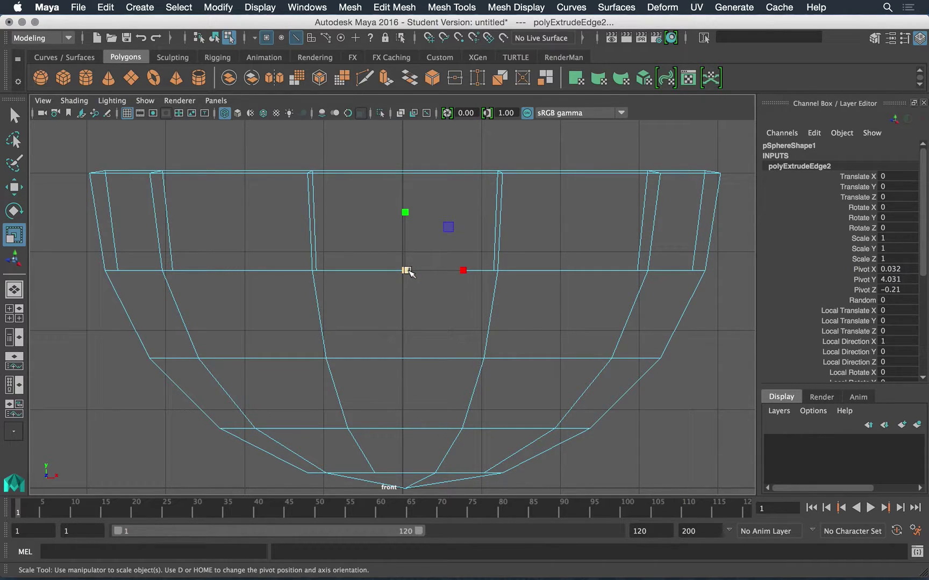
pyautogui.moveTo(406, 270); pyautogui.dragTo(410, 272)
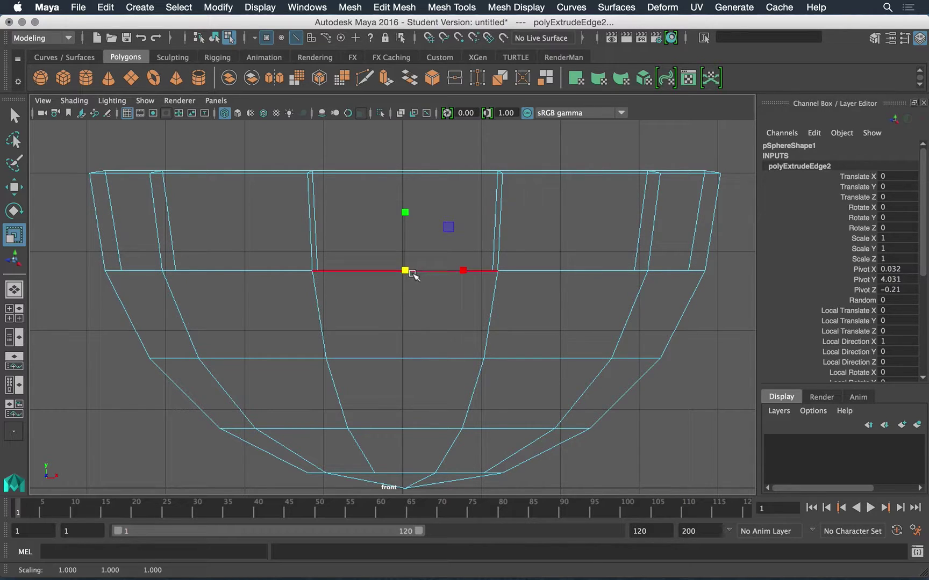
# Step: Extrude the inner edge loop down to the outer wall's third edge ring and scale it inward, parallel to the outer wall
pyautogui.click(386, 7)
pyautogui.click(406, 113)
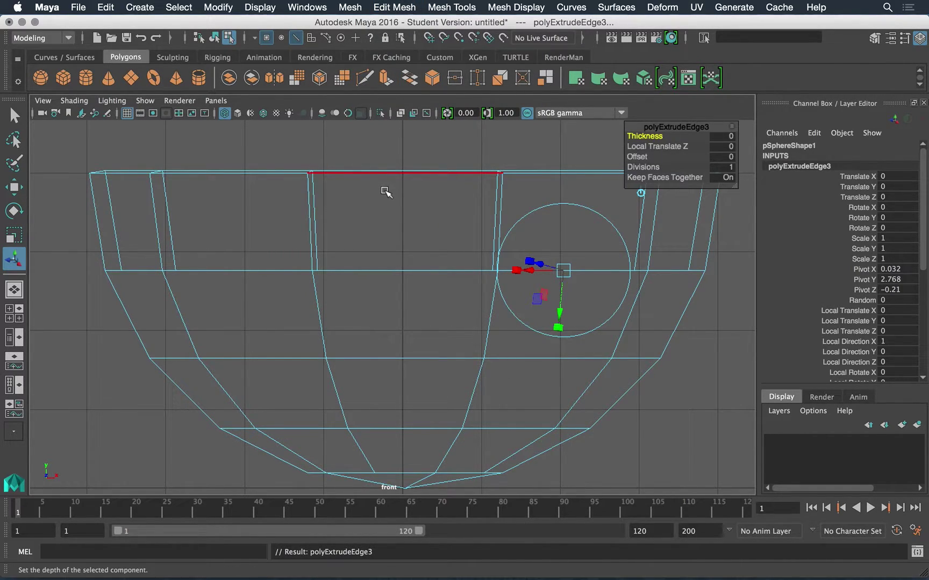
pyautogui.press('w')
pyautogui.moveTo(404, 209); pyautogui.dragTo(418, 293)
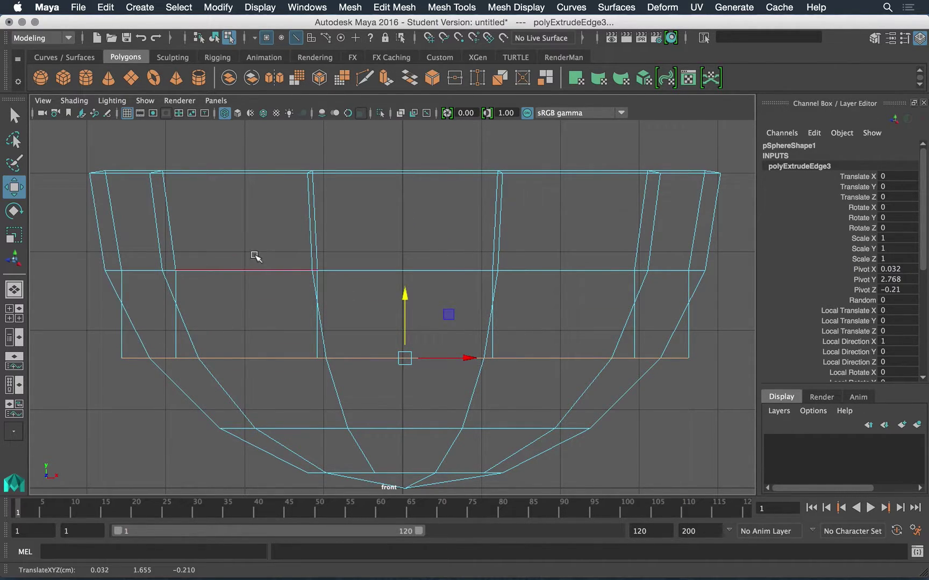
pyautogui.press('r')
pyautogui.moveTo(406, 360); pyautogui.dragTo(338, 353)
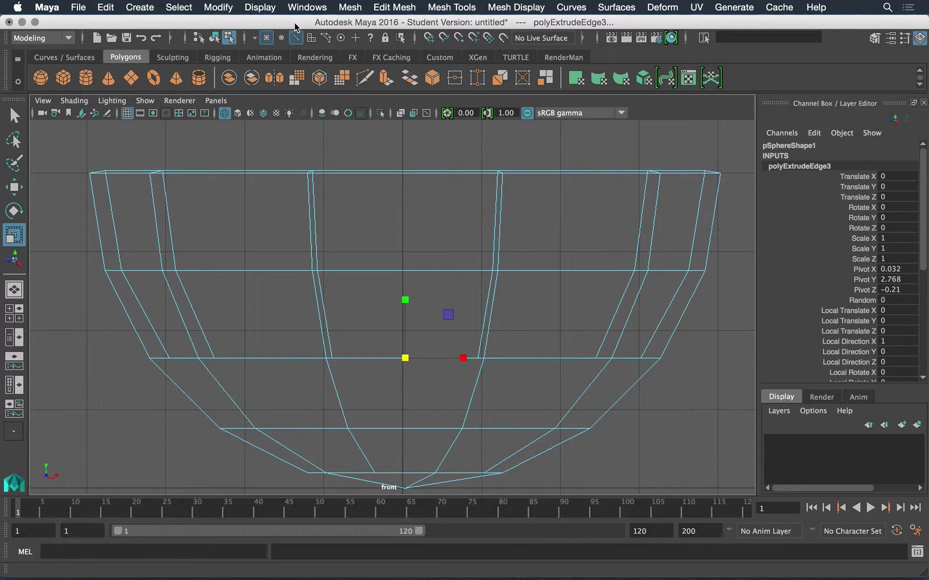
# Step: Extrude the inner edge loop again down to the outer wall's fourth edge ring and scale it inward to keep the wall thickness even
pyautogui.click(383, 7)
pyautogui.click(399, 107)
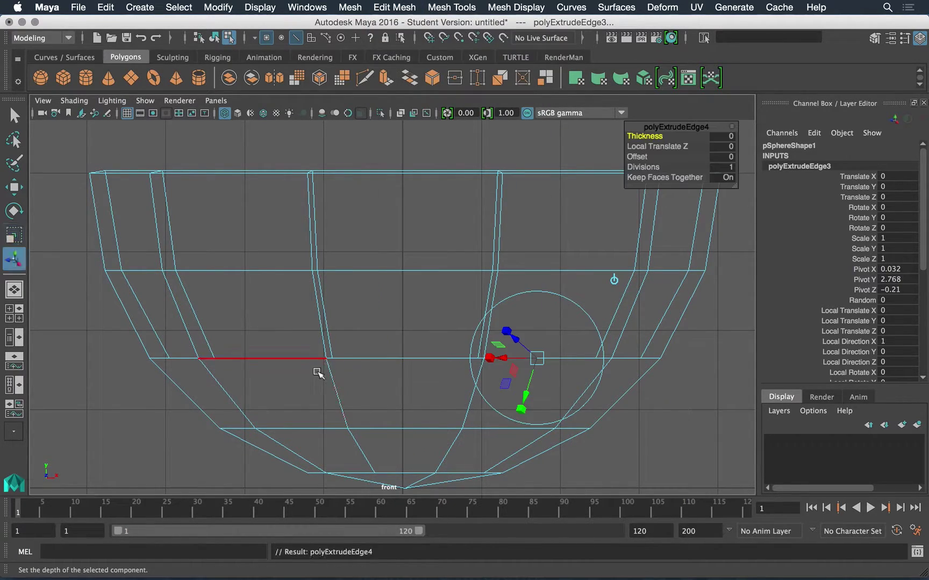
pyautogui.press('w')
pyautogui.moveTo(407, 294); pyautogui.dragTo(425, 360)
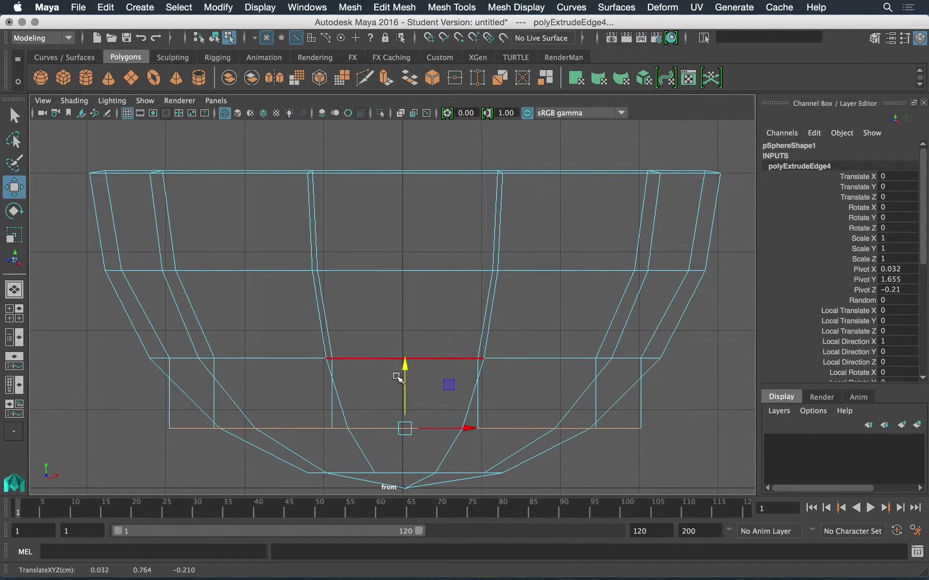
pyautogui.press('r')
pyautogui.moveTo(405, 430); pyautogui.dragTo(305, 409)
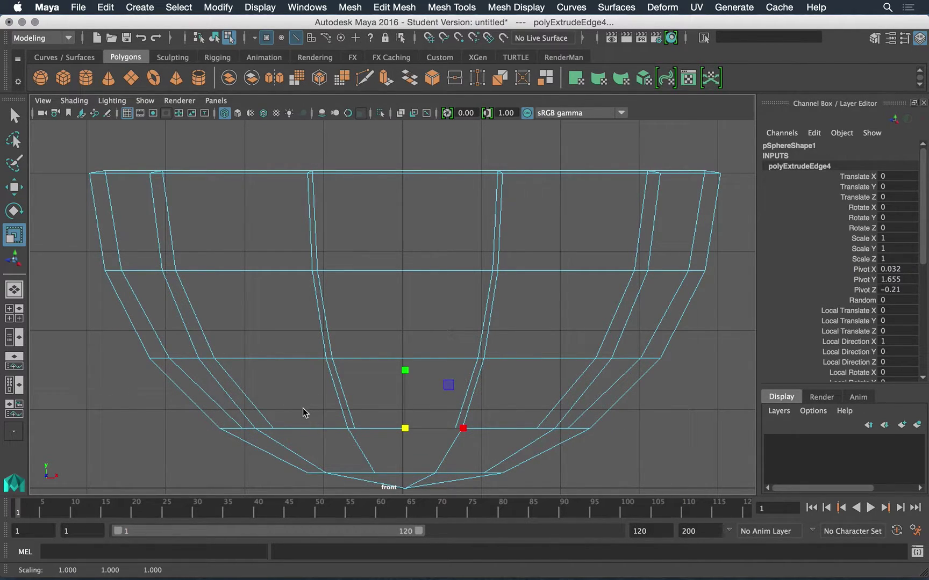
# Step: Extrude the inner edge loop about halfway down to the outer wall's lowest ring and scale it inward, inside the outer wall
pyautogui.keyDown('alt'); pyautogui.moveTo(346, 414); pyautogui.dragTo(338, 270, button='middle'); pyautogui.keyUp('alt')
pyautogui.scroll(5, 365, 325)
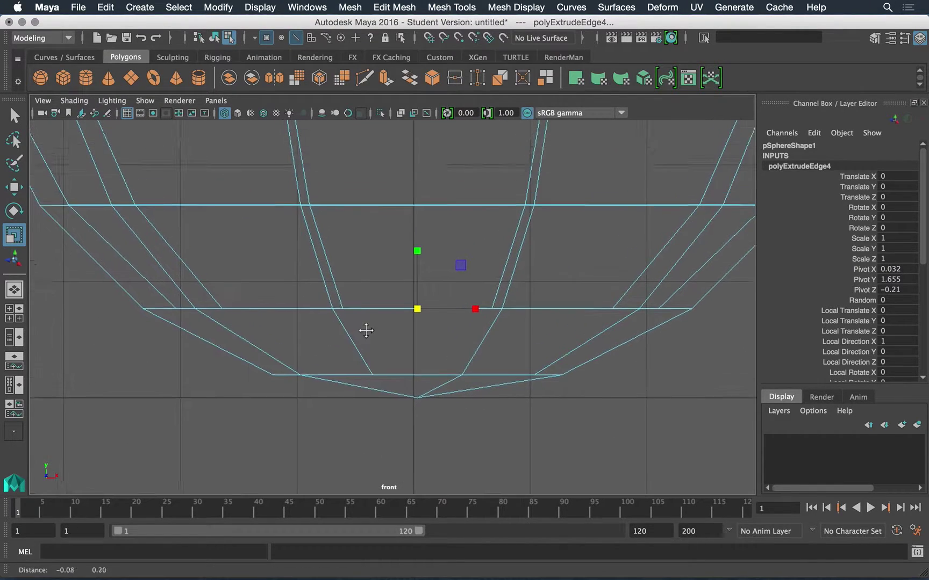
pyautogui.keyDown('alt'); pyautogui.moveTo(402, 344); pyautogui.dragTo(391, 278, button='right'); pyautogui.keyUp('alt')
pyautogui.keyDown('alt'); pyautogui.moveTo(388, 283); pyautogui.dragTo(380, 304, button='middle'); pyautogui.keyUp('alt')
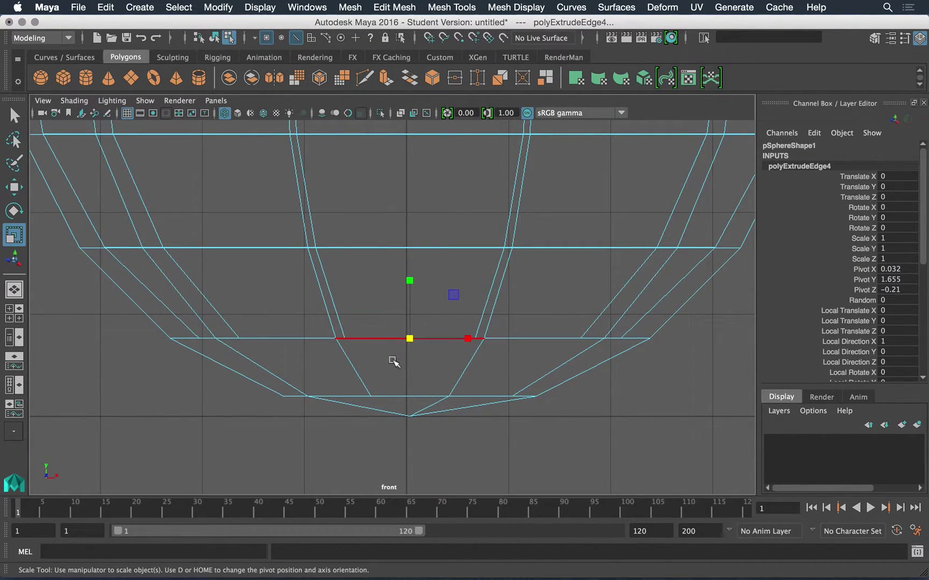
pyautogui.click(394, 7)
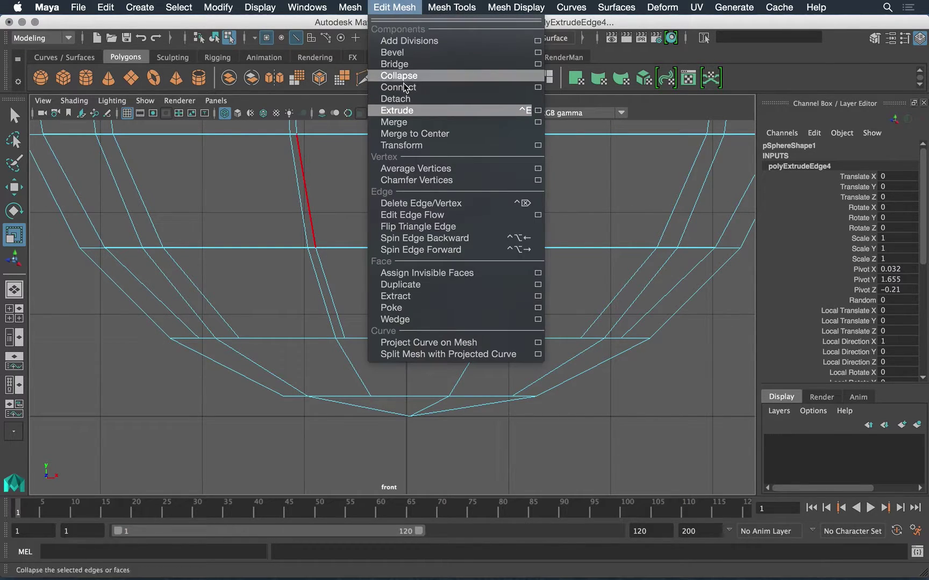
pyautogui.click(406, 114)
pyautogui.press('w')
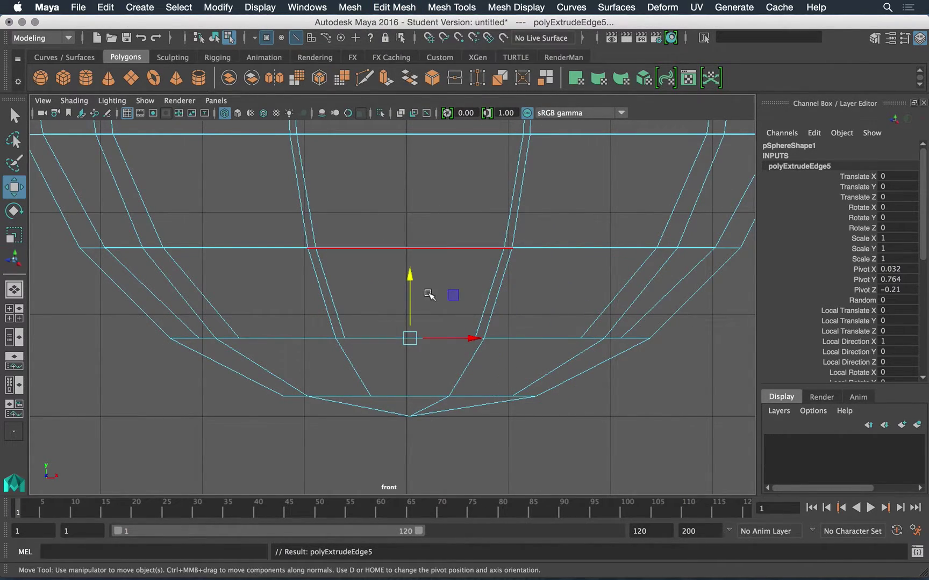
pyautogui.moveTo(410, 279); pyautogui.dragTo(443, 308)
pyautogui.press('r')
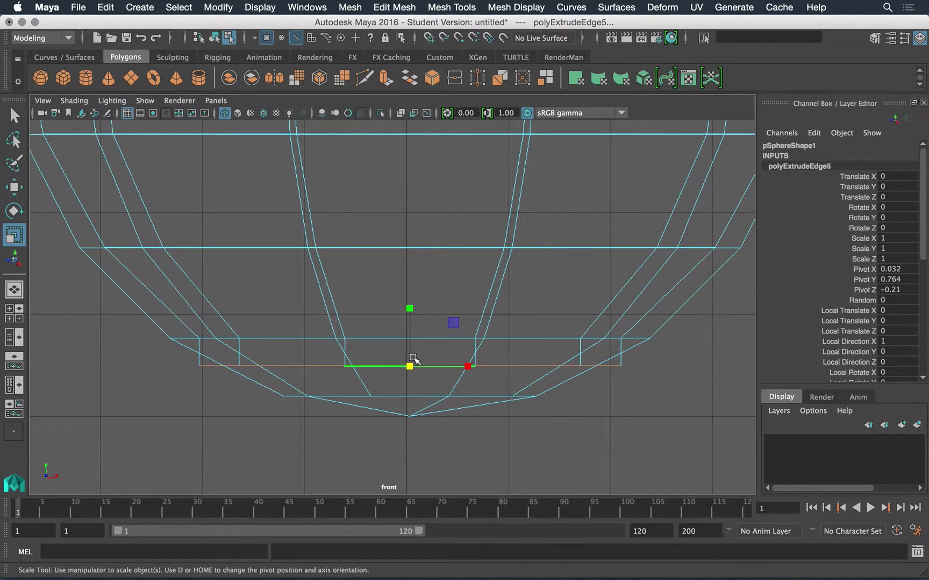
pyautogui.moveTo(411, 368); pyautogui.dragTo(337, 346)
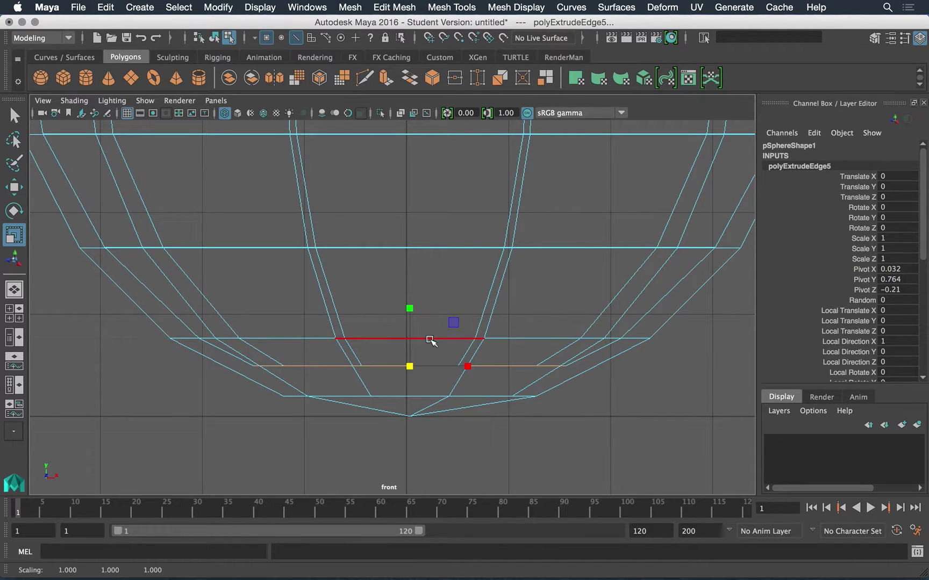
# Step: Switch to a full-size perspective view and examine the opening at the bottom of the bowl's inner wall from above
pyautogui.press('space')
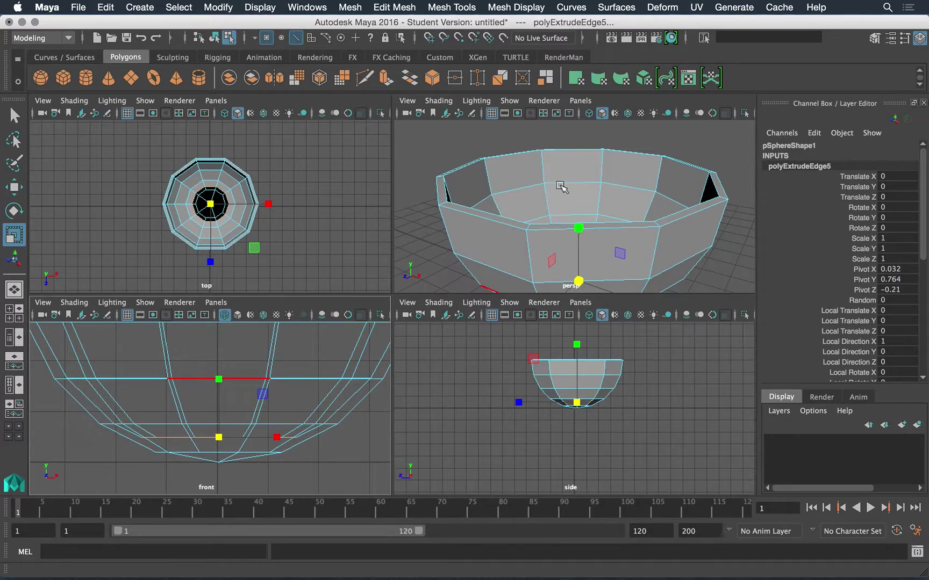
pyautogui.press('space')
pyautogui.keyDown('alt'); pyautogui.moveTo(578, 288); pyautogui.dragTo(332, 284); pyautogui.keyUp('alt')
pyautogui.keyDown('alt'); pyautogui.moveTo(332, 284); pyautogui.dragTo(439, 343, button='right'); pyautogui.keyUp('alt')
pyautogui.keyDown('alt'); pyautogui.moveTo(440, 328); pyautogui.dragTo(468, 332); pyautogui.keyUp('alt')
pyautogui.keyDown('alt'); pyautogui.moveTo(497, 301); pyautogui.dragTo(466, 379); pyautogui.keyUp('alt')
pyautogui.keyDown('alt'); pyautogui.moveTo(371, 349); pyautogui.dragTo(414, 351, button='right'); pyautogui.keyUp('alt')
pyautogui.keyDown('alt'); pyautogui.moveTo(413, 350); pyautogui.dragTo(386, 387); pyautogui.keyUp('alt')
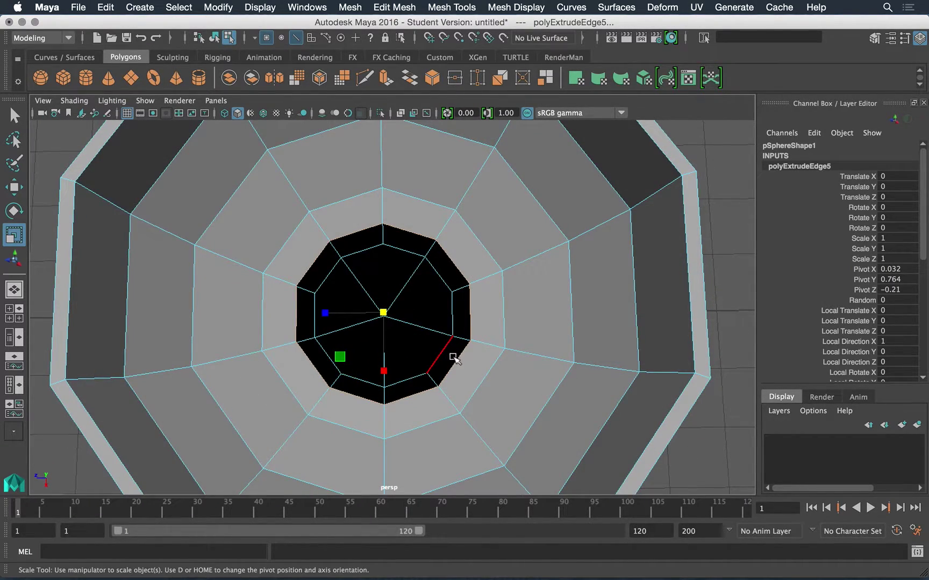
pyautogui.scroll(-2, 543, 389)
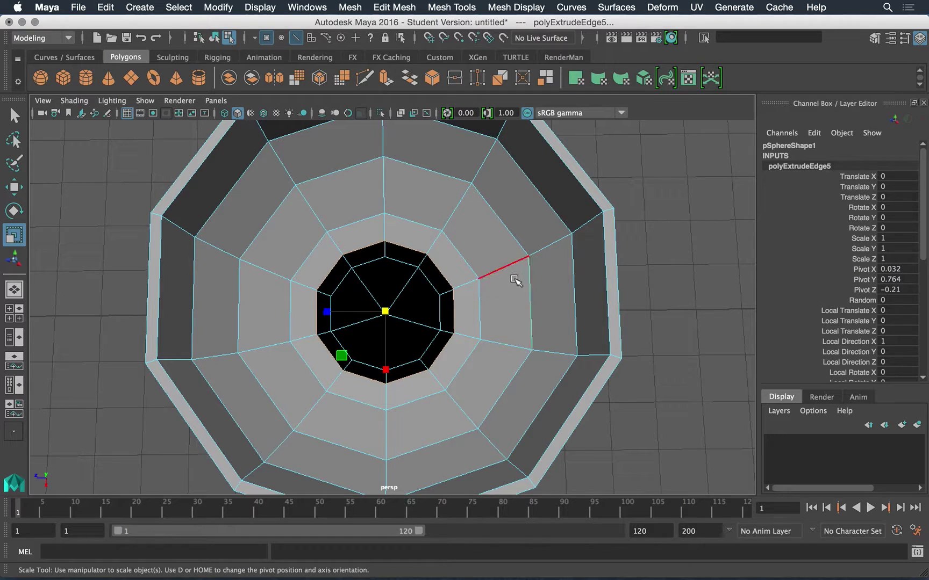
# Step: Select the whole bowl in object mode and close the opening in its inner bottom with Fill Hole
pyautogui.moveTo(484, 225); pyautogui.dragTo(554, 203, button='right')
pyautogui.keyDown('alt'); pyautogui.moveTo(488, 342); pyautogui.dragTo(421, 330); pyautogui.keyUp('alt')
pyautogui.click(521, 264)
pyautogui.keyDown('alt'); pyautogui.moveTo(507, 326); pyautogui.dragTo(378, 325); pyautogui.keyUp('alt')
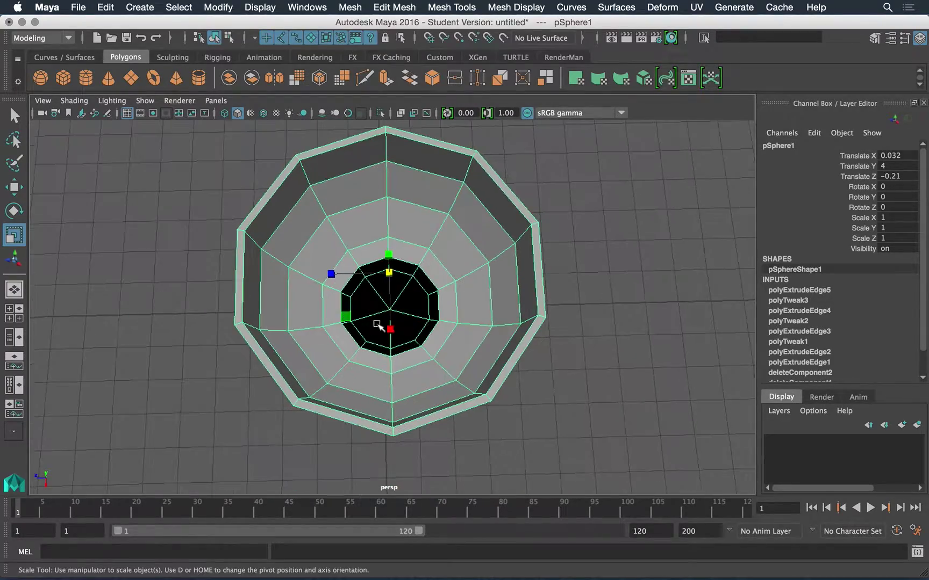
pyautogui.keyDown('alt'); pyautogui.moveTo(424, 344); pyautogui.dragTo(412, 375); pyautogui.keyUp('alt')
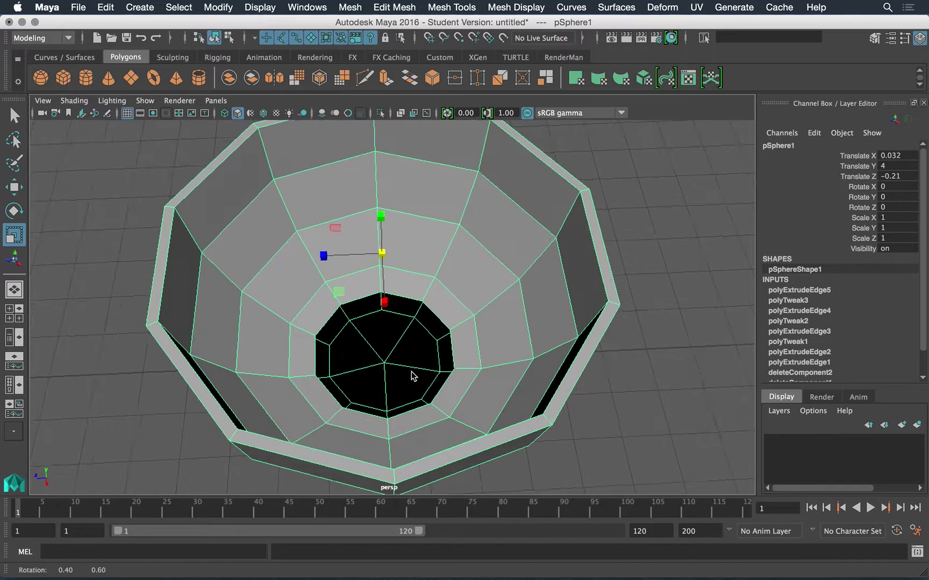
pyautogui.click(350, 7)
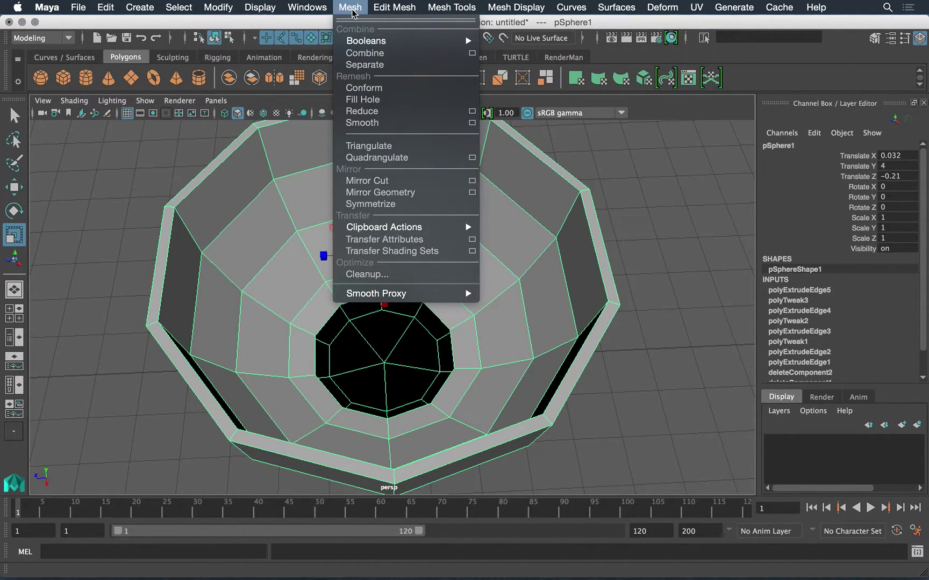
pyautogui.click(356, 100)
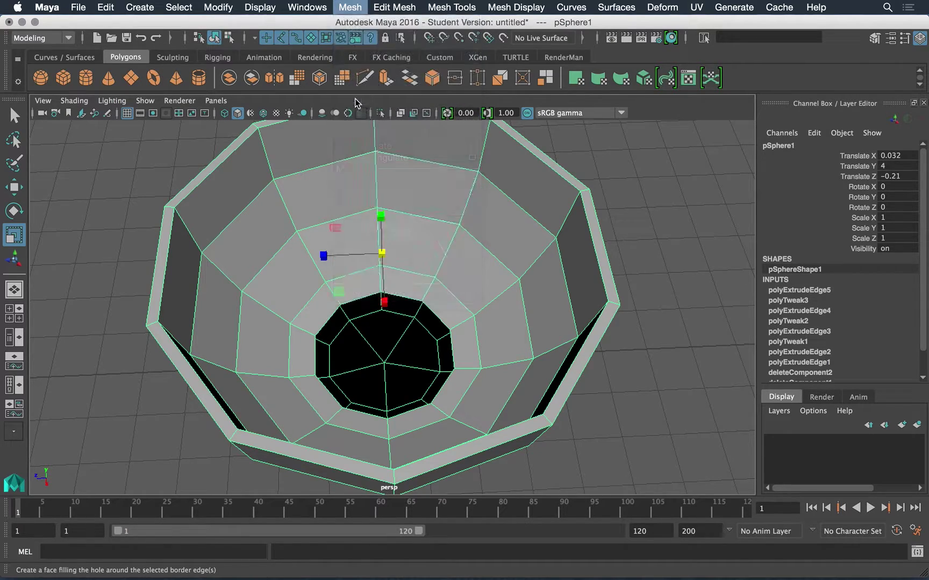
# Step: Examine the face filling the bowl's inner bottom from above and at an angle
pyautogui.keyDown('alt'); pyautogui.moveTo(298, 248); pyautogui.dragTo(380, 293, button='right'); pyautogui.keyUp('alt')
pyautogui.keyDown('alt'); pyautogui.moveTo(379, 293); pyautogui.dragTo(382, 307); pyautogui.keyUp('alt')
pyautogui.keyDown('alt'); pyautogui.moveTo(381, 307); pyautogui.dragTo(389, 237, button='middle'); pyautogui.keyUp('alt')
pyautogui.keyDown('alt'); pyautogui.moveTo(389, 237); pyautogui.dragTo(388, 294); pyautogui.keyUp('alt')
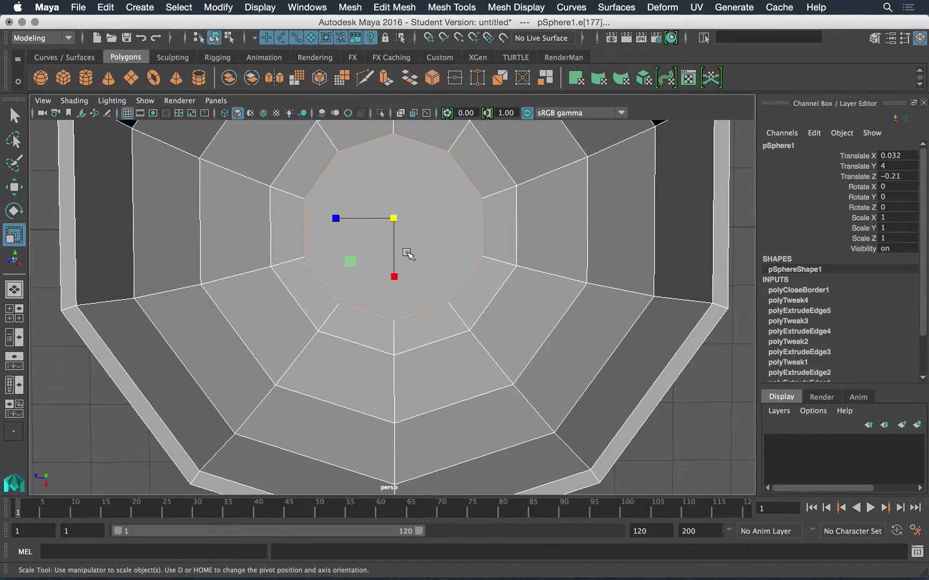
pyautogui.keyDown('alt'); pyautogui.moveTo(423, 203); pyautogui.dragTo(422, 252, button='middle'); pyautogui.keyUp('alt')
pyautogui.keyDown('alt'); pyautogui.moveTo(388, 257); pyautogui.dragTo(398, 310); pyautogui.keyUp('alt')
pyautogui.keyDown('alt'); pyautogui.moveTo(428, 191); pyautogui.dragTo(400, 360); pyautogui.keyUp('alt')
pyautogui.keyDown('alt'); pyautogui.moveTo(336, 307); pyautogui.dragTo(395, 360, button='right'); pyautogui.keyUp('alt')
pyautogui.keyDown('alt'); pyautogui.moveTo(394, 359); pyautogui.dragTo(388, 331, button='middle'); pyautogui.keyUp('alt')
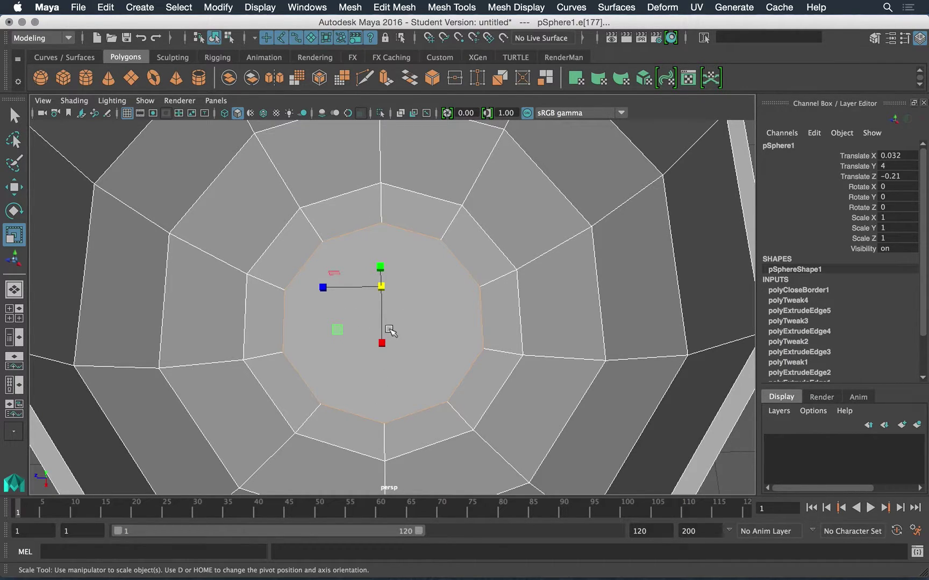
pyautogui.keyDown('alt'); pyautogui.moveTo(475, 320); pyautogui.dragTo(416, 280, button='right'); pyautogui.keyUp('alt')
# Step: Return to object mode with the bowl selected and frame the many-sided inner bottom face closely
pyautogui.moveTo(497, 207); pyautogui.dragTo(547, 168, button='right')
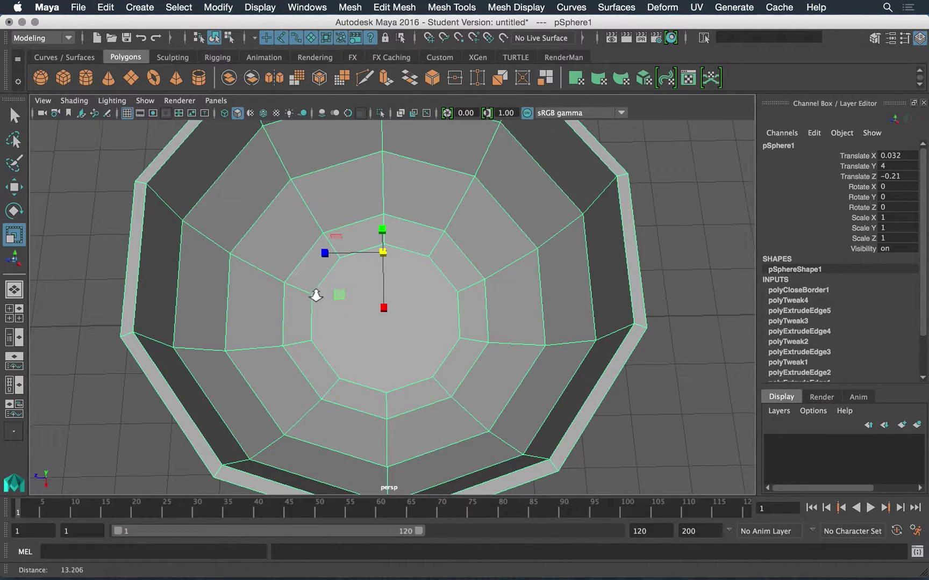
pyautogui.keyDown('alt'); pyautogui.moveTo(301, 263); pyautogui.dragTo(429, 338, button='right'); pyautogui.keyUp('alt')
pyautogui.keyDown('alt'); pyautogui.moveTo(429, 338); pyautogui.dragTo(417, 282, button='middle'); pyautogui.keyUp('alt')
pyautogui.keyDown('alt'); pyautogui.moveTo(417, 282); pyautogui.dragTo(431, 298, button='right'); pyautogui.keyUp('alt')
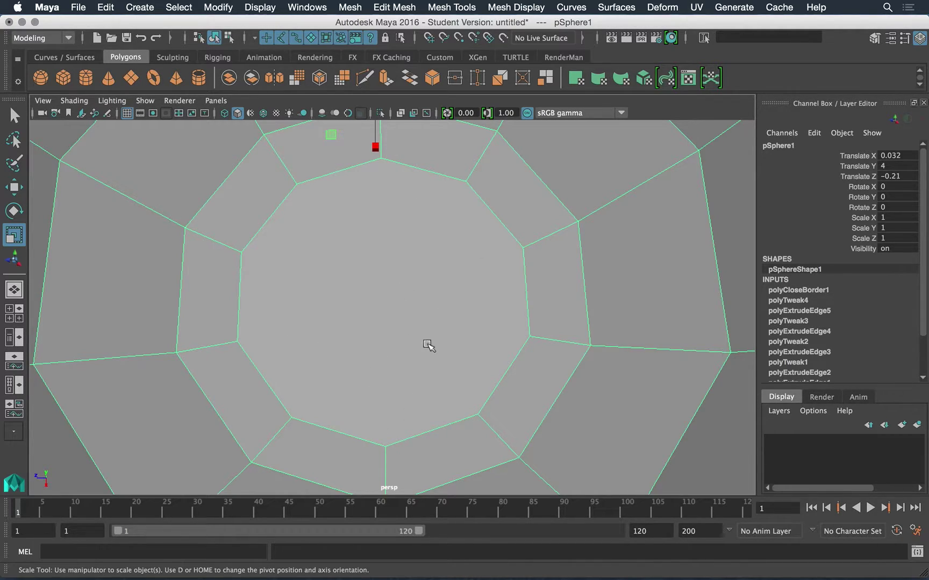
# Step: Start the Multi-Cut tool and split the bowl's inner bottom face in half with a cut between two opposite vertices
pyautogui.scroll(-5, 433, 328)
pyautogui.scroll(5, 434, 326)
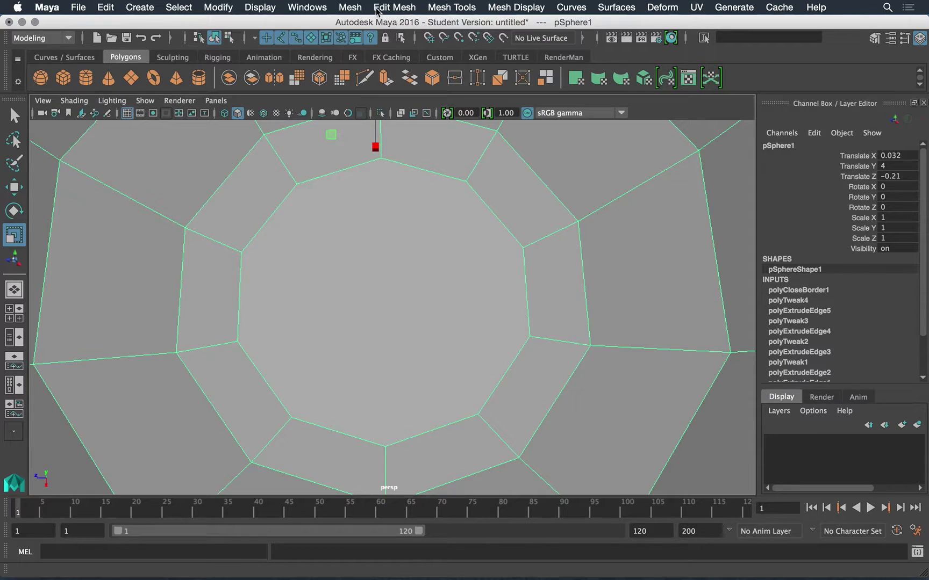
pyautogui.click(453, 7)
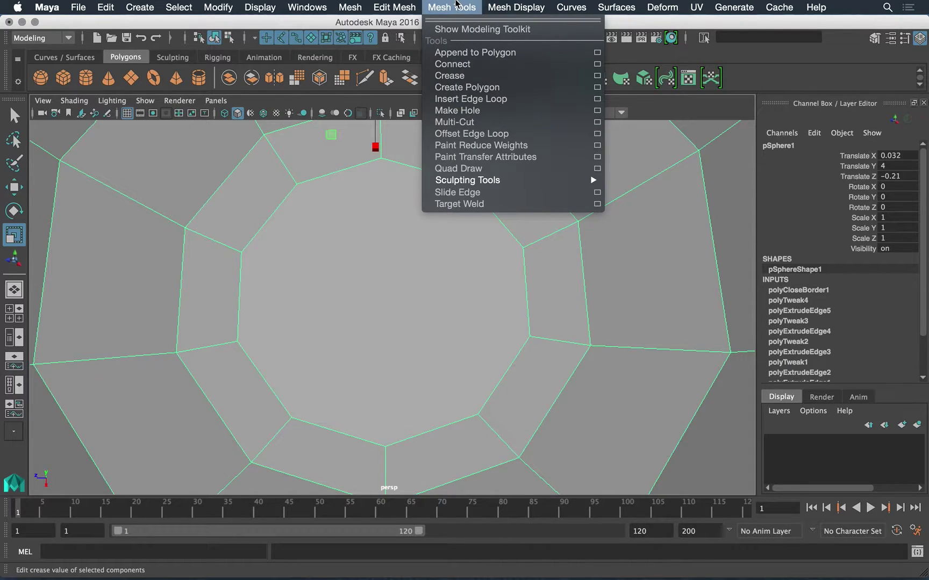
pyautogui.click(474, 124)
pyautogui.click(465, 181)
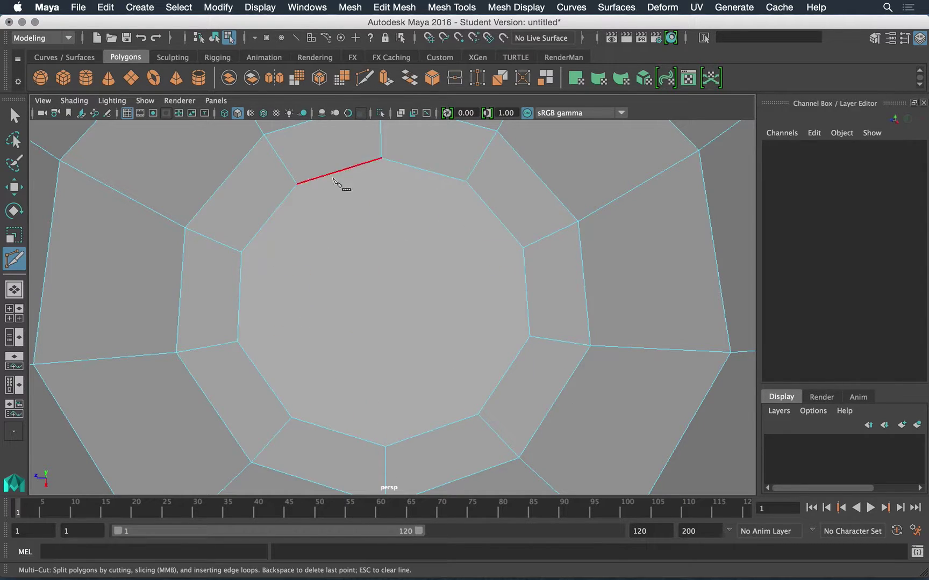
pyautogui.click(382, 159)
pyautogui.press('Return')
pyautogui.click(385, 447)
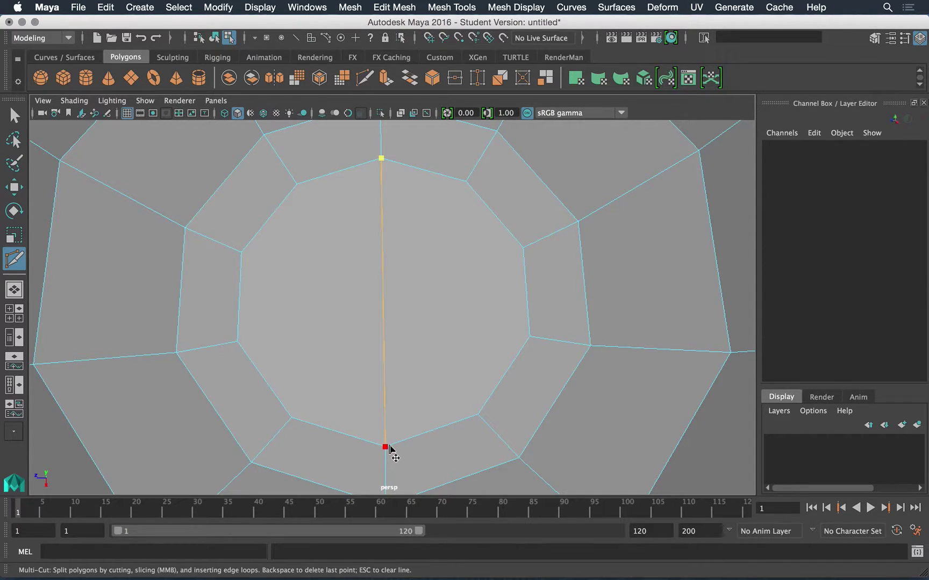
pyautogui.press('Return')
# Step: Cut the inner bottom face through its centre between the remaining pairs of opposite vertices, then finish with the Move tool active
pyautogui.click(292, 418)
pyautogui.click(522, 248)
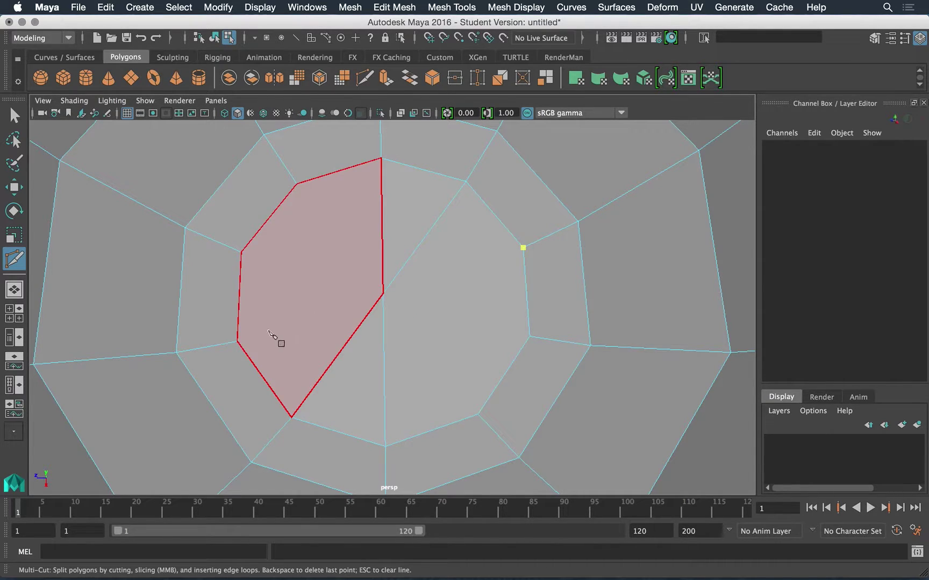
pyautogui.click(238, 342)
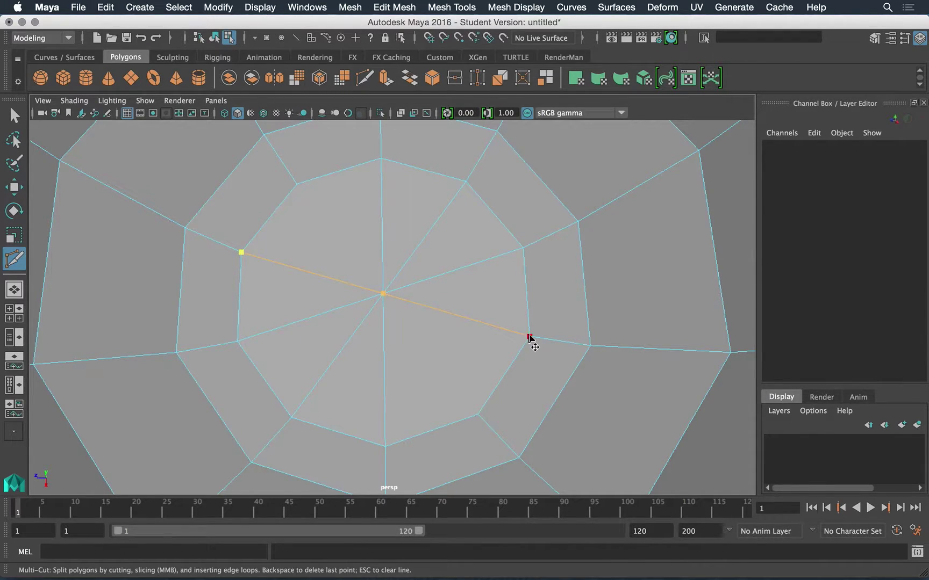
pyautogui.click(478, 414)
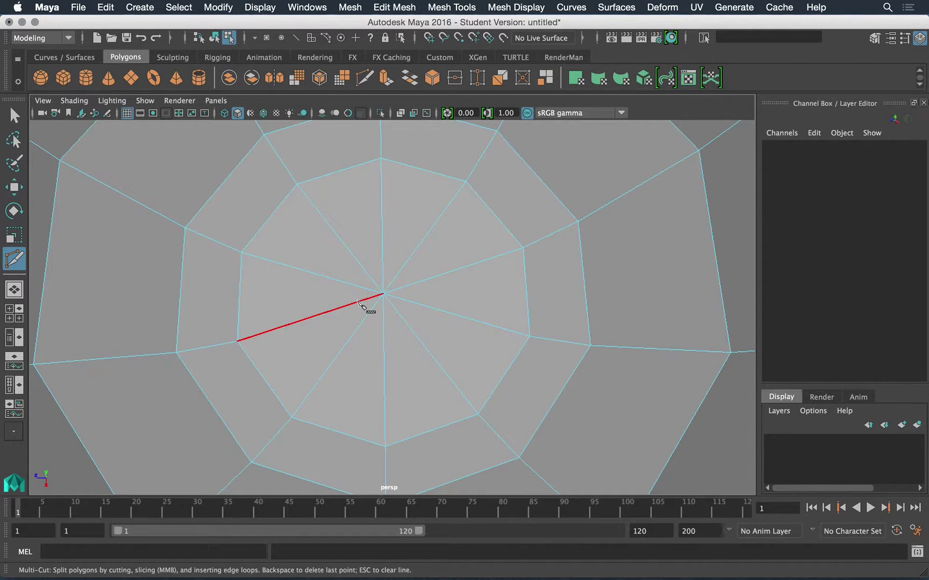
pyautogui.press('w')
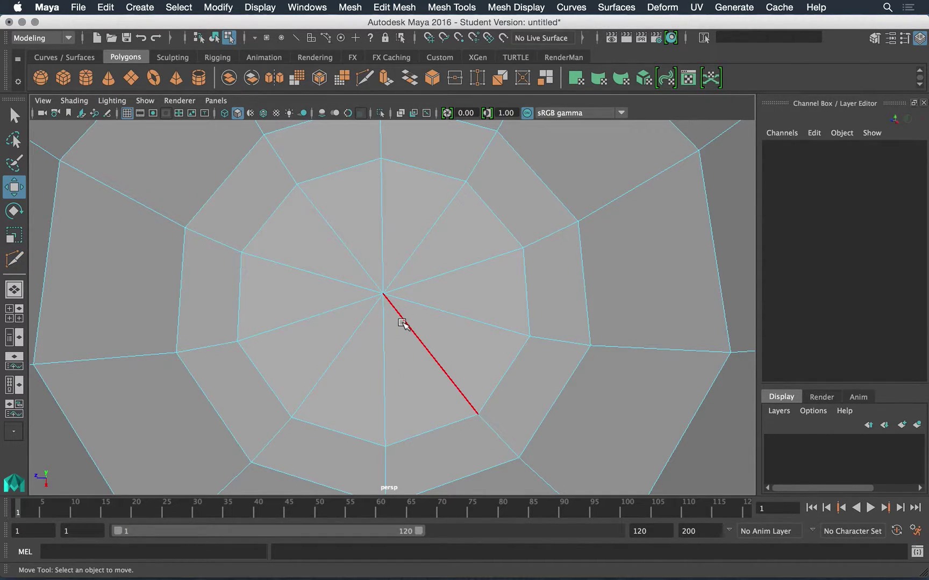
# Step: Select every other edge radiating from the inner bottom's centre and delete them to leave five four-sided faces
pyautogui.keyDown('alt'); pyautogui.moveTo(527, 406); pyautogui.dragTo(442, 354, button='right'); pyautogui.keyUp('alt')
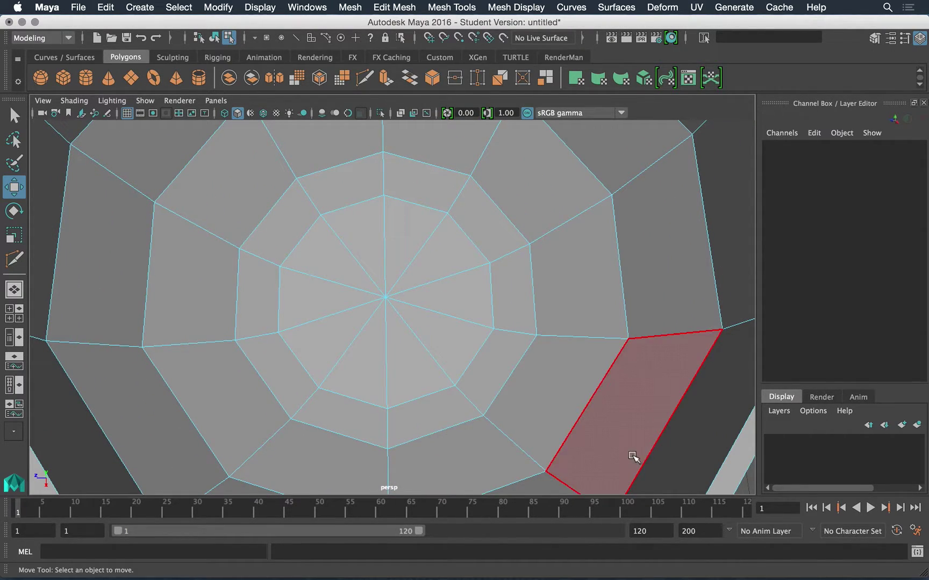
pyautogui.keyDown('alt'); pyautogui.moveTo(361, 404); pyautogui.dragTo(440, 414); pyautogui.keyUp('alt')
pyautogui.moveTo(360, 225); pyautogui.dragTo(362, 188, button='right')
pyautogui.click(347, 332)
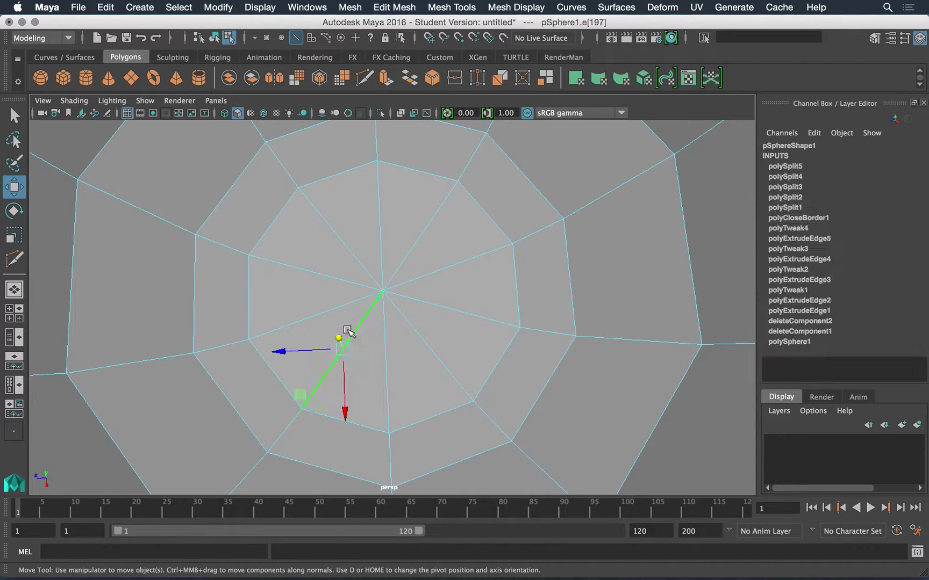
pyautogui.keyDown('shift'); pyautogui.click(325, 265); pyautogui.keyUp('shift')
pyautogui.keyDown('shift'); pyautogui.click(368, 233); pyautogui.keyUp('shift')
pyautogui.keyDown('shift'); pyautogui.click(458, 285); pyautogui.keyUp('shift')
pyautogui.keyDown('shift'); pyautogui.click(452, 348); pyautogui.keyUp('shift')
pyautogui.click(451, 349)
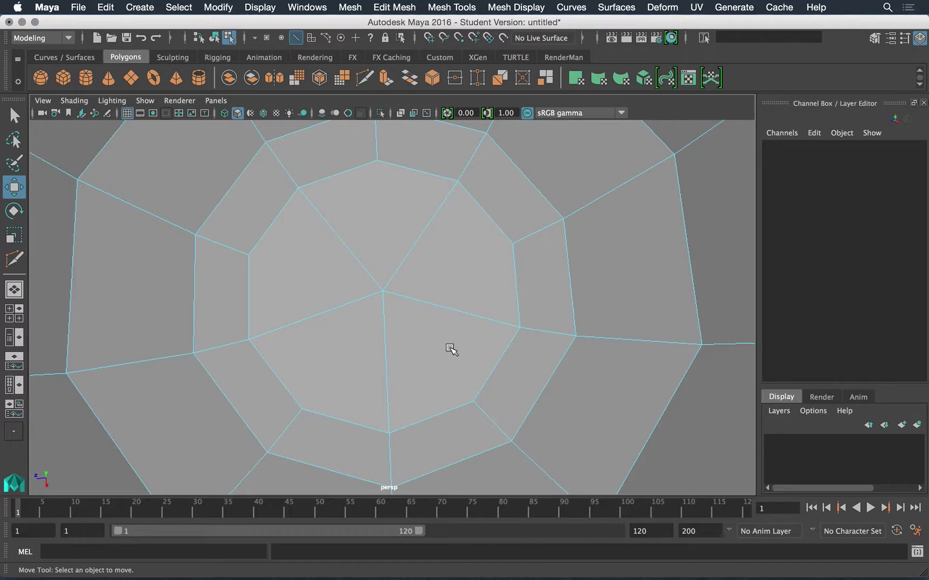
# Step: Return to object mode, select the whole bowl and turn on its smooth mesh preview
pyautogui.keyDown('alt'); pyautogui.moveTo(541, 382); pyautogui.dragTo(398, 356, button='right'); pyautogui.keyUp('alt')
pyautogui.keyDown('alt'); pyautogui.moveTo(397, 356); pyautogui.dragTo(384, 351); pyautogui.keyUp('alt')
pyautogui.moveTo(395, 308); pyautogui.dragTo(444, 199, button='right')
pyautogui.keyDown('alt'); pyautogui.moveTo(444, 199); pyautogui.dragTo(433, 332); pyautogui.keyUp('alt')
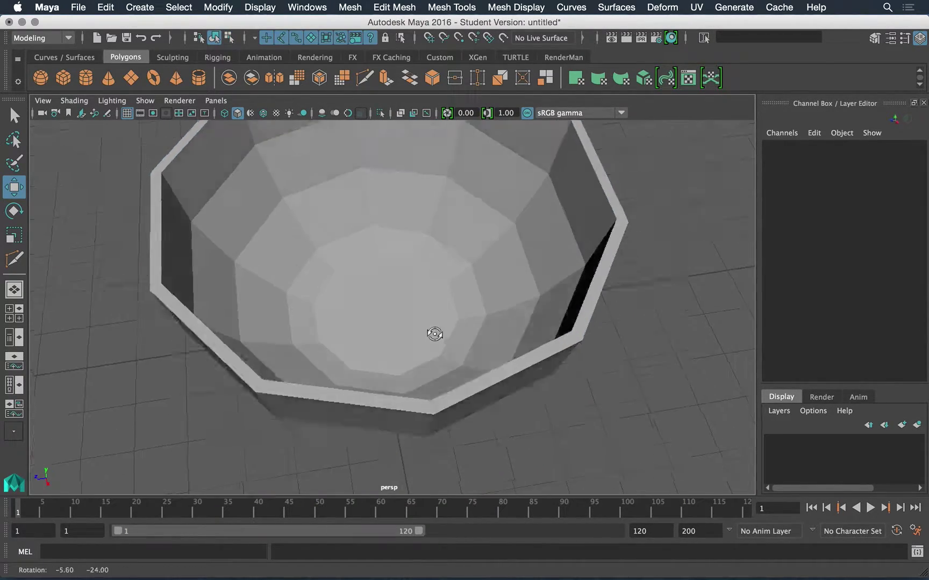
pyautogui.keyDown('alt'); pyautogui.moveTo(433, 331); pyautogui.dragTo(404, 352, button='right'); pyautogui.keyUp('alt')
pyautogui.keyDown('alt'); pyautogui.moveTo(405, 352); pyautogui.dragTo(427, 305); pyautogui.keyUp('alt')
pyautogui.click(428, 319)
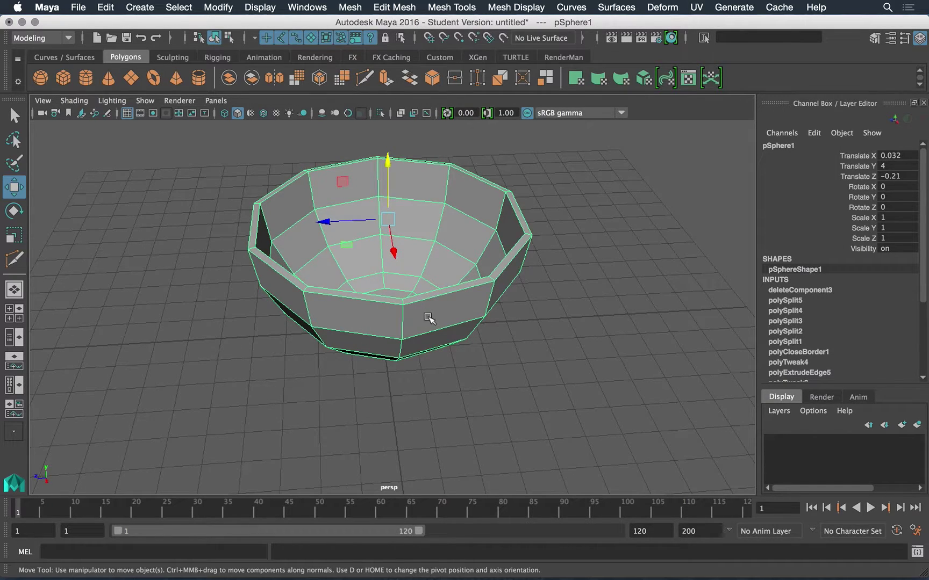
pyautogui.press('3')
# Step: Examine the smoothed bowl's rim and inner wall closely from several angles
pyautogui.click(439, 365)
pyautogui.keyDown('alt'); pyautogui.moveTo(440, 365); pyautogui.dragTo(421, 346); pyautogui.keyUp('alt')
pyautogui.keyDown('alt'); pyautogui.moveTo(420, 346); pyautogui.dragTo(440, 357, button='right'); pyautogui.keyUp('alt')
pyautogui.keyDown('alt'); pyautogui.moveTo(439, 357); pyautogui.dragTo(284, 280); pyautogui.keyUp('alt')
pyautogui.keyDown('alt'); pyautogui.moveTo(193, 156); pyautogui.dragTo(253, 284, button='middle'); pyautogui.keyUp('alt')
pyautogui.keyDown('alt'); pyautogui.moveTo(253, 284); pyautogui.dragTo(343, 347, button='right'); pyautogui.keyUp('alt')
pyautogui.keyDown('alt'); pyautogui.moveTo(343, 347); pyautogui.dragTo(334, 384); pyautogui.keyUp('alt')
pyautogui.keyDown('alt'); pyautogui.moveTo(322, 323); pyautogui.dragTo(342, 252, button='middle'); pyautogui.keyUp('alt')
pyautogui.keyDown('alt'); pyautogui.moveTo(334, 258); pyautogui.dragTo(326, 338, button='right'); pyautogui.keyUp('alt')
pyautogui.keyDown('alt'); pyautogui.moveTo(232, 210); pyautogui.dragTo(276, 232, button='middle'); pyautogui.keyUp('alt')
pyautogui.keyDown('alt'); pyautogui.moveTo(276, 233); pyautogui.dragTo(295, 263, button='right'); pyautogui.keyUp('alt')
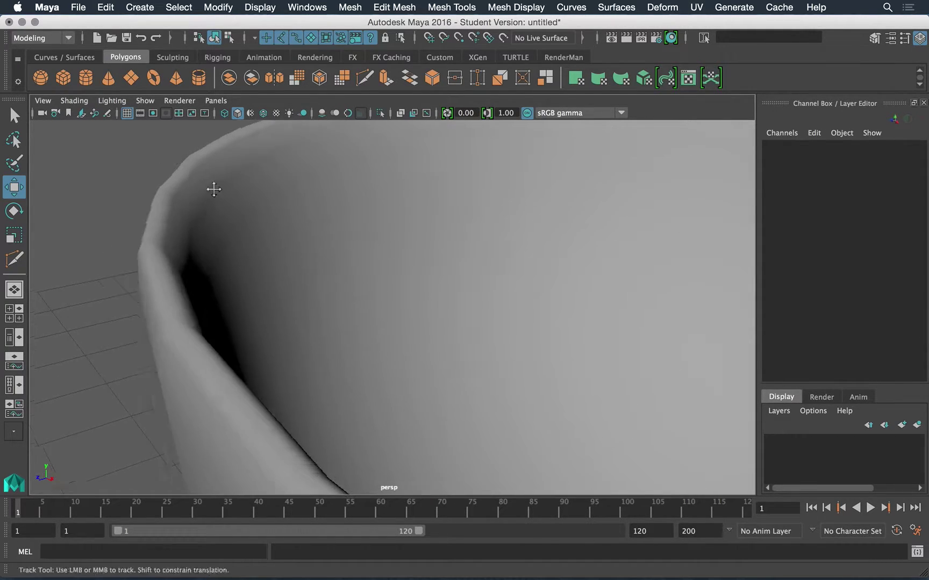
pyautogui.keyDown('alt'); pyautogui.moveTo(206, 184); pyautogui.dragTo(224, 211, button='middle'); pyautogui.keyUp('alt')
pyautogui.keyDown('alt'); pyautogui.moveTo(317, 293); pyautogui.dragTo(288, 236, button='right'); pyautogui.keyUp('alt')
# Step: Examine the smoothed bowl's outer wall and rounded base from the side, with the bowl selected
pyautogui.keyDown('alt'); pyautogui.moveTo(456, 379); pyautogui.dragTo(525, 327); pyautogui.keyUp('alt')
pyautogui.keyDown('alt'); pyautogui.moveTo(429, 322); pyautogui.dragTo(293, 262, button='right'); pyautogui.keyUp('alt')
pyautogui.keyDown('alt'); pyautogui.moveTo(270, 281); pyautogui.dragTo(354, 286); pyautogui.keyUp('alt')
pyautogui.keyDown('alt'); pyautogui.moveTo(355, 288); pyautogui.dragTo(469, 399, button='right'); pyautogui.keyUp('alt')
pyautogui.keyDown('alt'); pyautogui.moveTo(469, 399); pyautogui.dragTo(510, 393); pyautogui.keyUp('alt')
pyautogui.keyDown('alt'); pyautogui.moveTo(448, 366); pyautogui.dragTo(387, 357, button='right'); pyautogui.keyUp('alt')
pyautogui.keyDown('alt'); pyautogui.moveTo(388, 358); pyautogui.dragTo(376, 323, button='middle'); pyautogui.keyUp('alt')
pyautogui.click(354, 388)
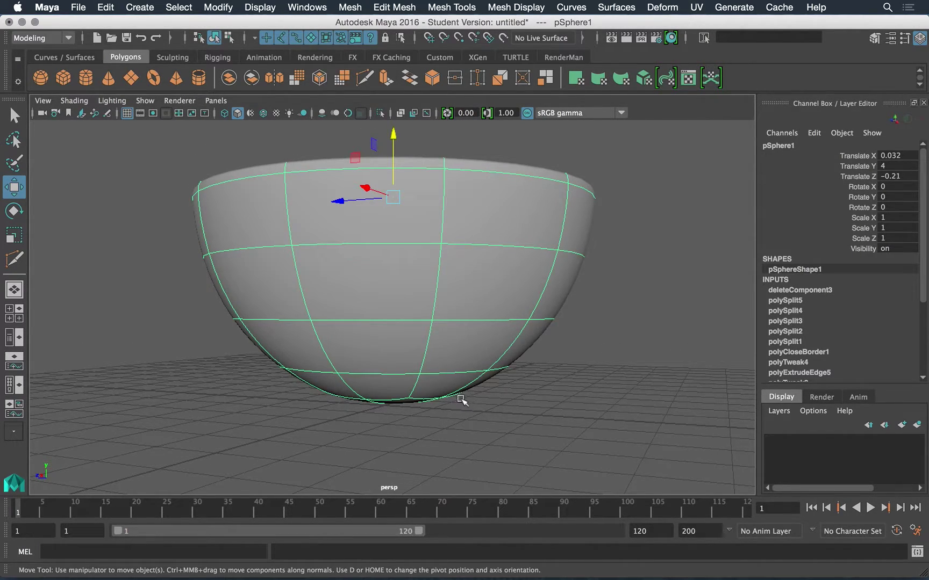
pyautogui.keyDown('alt'); pyautogui.moveTo(336, 407); pyautogui.dragTo(342, 351); pyautogui.keyUp('alt')
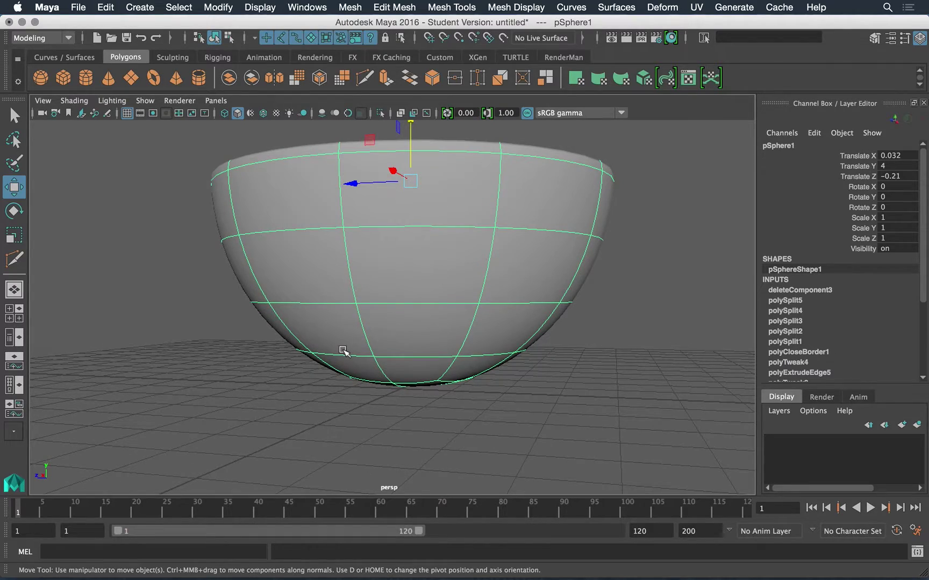
pyautogui.keyDown('alt'); pyautogui.moveTo(418, 266); pyautogui.dragTo(430, 359); pyautogui.keyUp('alt')
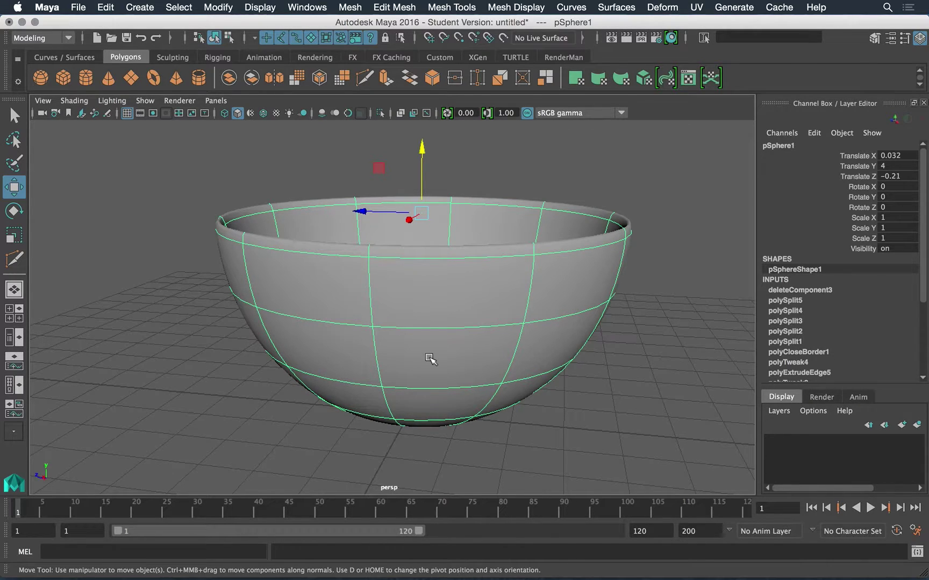
# Step: Frame the bowl's lower part in a full-size front view and switch to vertex selection
pyautogui.press('space')
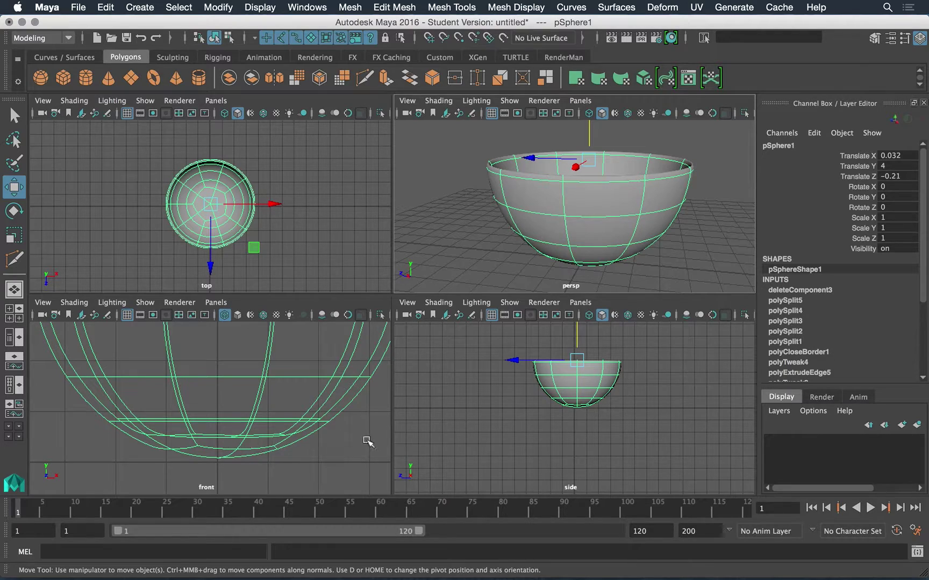
pyautogui.press('space')
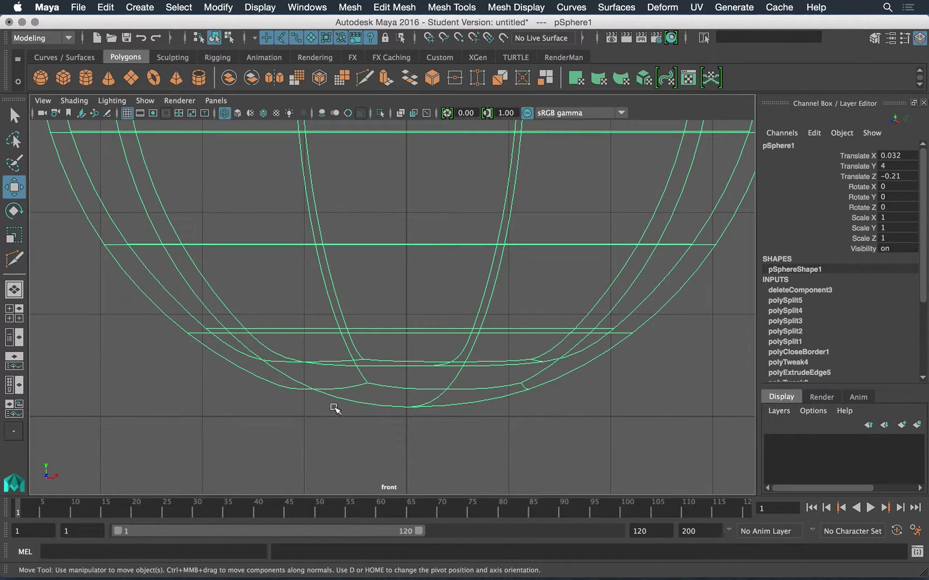
pyautogui.press('f')
pyautogui.keyDown('alt'); pyautogui.moveTo(362, 339); pyautogui.dragTo(484, 403, button='right'); pyautogui.keyUp('alt')
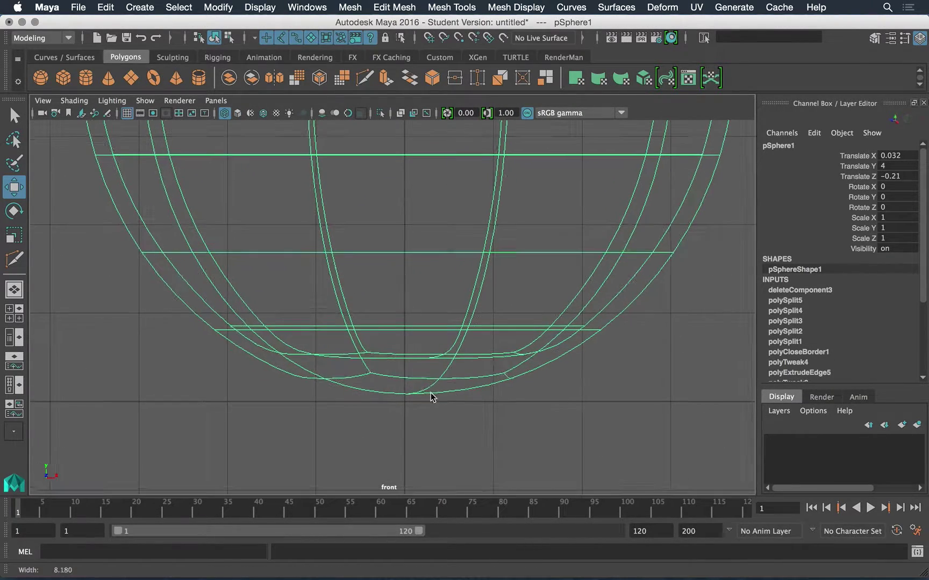
pyautogui.rightClick(442, 379)
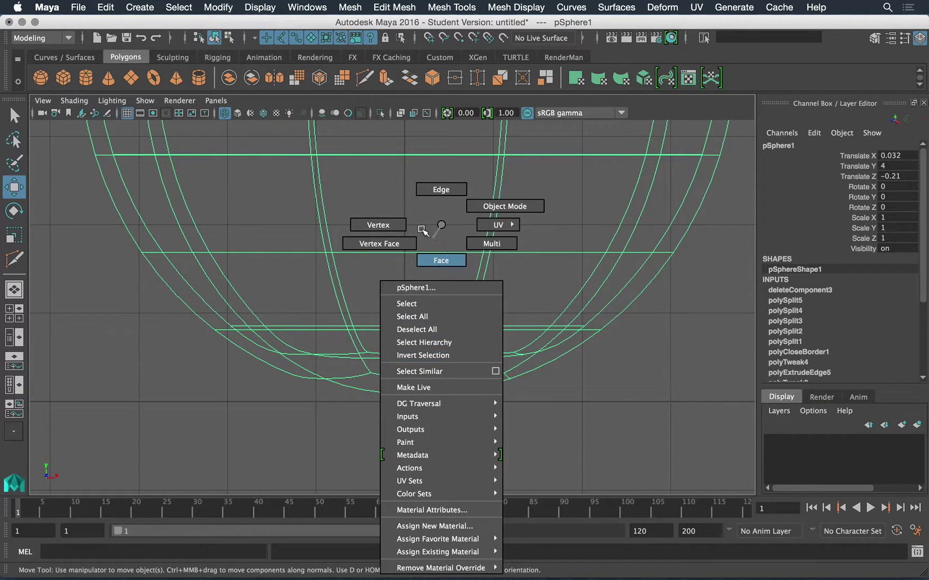
pyautogui.click(403, 223)
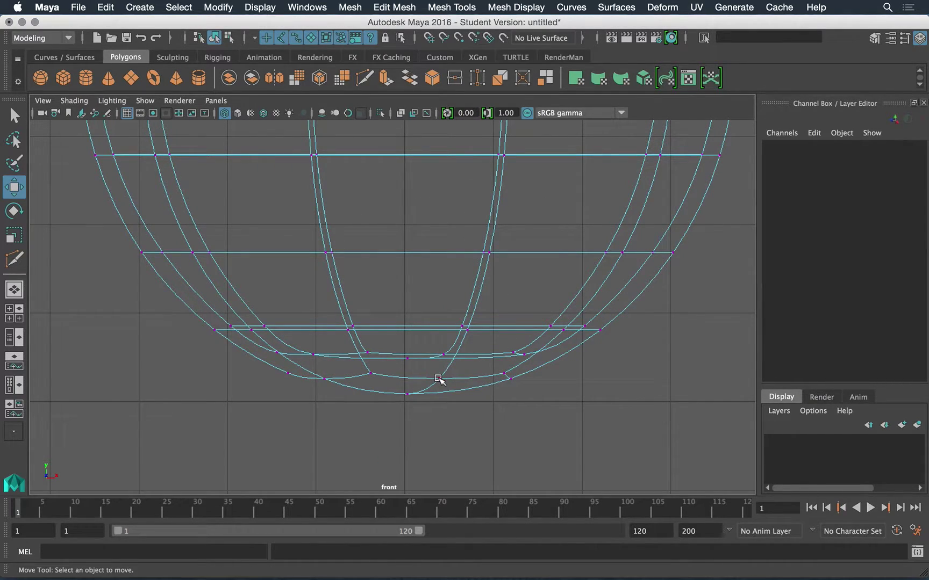
# Step: Display the bowl in wireframe with the smooth mesh preview turned off
pyautogui.press('5')
pyautogui.press('4')
pyautogui.press('5')
pyautogui.press('4')
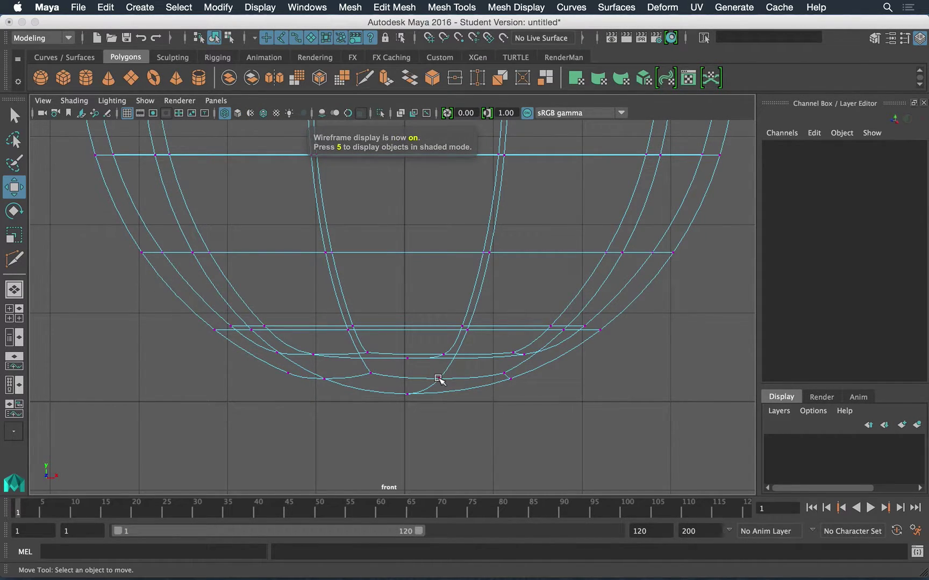
pyautogui.press('1')
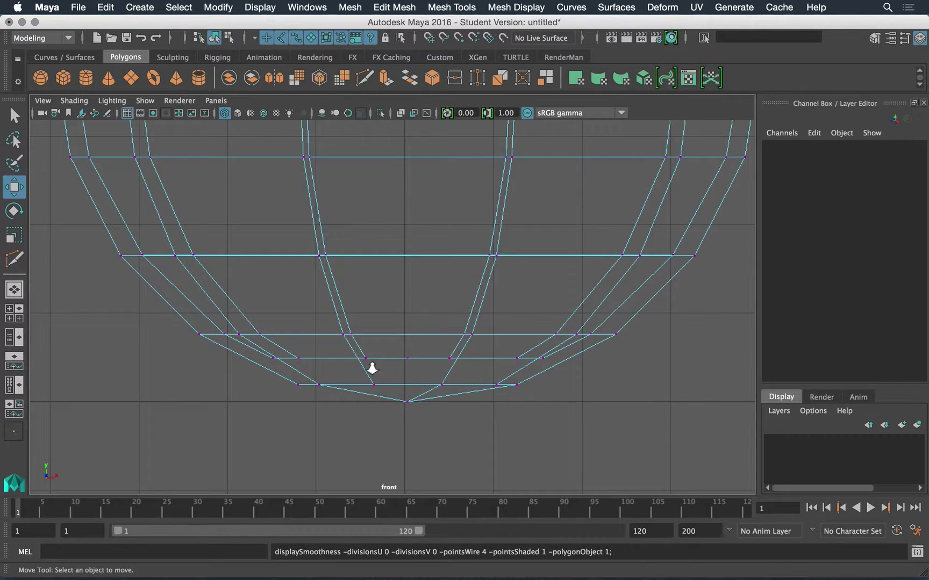
# Step: Raise the lowest centre vertex of the bowl's underside to just below the ring of vertices around it
pyautogui.scroll(5, 372, 369)
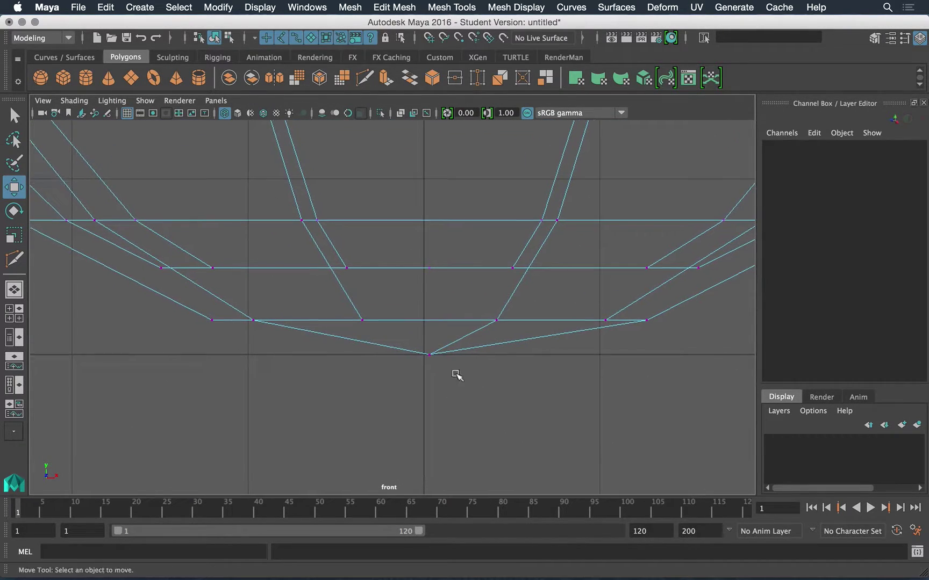
pyautogui.moveTo(497, 402); pyautogui.dragTo(336, 333)
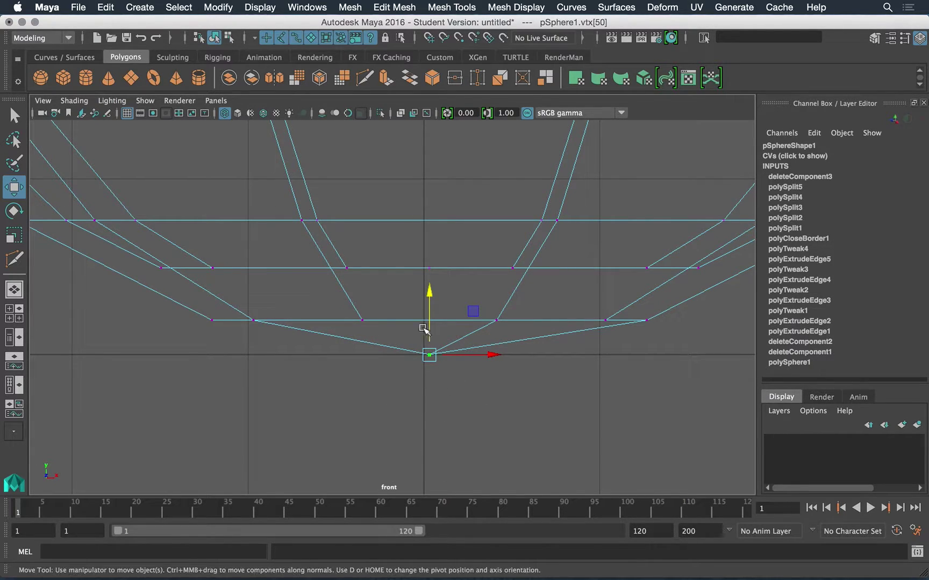
pyautogui.moveTo(429, 293); pyautogui.dragTo(434, 268)
pyautogui.keyDown('alt'); pyautogui.moveTo(509, 365); pyautogui.dragTo(460, 327, button='right'); pyautogui.keyUp('alt')
pyautogui.keyDown('alt'); pyautogui.moveTo(460, 317); pyautogui.dragTo(465, 355, button='middle'); pyautogui.keyUp('alt')
pyautogui.keyDown('alt'); pyautogui.moveTo(438, 379); pyautogui.dragTo(470, 404, button='right'); pyautogui.keyUp('alt')
pyautogui.keyDown('alt'); pyautogui.moveTo(451, 398); pyautogui.dragTo(450, 406, button='middle'); pyautogui.keyUp('alt')
pyautogui.keyDown('alt'); pyautogui.moveTo(413, 369); pyautogui.dragTo(434, 384, button='right'); pyautogui.keyUp('alt')
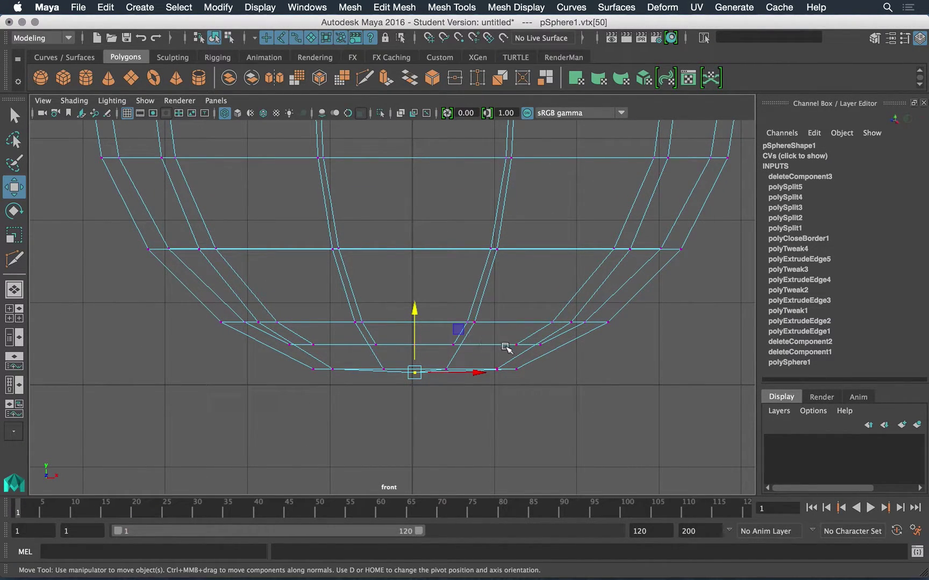
# Step: Select all vertices of the bowl's lower rings and inner bottom and raise them slightly together
pyautogui.moveTo(688, 432); pyautogui.dragTo(179, 301)
pyautogui.keyDown('alt'); pyautogui.moveTo(551, 401); pyautogui.dragTo(457, 365, button='right'); pyautogui.keyUp('alt')
pyautogui.keyDown('alt'); pyautogui.moveTo(370, 329); pyautogui.dragTo(410, 278, button='right'); pyautogui.keyUp('alt')
pyautogui.moveTo(409, 274); pyautogui.dragTo(410, 267)
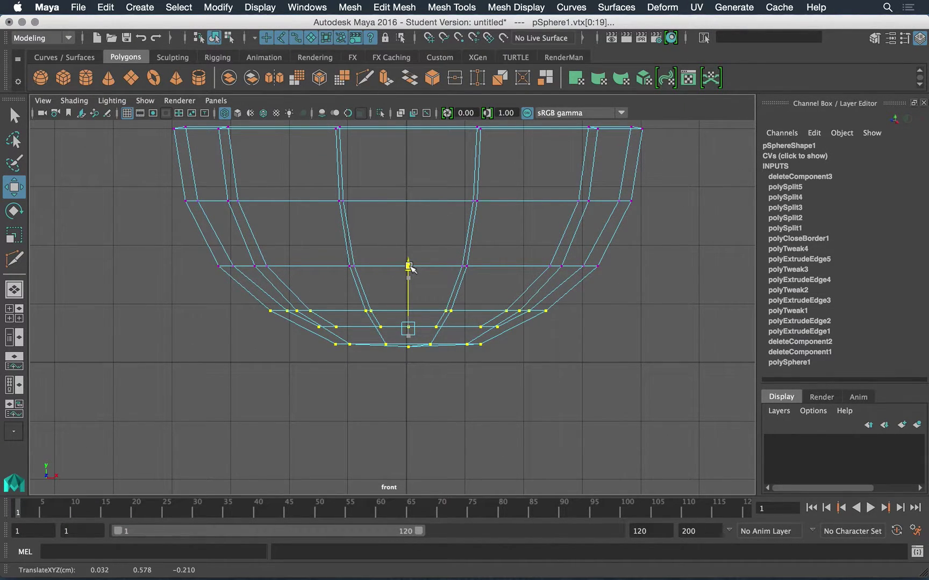
pyautogui.keyDown('alt'); pyautogui.moveTo(335, 313); pyautogui.dragTo(477, 408, button='right'); pyautogui.keyUp('alt')
pyautogui.keyDown('alt'); pyautogui.moveTo(391, 379); pyautogui.dragTo(413, 398, button='right'); pyautogui.keyUp('alt')
# Step: Select the lowest outer ring with its centre vertex and raise them slightly to flatten the bowl's underside
pyautogui.moveTo(584, 420); pyautogui.dragTo(242, 356)
pyautogui.moveTo(419, 306); pyautogui.dragTo(419, 296)
pyautogui.keyDown('alt'); pyautogui.moveTo(390, 332); pyautogui.dragTo(532, 380, button='right'); pyautogui.keyUp('alt')
pyautogui.keyDown('alt'); pyautogui.moveTo(379, 307); pyautogui.dragTo(466, 371, button='right'); pyautogui.keyUp('alt')
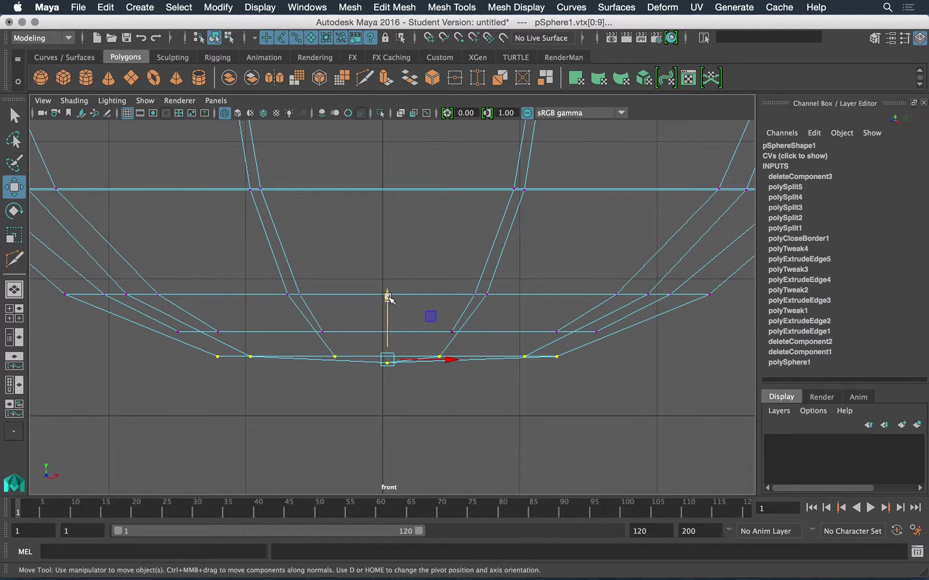
pyautogui.moveTo(390, 297); pyautogui.dragTo(389, 296)
# Step: Select the inner bottom's row of vertices and raise it to widen the gap above the underside
pyautogui.moveTo(624, 341); pyautogui.dragTo(138, 318)
pyautogui.moveTo(390, 277); pyautogui.dragTo(389, 261)
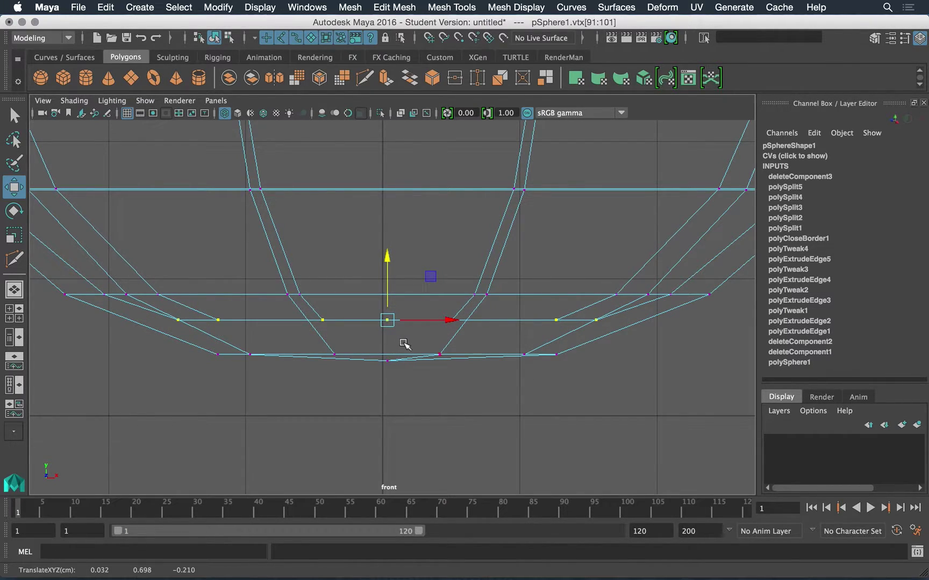
pyautogui.keyDown('alt'); pyautogui.moveTo(417, 351); pyautogui.dragTo(398, 329, button='right'); pyautogui.keyUp('alt')
# Step: Select the whole bowl in object mode and lower it onto the grid's ground line, at a Translate Y of about 3.565
pyautogui.moveTo(506, 272); pyautogui.dragTo(552, 220, button='right')
pyautogui.click(508, 276)
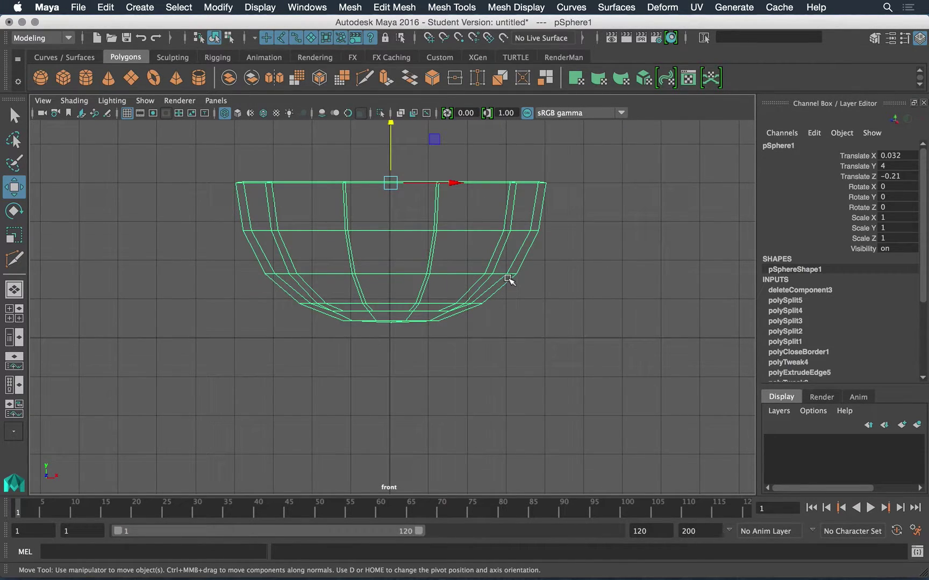
pyautogui.keyDown('alt'); pyautogui.moveTo(356, 249); pyautogui.dragTo(375, 372, button='right'); pyautogui.keyUp('alt')
pyautogui.keyDown('alt'); pyautogui.moveTo(332, 307); pyautogui.dragTo(417, 290, button='right'); pyautogui.keyUp('alt')
pyautogui.keyDown('alt'); pyautogui.moveTo(400, 226); pyautogui.dragTo(408, 289, button='middle'); pyautogui.keyUp('alt')
pyautogui.keyDown('alt'); pyautogui.moveTo(325, 163); pyautogui.dragTo(371, 181, button='right'); pyautogui.keyUp('alt')
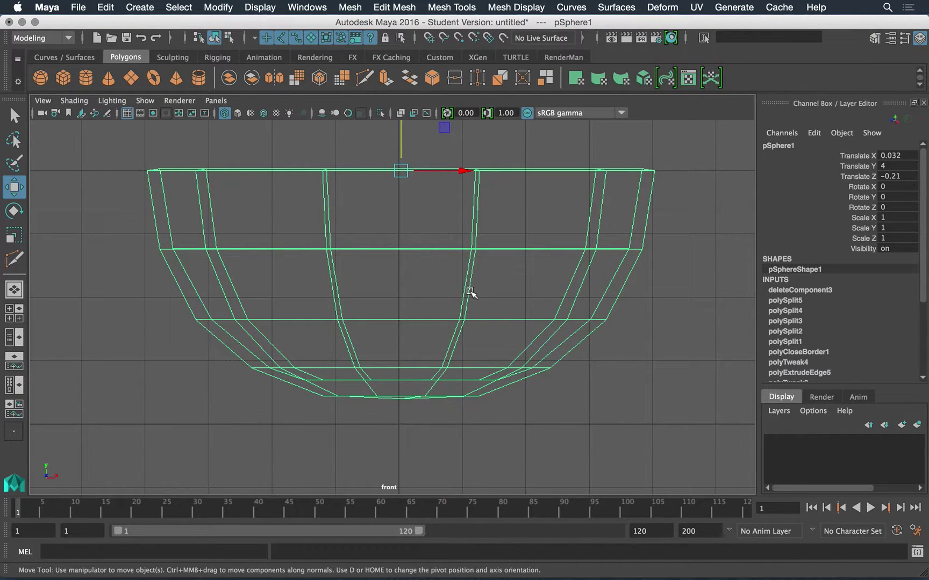
pyautogui.keyDown('alt'); pyautogui.moveTo(470, 291); pyautogui.dragTo(439, 250, button='right'); pyautogui.keyUp('alt')
pyautogui.moveTo(396, 134); pyautogui.dragTo(407, 153)
pyautogui.keyDown('alt'); pyautogui.moveTo(399, 298); pyautogui.dragTo(479, 275, button='right'); pyautogui.keyUp('alt')
pyautogui.keyDown('alt'); pyautogui.moveTo(495, 260); pyautogui.dragTo(456, 134, button='middle'); pyautogui.keyUp('alt')
pyautogui.keyDown('alt'); pyautogui.moveTo(352, 275); pyautogui.dragTo(384, 279, button='right'); pyautogui.keyUp('alt')
pyautogui.keyDown('alt'); pyautogui.moveTo(377, 174); pyautogui.dragTo(394, 235, button='middle'); pyautogui.keyUp('alt')
pyautogui.keyDown('alt'); pyautogui.moveTo(407, 226); pyautogui.dragTo(366, 152, button='right'); pyautogui.keyUp('alt')
pyautogui.moveTo(388, 162); pyautogui.dragTo(391, 161)
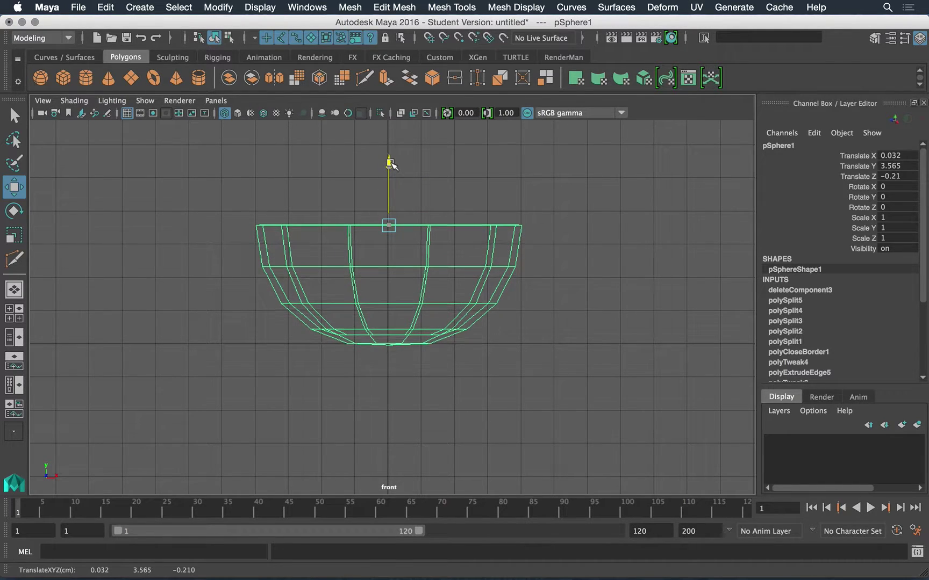
# Step: Centre the bowl on the grid by setting its Translate X and Translate Z to 0
pyautogui.keyDown('alt'); pyautogui.moveTo(366, 268); pyautogui.dragTo(471, 310, button='right'); pyautogui.keyUp('alt')
pyautogui.keyDown('alt'); pyautogui.moveTo(127, 154); pyautogui.dragTo(158, 187, button='middle'); pyautogui.keyUp('alt')
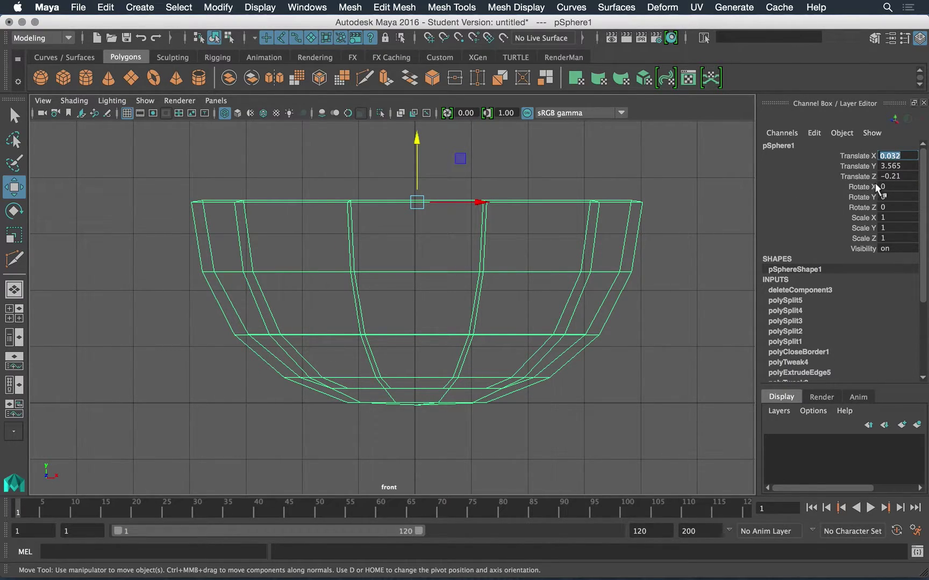
pyautogui.press('Return')
pyautogui.click(889, 176)
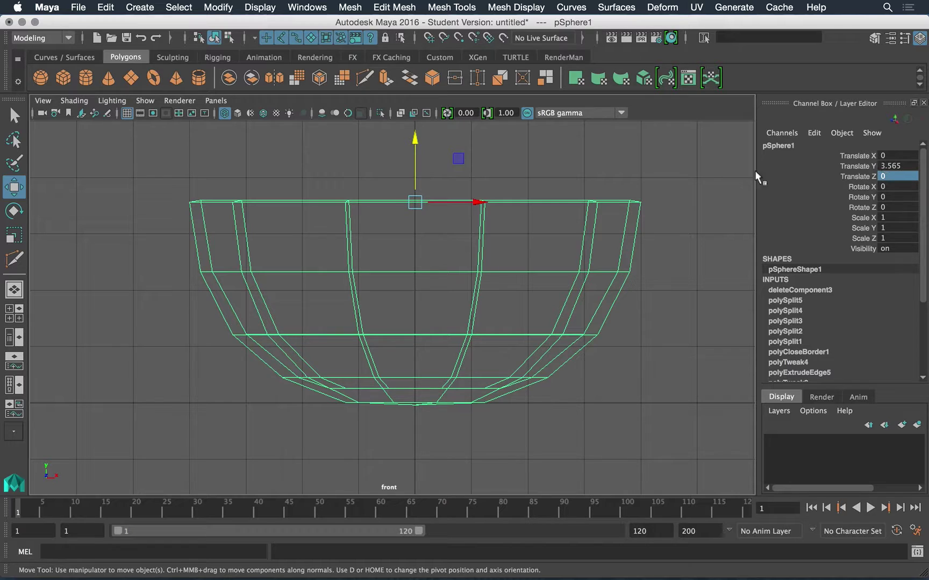
# Step: Show the bowl in smooth mesh preview in the perspective view and deselect it to check its rounded shape
pyautogui.press('space')
pyautogui.press('space')
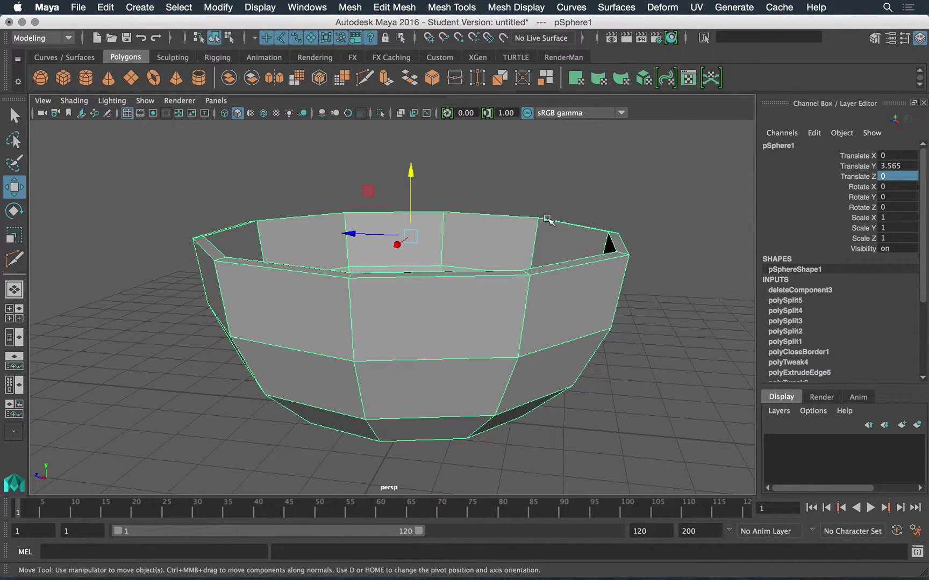
pyautogui.keyDown('alt'); pyautogui.moveTo(550, 218); pyautogui.dragTo(556, 291); pyautogui.keyUp('alt')
pyautogui.keyDown('alt'); pyautogui.moveTo(555, 290); pyautogui.dragTo(478, 349, button='right'); pyautogui.keyUp('alt')
pyautogui.keyDown('alt'); pyautogui.moveTo(479, 349); pyautogui.dragTo(493, 302); pyautogui.keyUp('alt')
pyautogui.click(543, 301)
pyautogui.click(523, 264)
pyautogui.press('3')
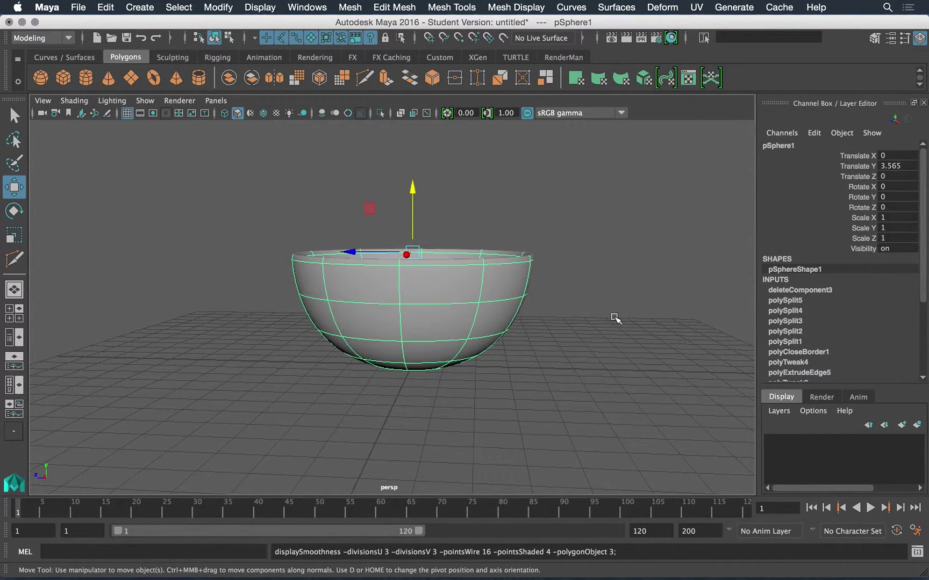
pyautogui.click(615, 319)
pyautogui.keyDown('alt'); pyautogui.moveTo(435, 319); pyautogui.dragTo(457, 280); pyautogui.keyUp('alt')
pyautogui.keyDown('alt'); pyautogui.moveTo(458, 280); pyautogui.dragTo(398, 221, button='right'); pyautogui.keyUp('alt')
pyautogui.keyDown('alt'); pyautogui.moveTo(399, 220); pyautogui.dragTo(417, 333); pyautogui.keyUp('alt')
pyautogui.keyDown('alt'); pyautogui.moveTo(371, 296); pyautogui.dragTo(400, 307); pyautogui.keyUp('alt')
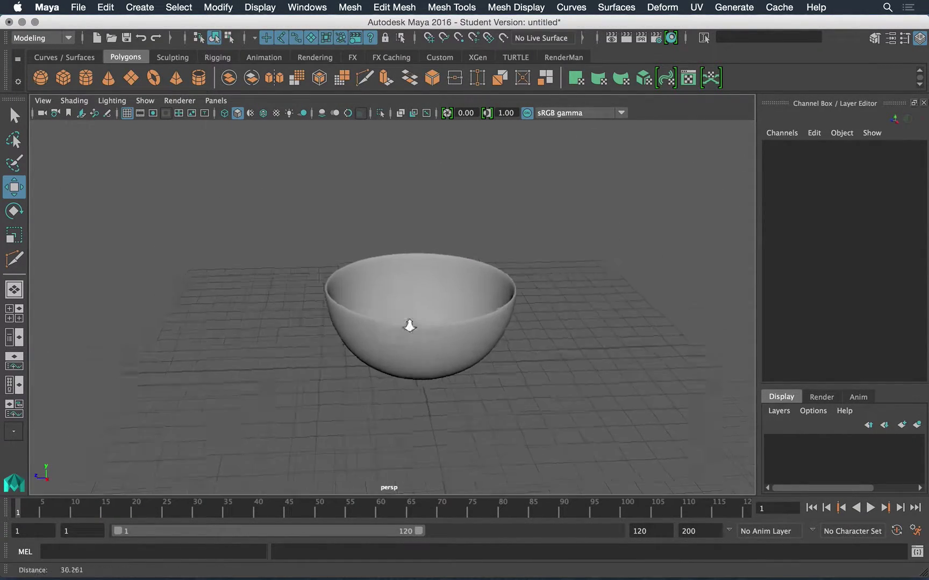
# Step: Select the smoothed bowl and rename the object Bowl
pyautogui.scroll(3, 442, 347)
pyautogui.click(442, 347)
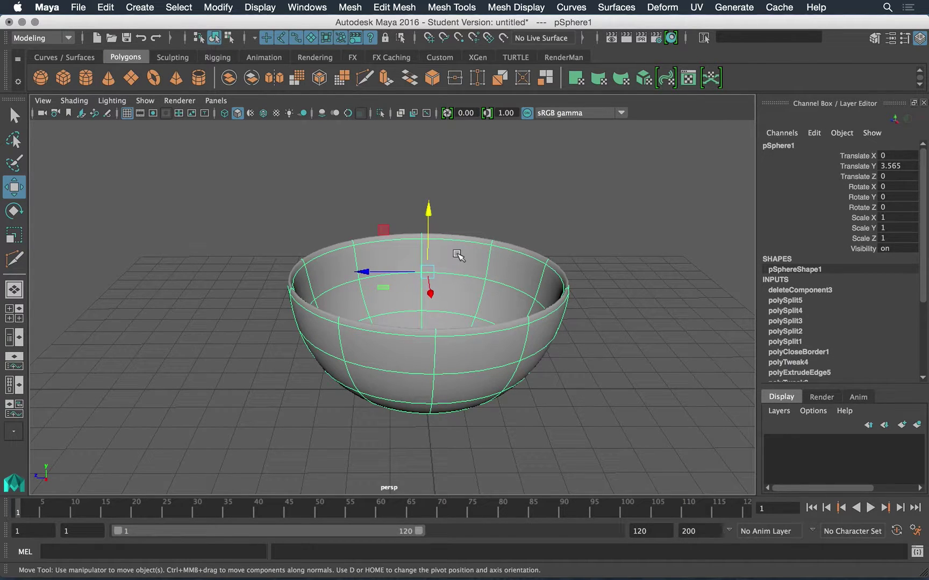
pyautogui.doubleClick(770, 144)
pyautogui.write('Bowl')
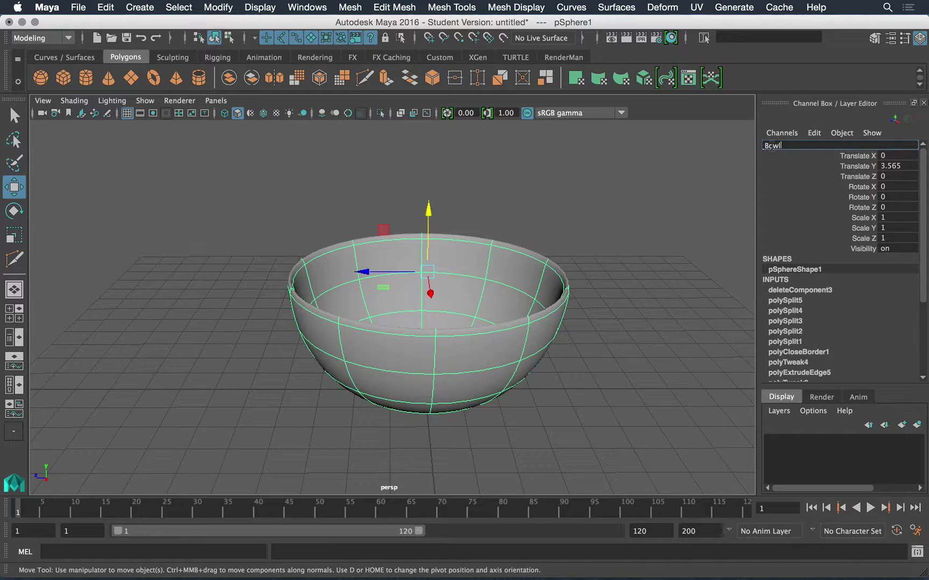
pyautogui.press('Return')
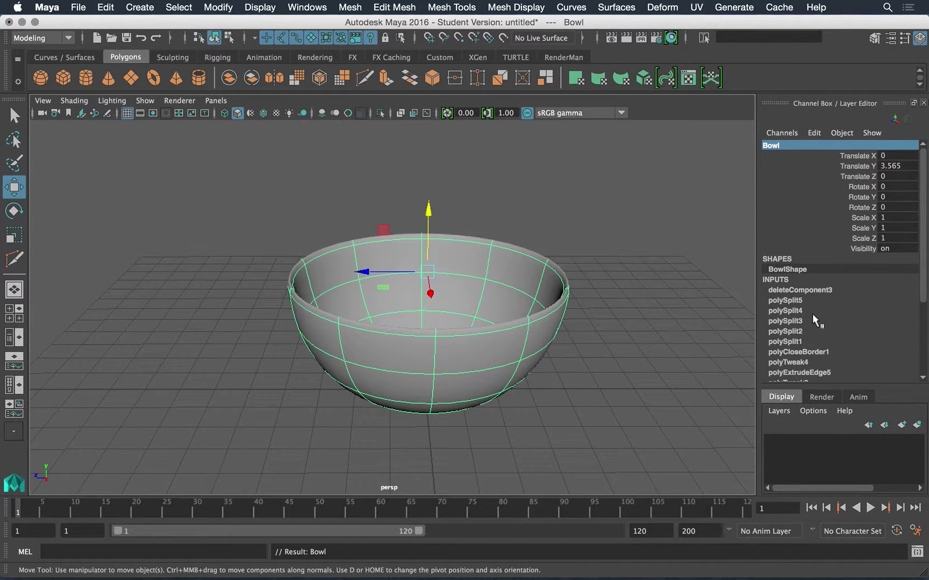
# Step: Review the bowl's construction history, from the latest input down to the original sphere
pyautogui.scroll(-5, 813, 312)
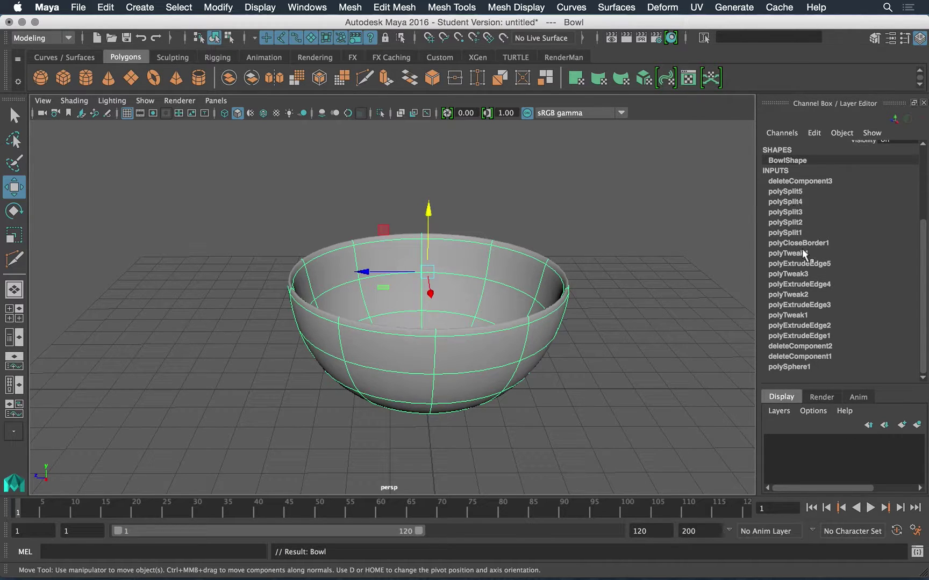
pyautogui.scroll(4, 807, 253)
pyautogui.scroll(-3, 813, 299)
pyautogui.scroll(3, 812, 295)
pyautogui.scroll(-5, 812, 294)
pyautogui.scroll(5, 812, 294)
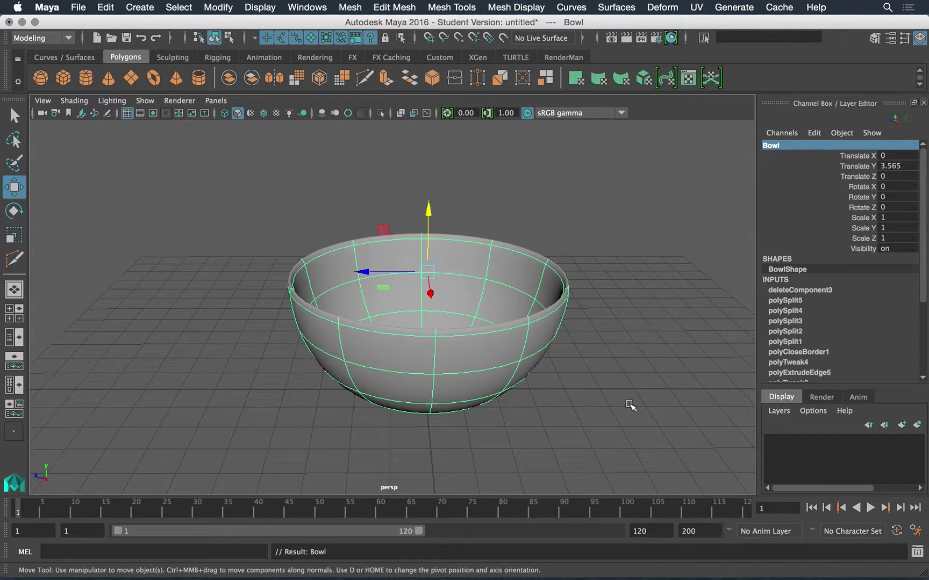
# Step: Deselect the bowl and examine its smoothed rim, interior and outer wall up close
pyautogui.click(618, 351)
pyautogui.keyDown('alt'); pyautogui.moveTo(605, 417); pyautogui.dragTo(603, 385); pyautogui.keyUp('alt')
pyautogui.scroll(3, 581, 406)
pyautogui.scroll(3, 604, 384)
pyautogui.keyDown('alt'); pyautogui.moveTo(570, 332); pyautogui.dragTo(571, 316, button='middle'); pyautogui.keyUp('alt')
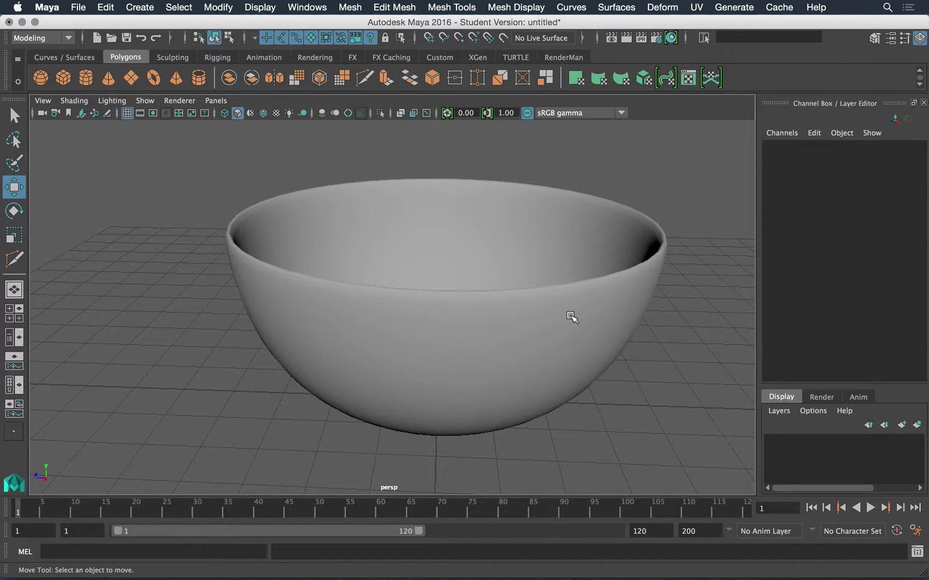
pyautogui.keyDown('alt'); pyautogui.moveTo(552, 326); pyautogui.dragTo(468, 313); pyautogui.keyUp('alt')
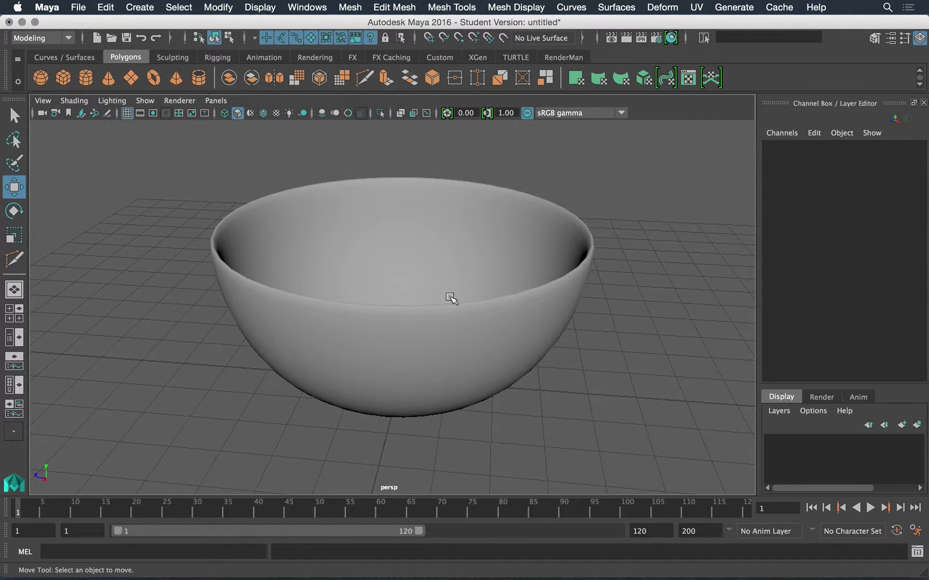